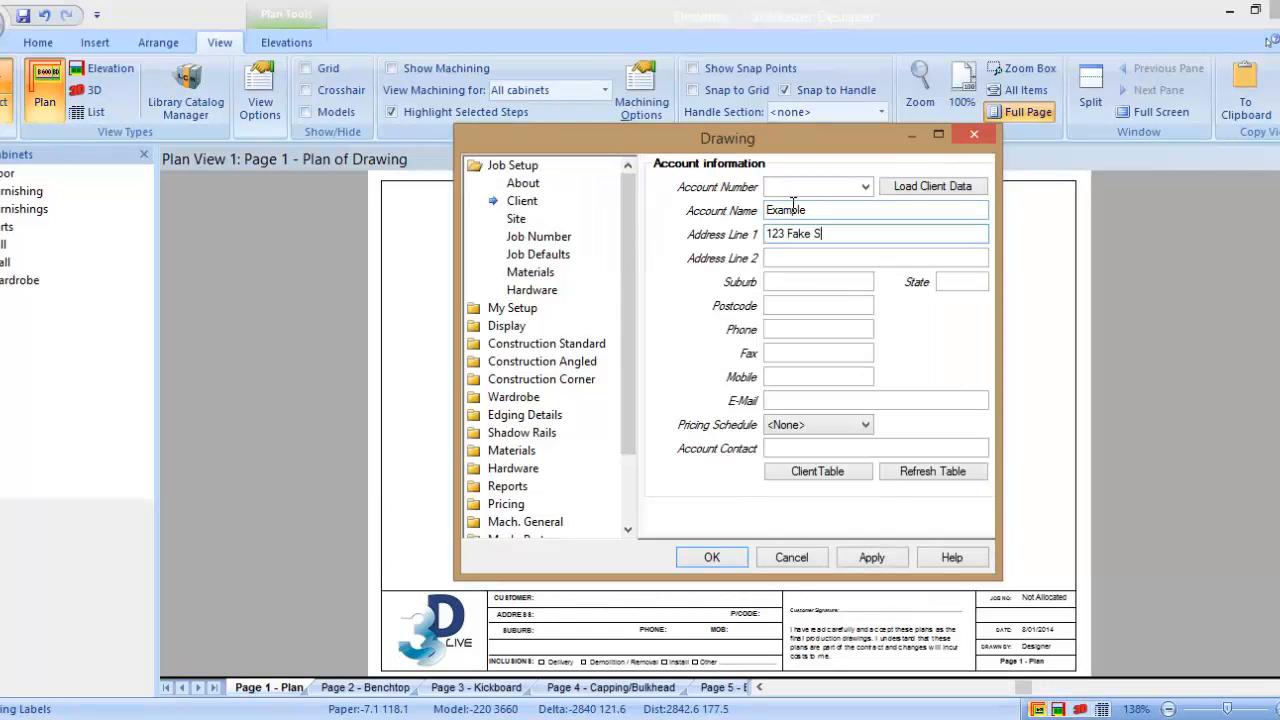
Fill in the client's street address, suburb, state and postcode, and allocate a job number
{"action": "key", "text": "Tab"}
{"action": "key", "text": "Tab"}
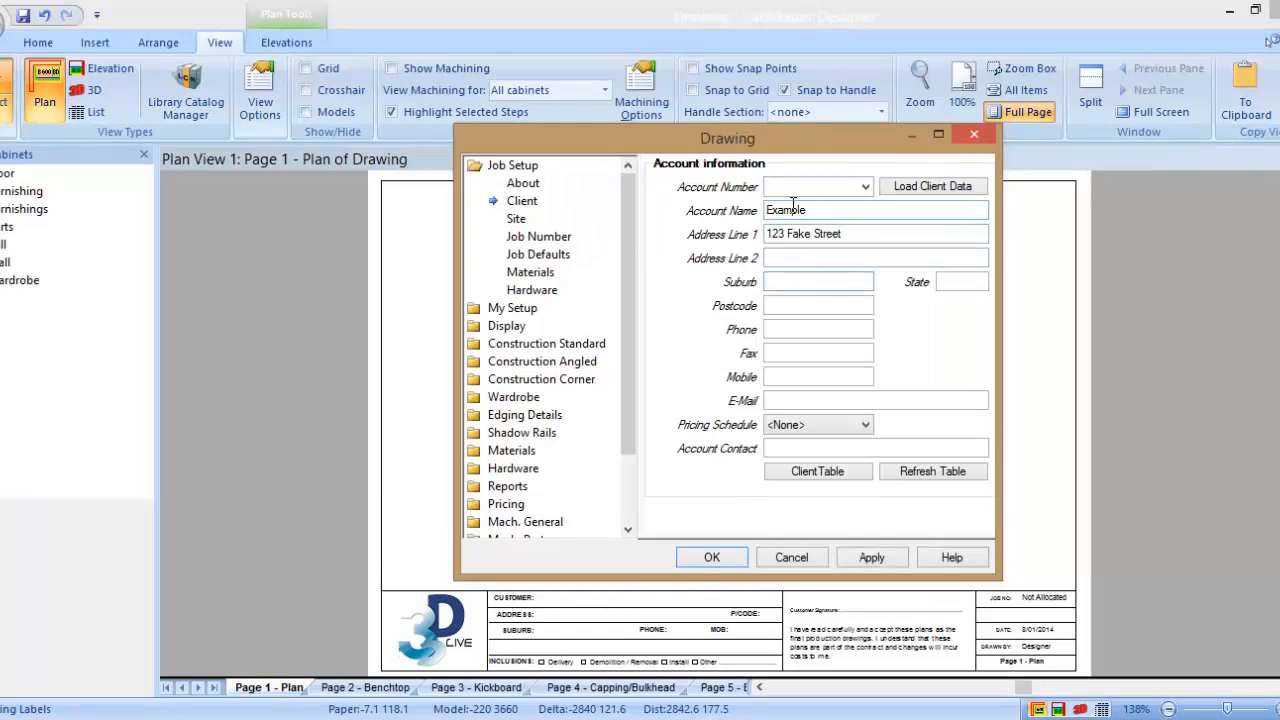
{"action": "key", "text": "Tab"}
{"action": "type", "text": "2229"}
{"action": "key", "text": "Tab"}
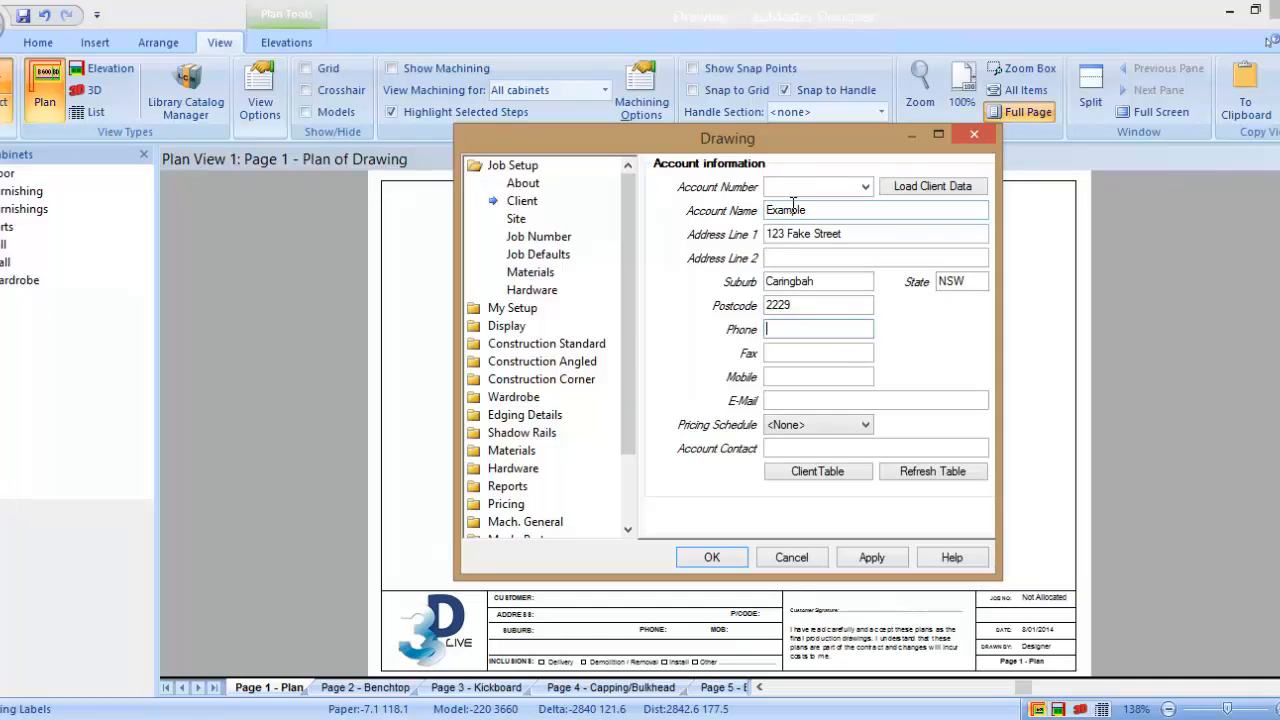
{"action": "left_click", "coordinate": [530, 237]}
{"action": "left_click", "coordinate": [935, 188]}
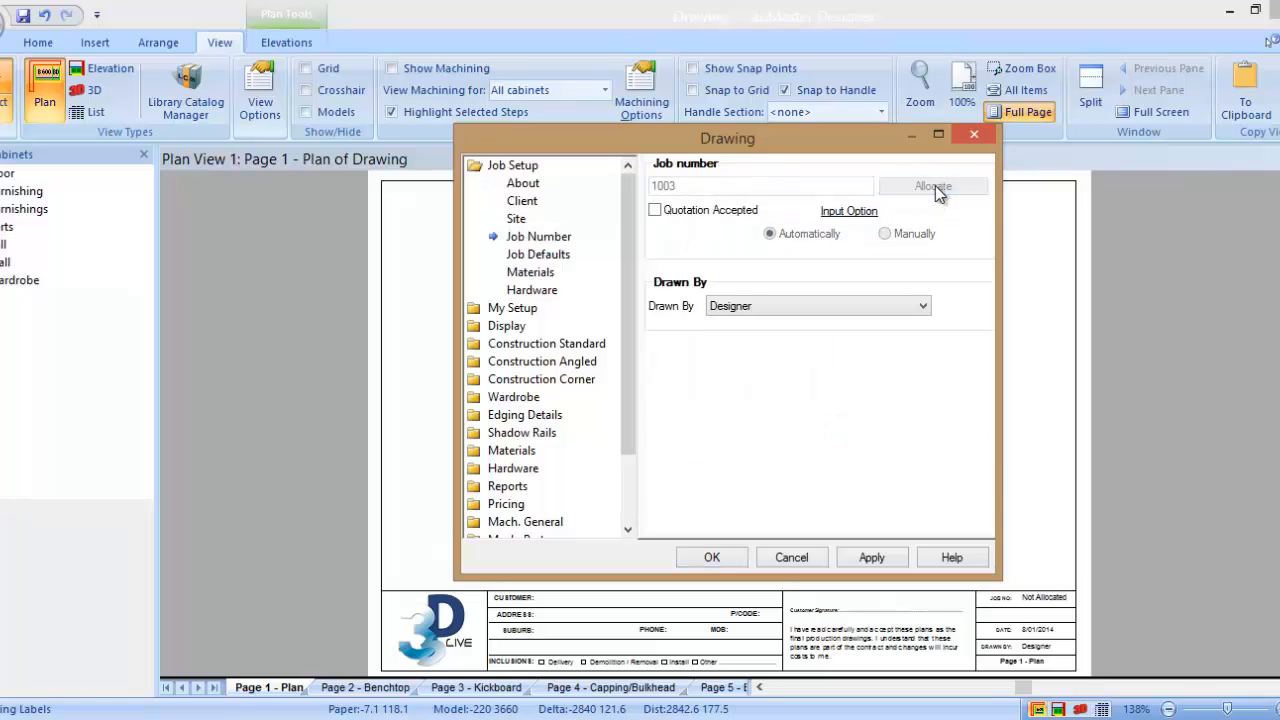
Set the job default floor cabinet height option to Top of Bench at 900 mm and apply the settings
{"action": "left_click", "coordinate": [556, 253]}
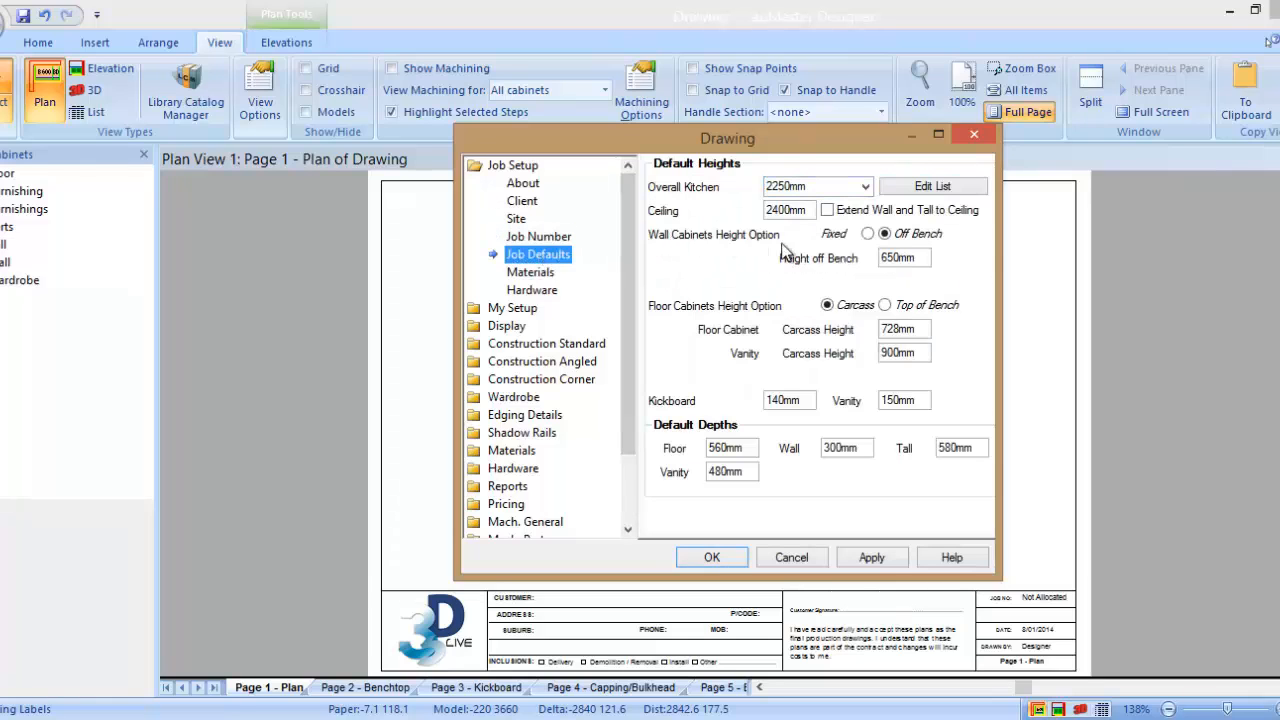
{"action": "left_click", "coordinate": [916, 307]}
{"action": "double_click", "coordinate": [918, 328]}
{"action": "type", "text": "900"}
{"action": "key", "text": "Tab"}
{"action": "left_click", "coordinate": [871, 557]}
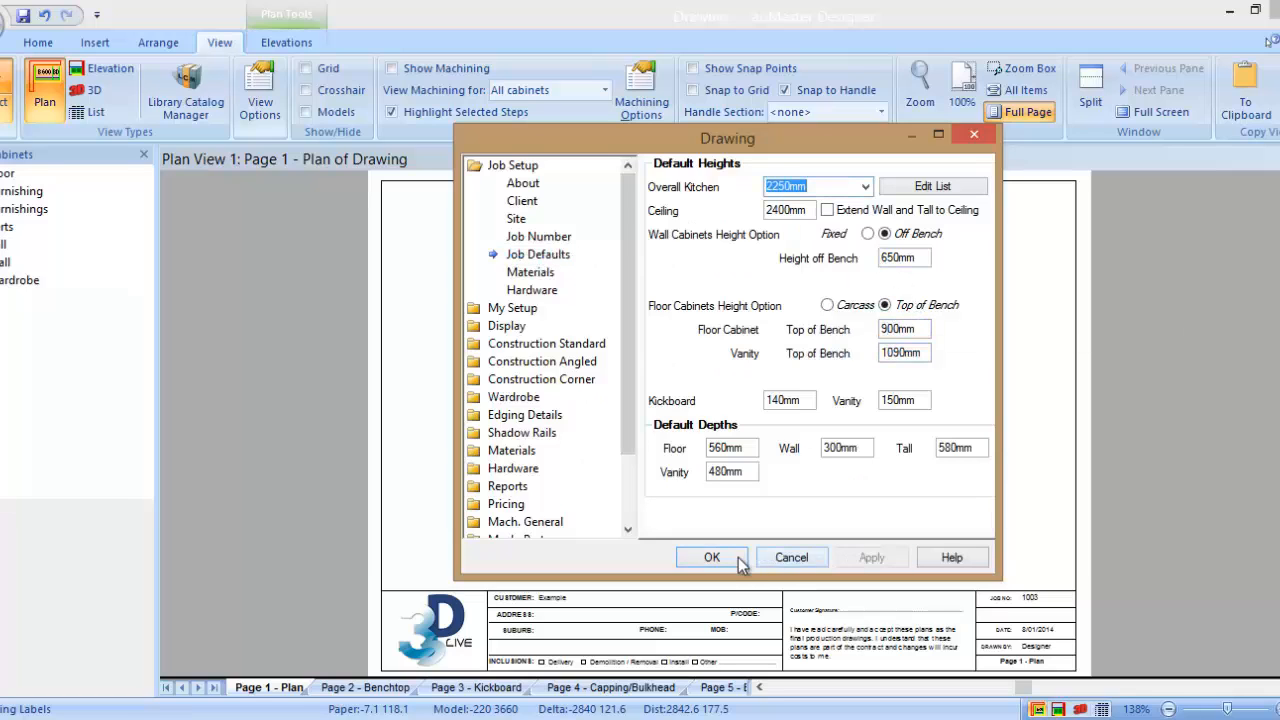
{"action": "left_click", "coordinate": [733, 557]}
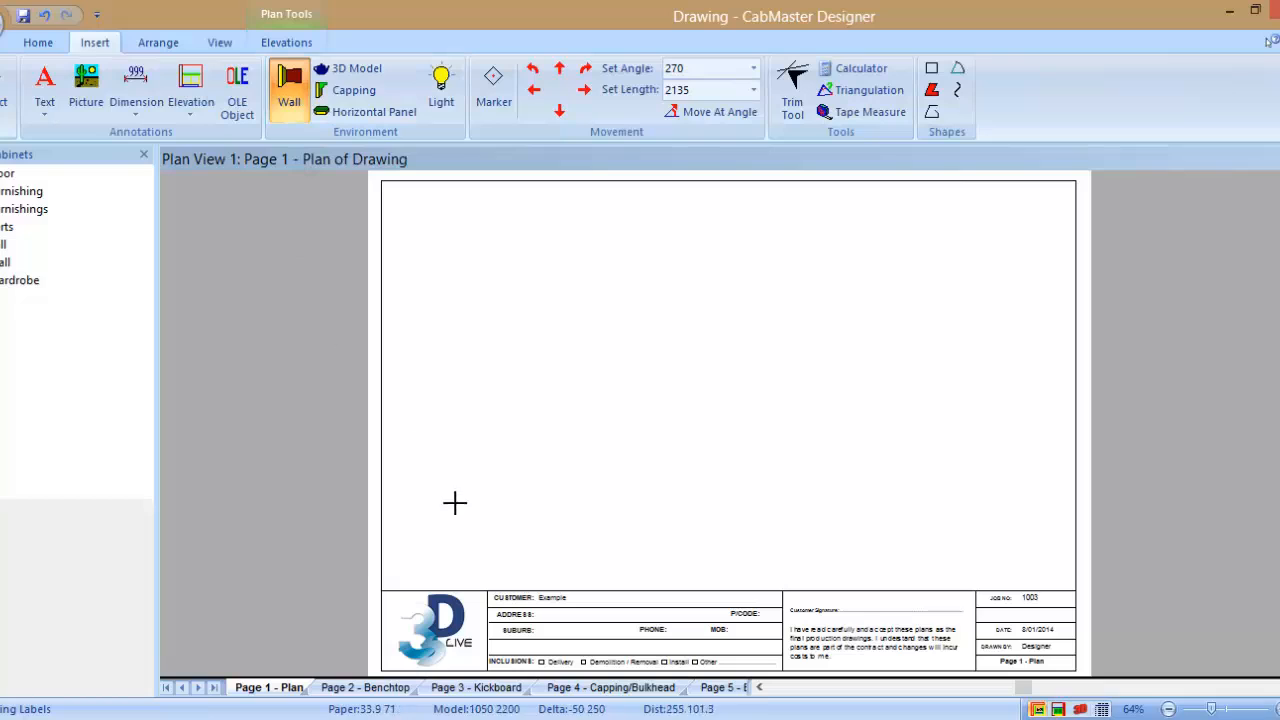
Draw three connected walls on the plan: 700 mm upward, 4685 mm to the right and 2315 mm downward
{"action": "left_click", "coordinate": [461, 459]}
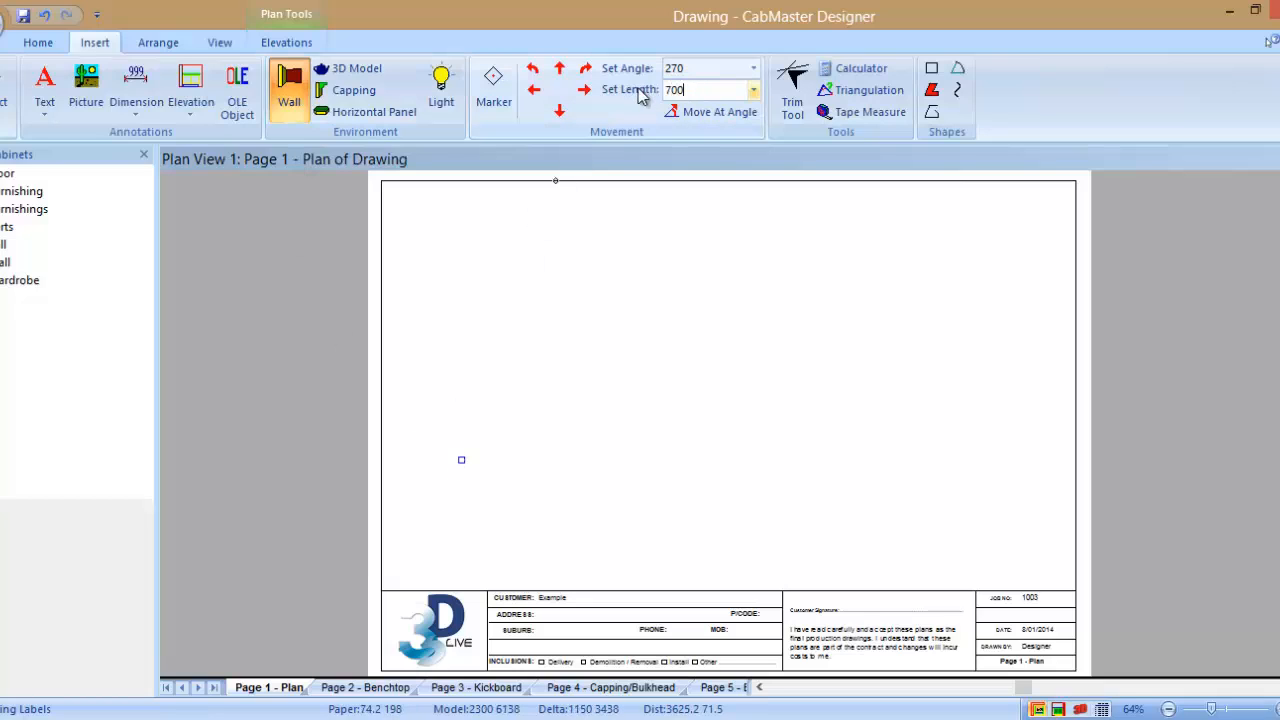
{"action": "left_click", "coordinate": [559, 68]}
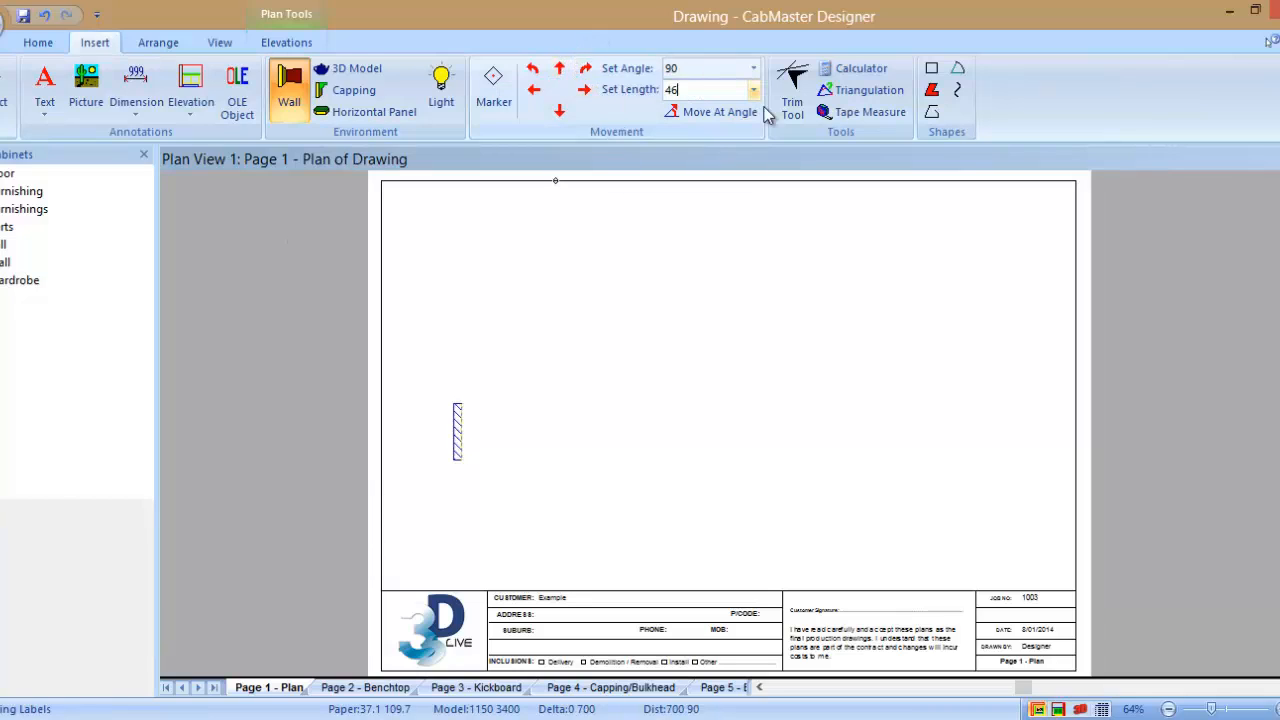
{"action": "left_click", "coordinate": [582, 91]}
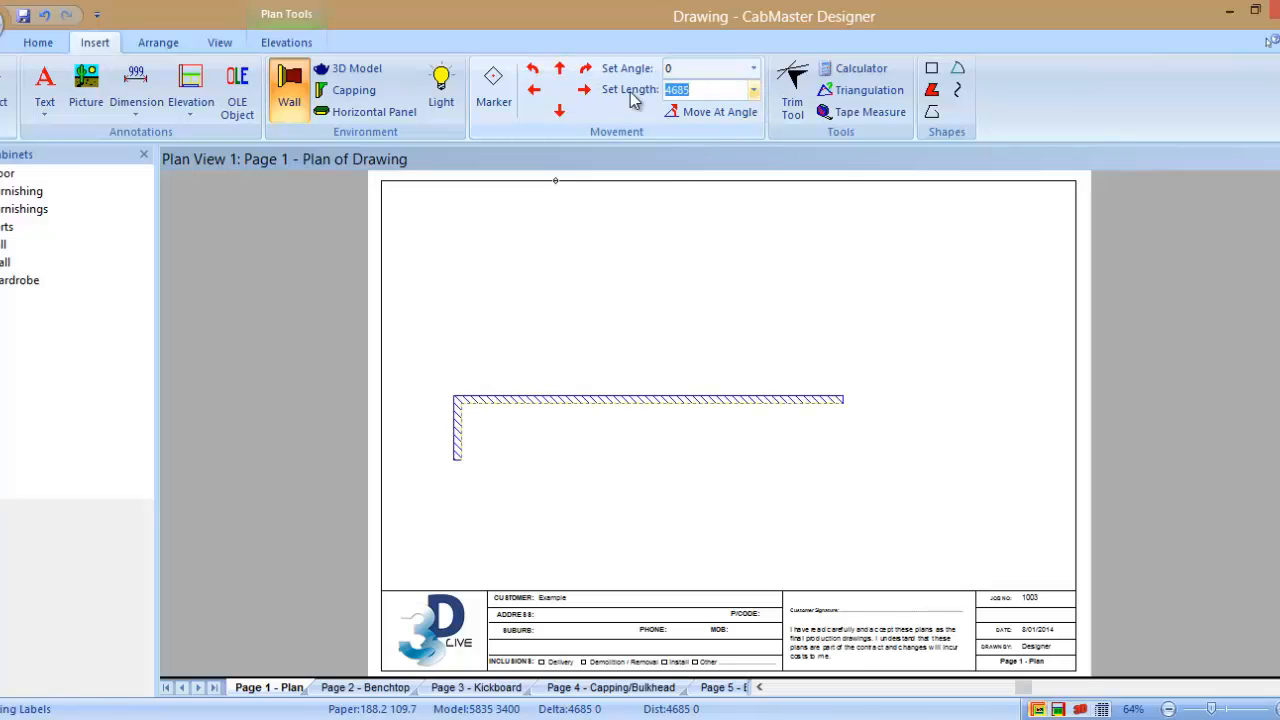
{"action": "left_click", "coordinate": [559, 111]}
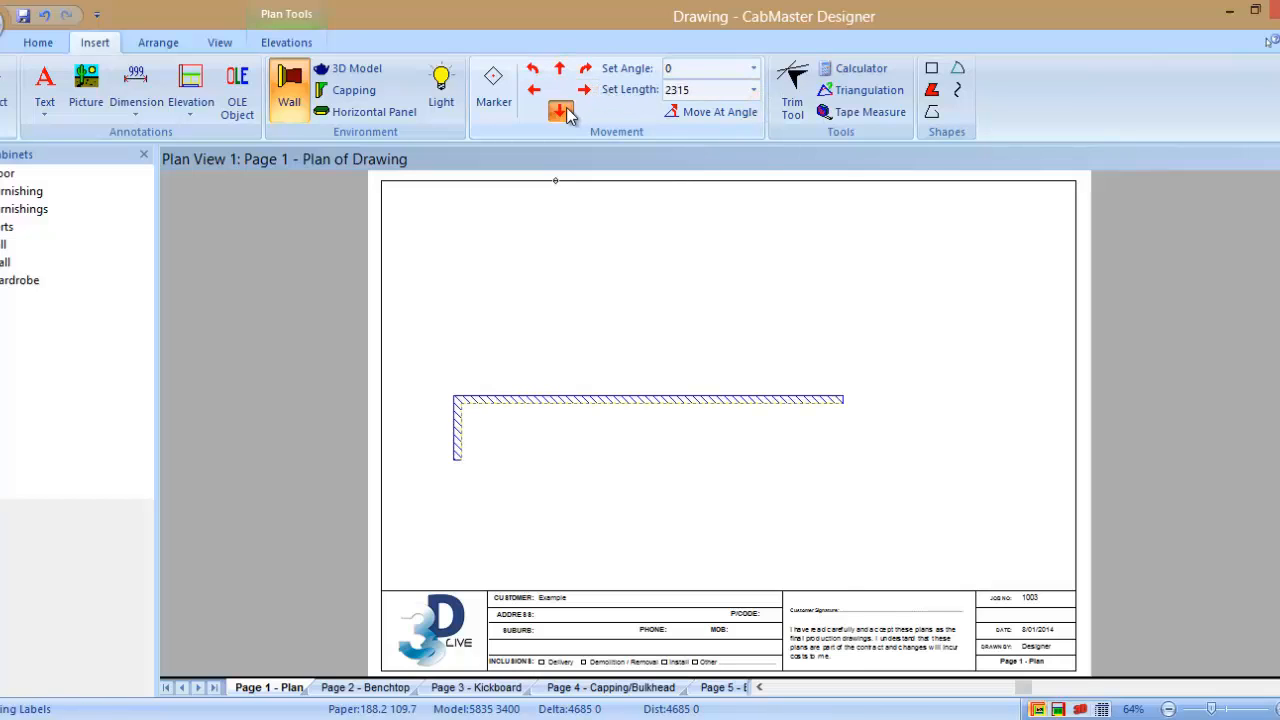
Add a 300 mm return wall to the right at the lower end and move the wall layout higher on the page
{"action": "left_click", "coordinate": [668, 90]}
{"action": "type", "text": "300"}
{"action": "left_click", "coordinate": [584, 89]}
{"action": "key", "text": "Escape"}
{"action": "mouse_move", "coordinate": [695, 436]}
{"action": "left_mouse_down"}
{"action": "mouse_move", "coordinate": [668, 383]}
{"action": "mouse_move", "coordinate": [677, 354]}
{"action": "left_mouse_up"}
{"action": "left_click", "coordinate": [621, 436]}
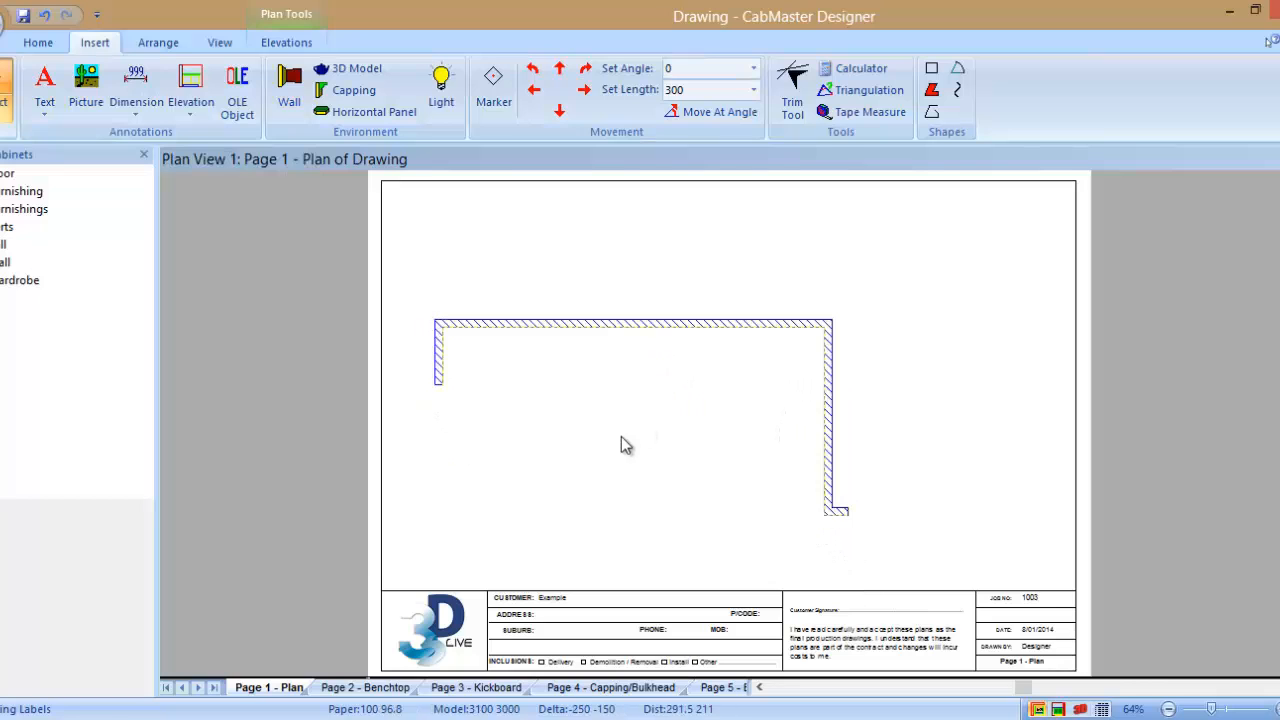
Place a Wall Fridge Cab cabinet against the inner face of the 2315 mm wall near its lower end
{"action": "scroll", "coordinate": [621, 440], "scroll_direction": "up", "scroll_amount": 4}
{"action": "middle_click_drag", "start_coordinate": [614, 488], "coordinate": [660, 476]}
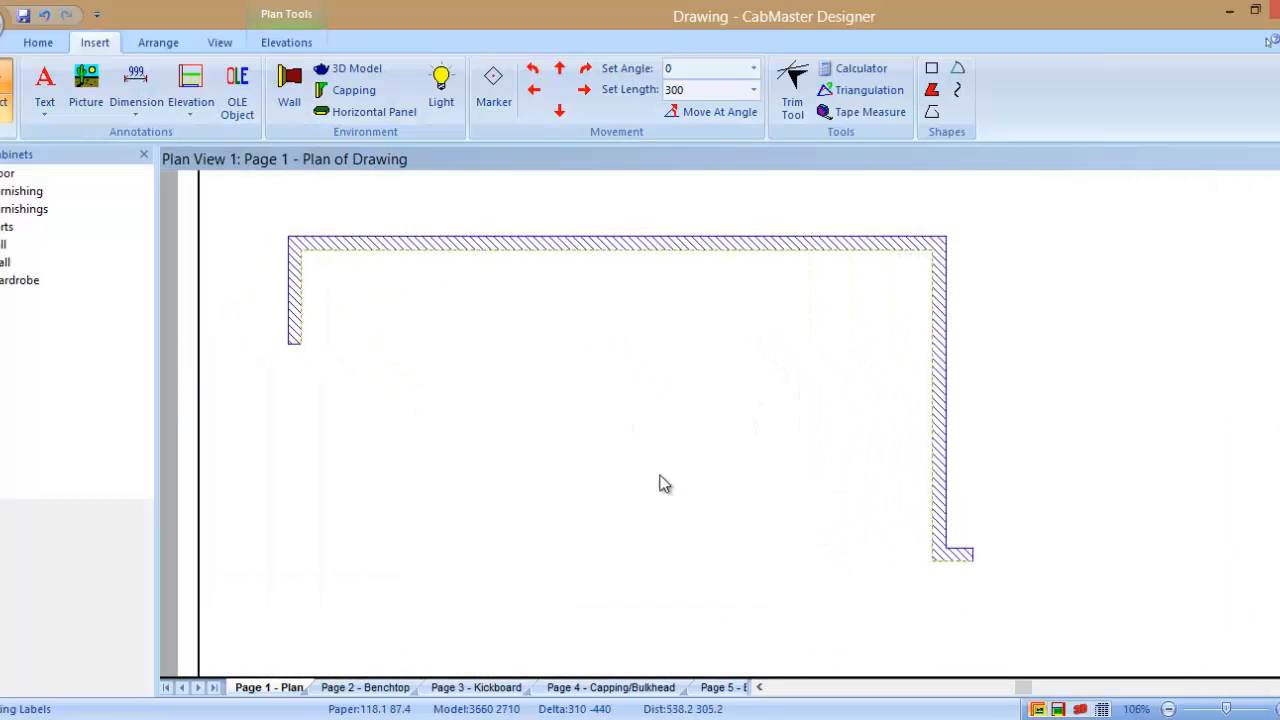
{"action": "scroll", "coordinate": [662, 480], "scroll_direction": "up", "scroll_amount": 1}
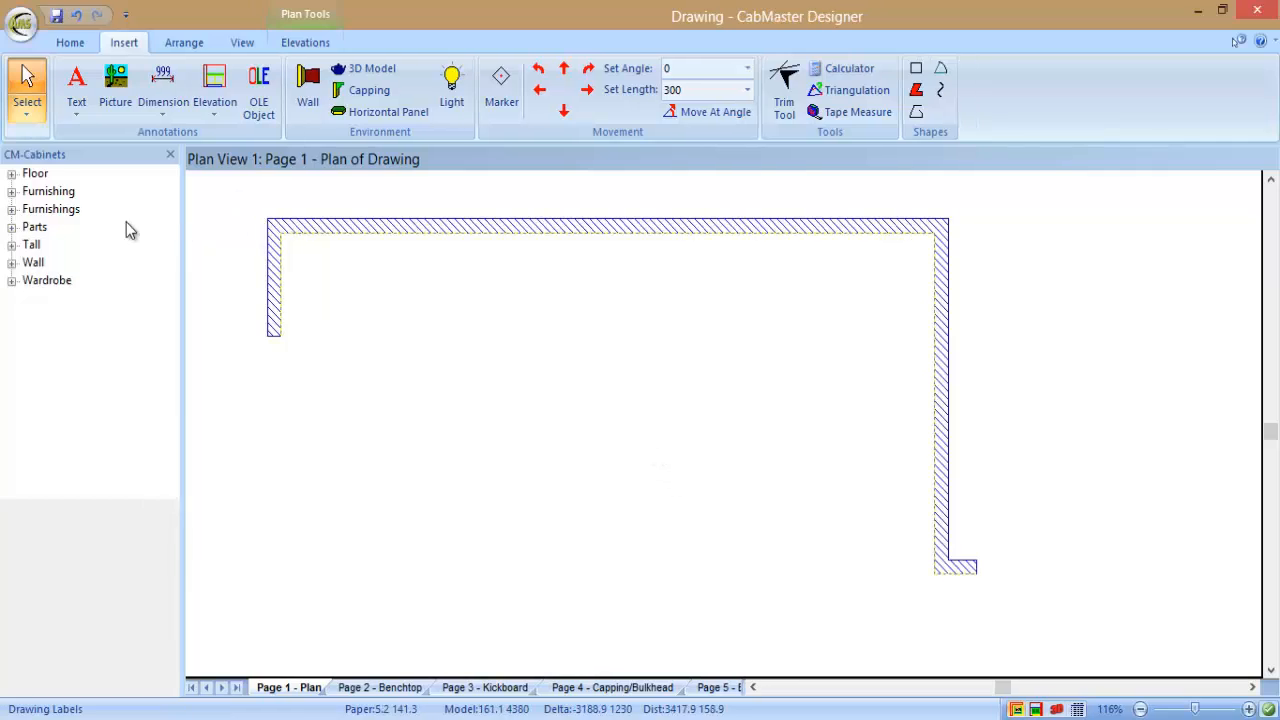
{"action": "left_click", "coordinate": [12, 262]}
{"action": "left_click", "coordinate": [30, 316]}
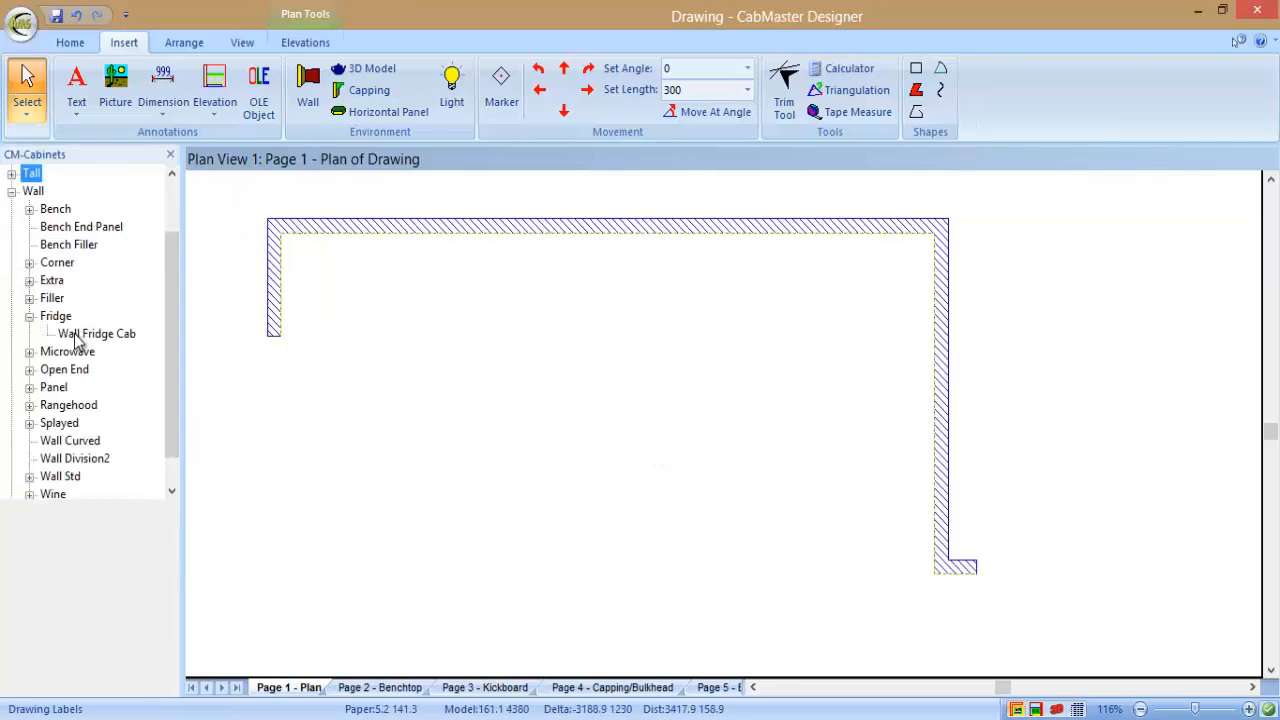
{"action": "left_click", "coordinate": [80, 334]}
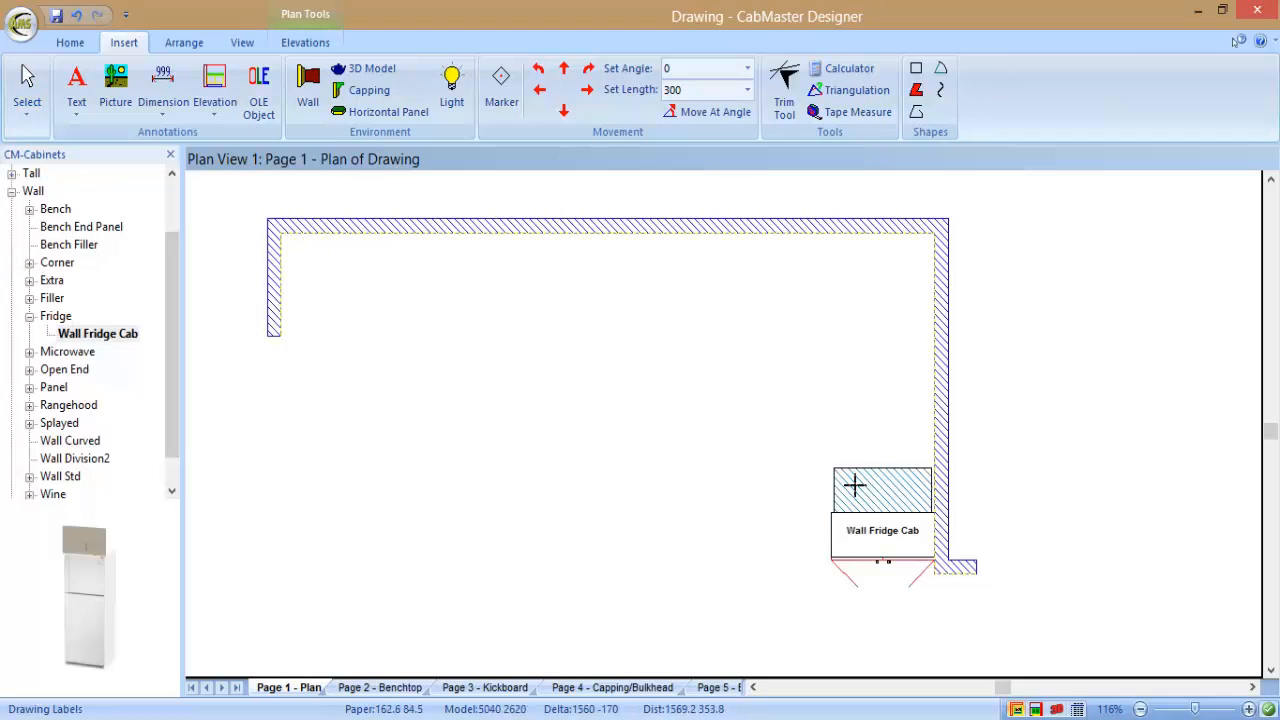
{"action": "left_click", "coordinate": [937, 466]}
{"action": "left_click", "coordinate": [30, 95]}
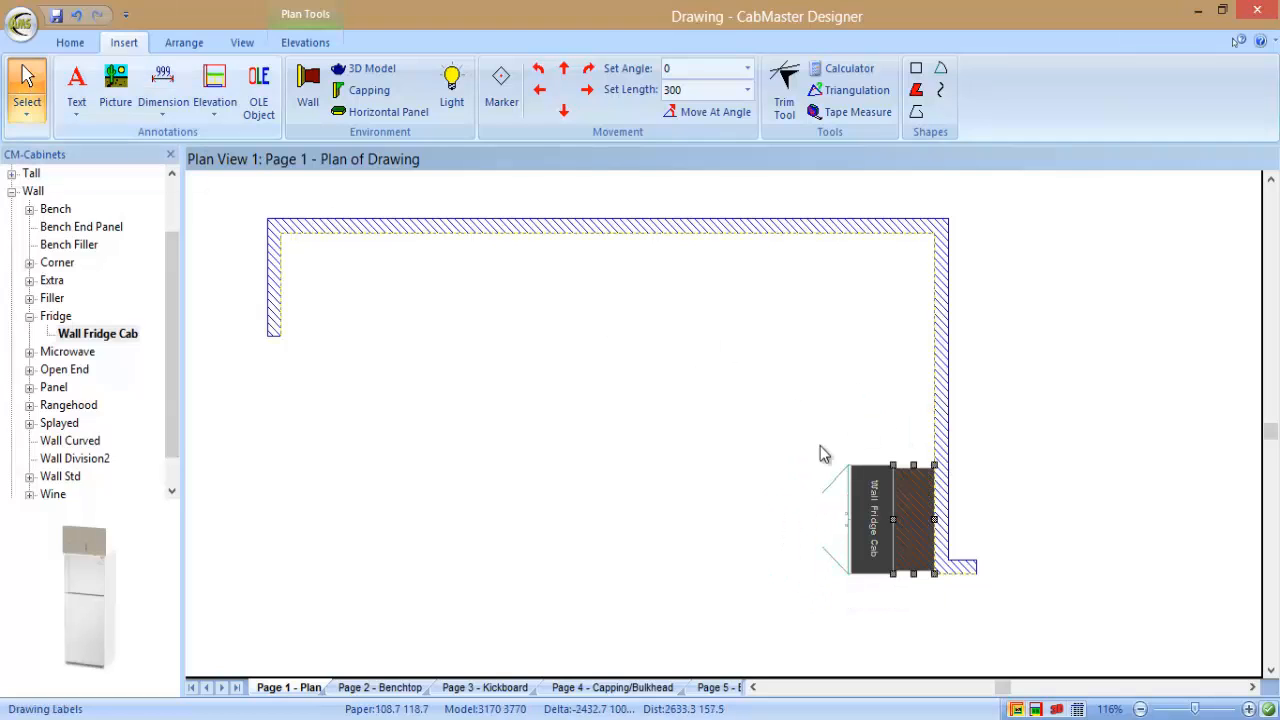
Set the fridge cabinet's appliance width to 800 mm and its side clearance to 25 mm
{"action": "double_click", "coordinate": [881, 503]}
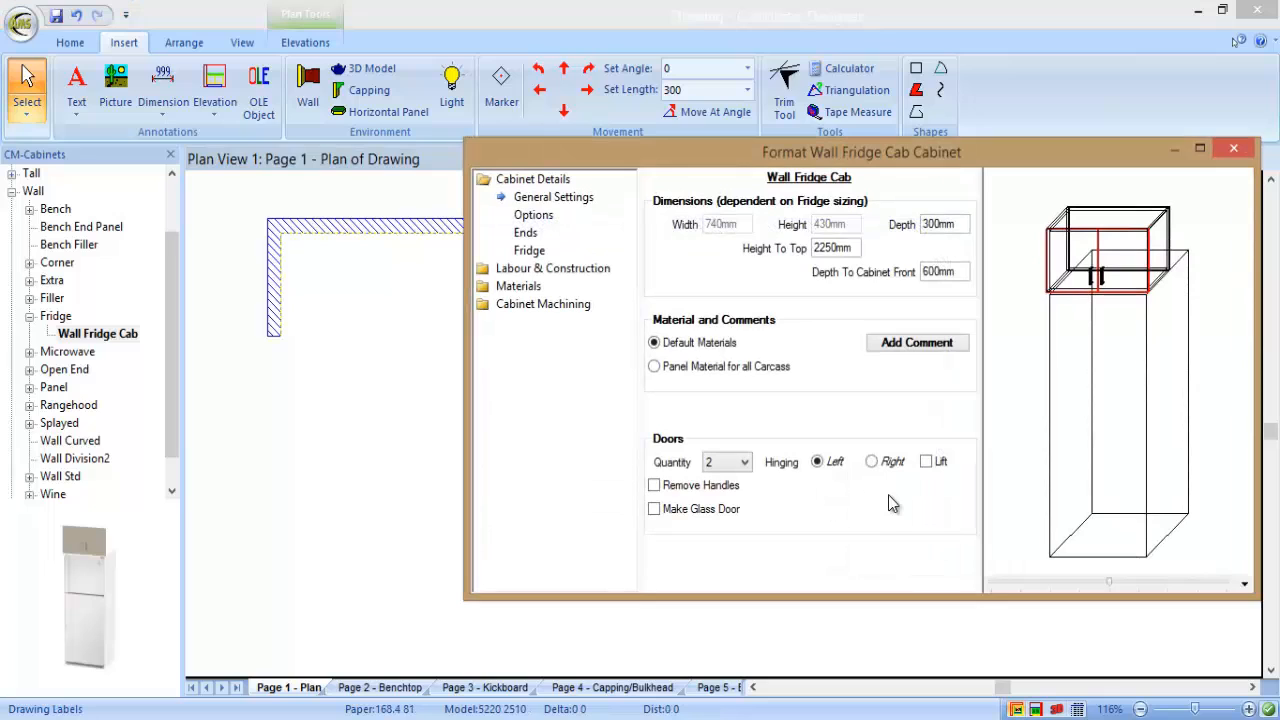
{"action": "left_click", "coordinate": [533, 215]}
{"action": "left_click", "coordinate": [529, 250]}
{"action": "double_click", "coordinate": [735, 225]}
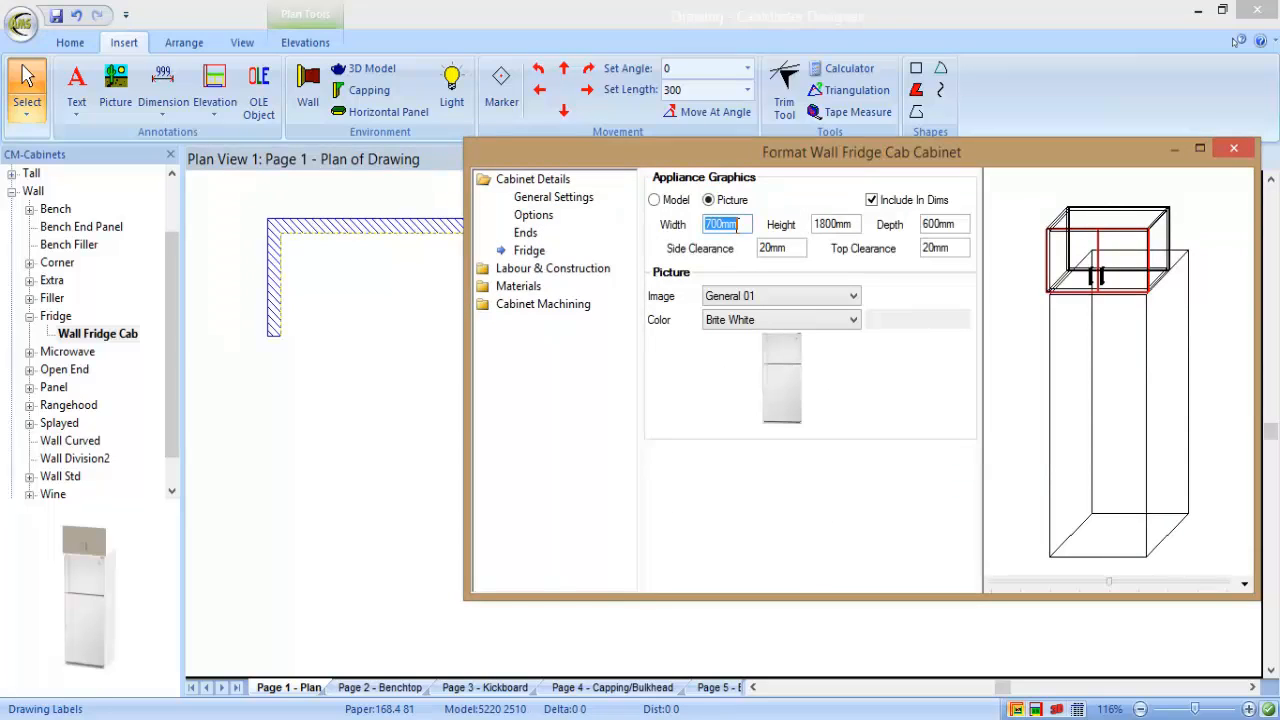
{"action": "type", "text": "800"}
{"action": "key", "text": "Tab"}
{"action": "key", "text": "Tab"}
{"action": "key", "text": "Tab"}
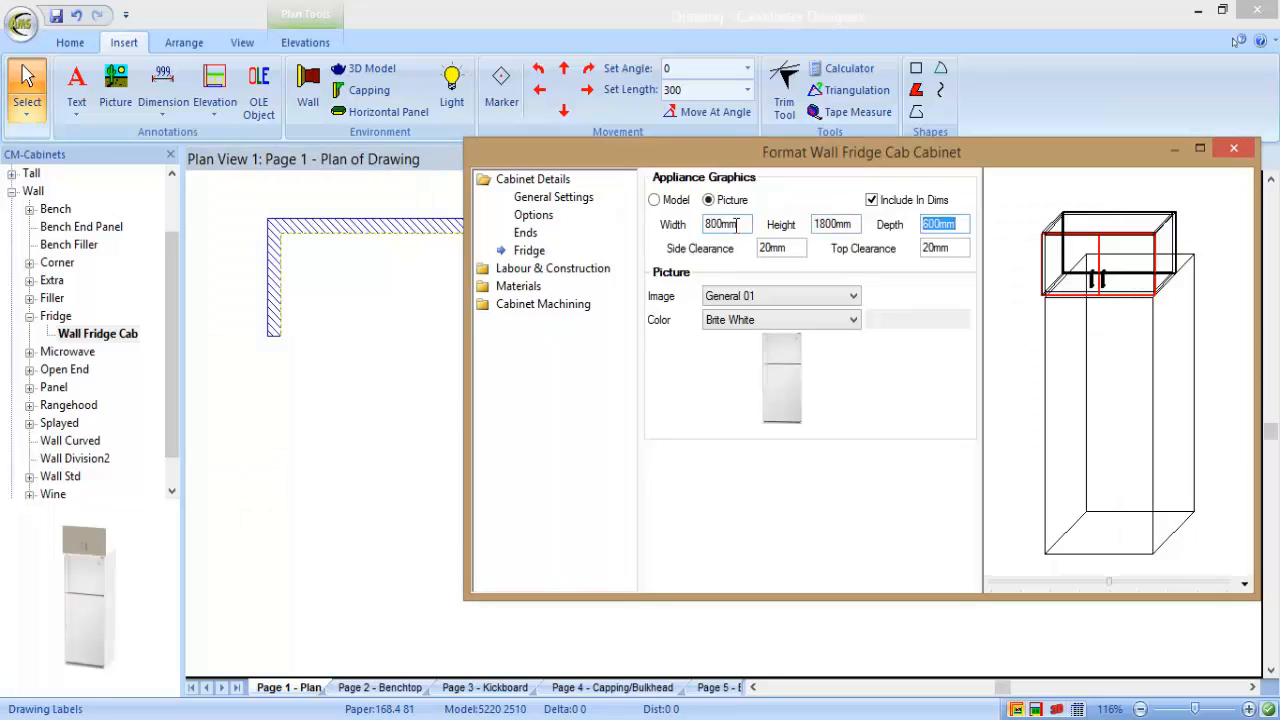
{"action": "type", "text": "25"}
{"action": "key", "text": "Tab"}
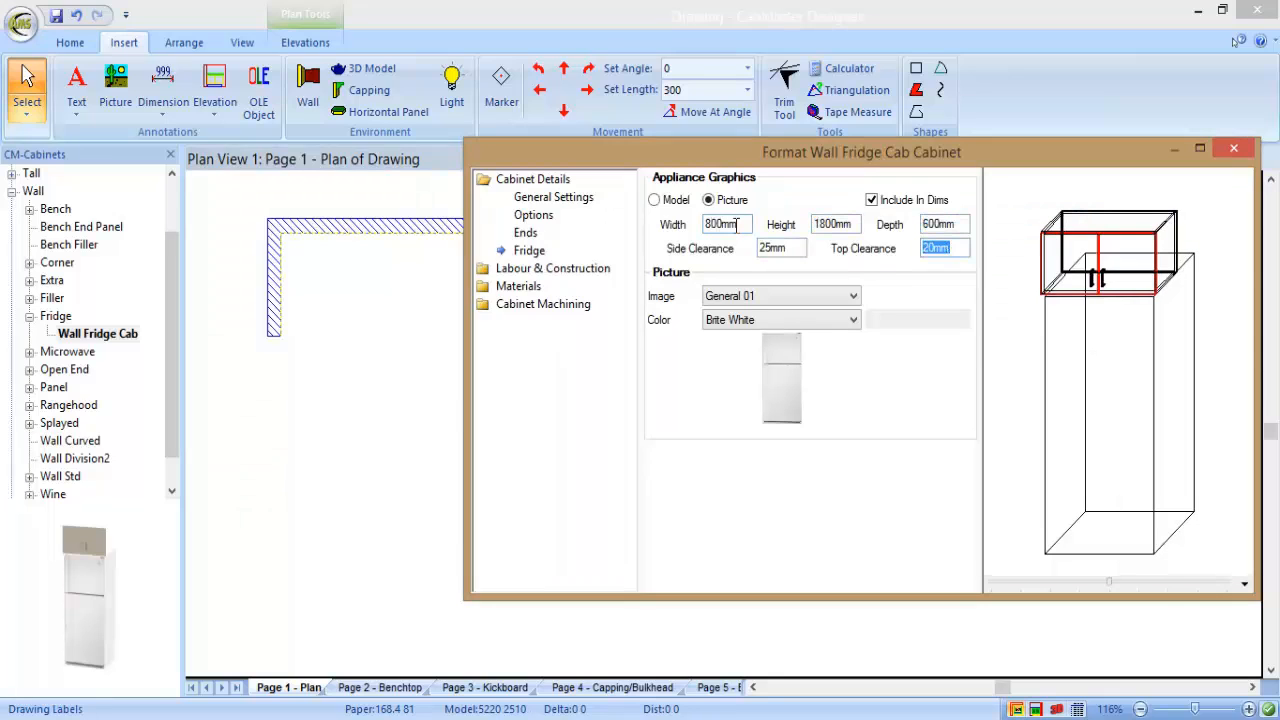
Set the fridge cabinet's Depth To Cabinet Front to 680 mm and align the cabinet with the lower end of the wall
{"action": "left_click", "coordinate": [555, 197]}
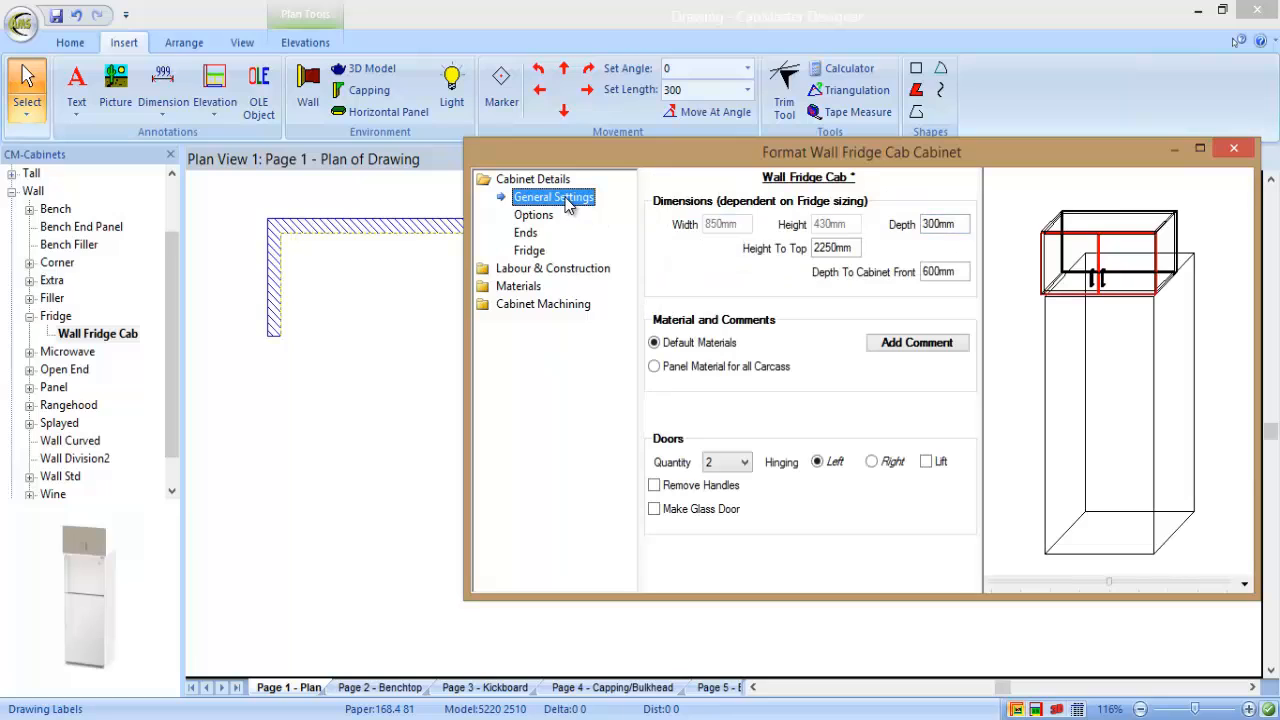
{"action": "left_click", "coordinate": [958, 271]}
{"action": "left_click_drag", "start_coordinate": [935, 271], "coordinate": [866, 275]}
{"action": "type", "text": "680"}
{"action": "key", "text": "Tab"}
{"action": "left_click", "coordinate": [1233, 150]}
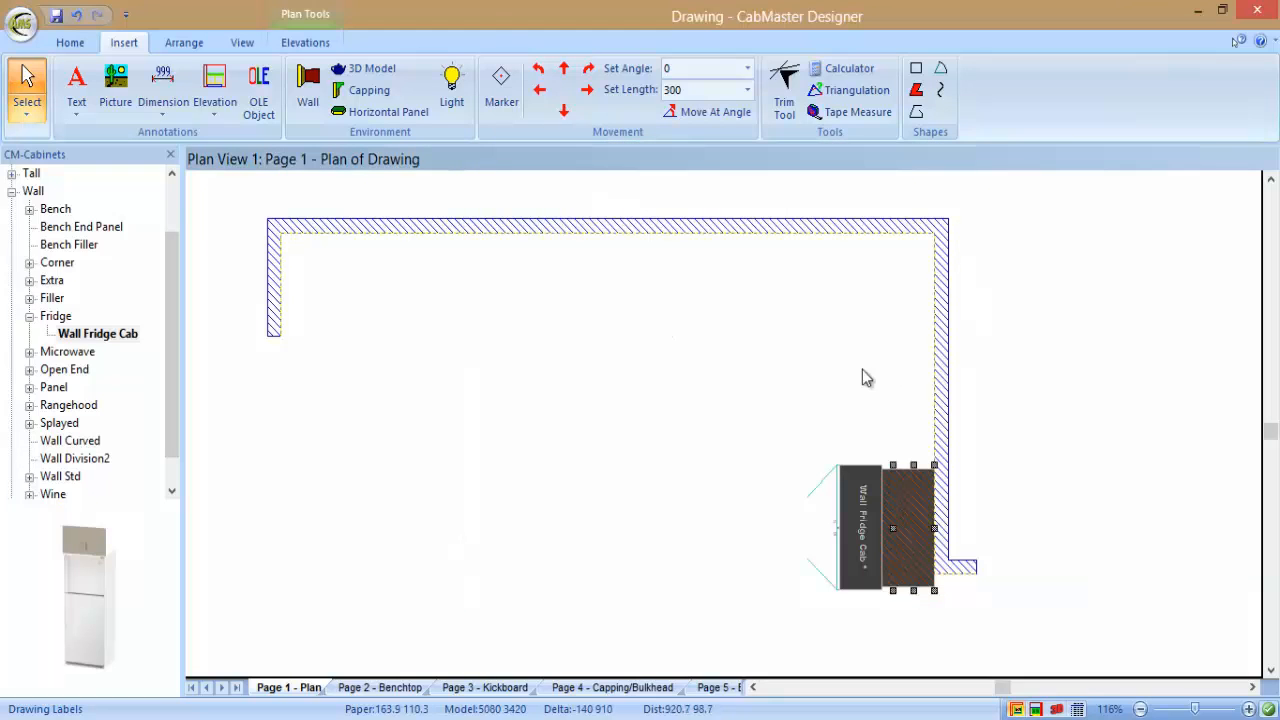
{"action": "left_click", "coordinate": [788, 415]}
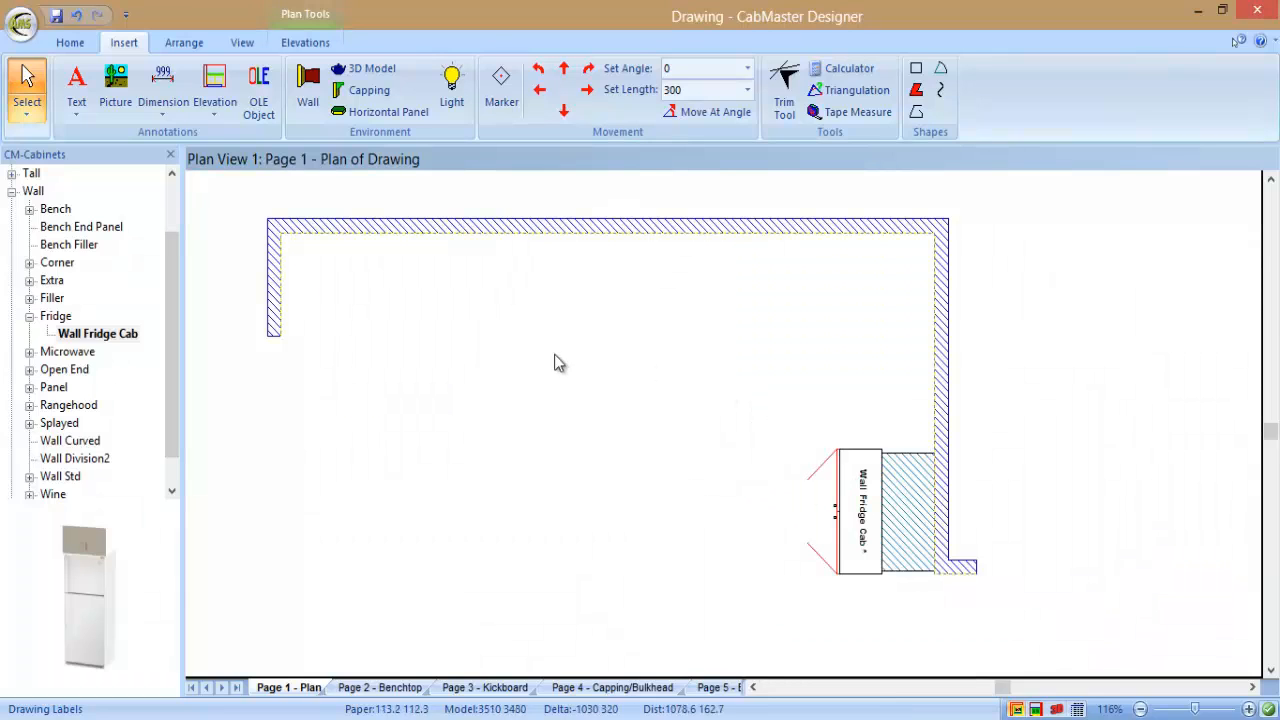
Choose the Tall End Panel to Floor from the tall cabinet library and set its depth to 300 mm
{"action": "left_click", "coordinate": [12, 191]}
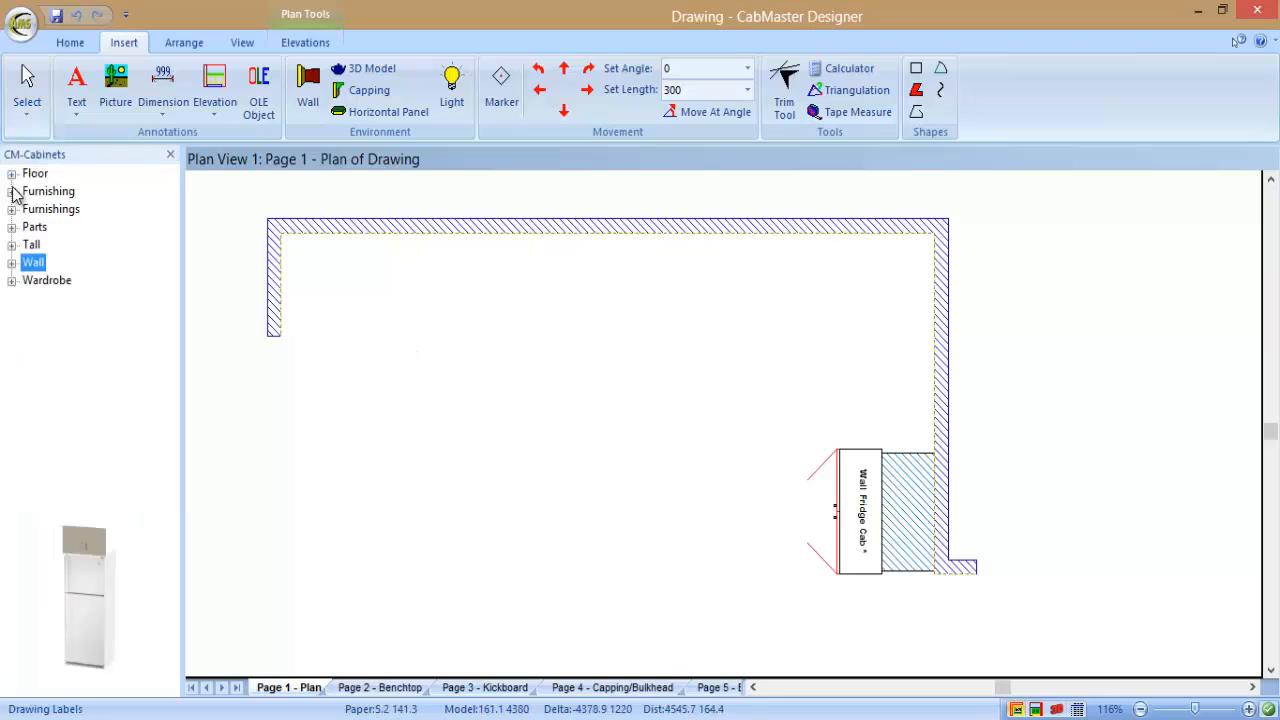
{"action": "left_click", "coordinate": [12, 245]}
{"action": "left_click", "coordinate": [30, 352]}
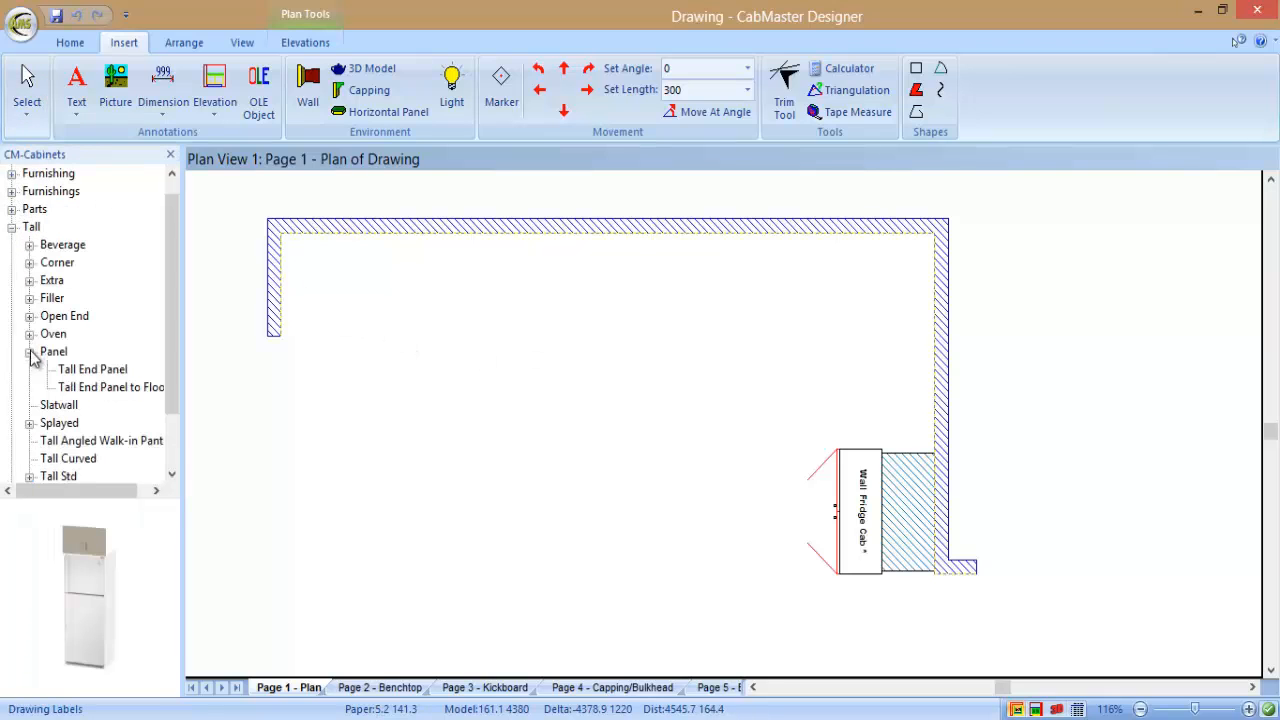
{"action": "left_click", "coordinate": [130, 387]}
{"action": "double_click", "coordinate": [136, 387]}
{"action": "type", "text": "30"}
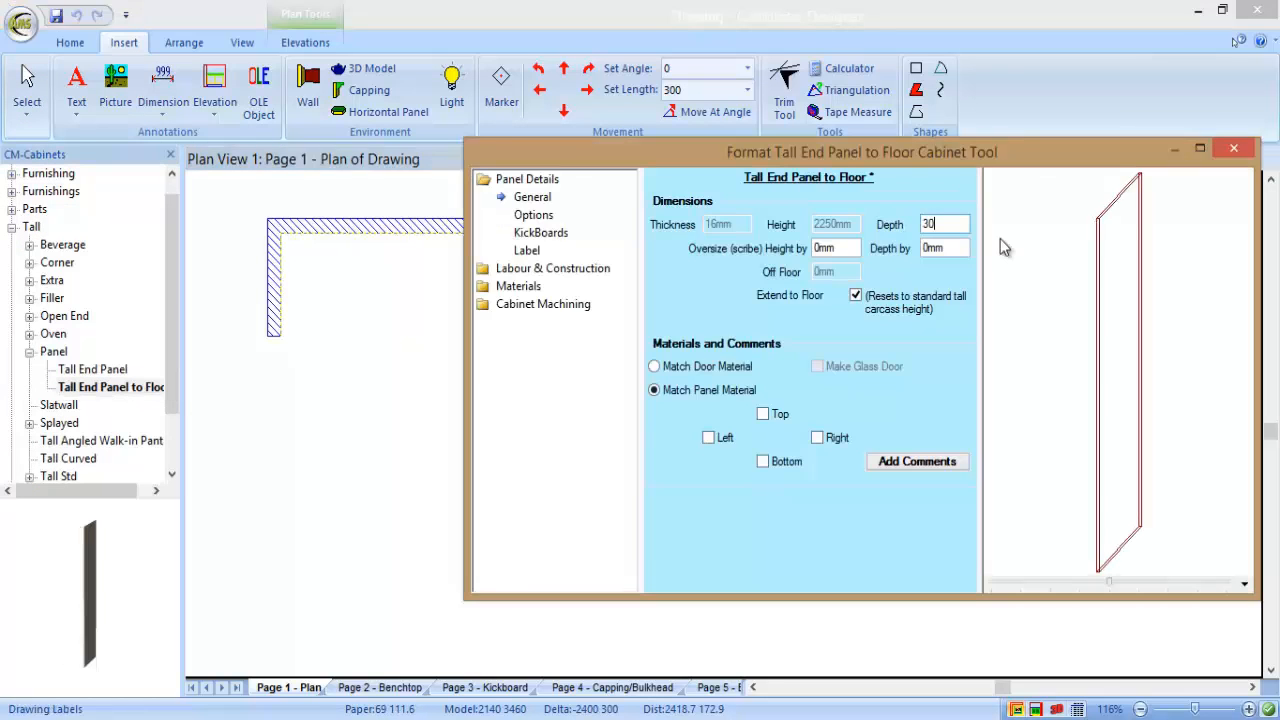
{"action": "type", "text": "0"}
{"action": "key", "text": "Return"}
{"action": "left_click", "coordinate": [1234, 151]}
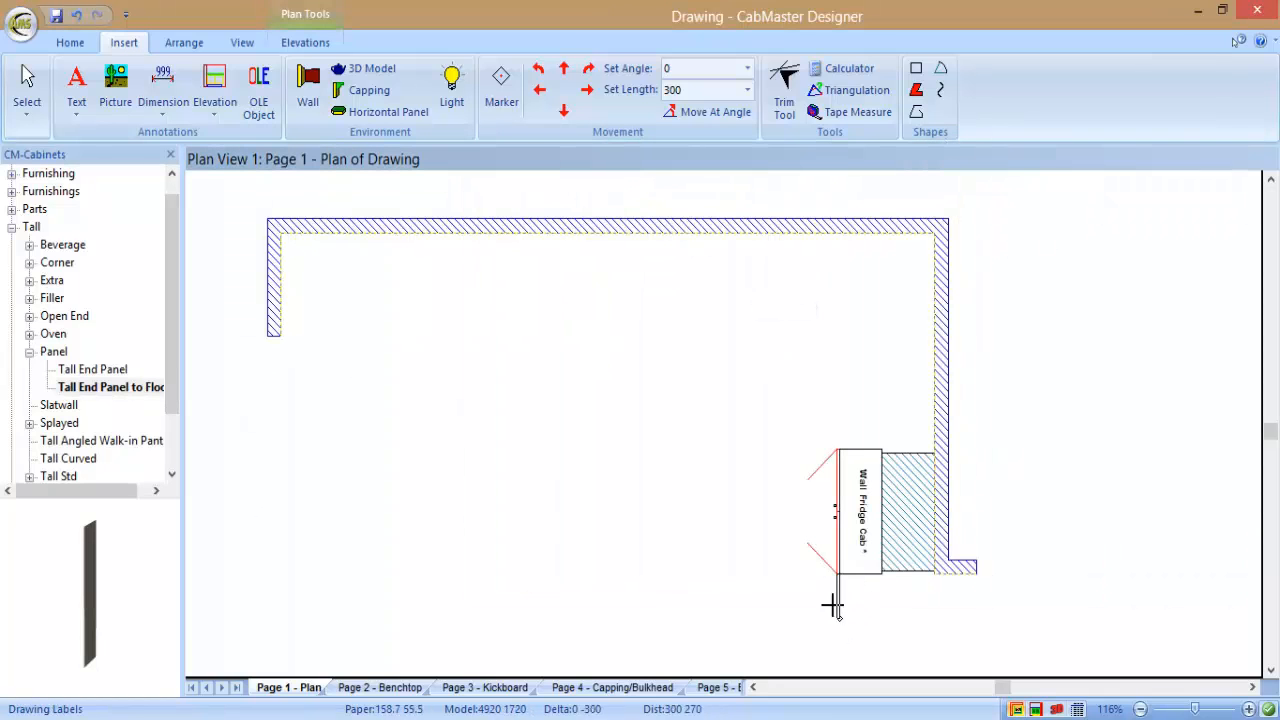
Place two tall end panels, one at the fridge cabinet's front corner and one at the outer end of the return wall
{"action": "scroll", "coordinate": [940, 650], "scroll_direction": "up", "scroll_amount": 2}
{"action": "scroll", "coordinate": [810, 425], "scroll_direction": "up", "scroll_amount": 3}
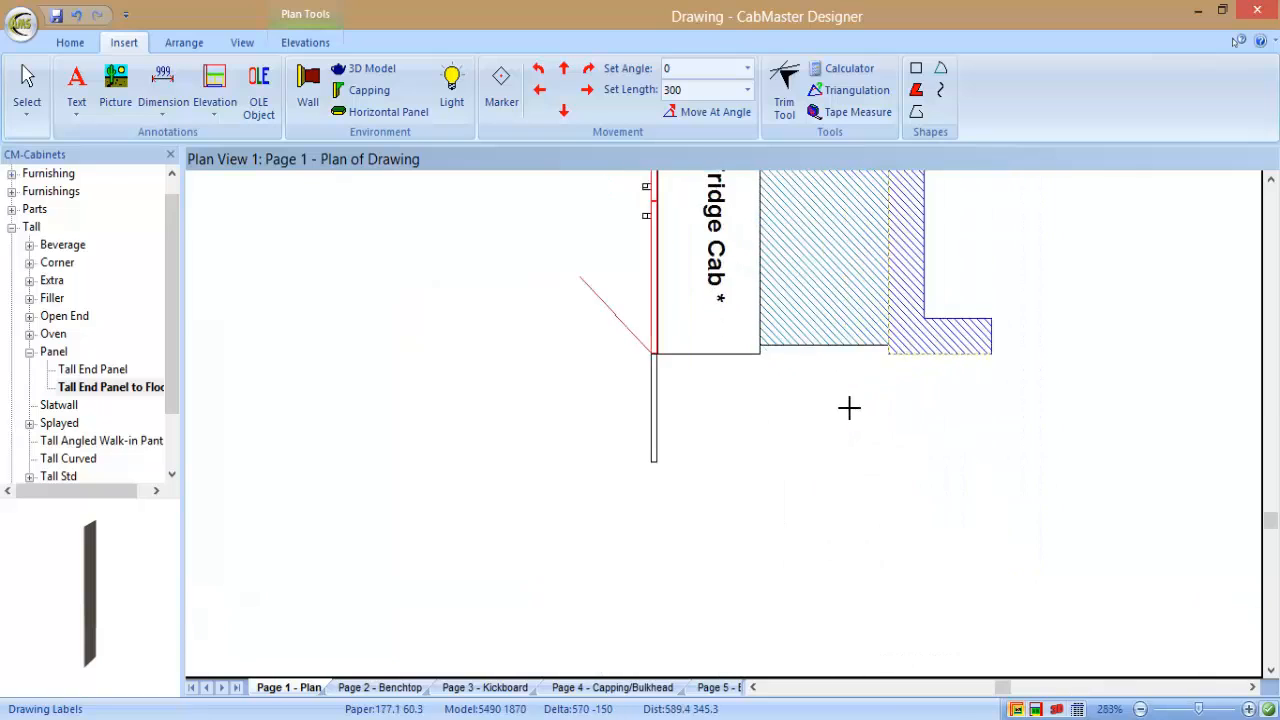
{"action": "left_click", "coordinate": [1015, 355]}
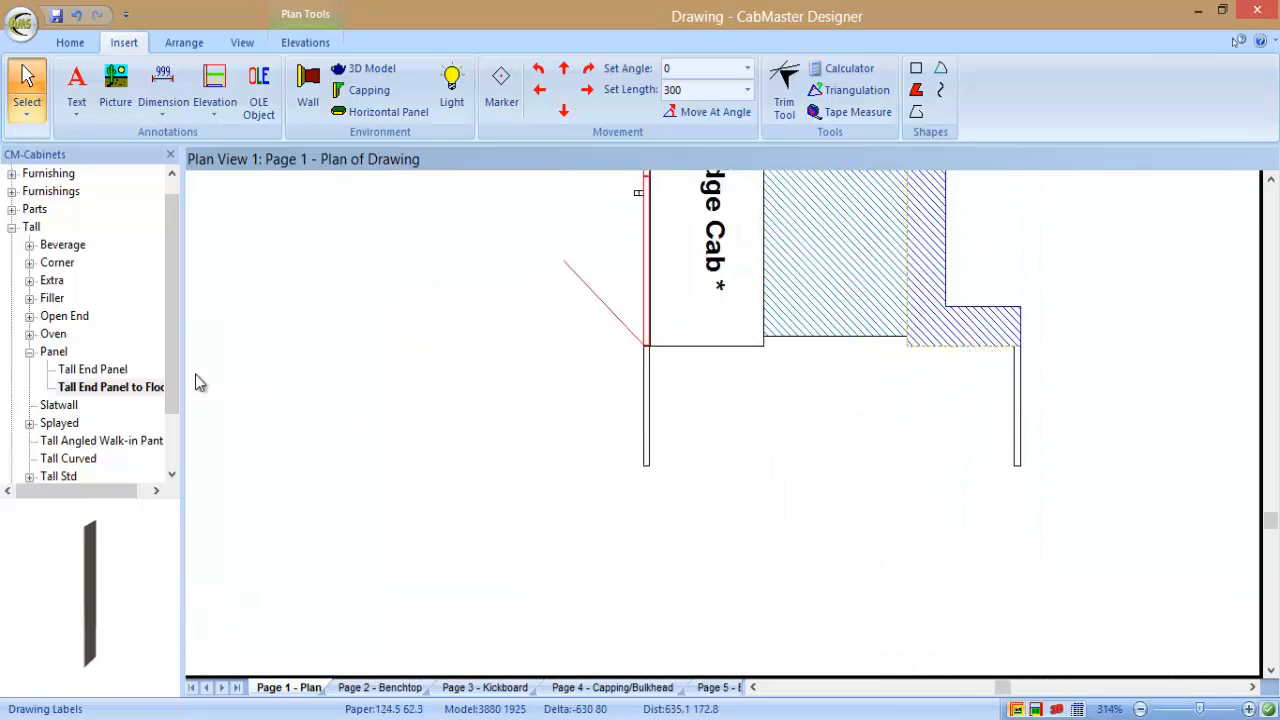
Choose the standard Tall 2 Door cabinet from the library and set its depth to 280 mm
{"action": "double_click", "coordinate": [54, 352]}
{"action": "left_click", "coordinate": [30, 442]}
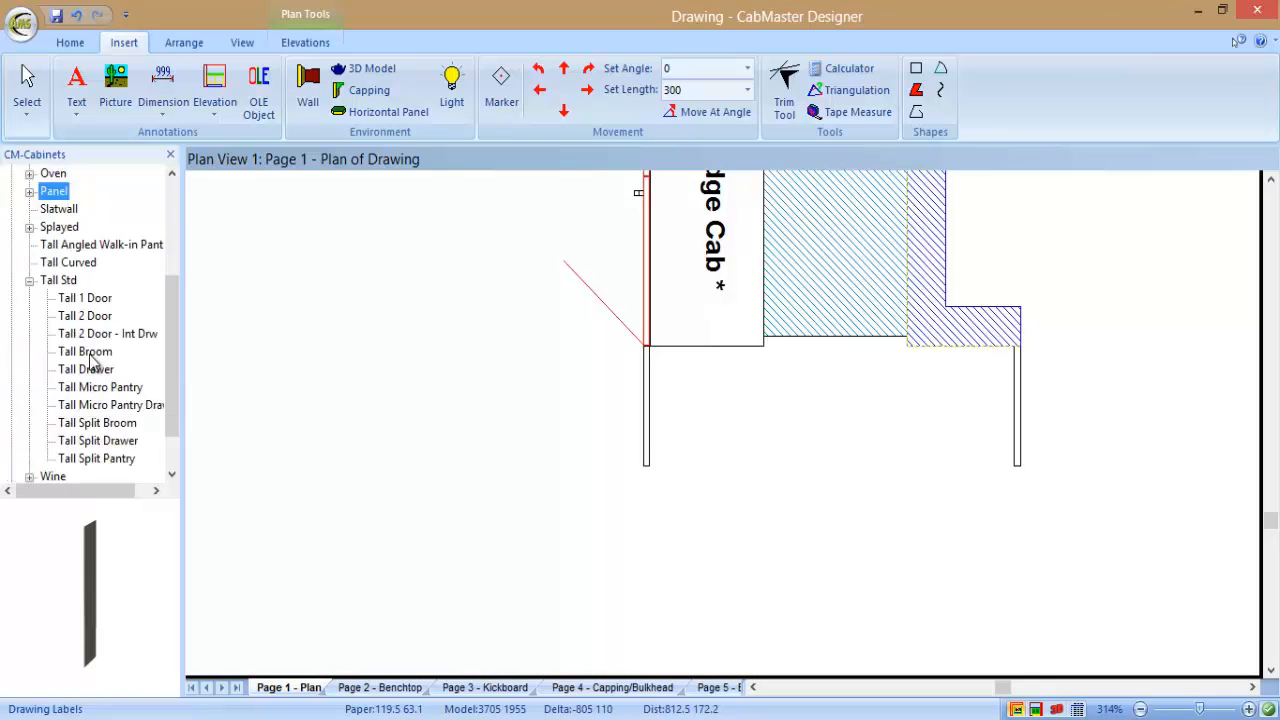
{"action": "double_click", "coordinate": [86, 316]}
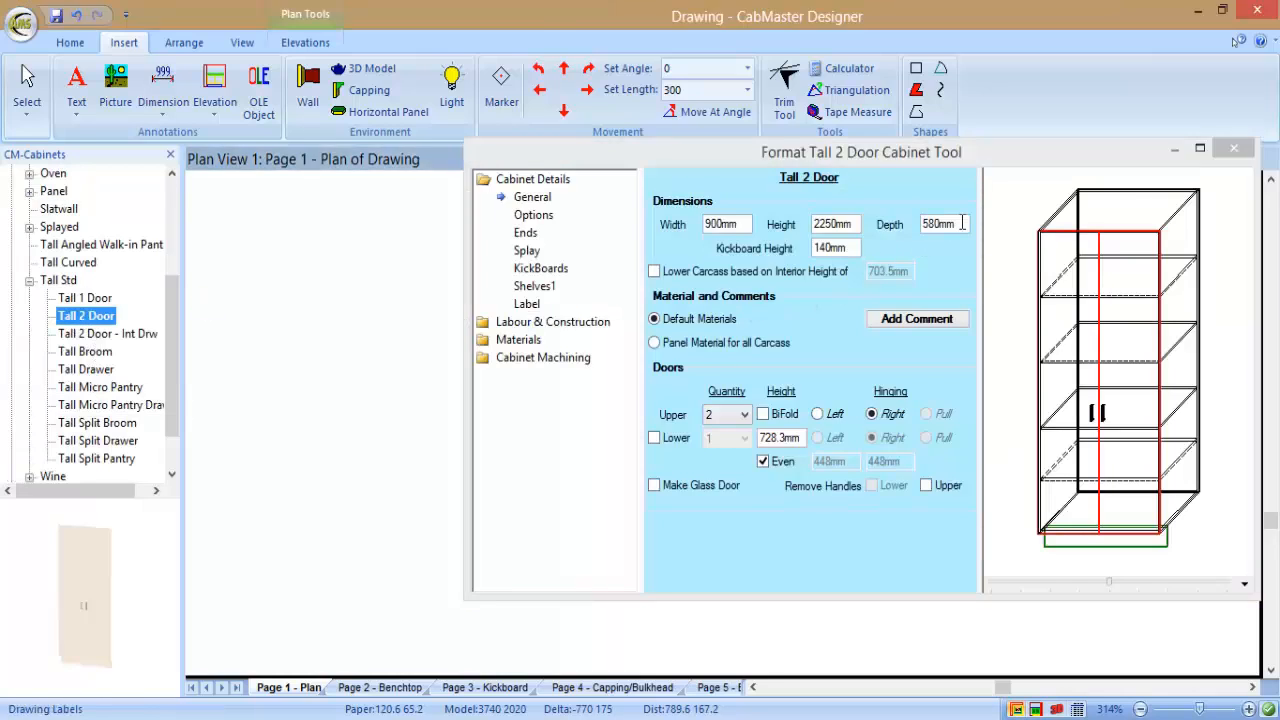
{"action": "left_click", "coordinate": [962, 224]}
{"action": "key", "text": "Tab"}
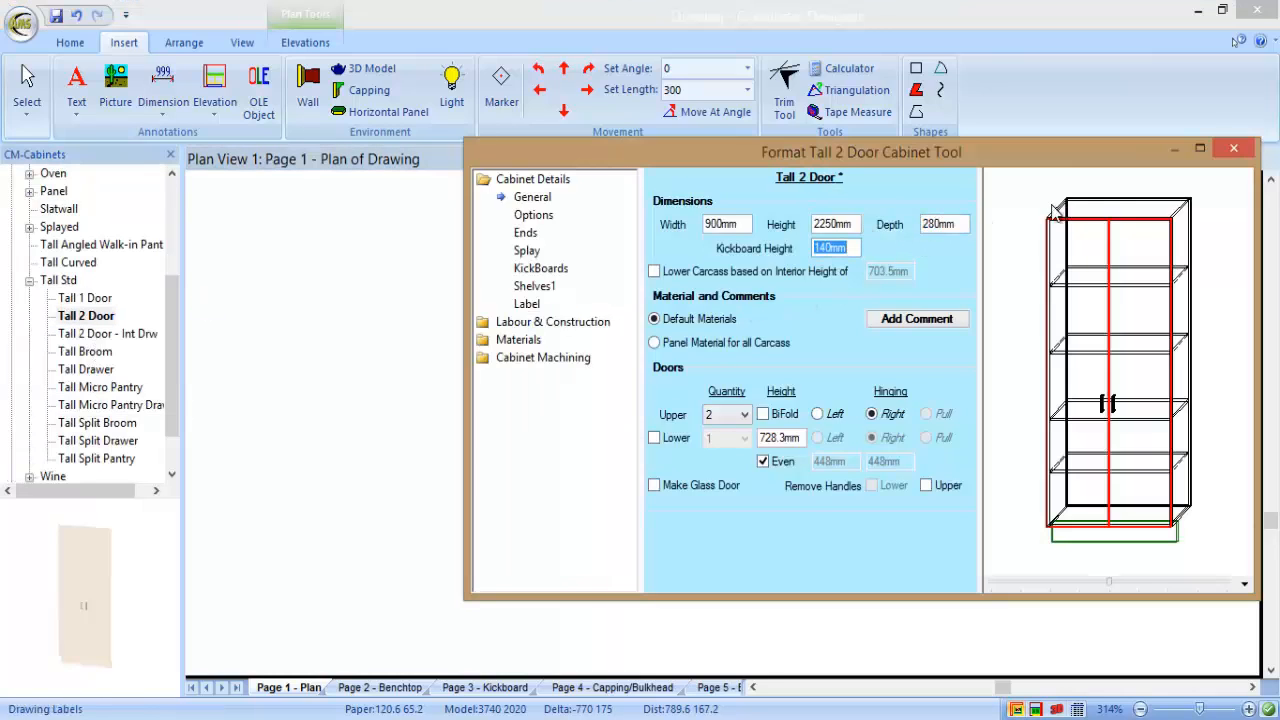
{"action": "left_click", "coordinate": [1231, 150]}
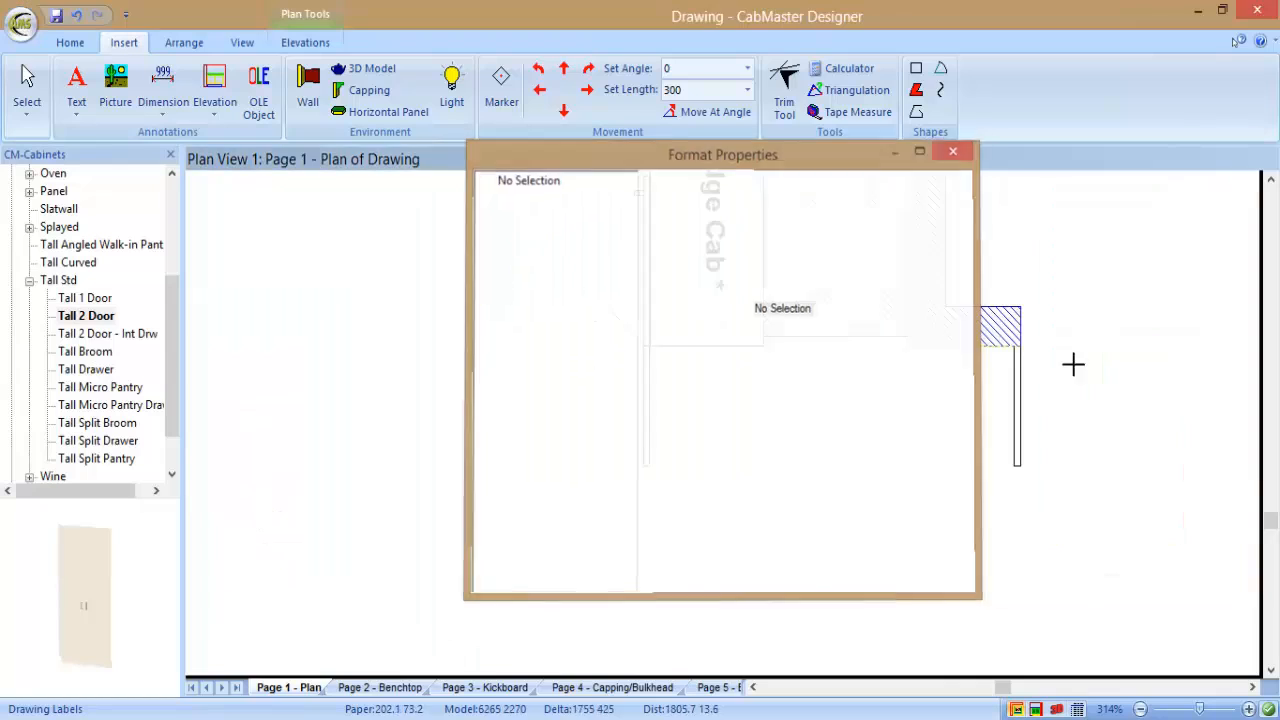
Place the Tall 2 Door cabinet against the end panel at the fridge corner and widen it to meet the outer panel
{"action": "left_click_drag", "start_coordinate": [688, 376], "coordinate": [648, 347]}
{"action": "left_click", "coordinate": [27, 90]}
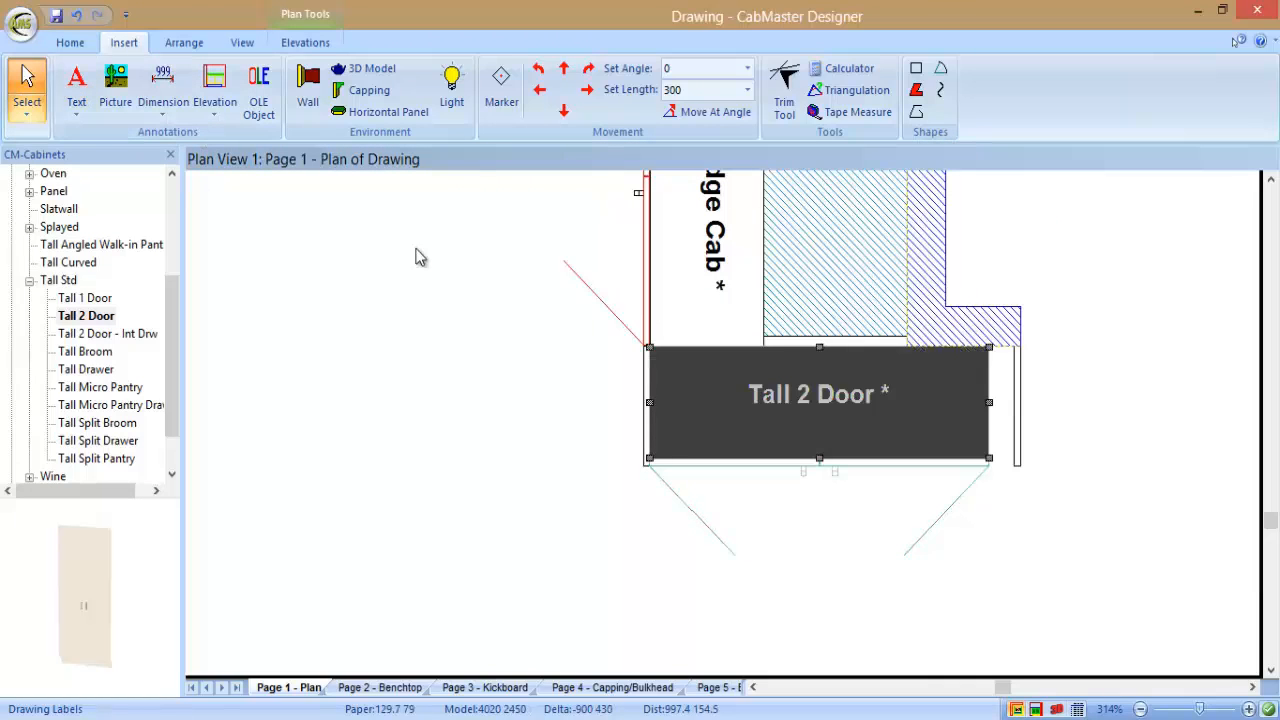
{"action": "left_click_drag", "start_coordinate": [989, 401], "coordinate": [1018, 402]}
{"action": "scroll", "coordinate": [1052, 410], "scroll_direction": "down", "scroll_amount": 5}
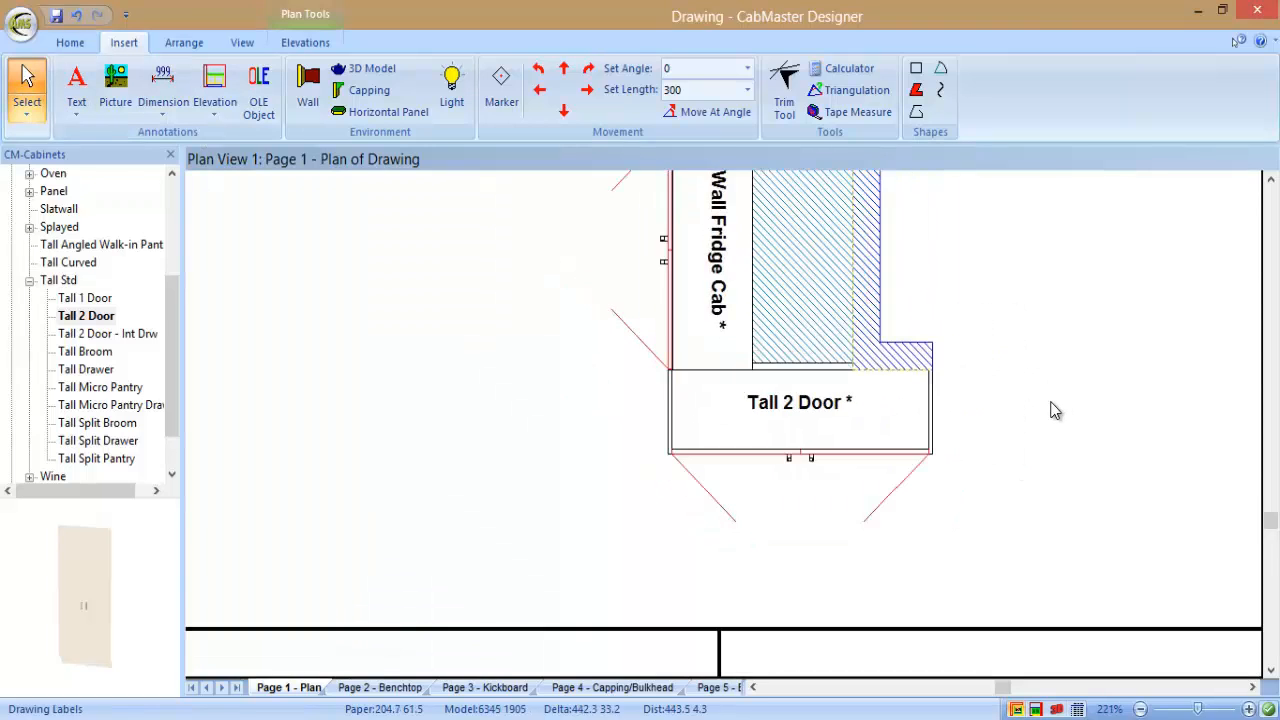
Place a Tall End Panel to Floor against the wall on the exposed side of the wall fridge cabinet
{"action": "scroll", "coordinate": [1005, 395], "scroll_direction": "down", "scroll_amount": 2}
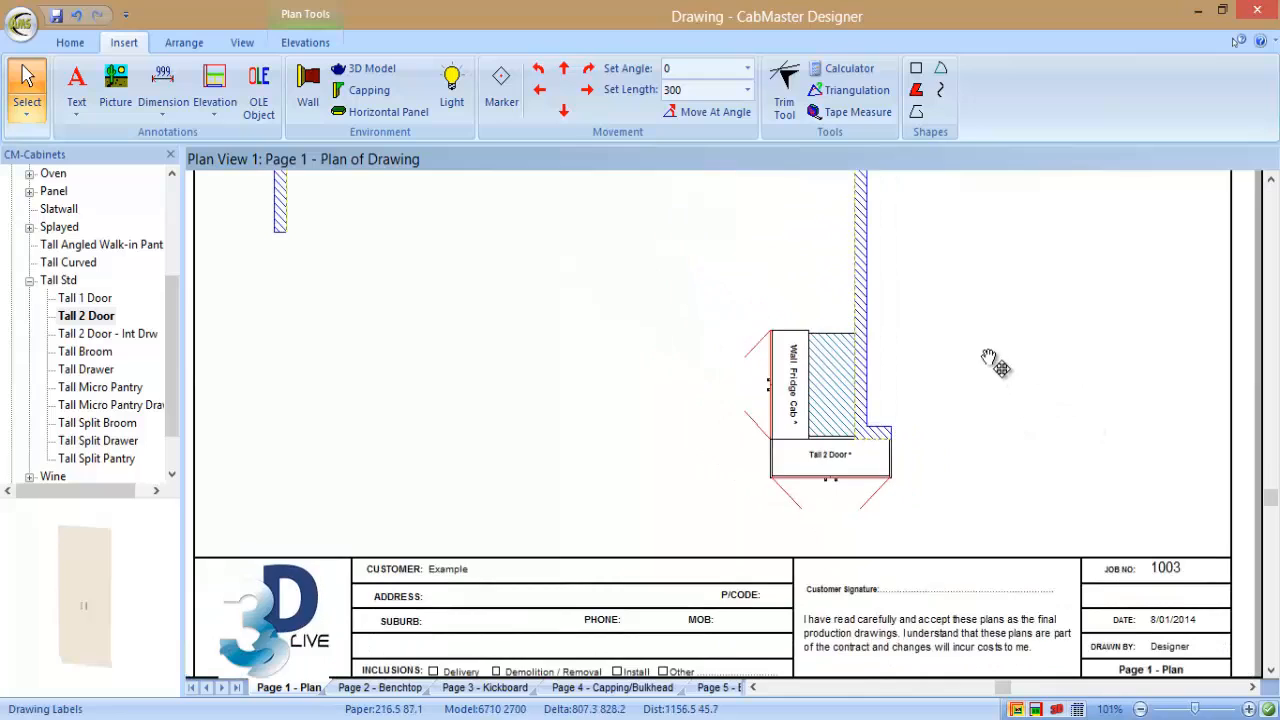
{"action": "scroll", "coordinate": [994, 357], "scroll_direction": "up", "scroll_amount": 2}
{"action": "left_click", "coordinate": [30, 281]}
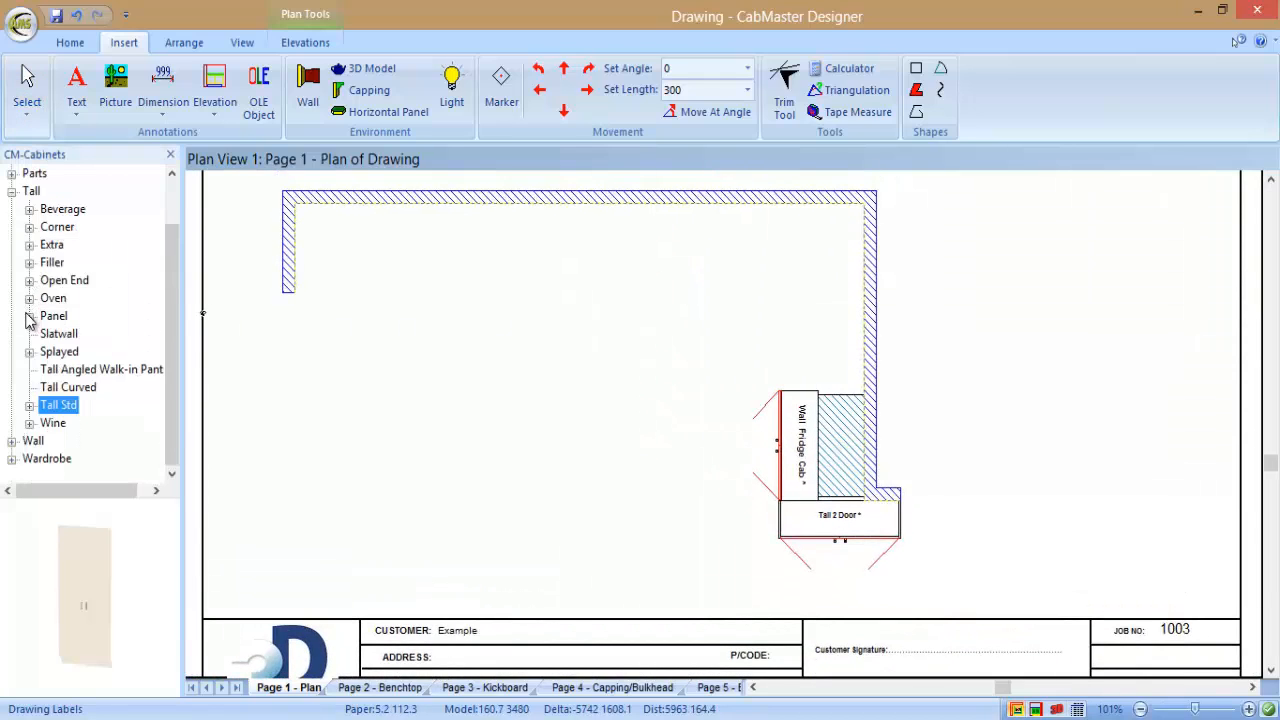
{"action": "left_click", "coordinate": [30, 316]}
{"action": "left_click", "coordinate": [108, 351]}
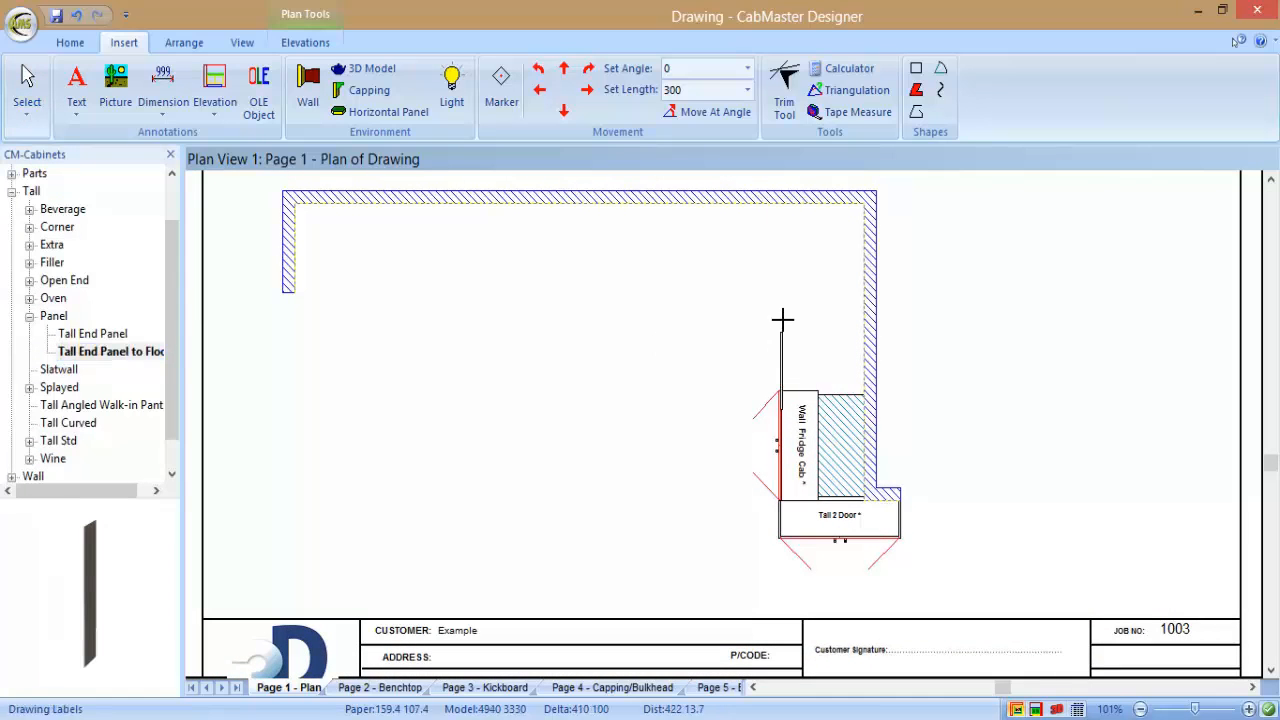
{"action": "left_click", "coordinate": [815, 395]}
Set the new tall end panel's depth to 700 mm
{"action": "scroll", "coordinate": [808, 429], "scroll_direction": "up", "scroll_amount": 3}
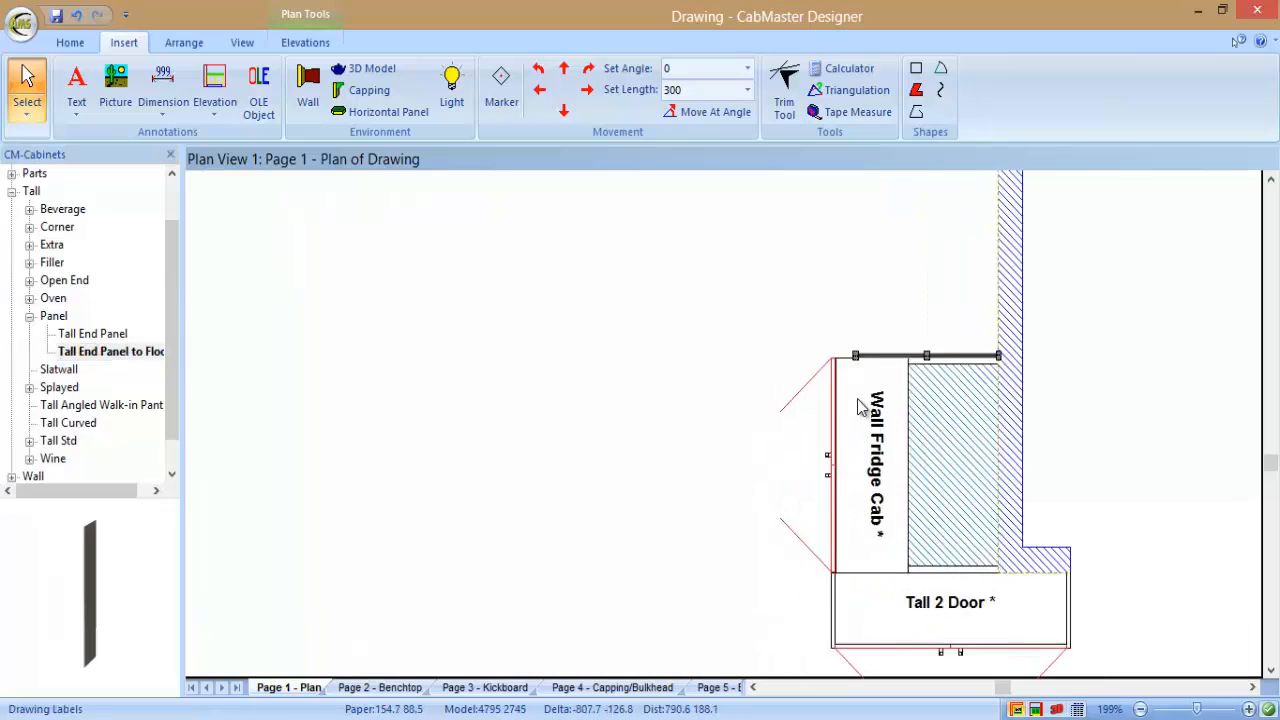
{"action": "scroll", "coordinate": [848, 390], "scroll_direction": "up", "scroll_amount": 4}
{"action": "double_click", "coordinate": [887, 327]}
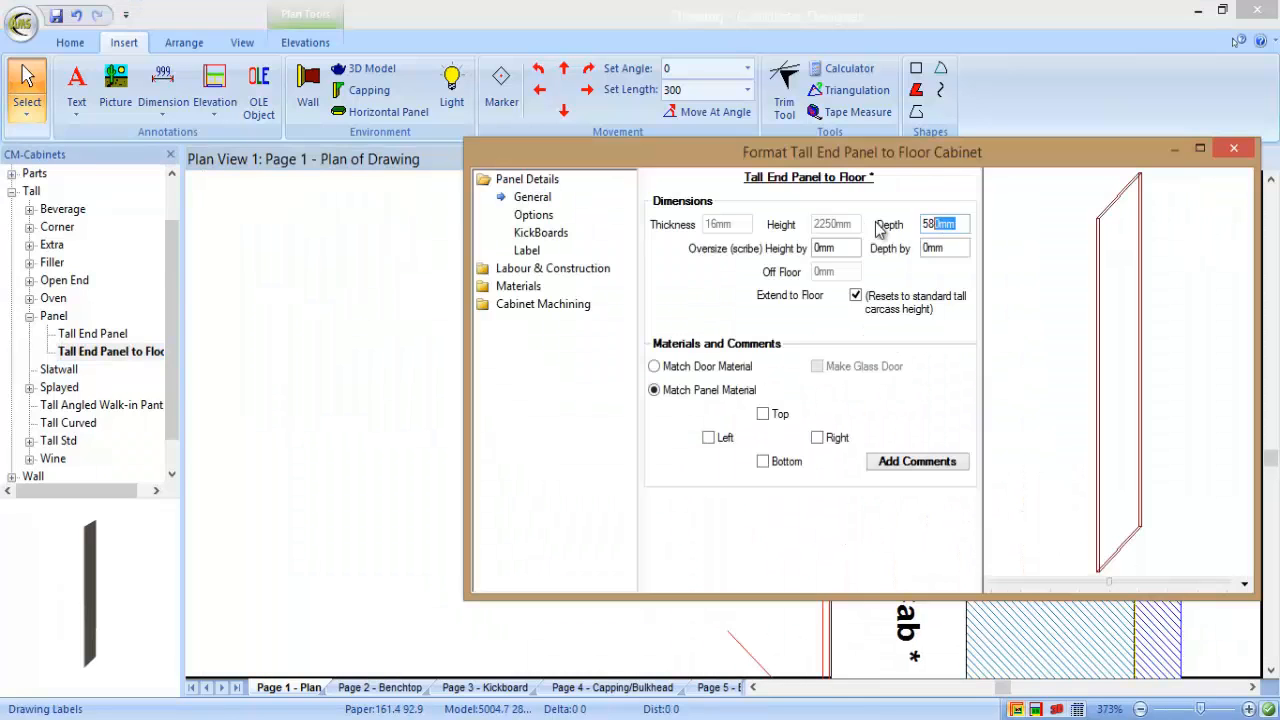
{"action": "key", "text": "Return"}
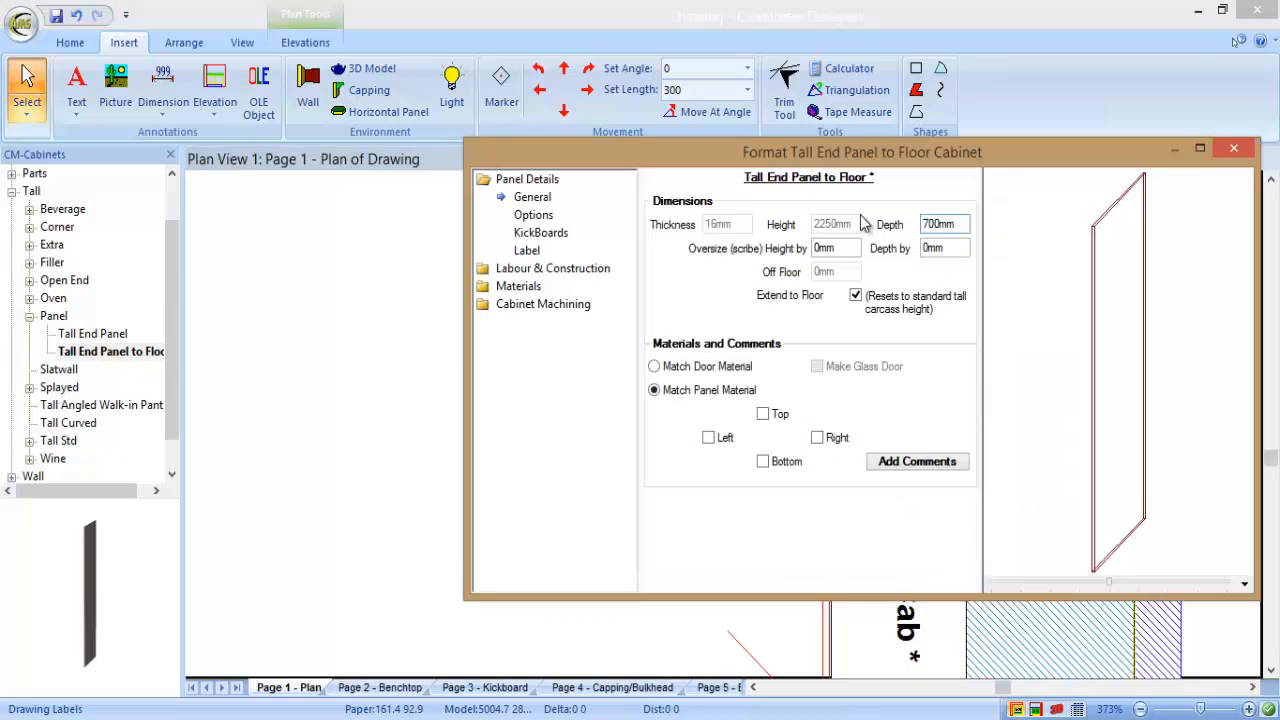
{"action": "left_click", "coordinate": [1242, 146]}
{"action": "left_click", "coordinate": [705, 283]}
Place a standard Tall Drawer cabinet on the wall directly beside the new end panel
{"action": "scroll", "coordinate": [700, 288], "scroll_direction": "down", "scroll_amount": 4}
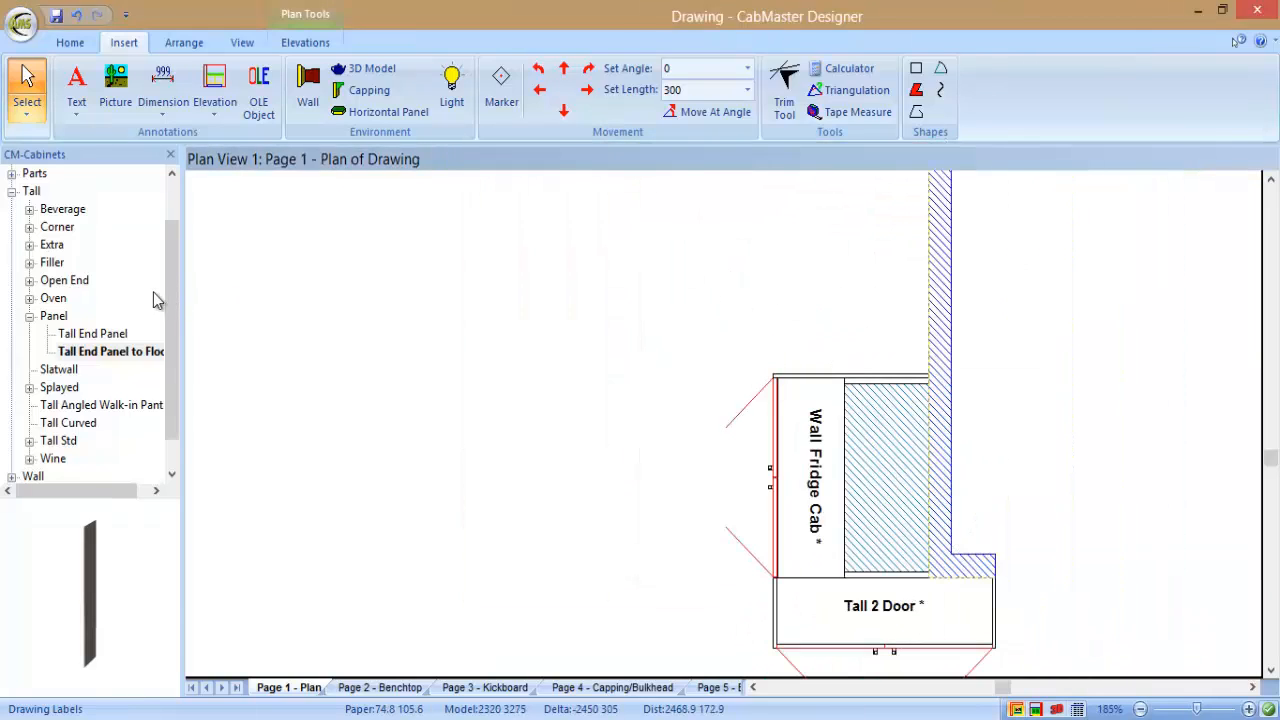
{"action": "left_click", "coordinate": [30, 316]}
{"action": "left_click", "coordinate": [30, 405]}
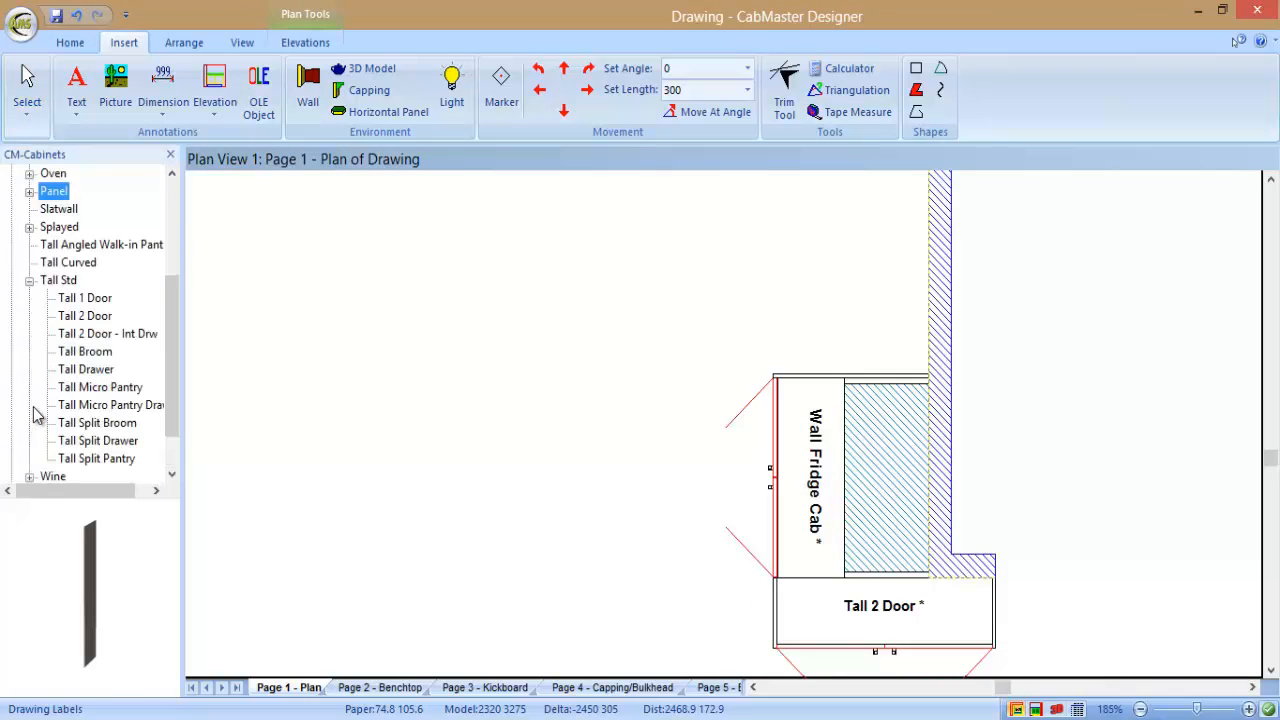
{"action": "left_click", "coordinate": [80, 370]}
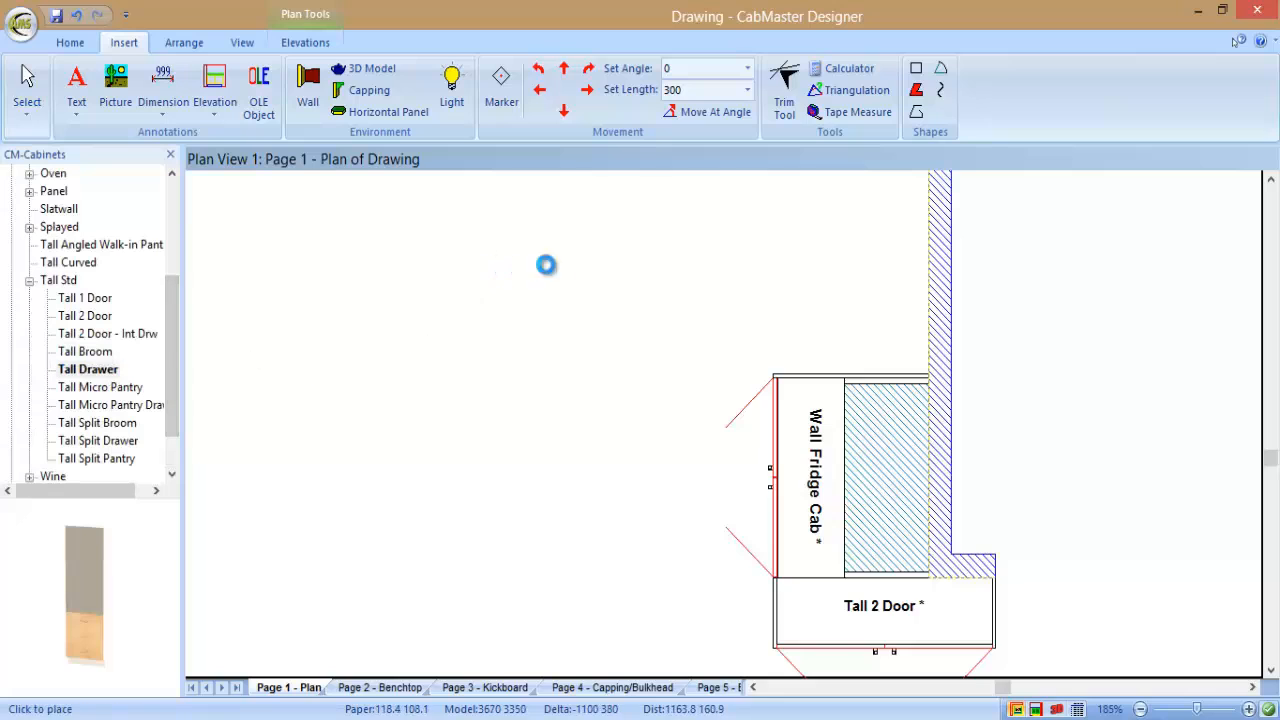
{"action": "left_click", "coordinate": [934, 226]}
Set the Tall Drawer cabinet's depth to 680 mm and its drawer section height to 900-140 (760 mm)
{"action": "double_click", "coordinate": [835, 327]}
{"action": "key", "text": "Tab"}
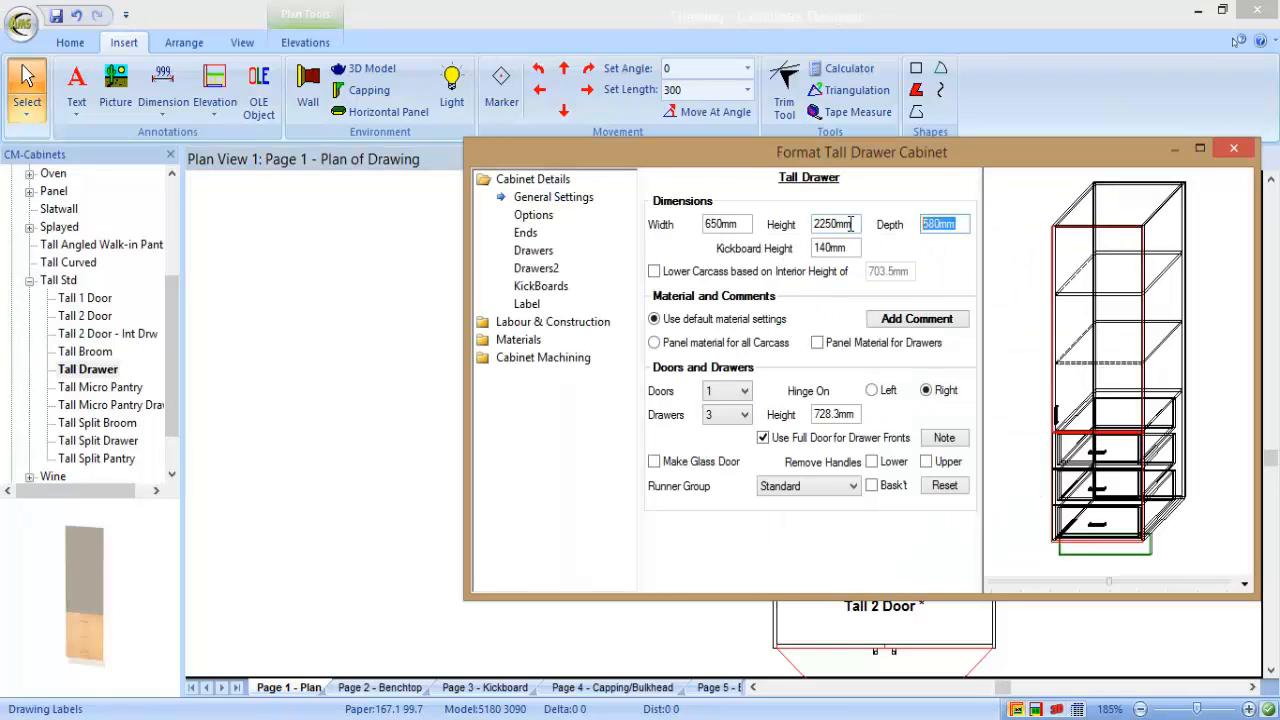
{"action": "key", "text": "Return"}
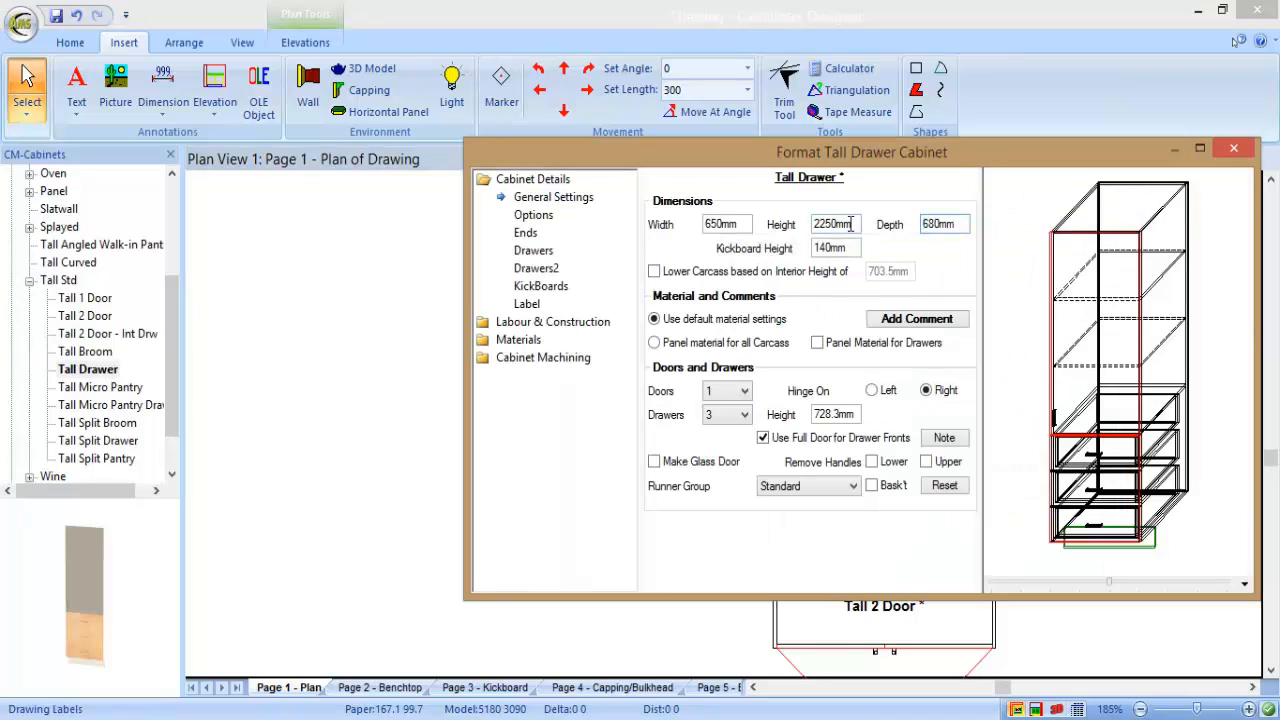
{"action": "left_click", "coordinate": [845, 413]}
{"action": "type", "text": "900-140"}
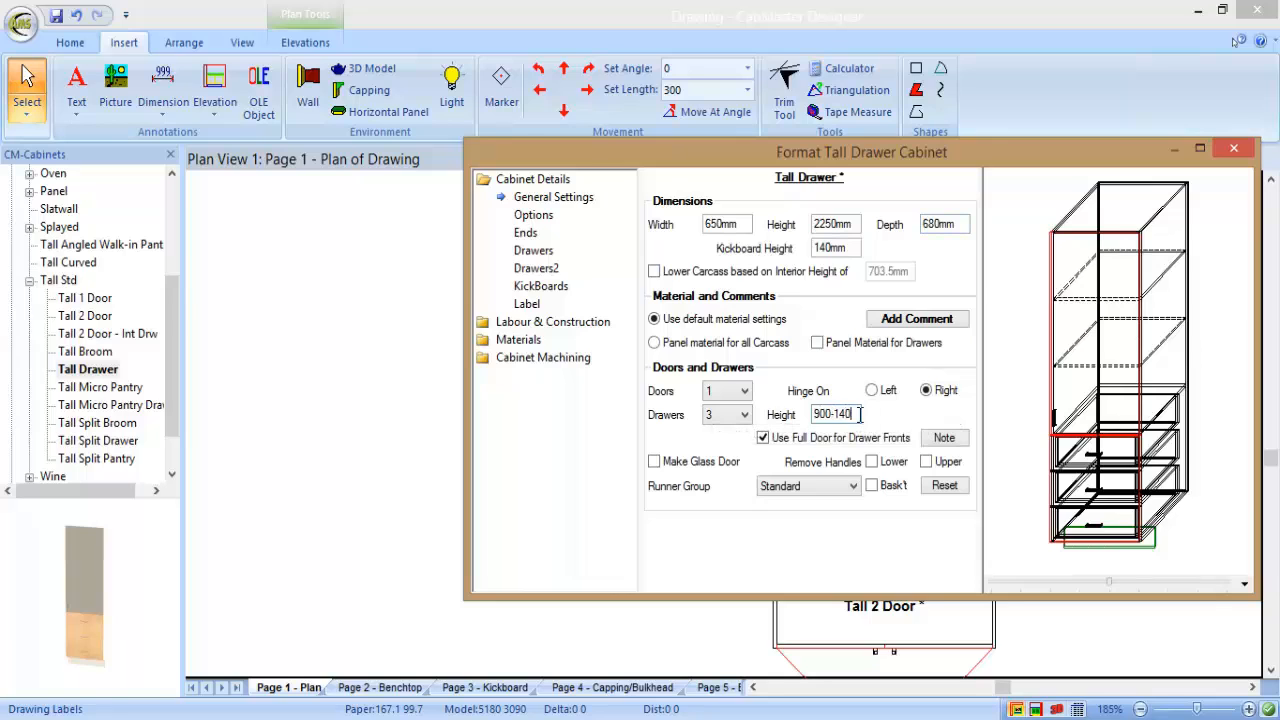
{"action": "key", "text": "Return"}
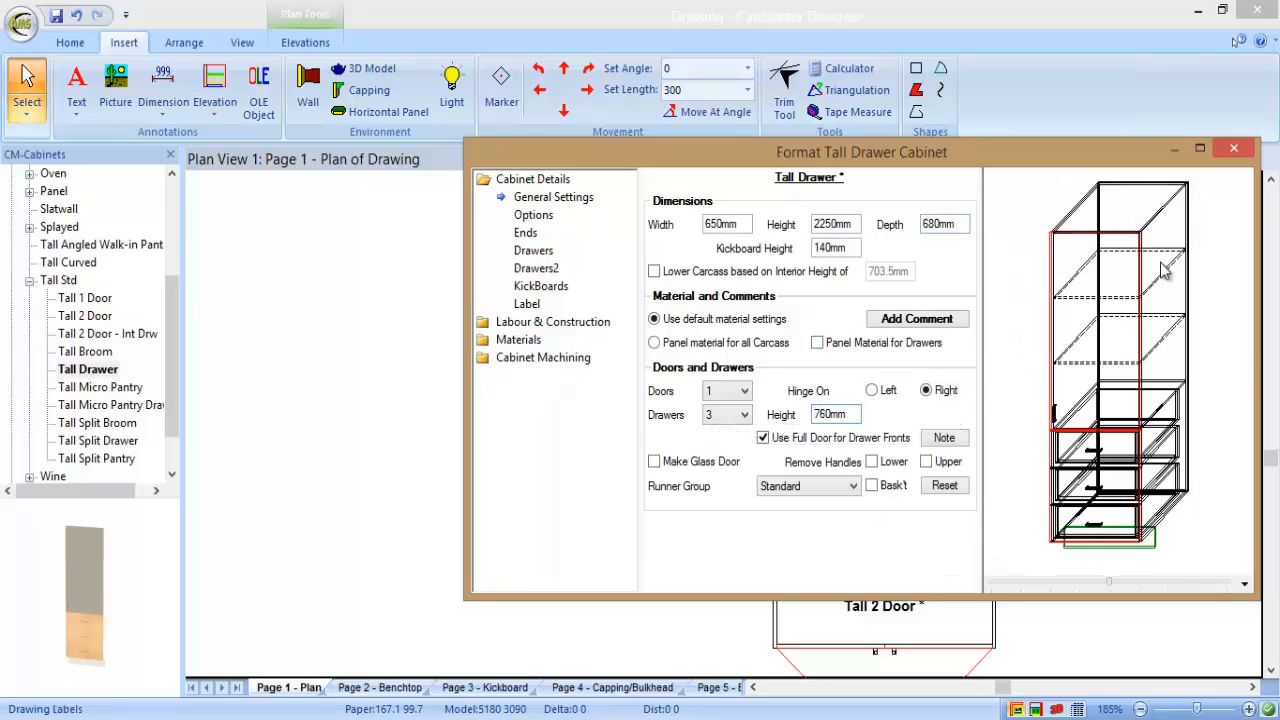
{"action": "left_click", "coordinate": [1234, 149]}
Auto-dimension the wall behind the Tall Drawer and fridge cabinets
{"action": "scroll", "coordinate": [1030, 268], "scroll_direction": "down", "scroll_amount": 3}
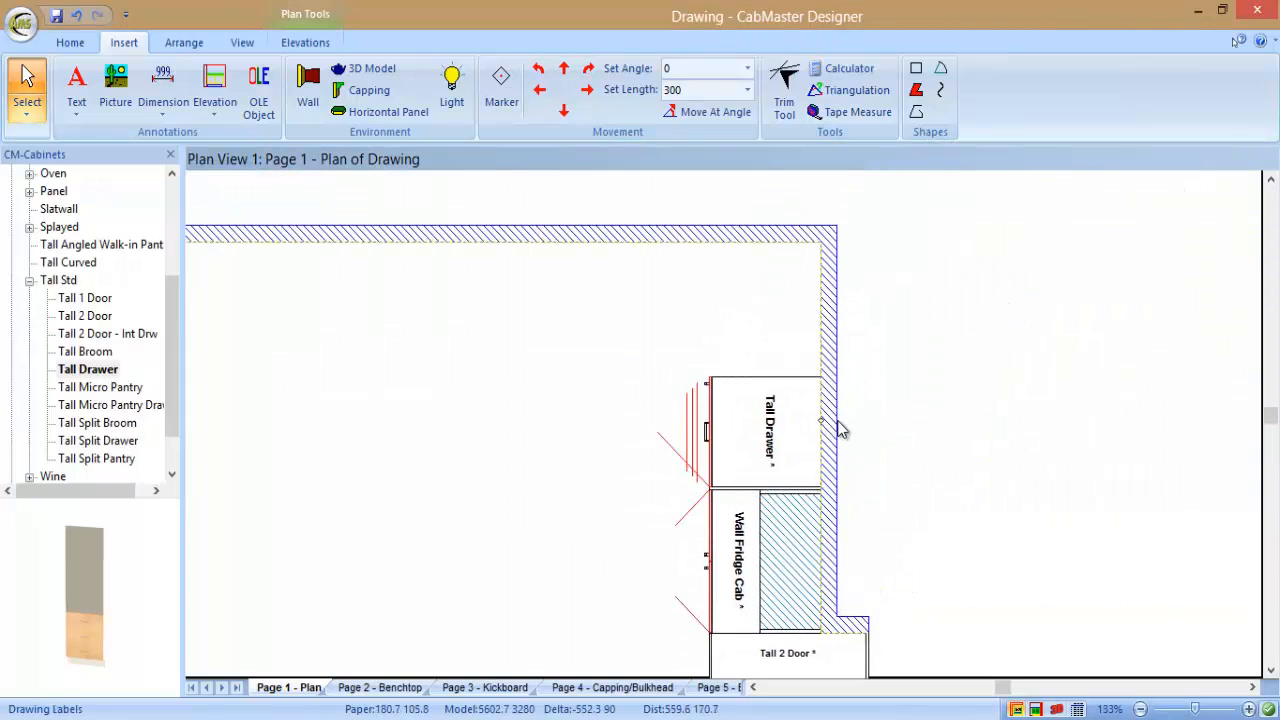
{"action": "left_click", "coordinate": [825, 430]}
{"action": "right_click", "coordinate": [826, 430]}
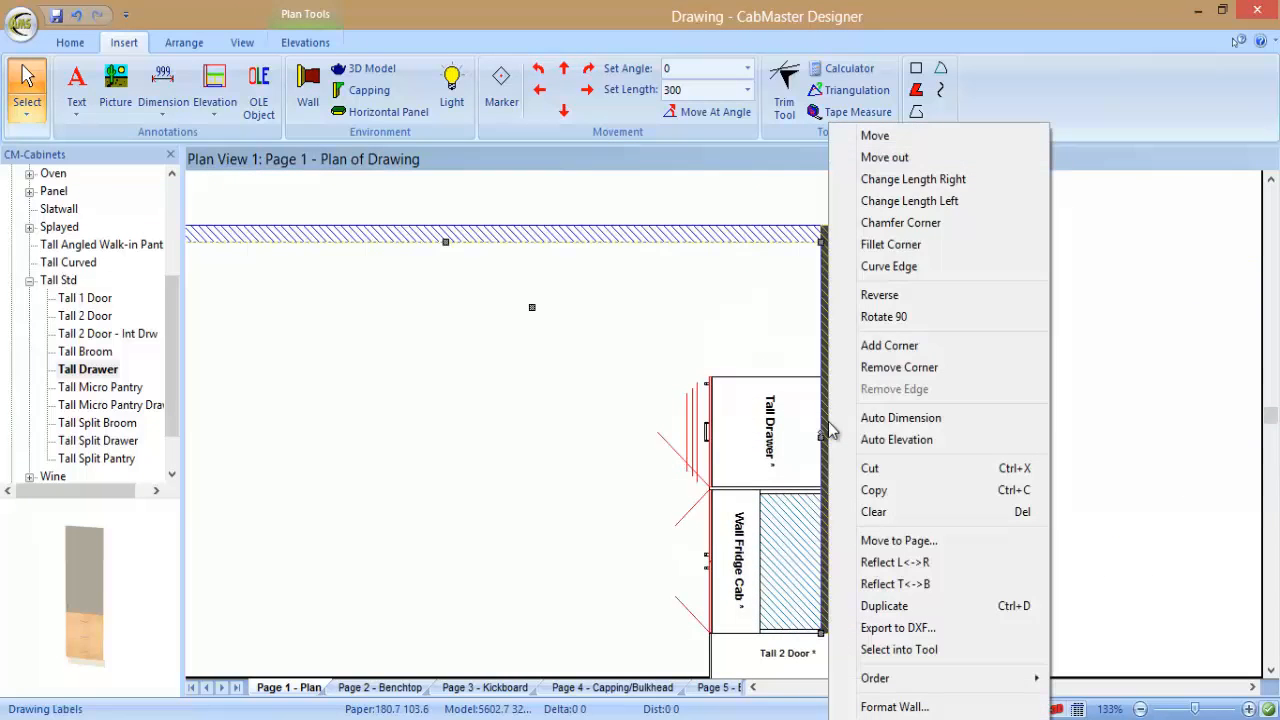
{"action": "left_click", "coordinate": [886, 419]}
{"action": "left_click", "coordinate": [963, 430]}
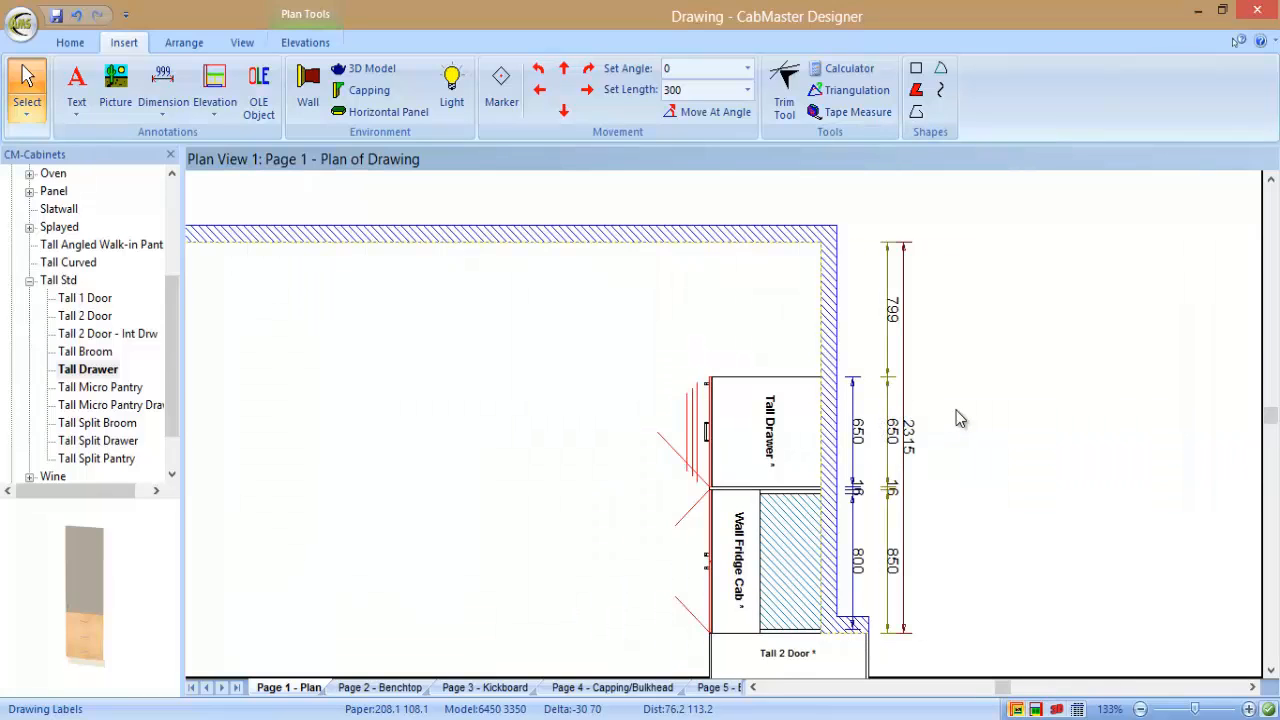
Place a Floor Blind Return Right corner cabinet in the room corner beyond the Tall Drawer cabinet
{"action": "scroll", "coordinate": [158, 270], "scroll_direction": "up", "scroll_amount": 3}
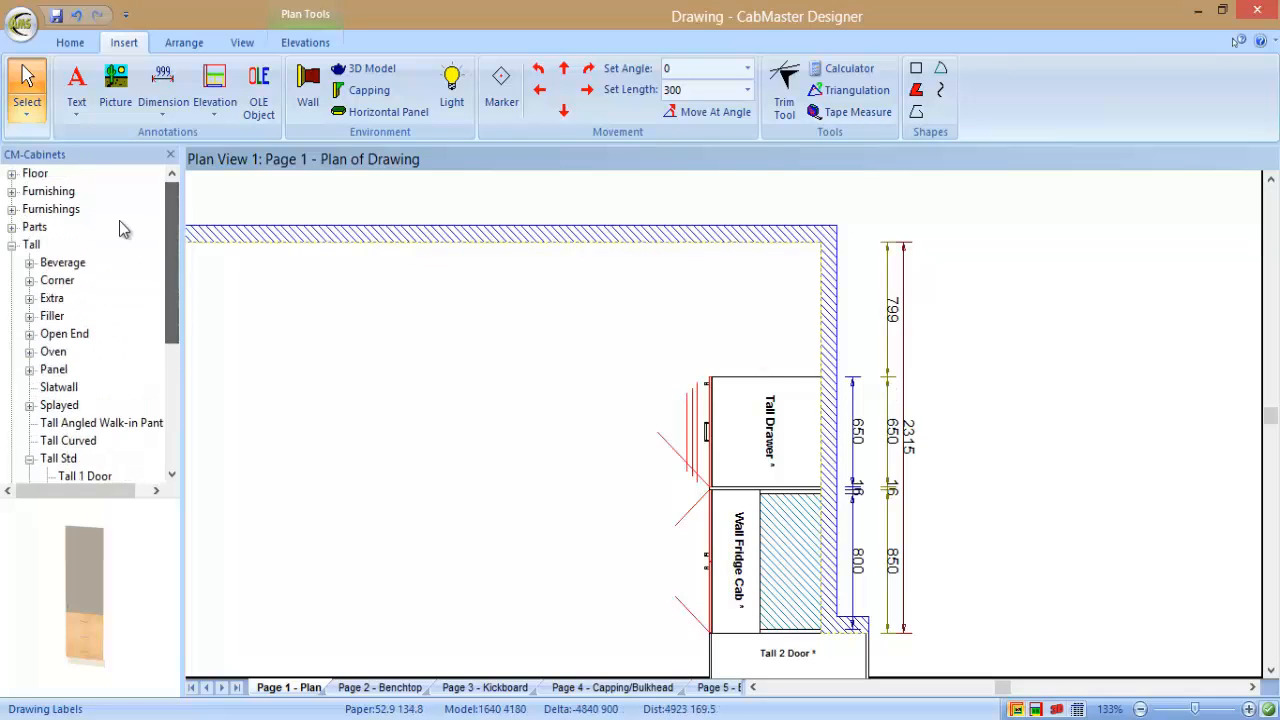
{"action": "left_click", "coordinate": [12, 245]}
{"action": "left_click", "coordinate": [12, 174]}
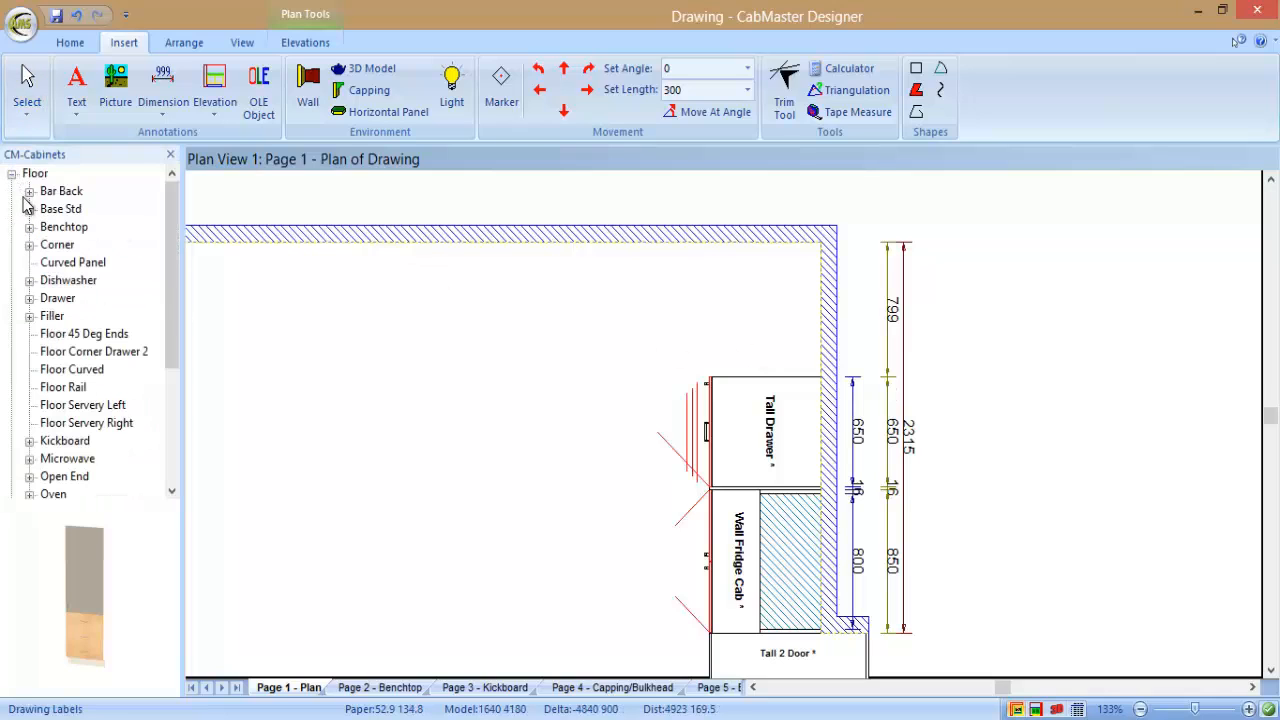
{"action": "left_click", "coordinate": [30, 245]}
{"action": "left_click", "coordinate": [110, 315]}
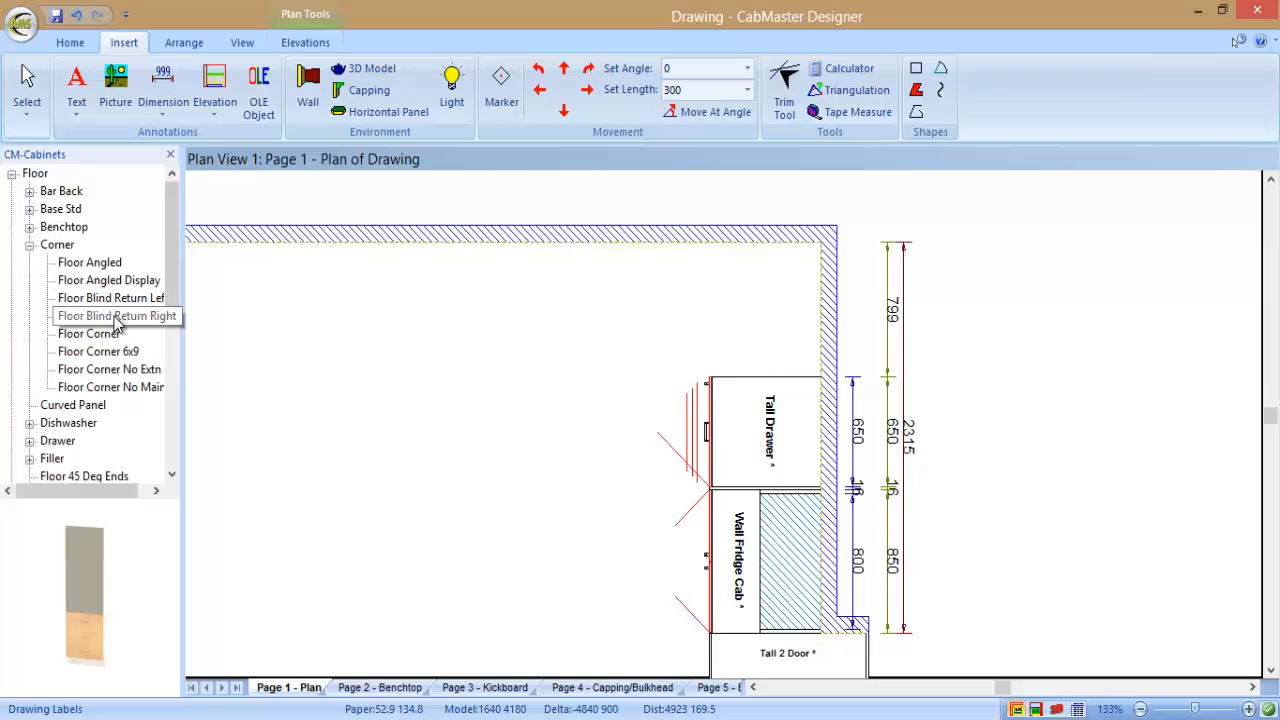
{"action": "left_click_drag", "start_coordinate": [521, 337], "coordinate": [634, 251]}
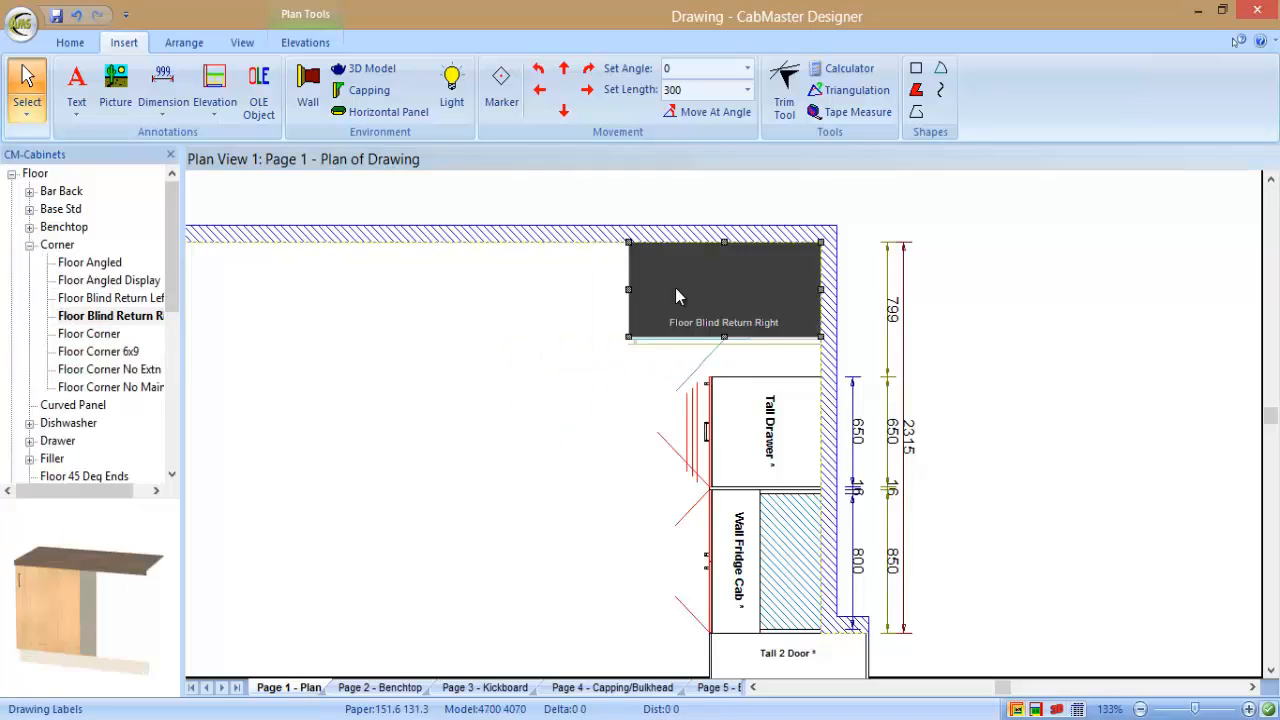
Set the blind return cabinet's full panel width to 750 mm and give it one shelf
{"action": "double_click", "coordinate": [675, 288]}
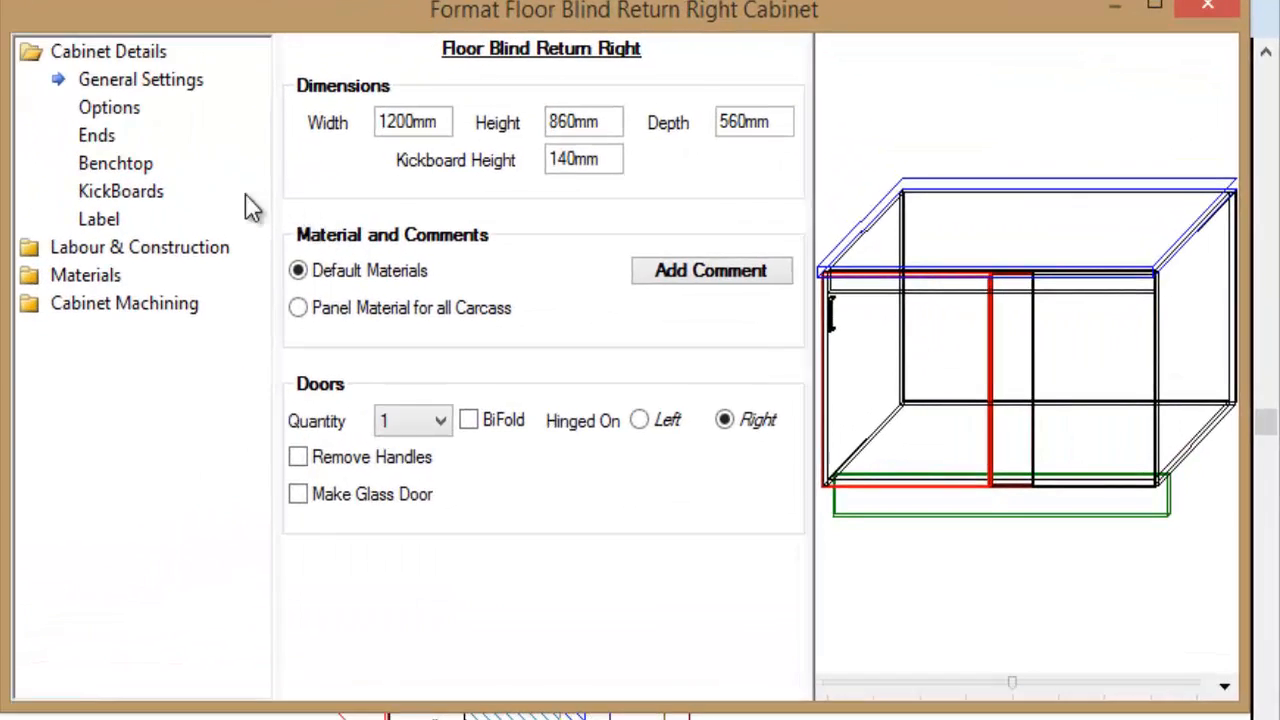
{"action": "left_click", "coordinate": [244, 141]}
{"action": "left_click", "coordinate": [492, 353]}
{"action": "type", "text": "750"}
{"action": "key", "text": "Tab"}
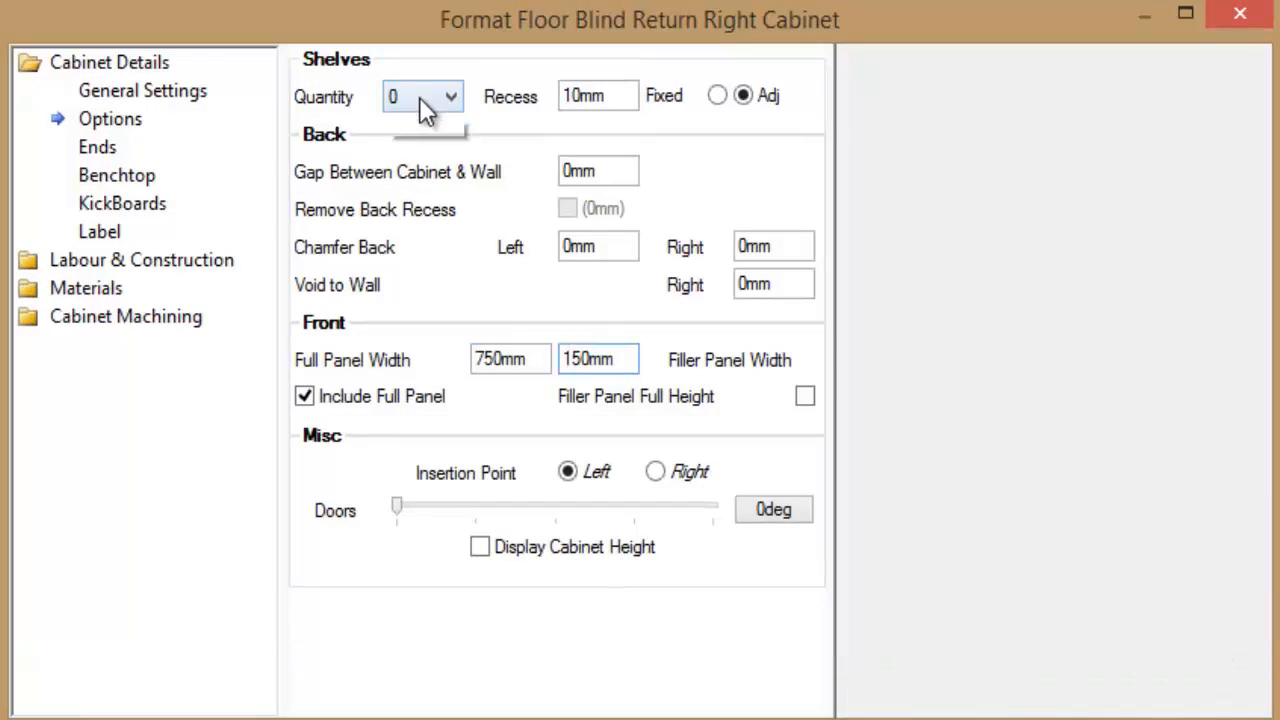
{"action": "left_click", "coordinate": [420, 97]}
{"action": "left_click", "coordinate": [421, 140]}
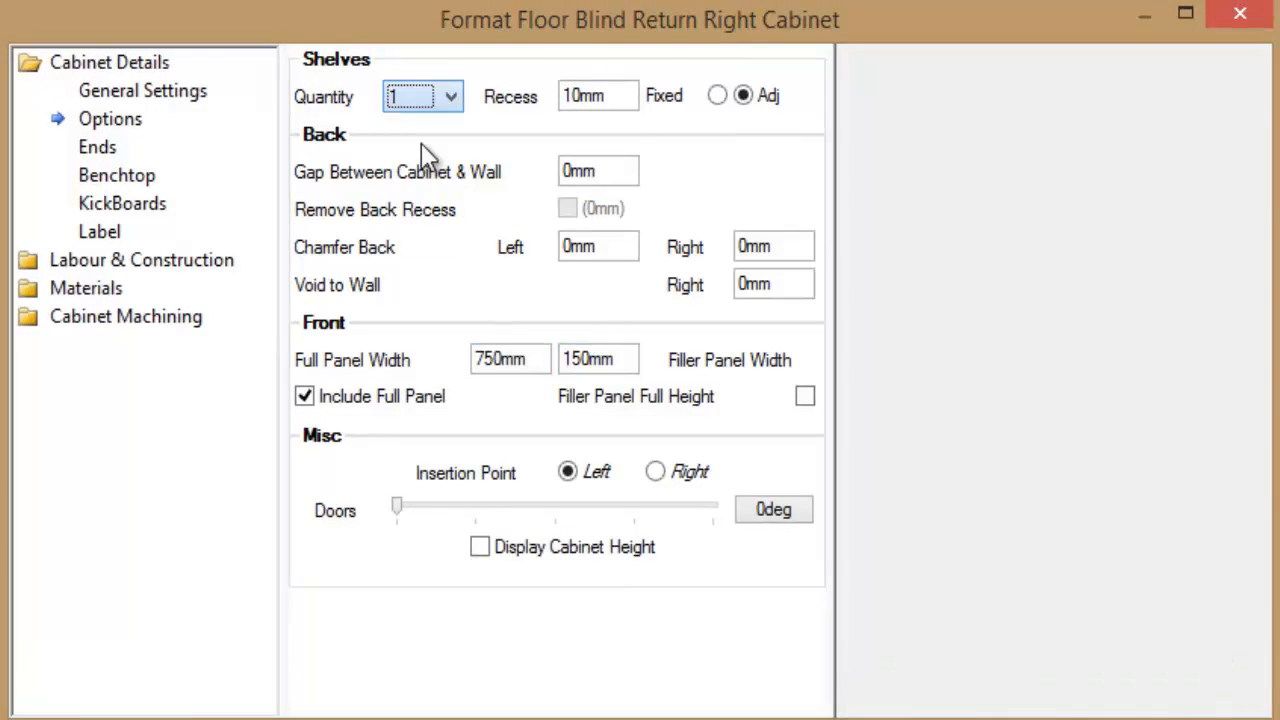
Add an uncentred pipe chase to the blind return cabinet, with its centre 0 mm from the right
{"action": "left_click", "coordinate": [149, 261]}
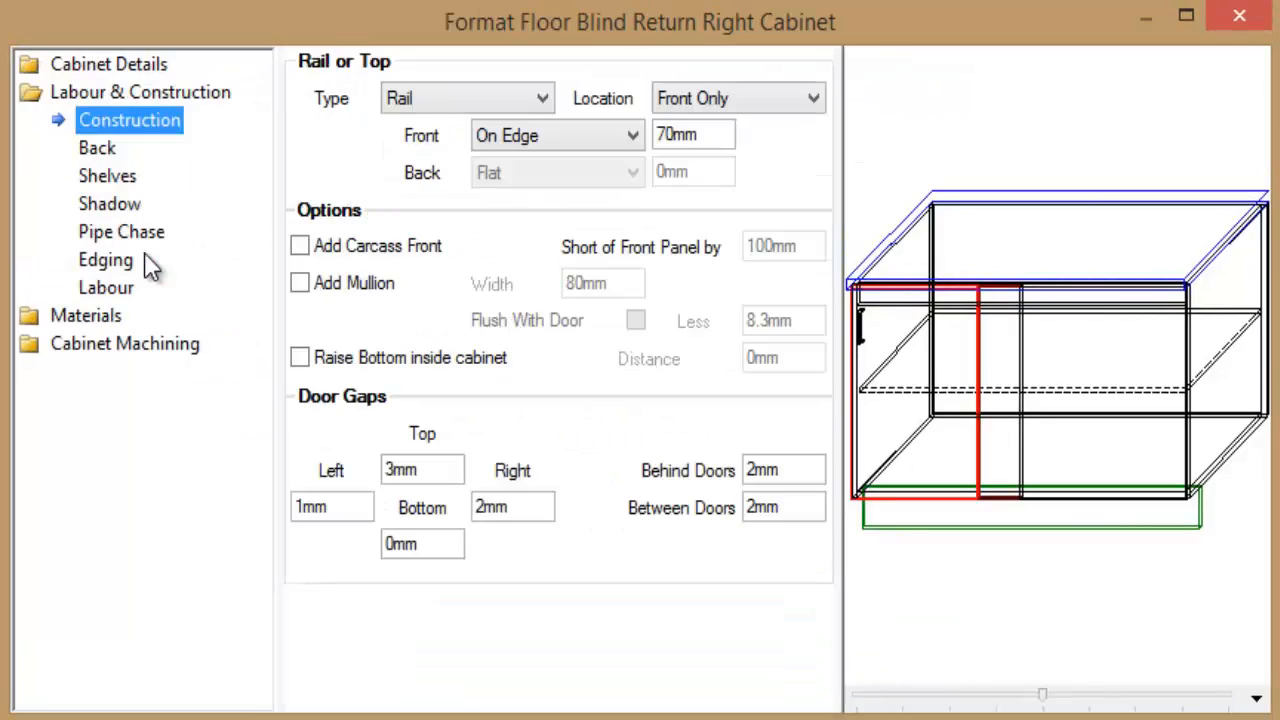
{"action": "left_click", "coordinate": [118, 235]}
{"action": "left_click", "coordinate": [390, 97]}
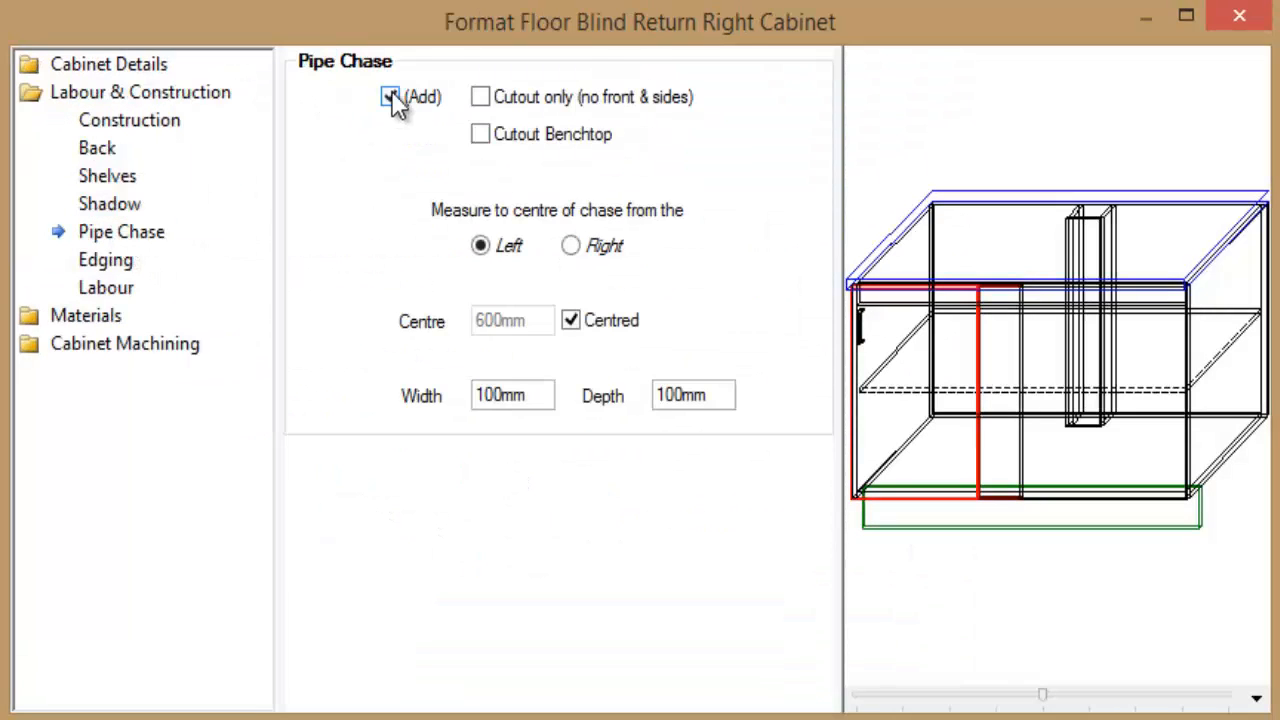
{"action": "left_click", "coordinate": [572, 247]}
{"action": "left_click", "coordinate": [571, 320]}
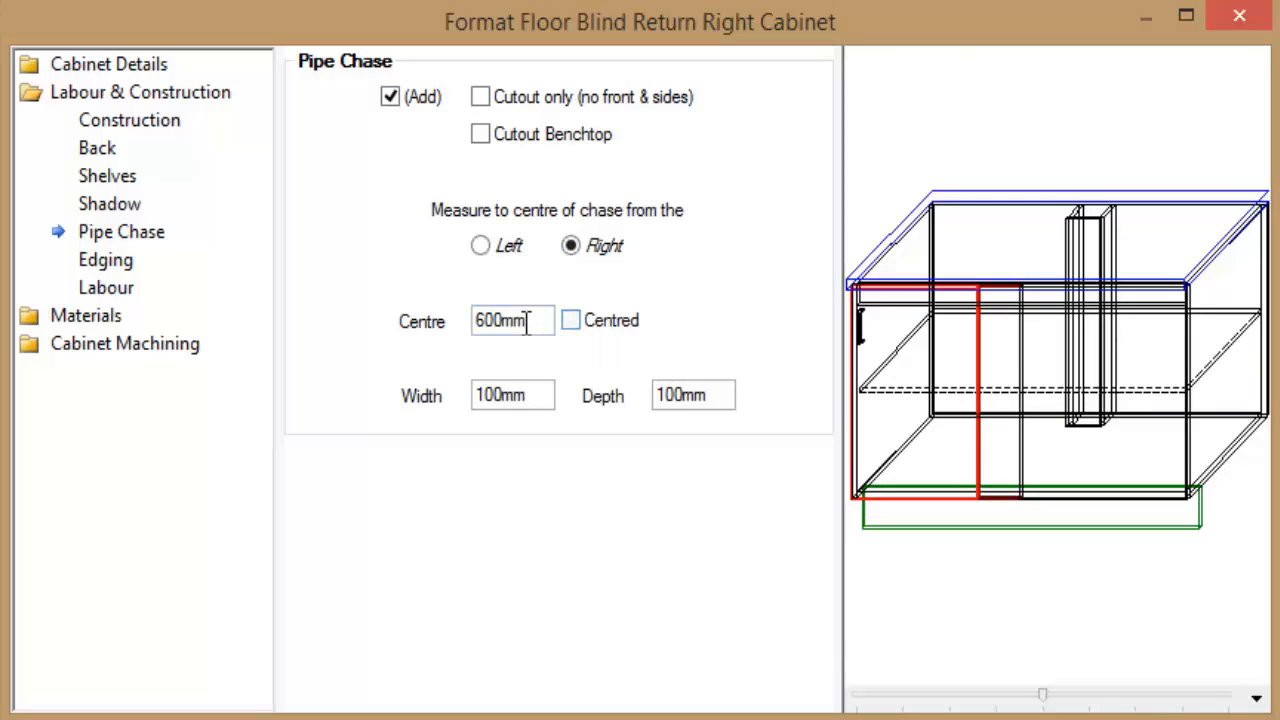
{"action": "left_click_drag", "start_coordinate": [528, 322], "coordinate": [427, 323]}
{"action": "key", "text": "BackSpace"}
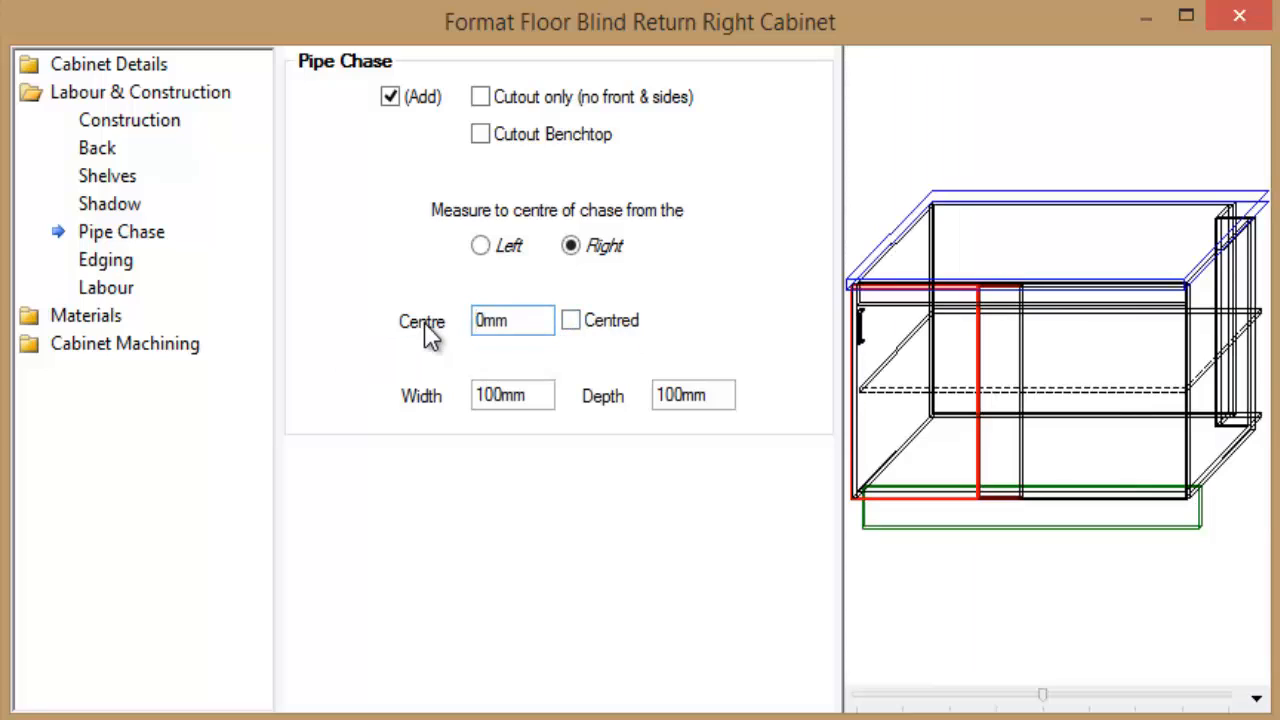
Size the blind return cabinet's pipe chase to 230 mm wide and 160 mm deep
{"action": "double_click", "coordinate": [530, 405]}
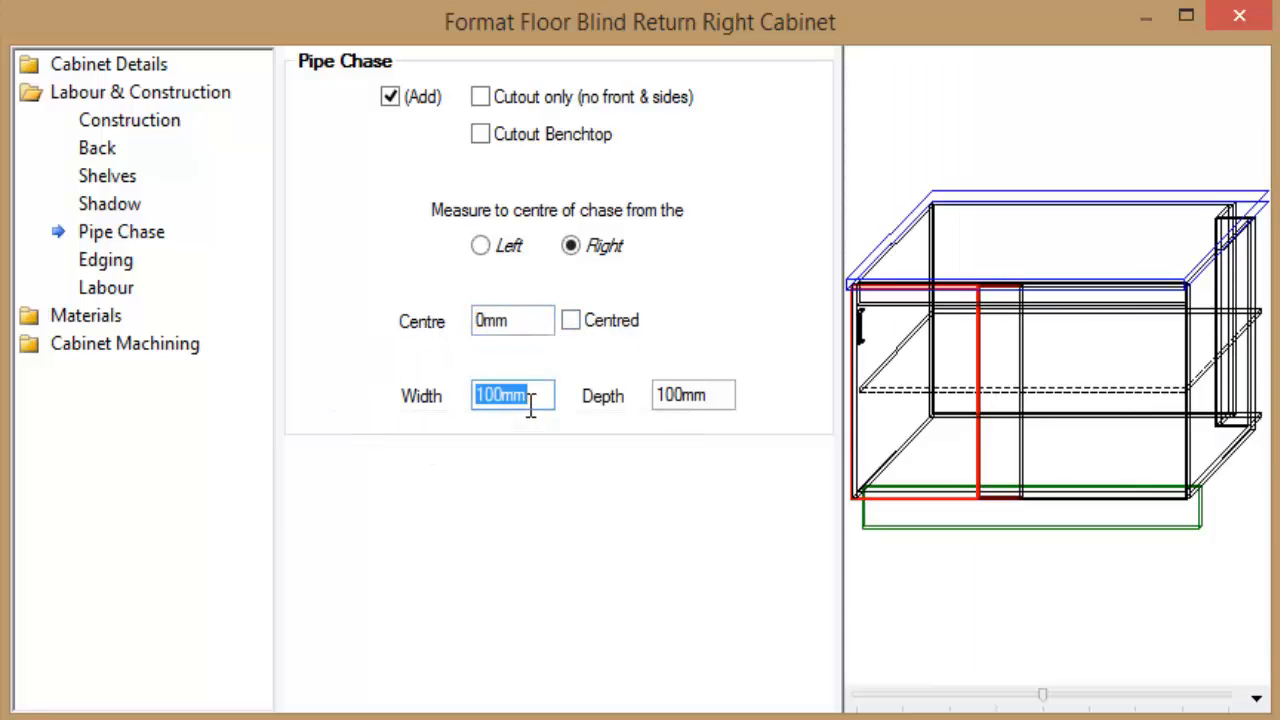
{"action": "type", "text": "230"}
{"action": "key", "text": "Return"}
{"action": "double_click", "coordinate": [704, 394]}
{"action": "type", "text": "160"}
{"action": "key", "text": "Return"}
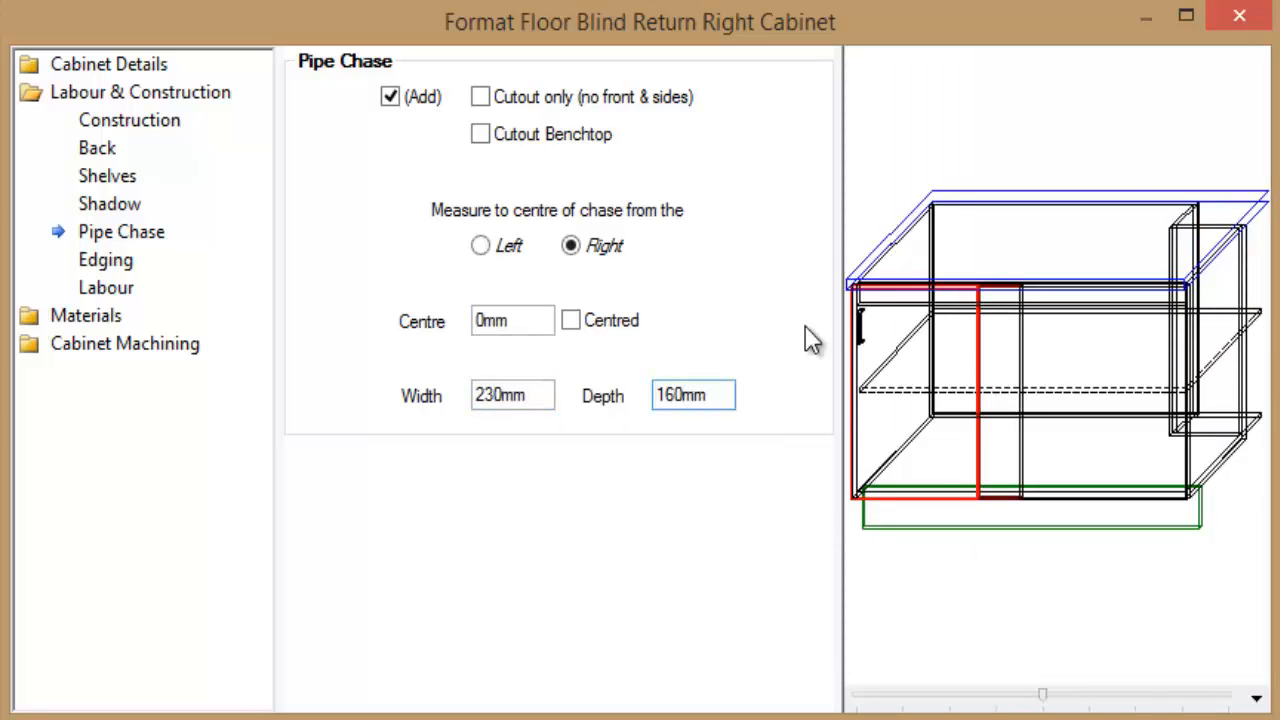
{"action": "left_click", "coordinate": [1237, 20]}
Choose the Floor Filler 30mm from the floor cabinet library and remove its benchtop
{"action": "scroll", "coordinate": [743, 251], "scroll_direction": "up", "scroll_amount": 5}
{"action": "scroll", "coordinate": [730, 400], "scroll_direction": "up", "scroll_amount": 3}
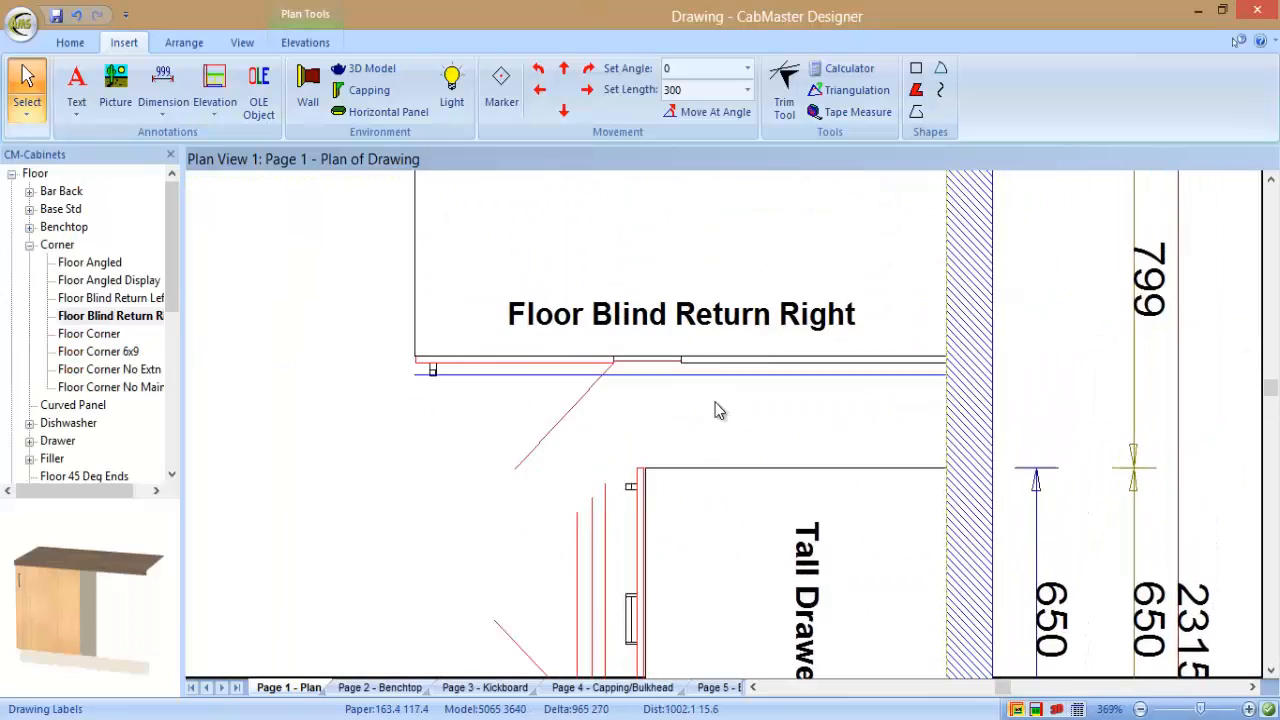
{"action": "left_click", "coordinate": [29, 245]}
{"action": "left_click", "coordinate": [30, 316]}
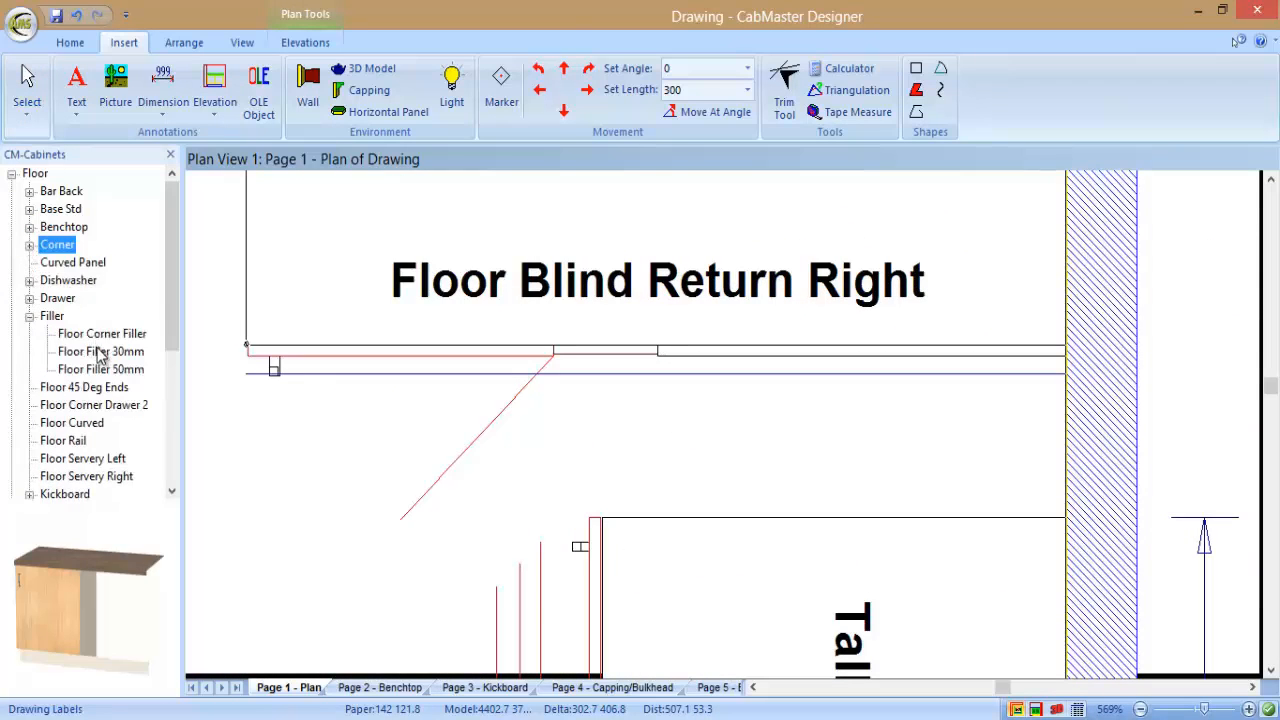
{"action": "double_click", "coordinate": [101, 352]}
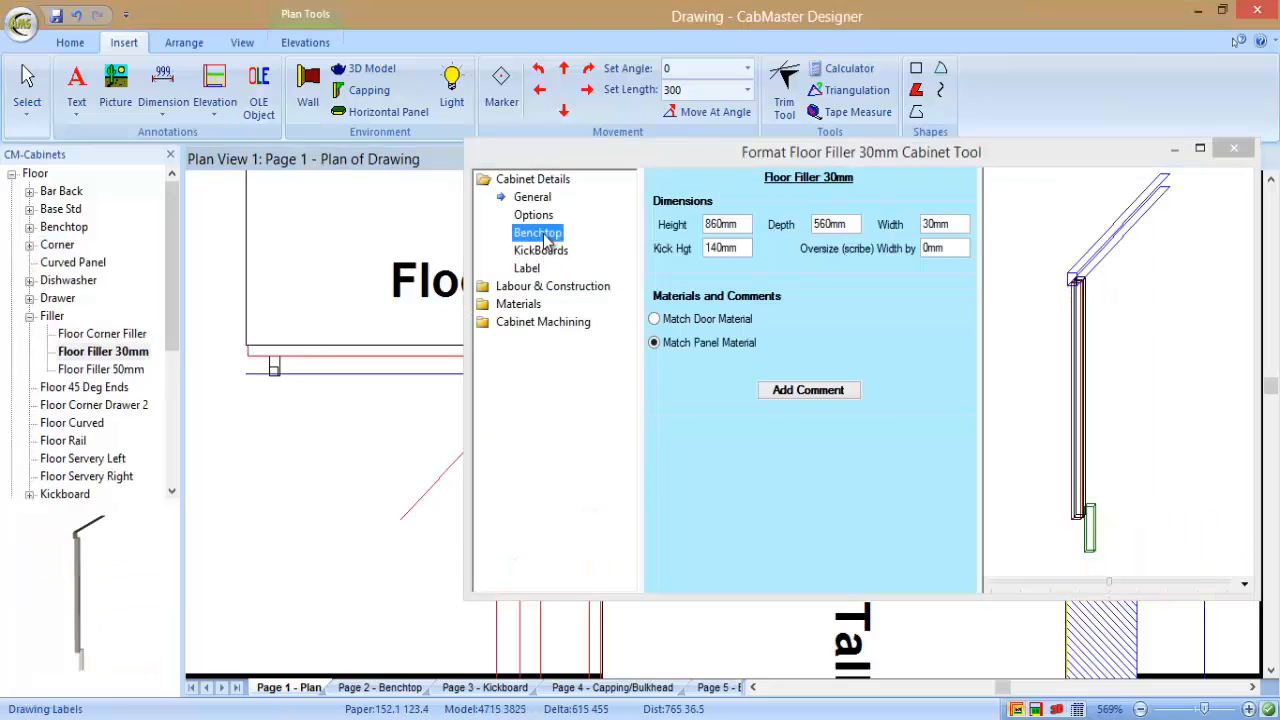
{"action": "left_click", "coordinate": [545, 234]}
{"action": "left_click", "coordinate": [654, 200]}
Set the floor filler's width to 24 mm
{"action": "left_click", "coordinate": [538, 199]}
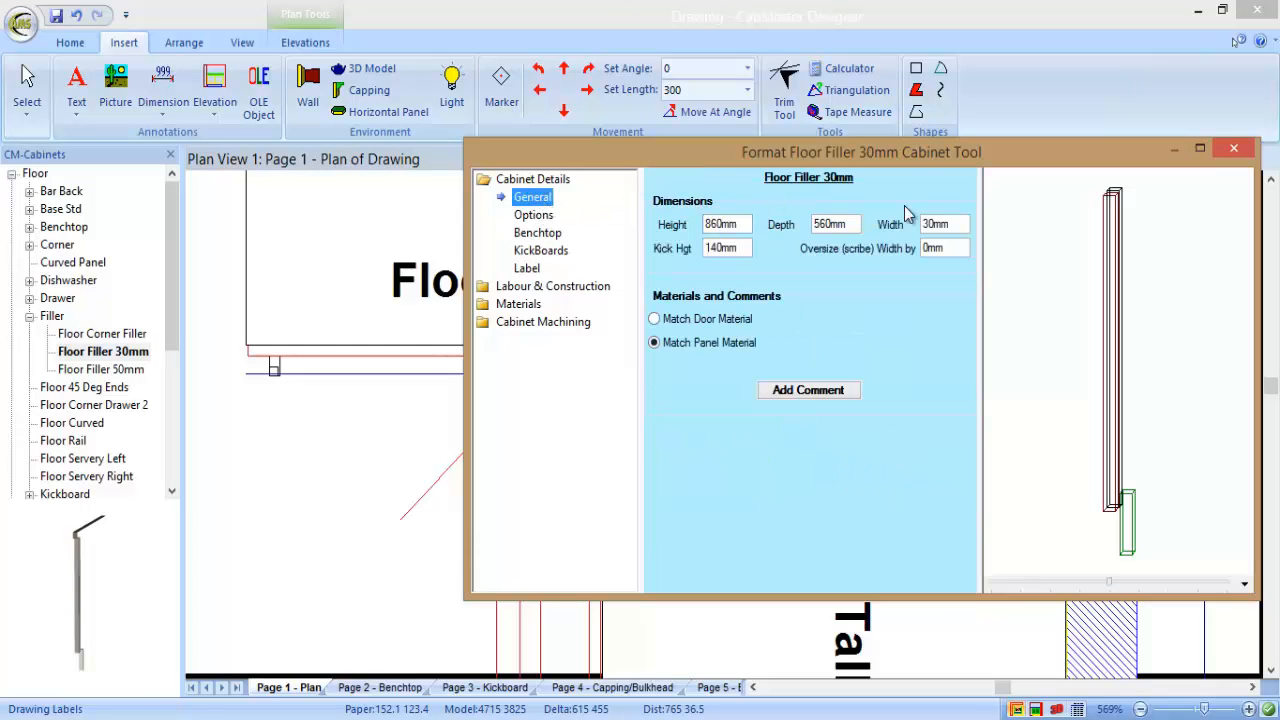
{"action": "double_click", "coordinate": [966, 228]}
{"action": "type", "text": "24"}
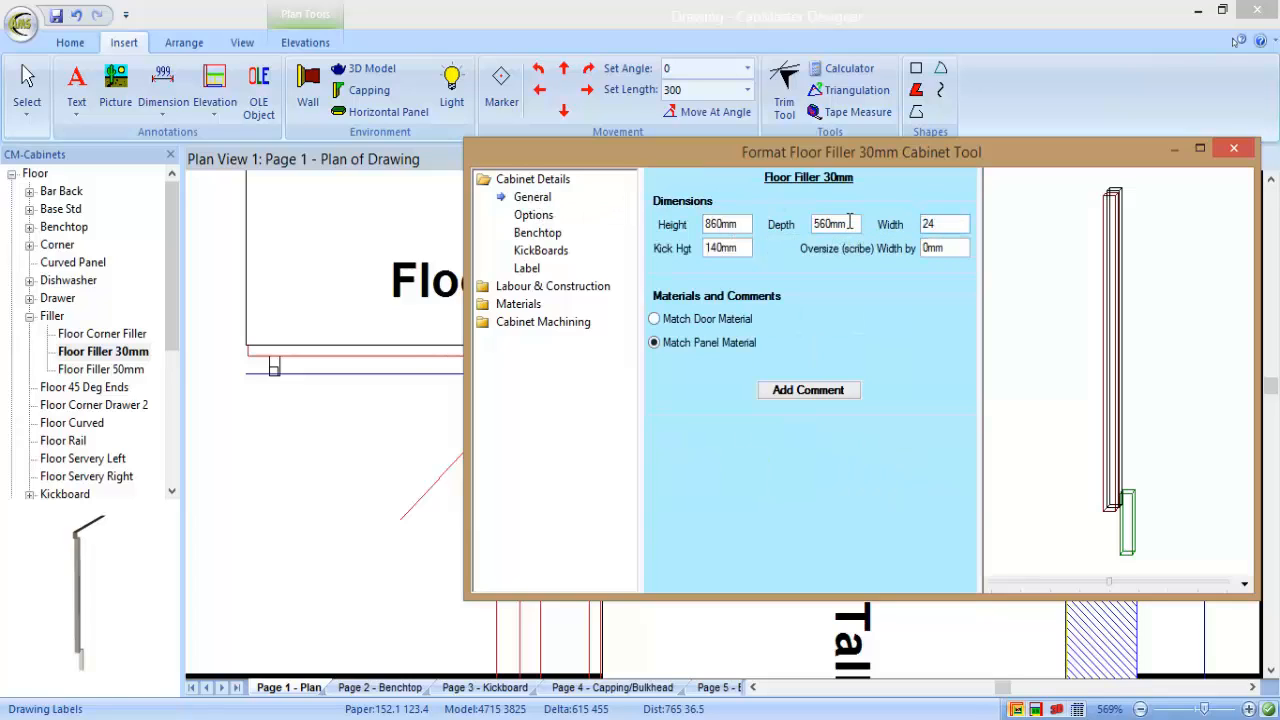
{"action": "key", "text": "Tab"}
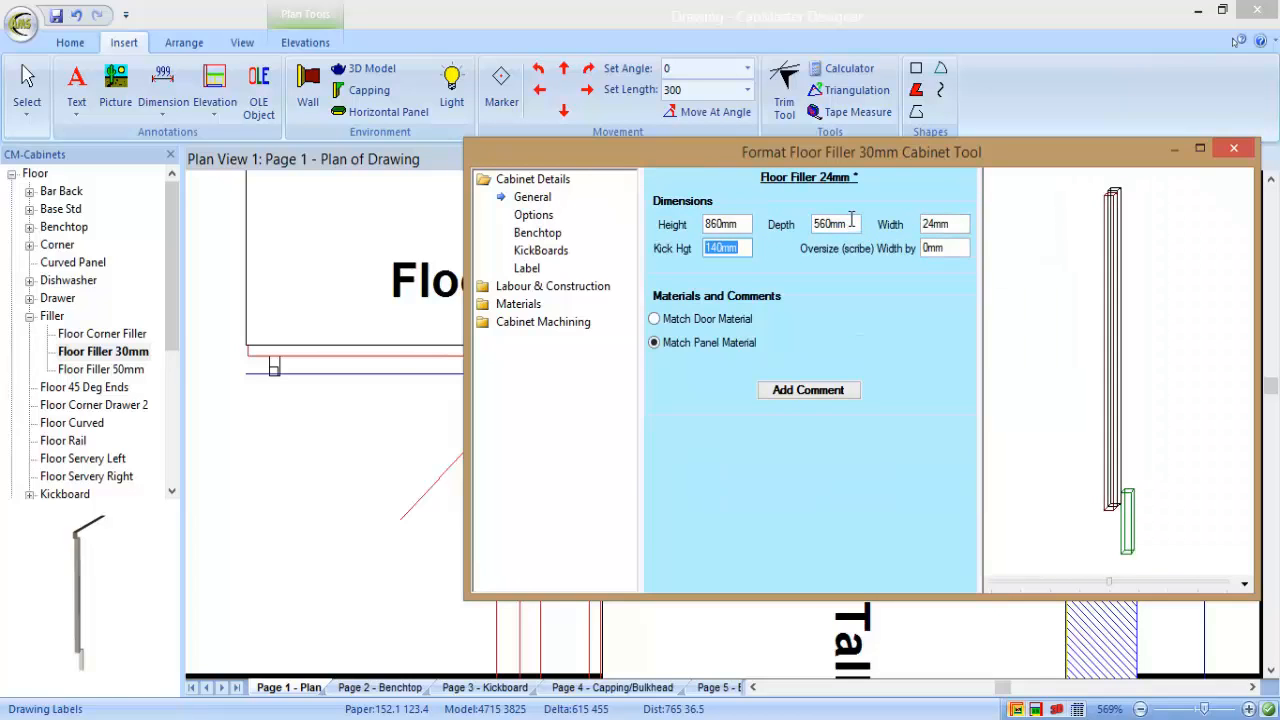
Place the floor filler, rotate it, and position it along the blind return cabinet's front against the side wall
{"action": "left_click", "coordinate": [1233, 150]}
{"action": "left_click", "coordinate": [249, 435]}
{"action": "scroll", "coordinate": [537, 480], "scroll_direction": "down", "scroll_amount": 3}
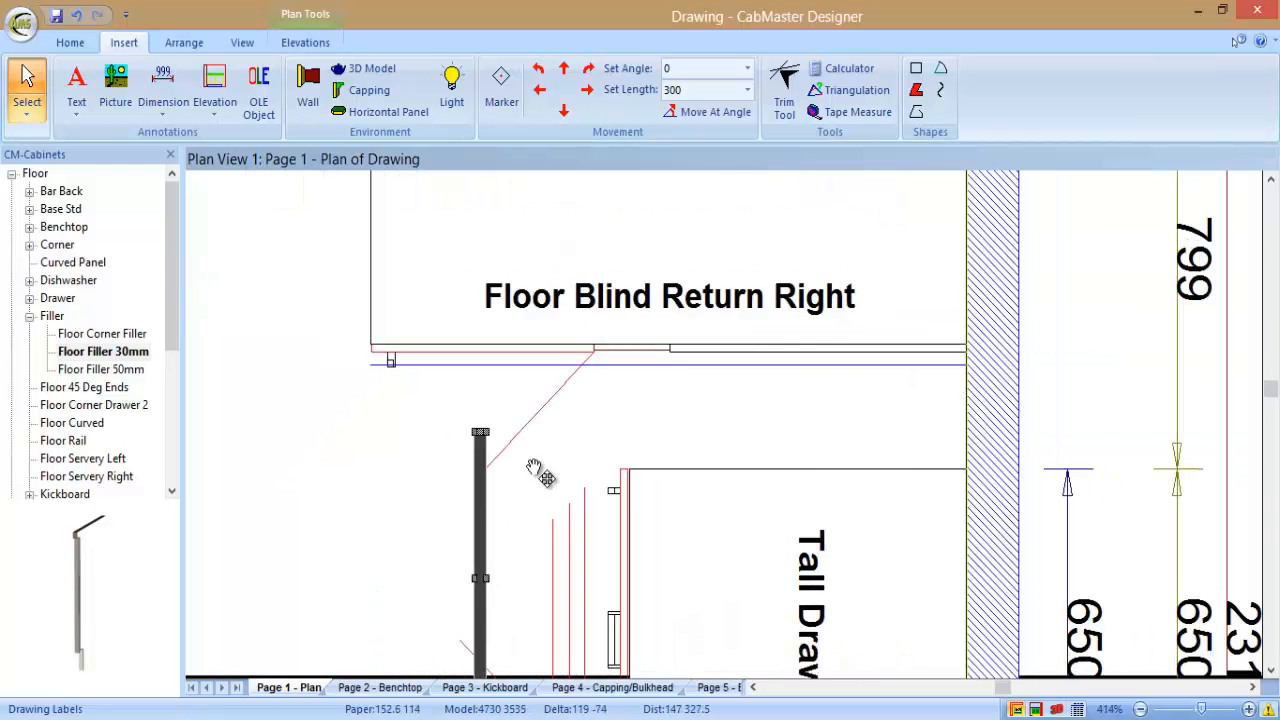
{"action": "scroll", "coordinate": [514, 354], "scroll_direction": "down", "scroll_amount": 2}
{"action": "key", "text": "r"}
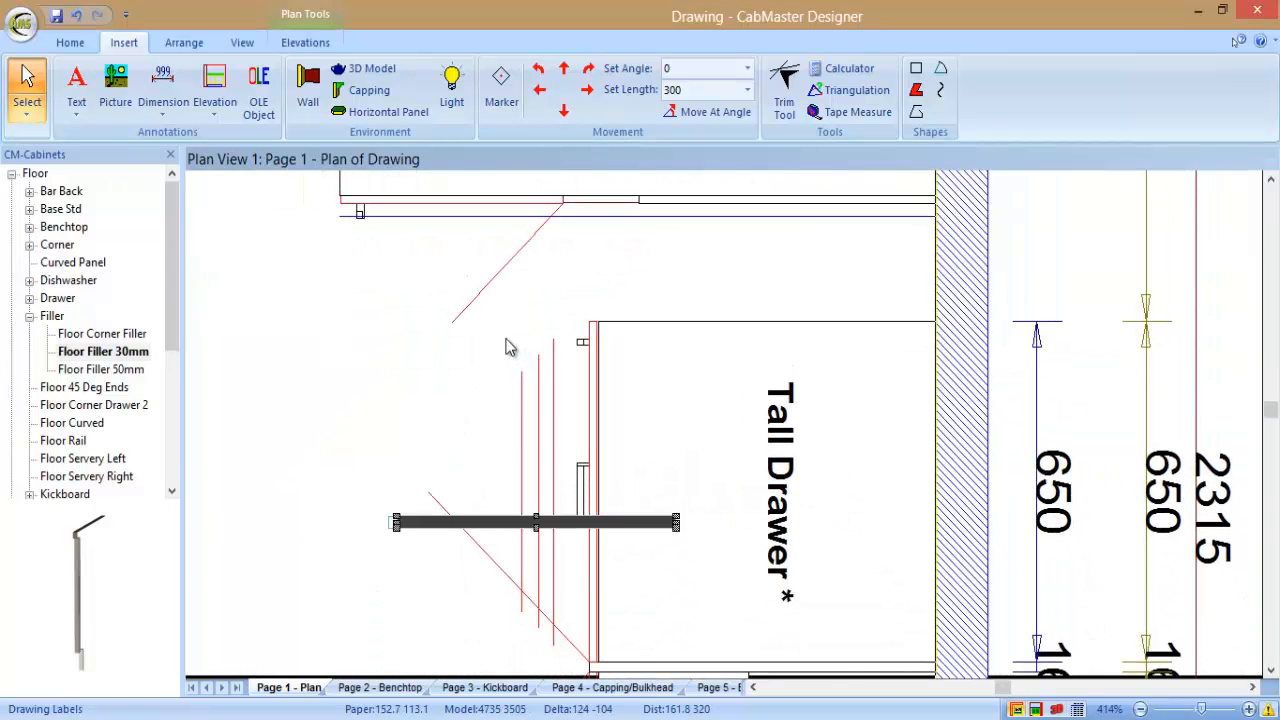
{"action": "right_click", "coordinate": [400, 521]}
{"action": "left_click", "coordinate": [490, 290]}
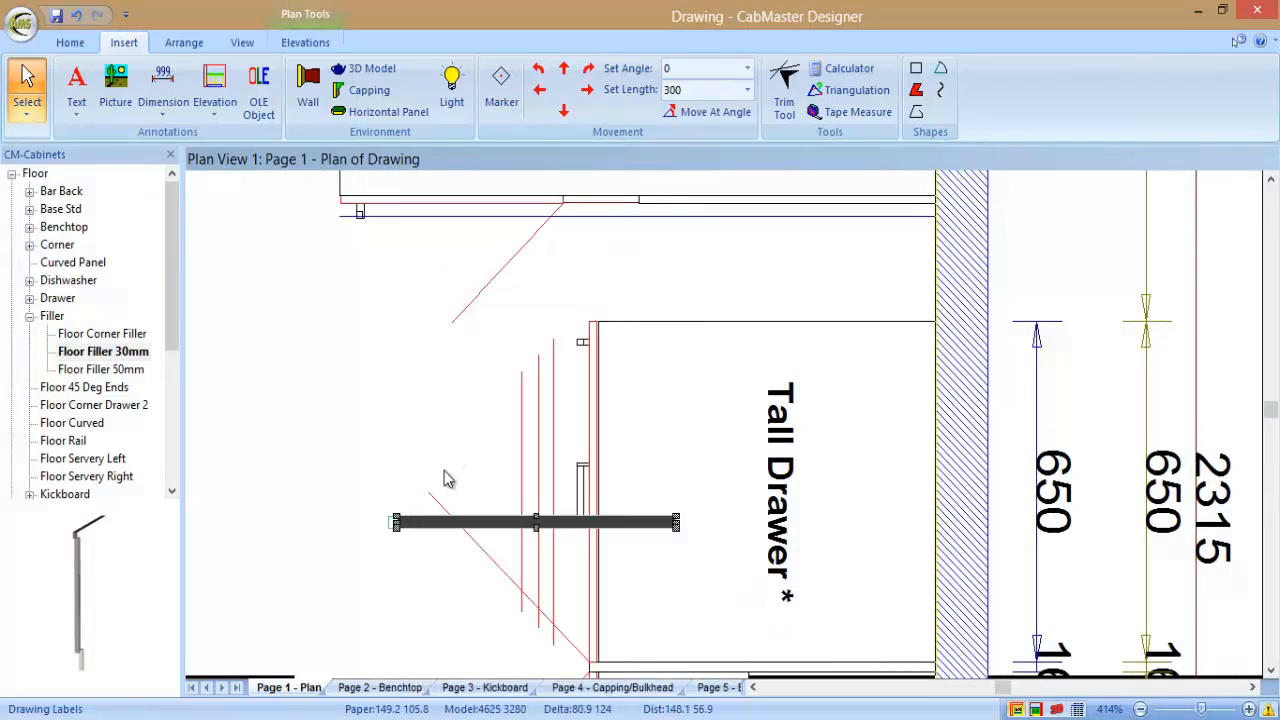
{"action": "left_click_drag", "start_coordinate": [412, 521], "coordinate": [668, 231]}
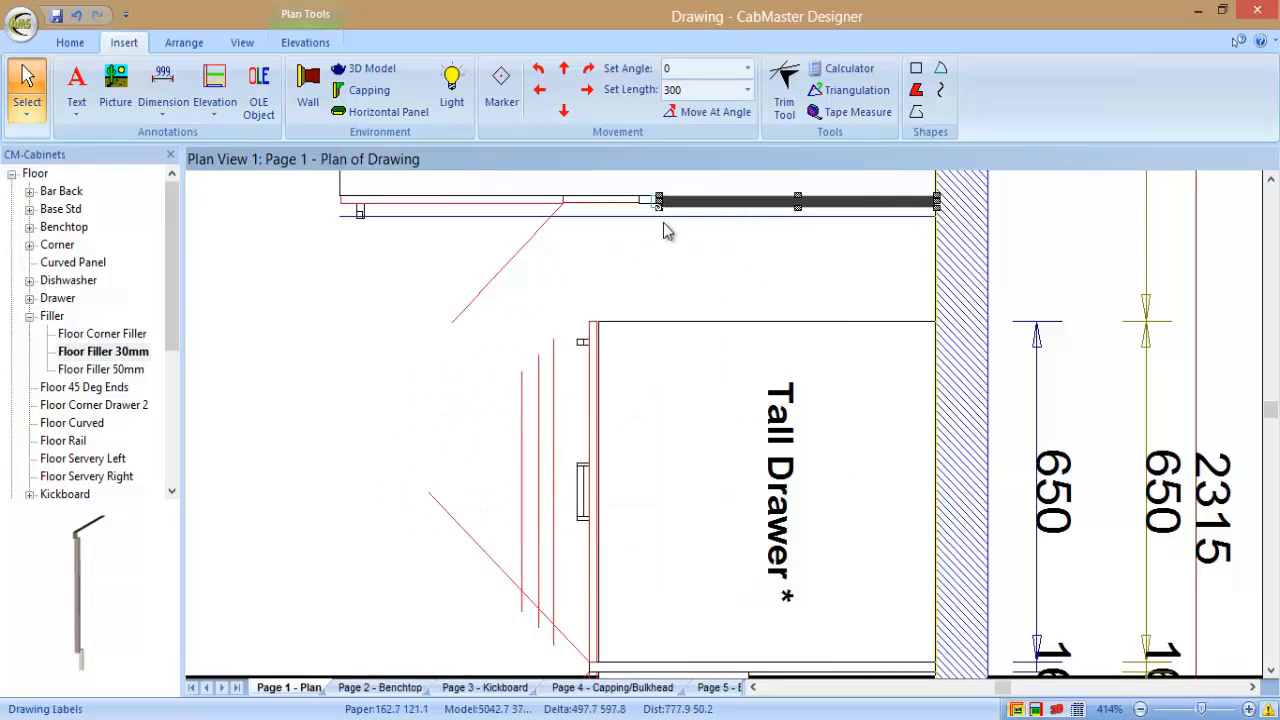
Move the floor filler by an offset of 16 mm in its Right direction
{"action": "right_click", "coordinate": [675, 218]}
{"action": "left_click", "coordinate": [736, 390]}
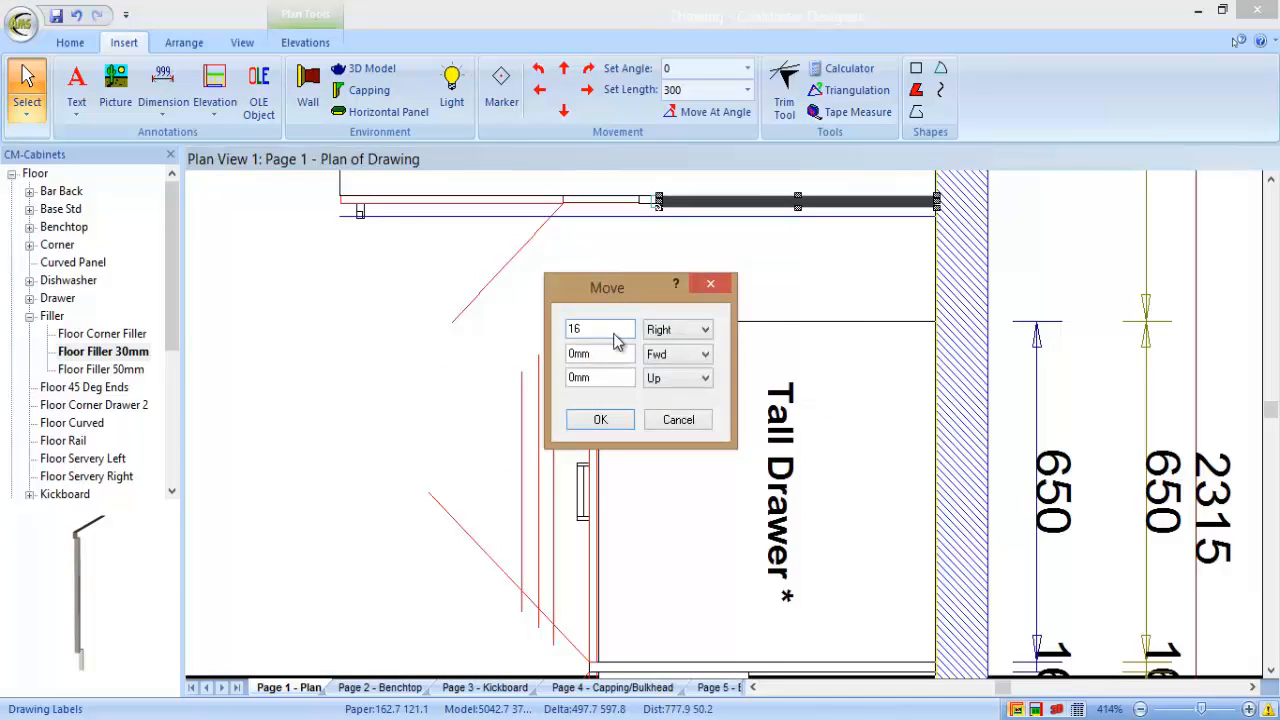
{"action": "type", "text": "16"}
{"action": "key", "text": "Return"}
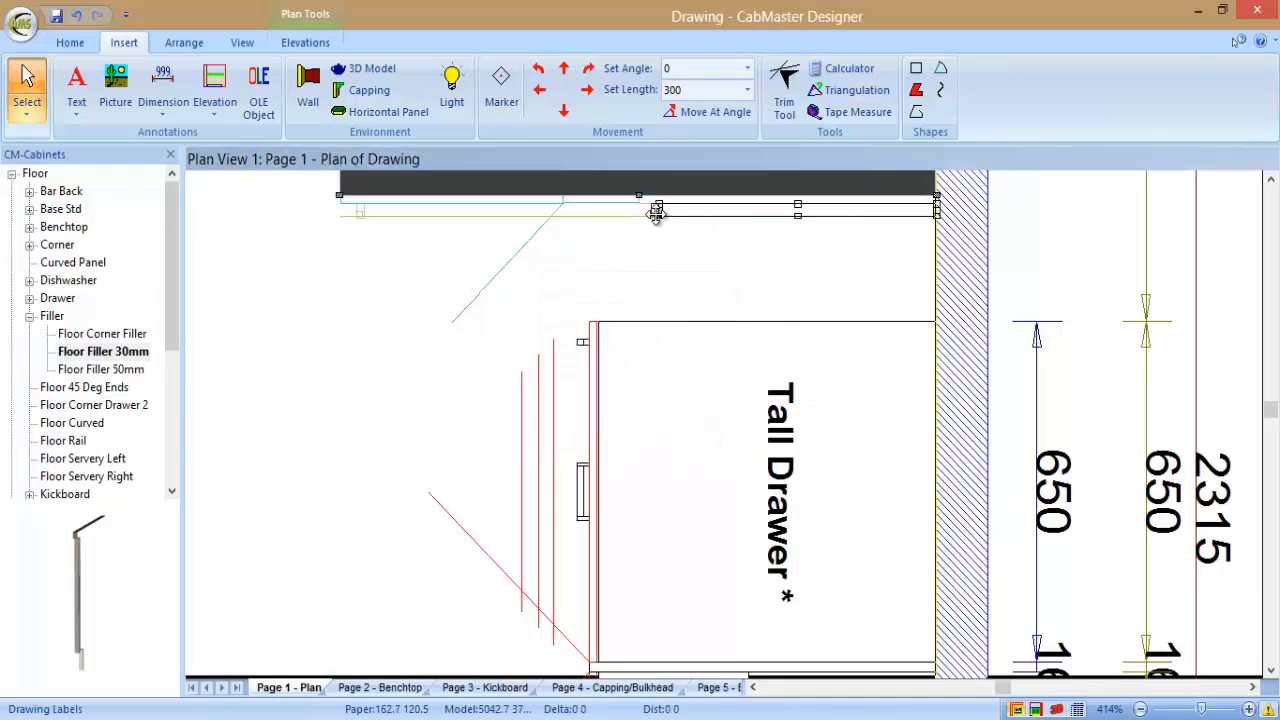
Set the depth of the floor filler at the blind return cabinet's front to 680 mm
{"action": "double_click", "coordinate": [656, 214]}
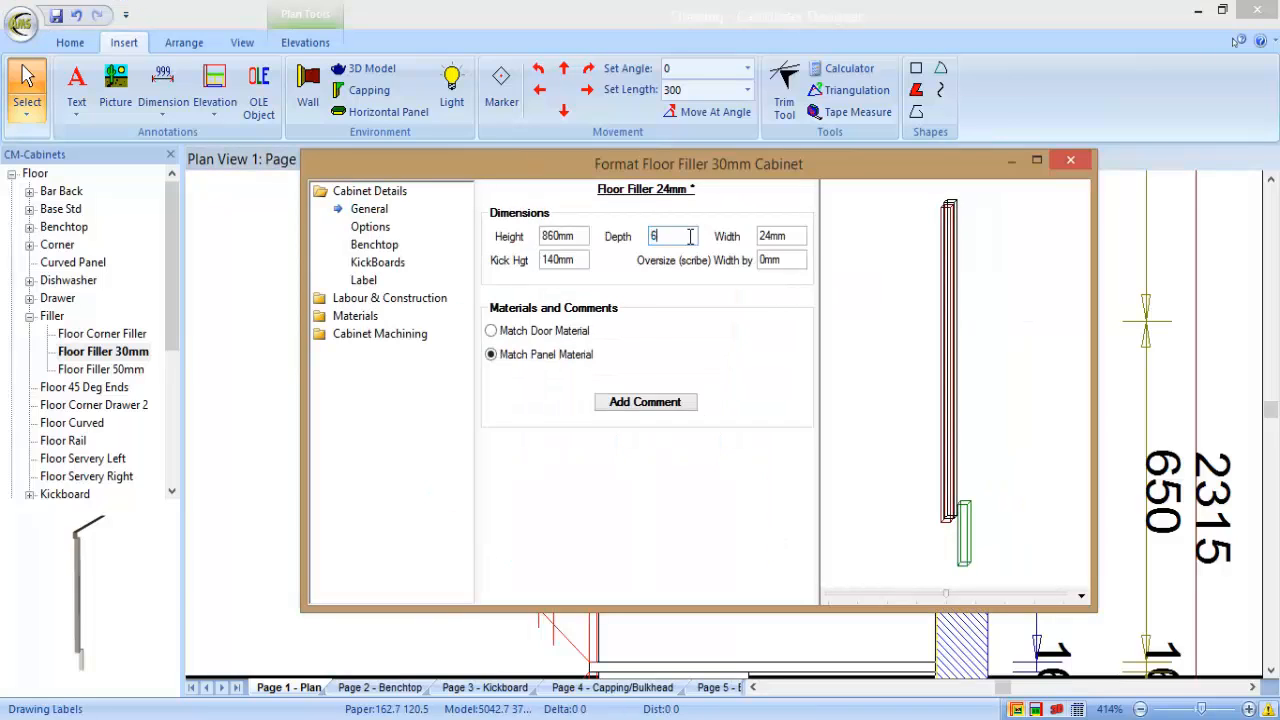
{"action": "left_click", "coordinate": [690, 236]}
{"action": "type", "text": "680"}
{"action": "key", "text": "Return"}
{"action": "left_click", "coordinate": [1038, 163]}
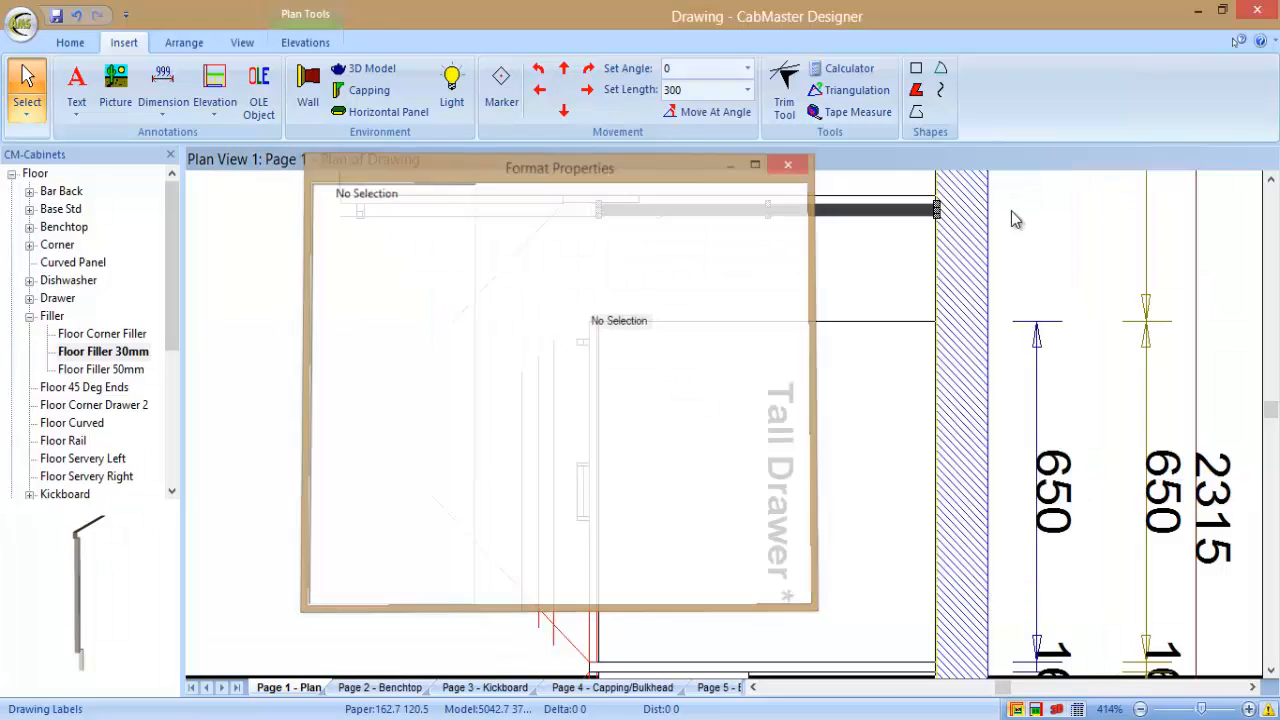
{"action": "scroll", "coordinate": [674, 278], "scroll_direction": "down", "scroll_amount": 3}
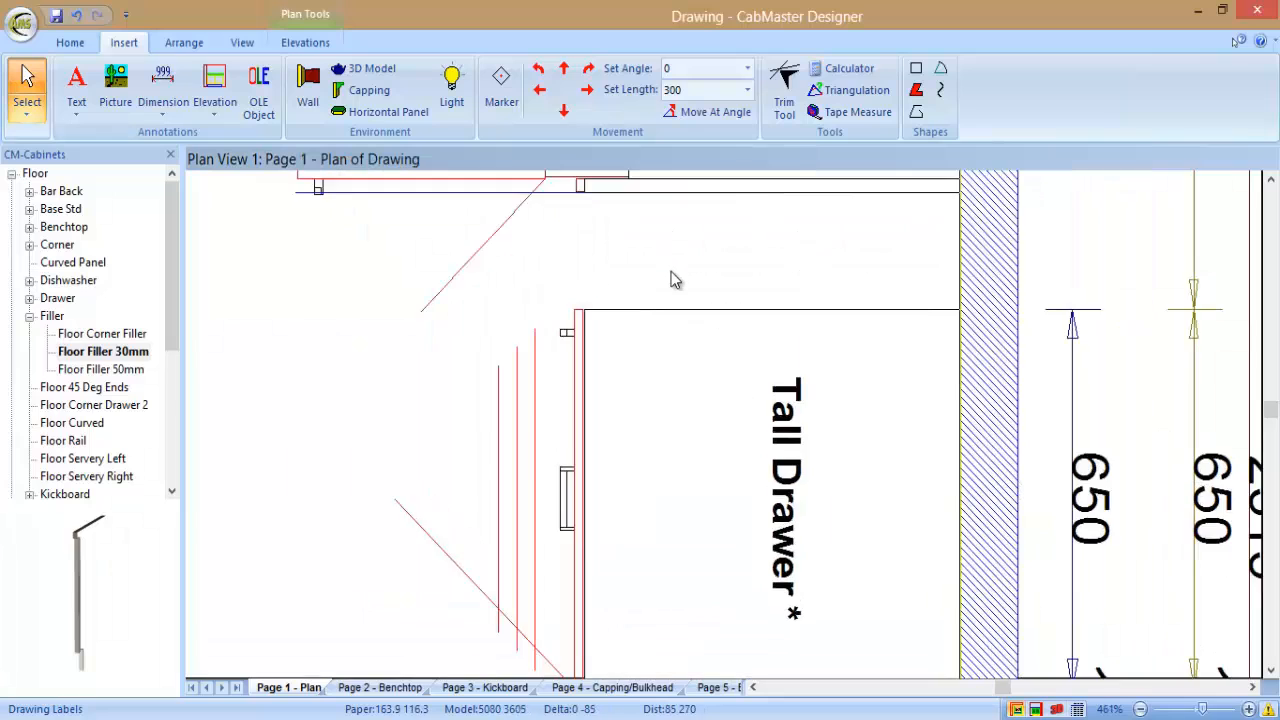
{"action": "scroll", "coordinate": [617, 398], "scroll_direction": "up", "scroll_amount": 2}
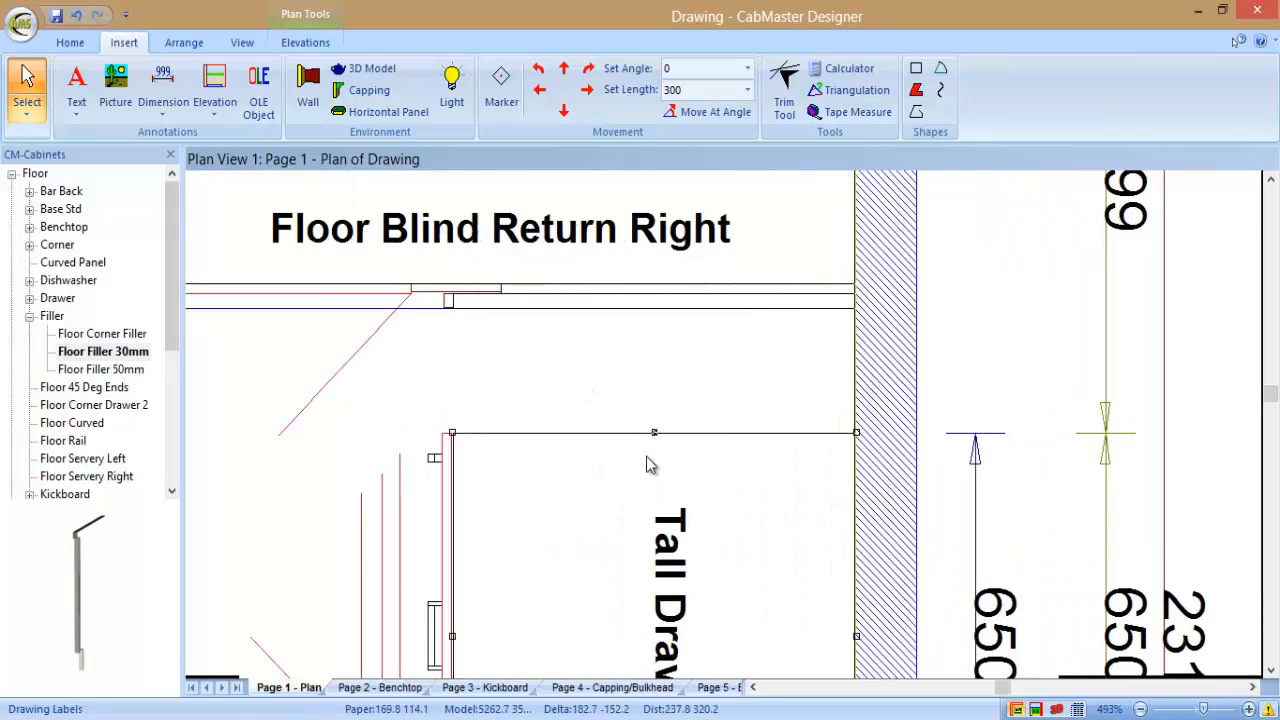
Stretch the Tall Drawer cabinet to meet the floor filler, making it 849 mm wide
{"action": "left_click", "coordinate": [655, 436]}
{"action": "left_click_drag", "start_coordinate": [654, 430], "coordinate": [651, 324]}
{"action": "scroll", "coordinate": [968, 397], "scroll_direction": "down", "scroll_amount": 2}
{"action": "scroll", "coordinate": [725, 425], "scroll_direction": "down", "scroll_amount": 5}
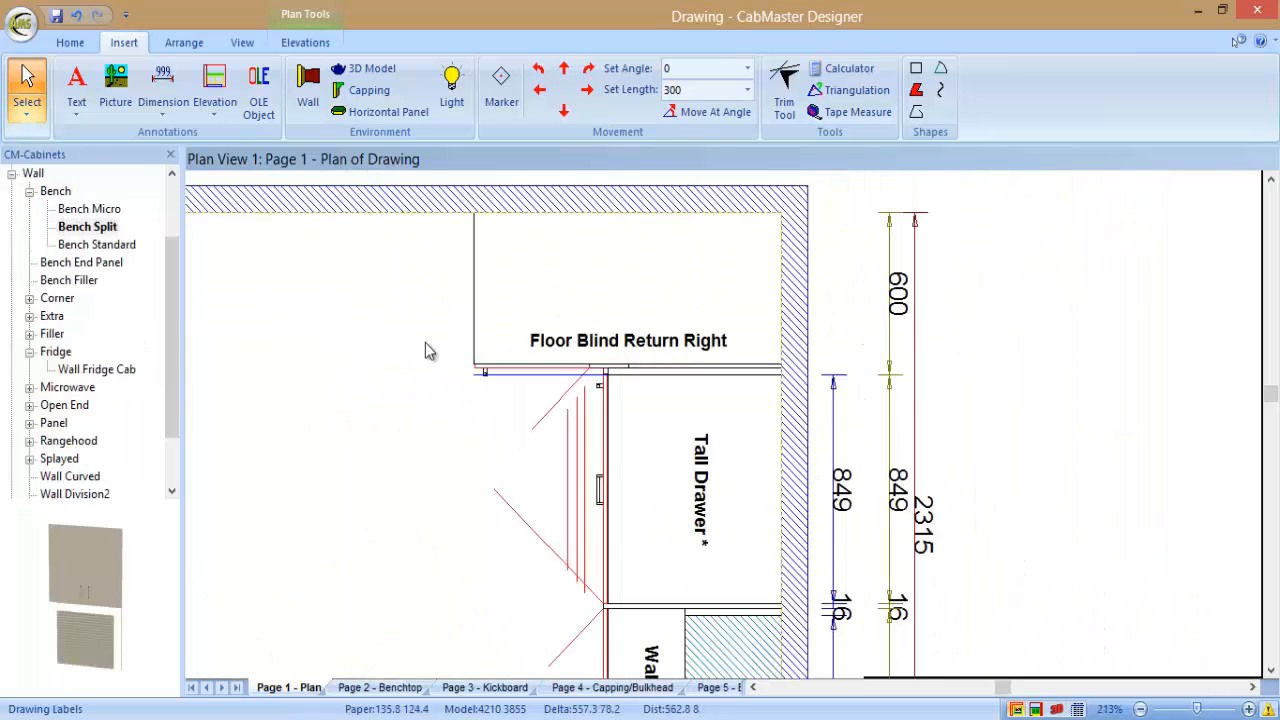
Choose the Bench Split wall cabinet with 600 mm width and 450 mm depth, and remove its handles
{"action": "double_click", "coordinate": [103, 232]}
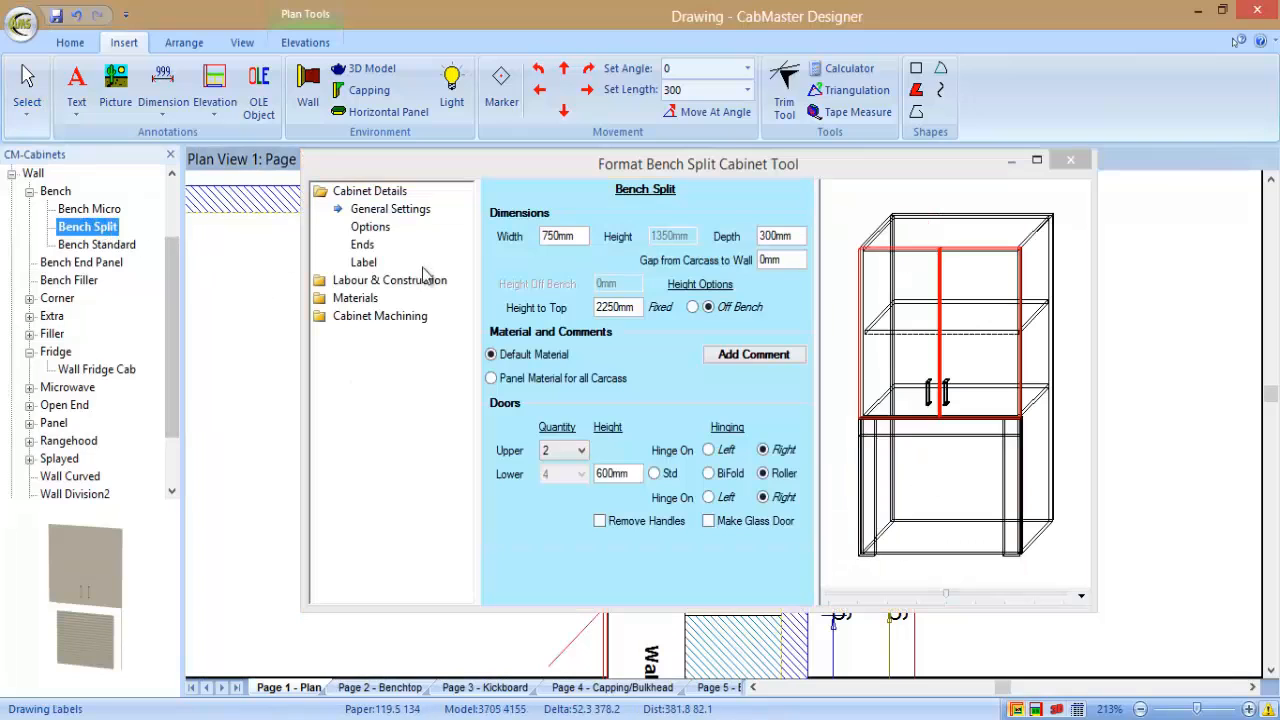
{"action": "left_click", "coordinate": [567, 237]}
{"action": "key", "text": "Tab"}
{"action": "key", "text": "Tab"}
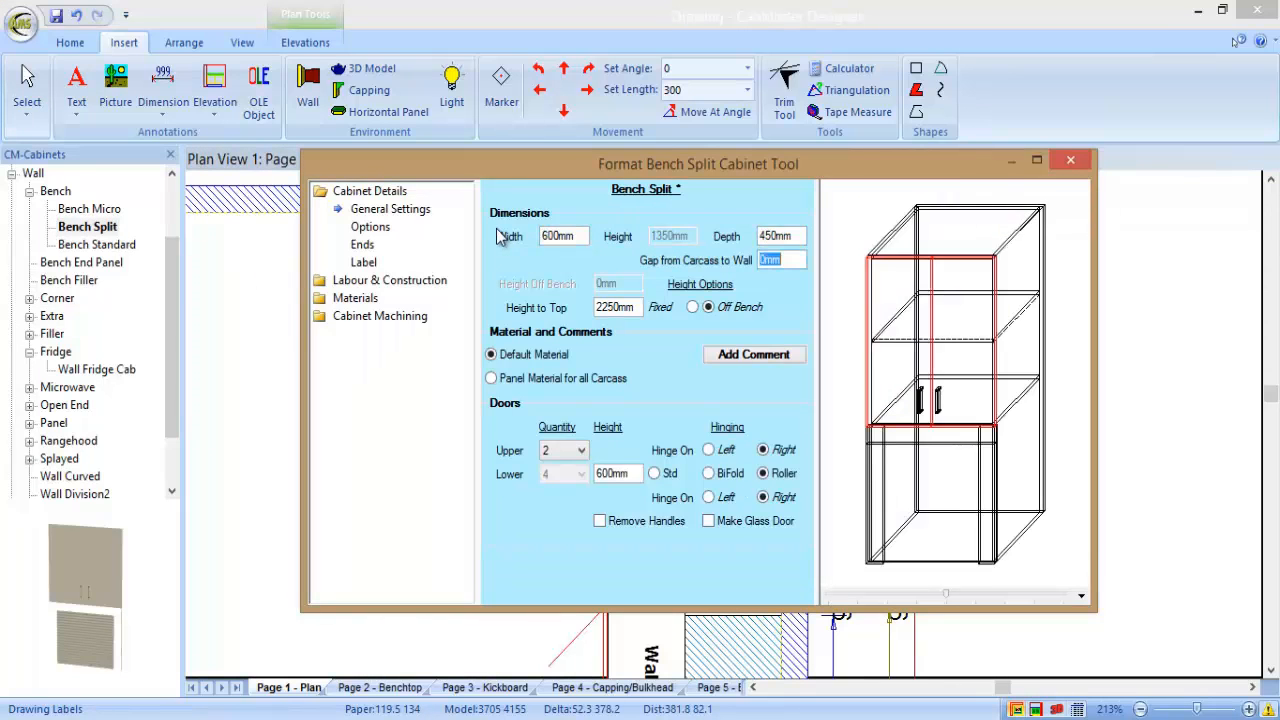
{"action": "left_click", "coordinate": [600, 522]}
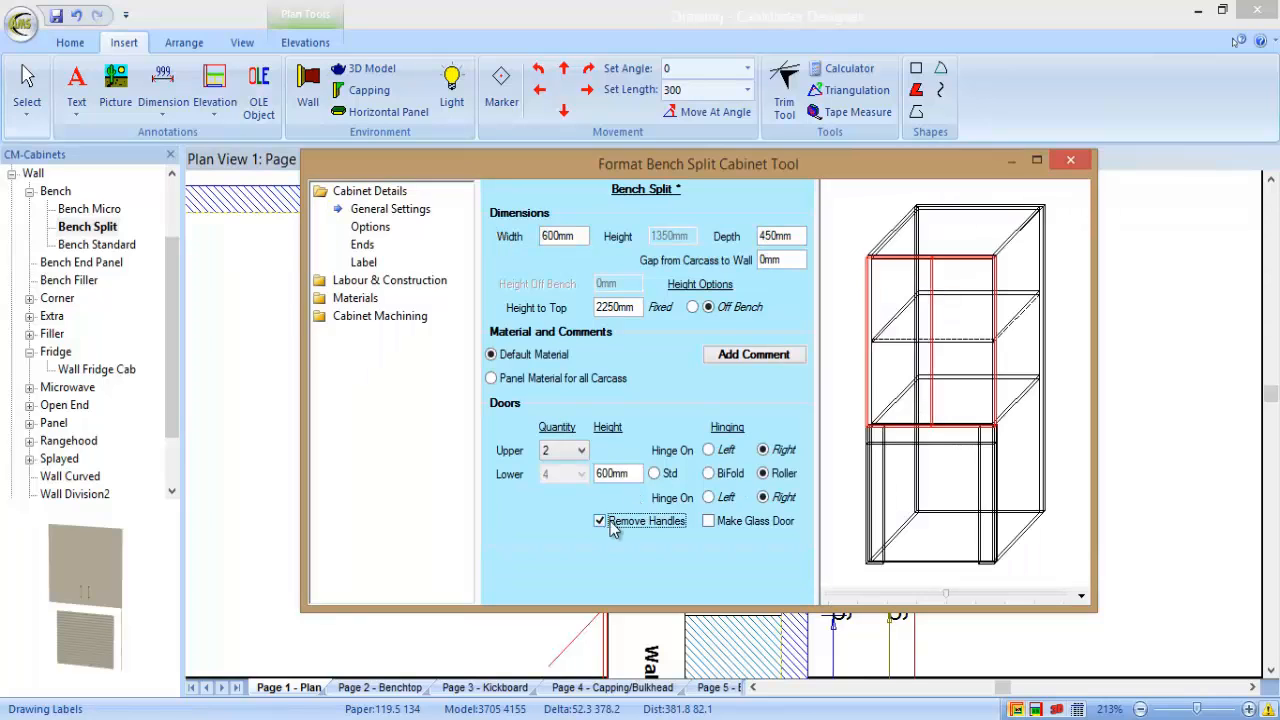
Place the Bench Split cabinet, rotate it, and move it over the blind return cabinet beside the Tall Drawer
{"action": "left_click", "coordinate": [1070, 160]}
{"action": "left_click", "coordinate": [321, 365]}
{"action": "left_click", "coordinate": [27, 84]}
{"action": "left_click", "coordinate": [328, 368]}
{"action": "key", "text": "ctrl+l"}
{"action": "key", "text": "ctrl+l"}
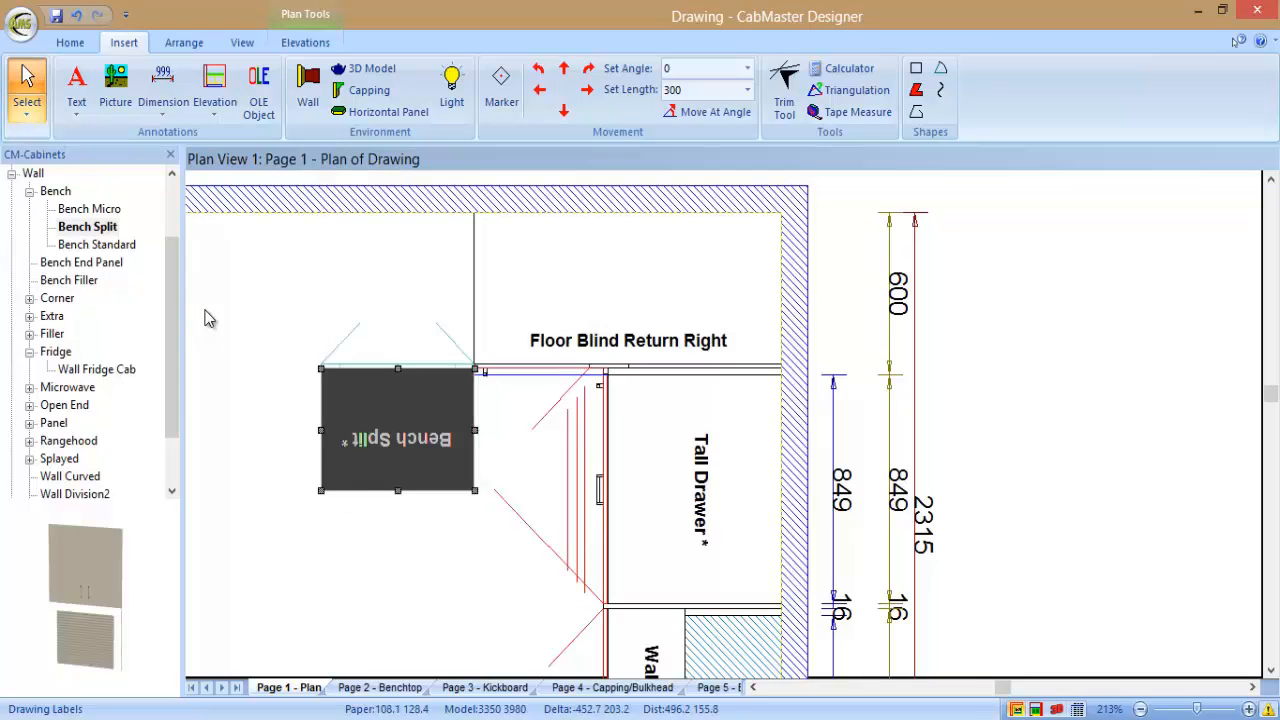
{"action": "key", "text": "ctrl+l"}
{"action": "left_click_drag", "start_coordinate": [382, 404], "coordinate": [675, 292]}
{"action": "left_click", "coordinate": [481, 500]}
{"action": "scroll", "coordinate": [481, 500], "scroll_direction": "down", "scroll_amount": 1}
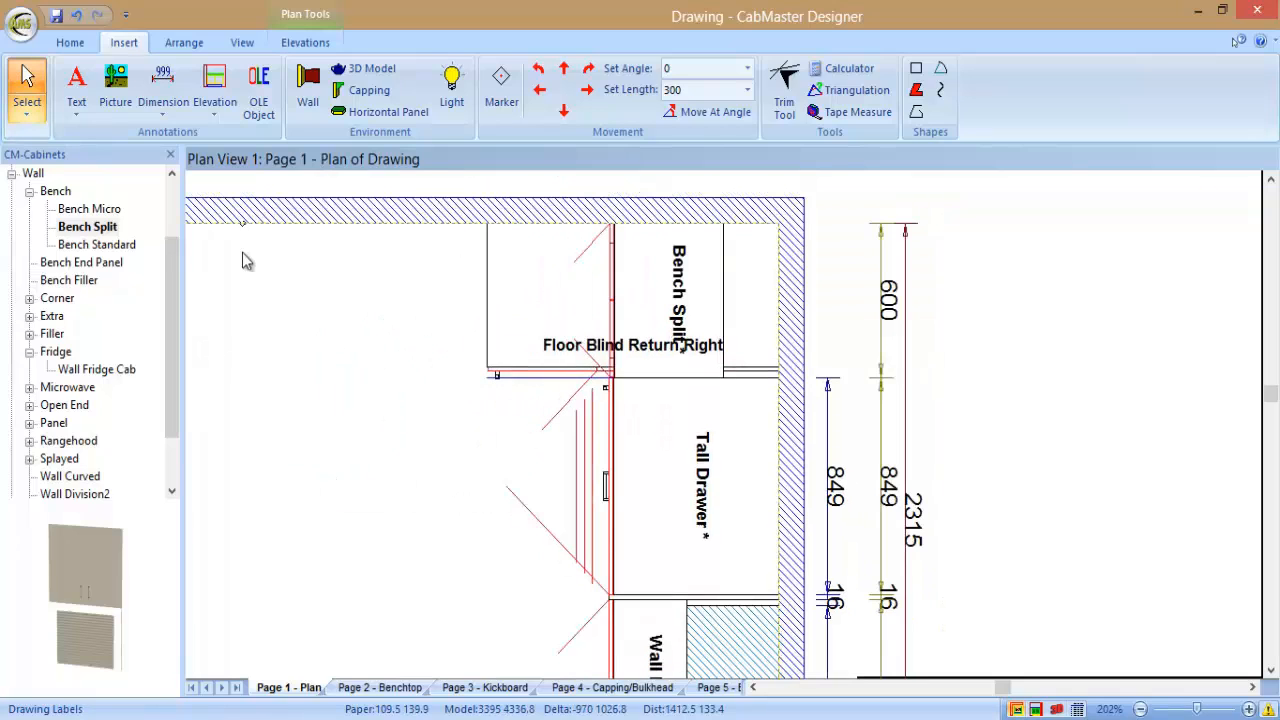
Place a Floor 1 Drawer cabinet 400 mm wide against the long wall beside the blind return cabinet
{"action": "left_click", "coordinate": [12, 175]}
{"action": "left_click", "coordinate": [11, 175]}
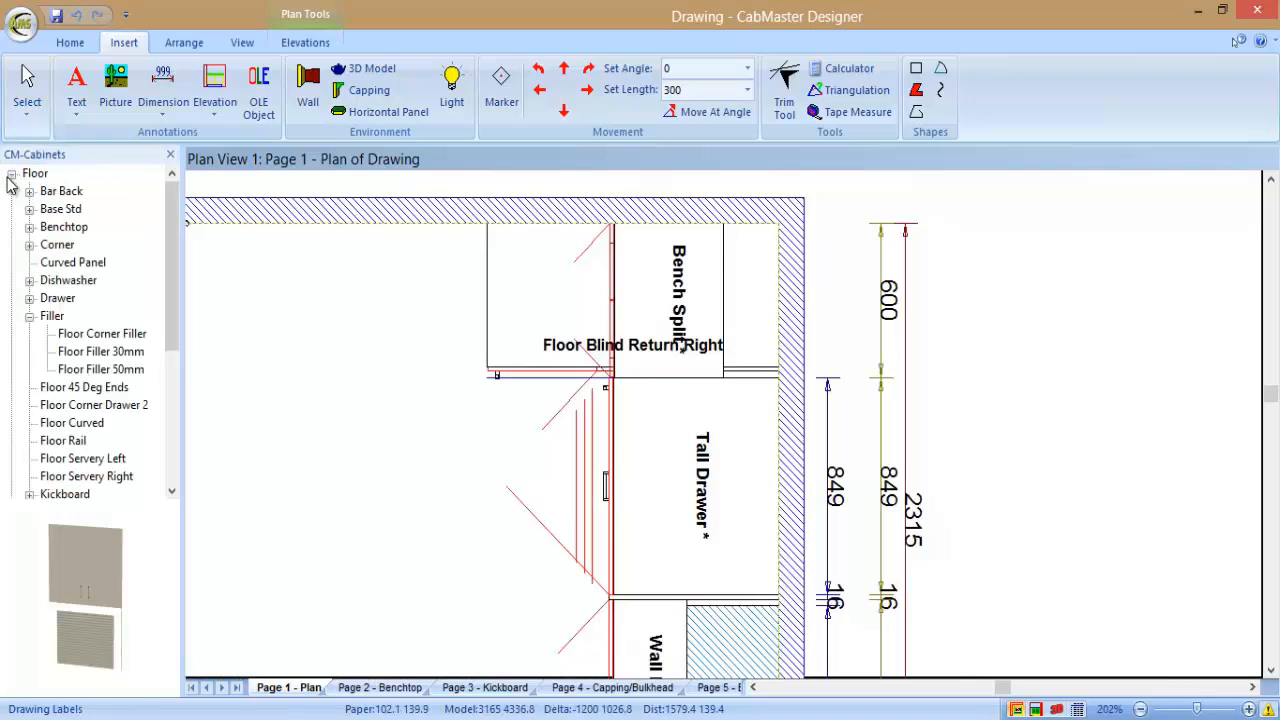
{"action": "left_click", "coordinate": [30, 298]}
{"action": "double_click", "coordinate": [97, 316]}
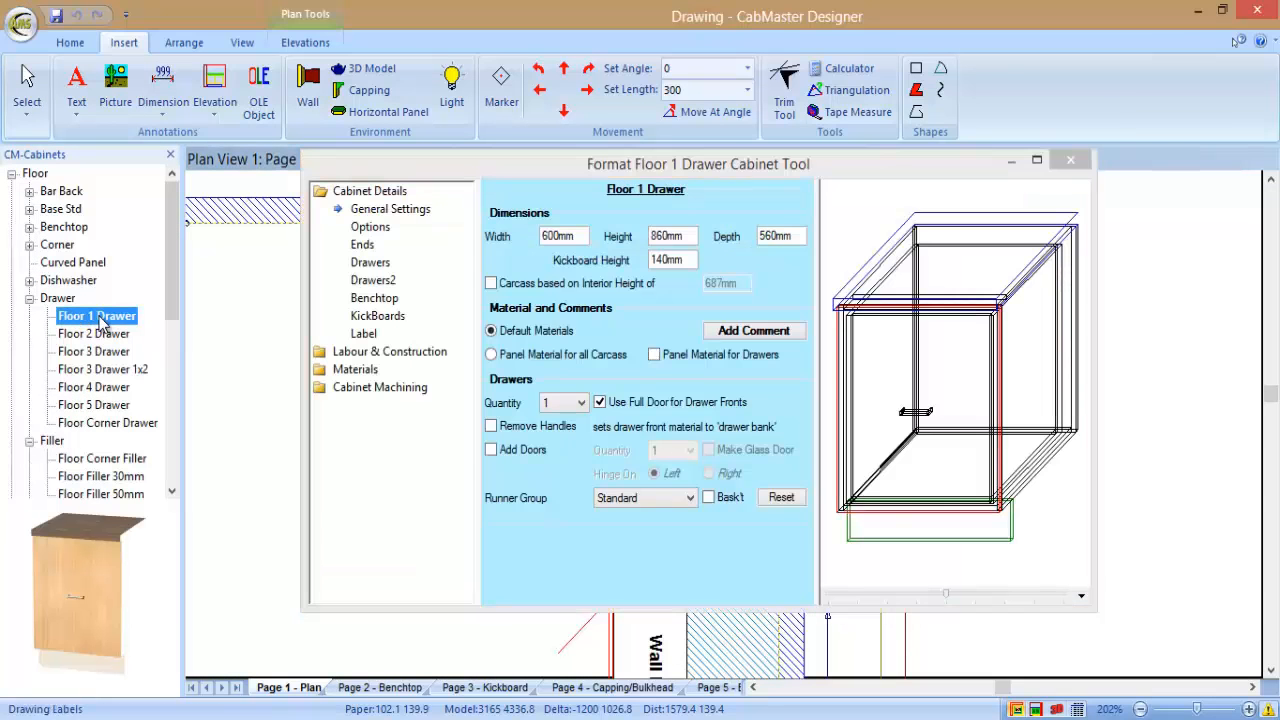
{"action": "double_click", "coordinate": [577, 235]}
{"action": "type", "text": "400"}
{"action": "key", "text": "Return"}
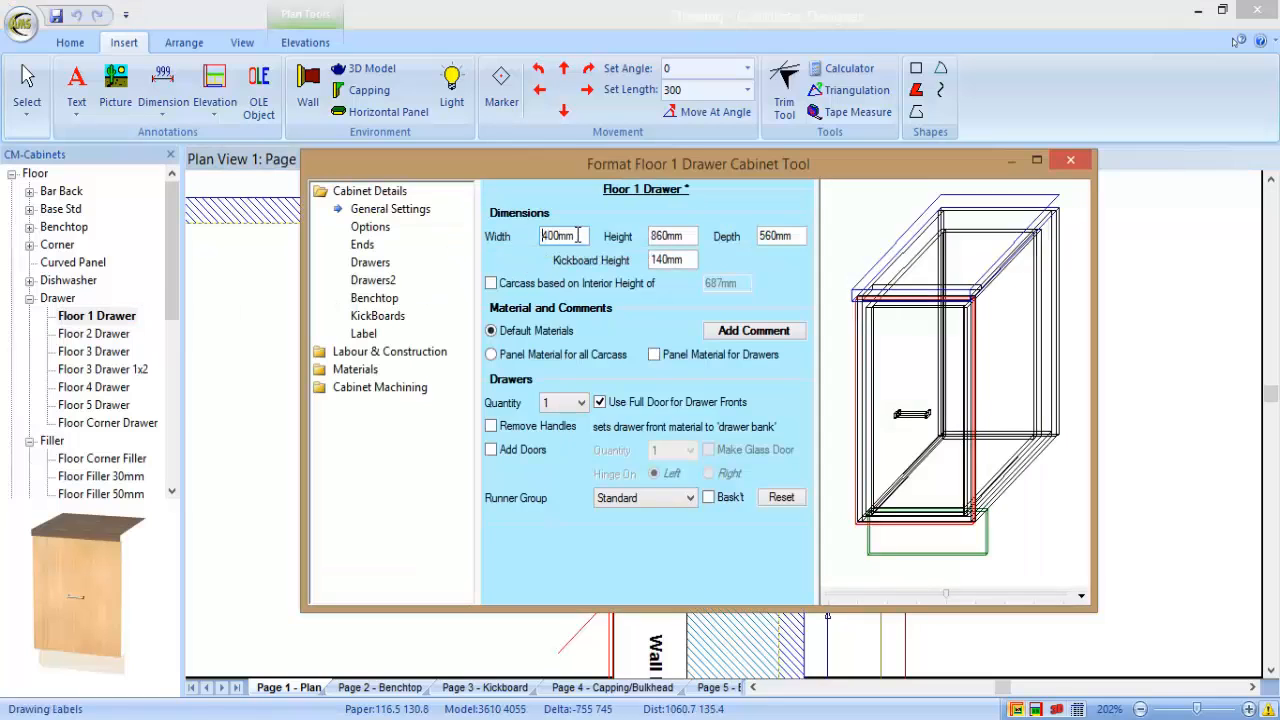
{"action": "left_click", "coordinate": [1069, 161]}
{"action": "left_click", "coordinate": [382, 240]}
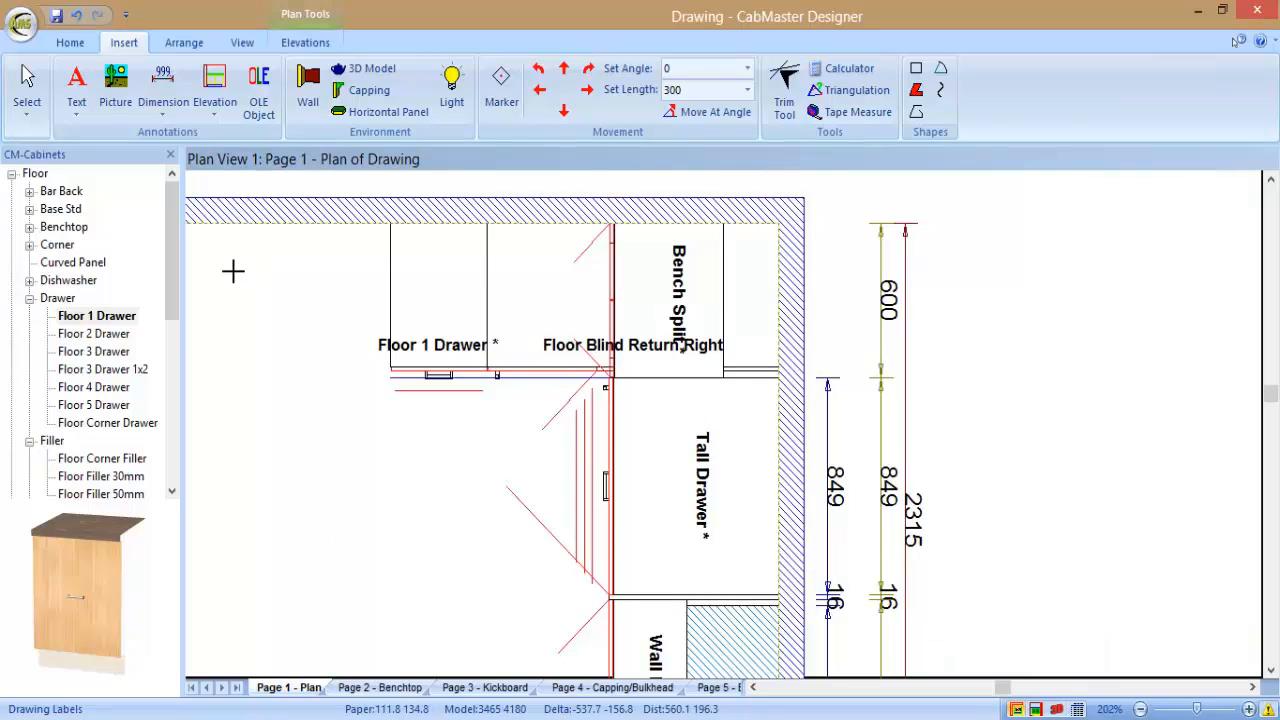
Place a Floor Dishwasher against the long wall next to the Floor 1 Drawer cabinet
{"action": "left_click", "coordinate": [31, 281]}
{"action": "left_click", "coordinate": [72, 299]}
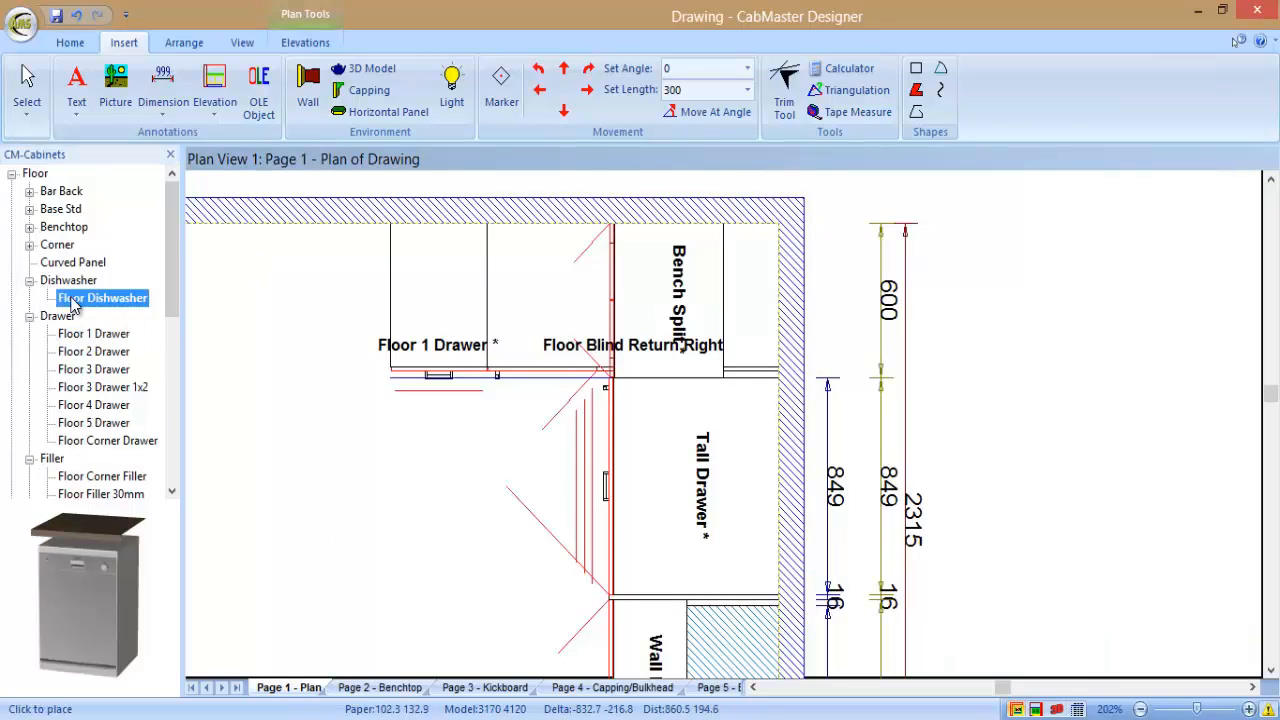
{"action": "left_click_drag", "start_coordinate": [219, 351], "coordinate": [286, 234]}
{"action": "middle_click_drag", "start_coordinate": [323, 500], "coordinate": [762, 517]}
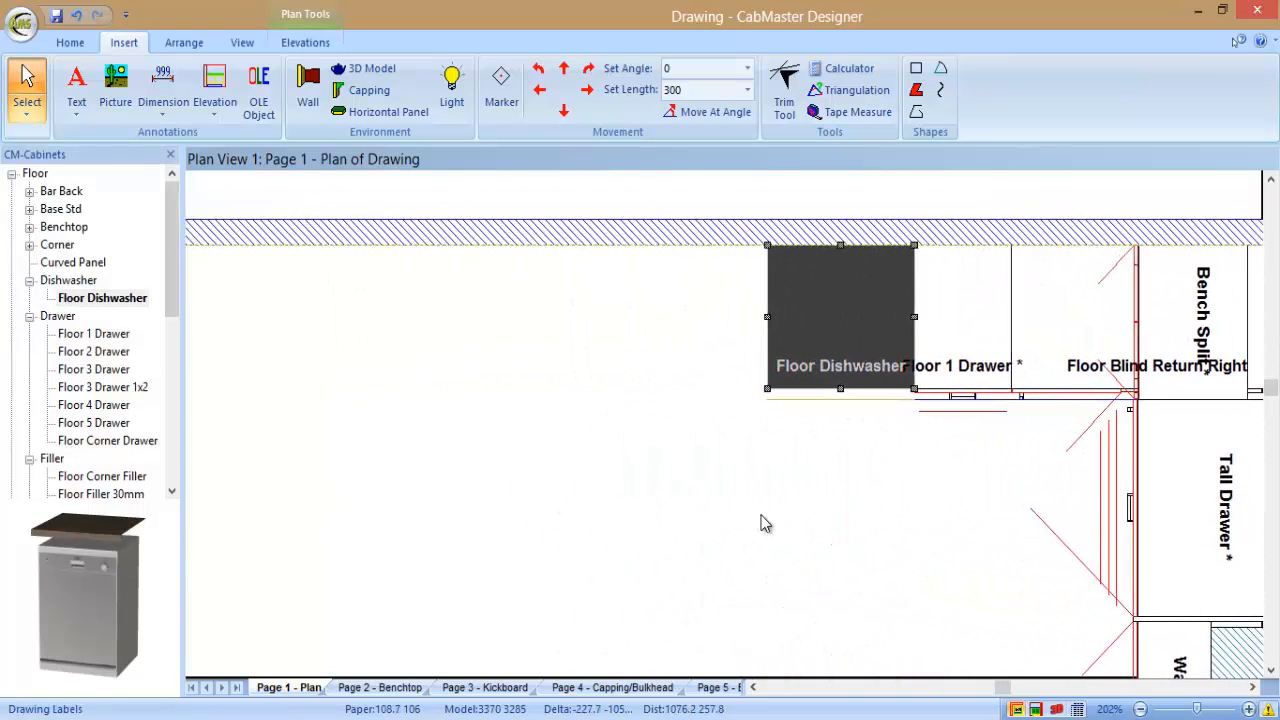
{"action": "left_click", "coordinate": [694, 429]}
Apply Auto Dimension to the long wall behind the dishwasher and drawer cabinets
{"action": "scroll", "coordinate": [695, 430], "scroll_direction": "down", "scroll_amount": 3}
{"action": "left_click", "coordinate": [737, 280]}
{"action": "right_click", "coordinate": [740, 281]}
{"action": "left_click", "coordinate": [797, 419]}
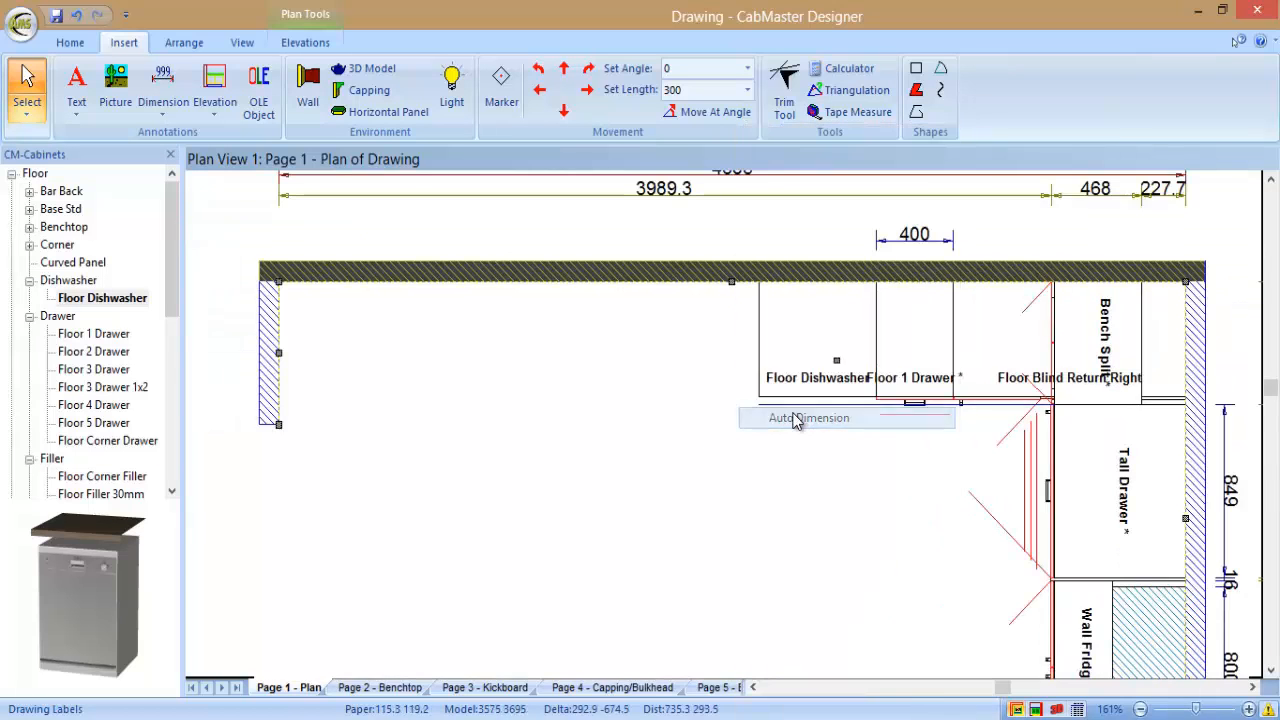
{"action": "left_click", "coordinate": [745, 452]}
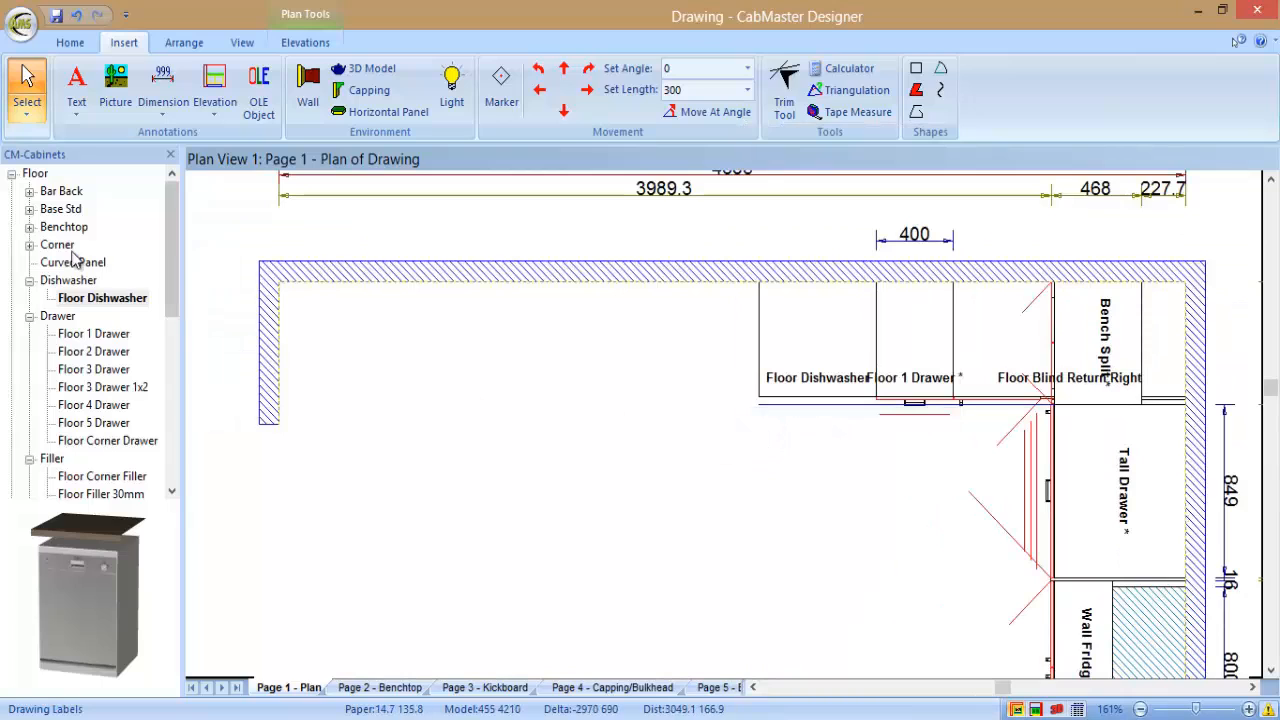
Place a Floor Sink cabinet from the Base Std range next to the dishwasher
{"action": "left_click", "coordinate": [30, 210]}
{"action": "left_click", "coordinate": [84, 356]}
{"action": "left_click", "coordinate": [566, 283]}
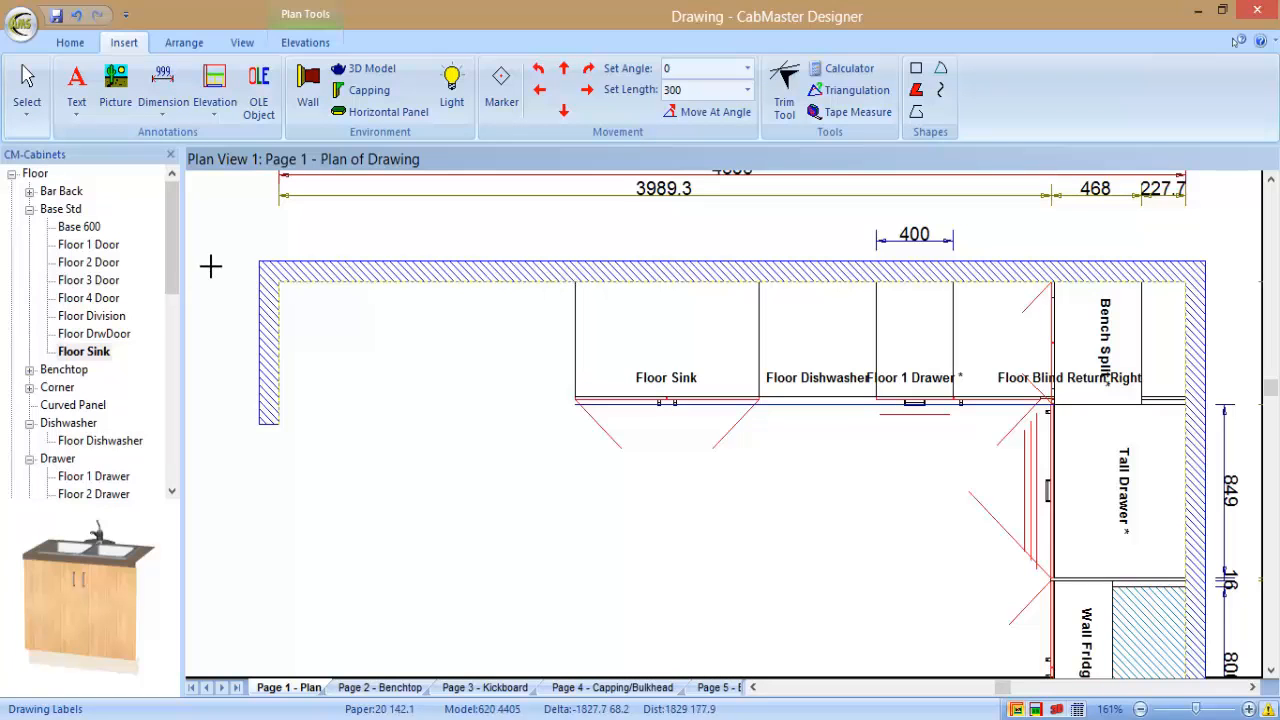
Place a Floor Filler 30mm in the corner against the short wall at the far end of the run
{"action": "left_click", "coordinate": [30, 210]}
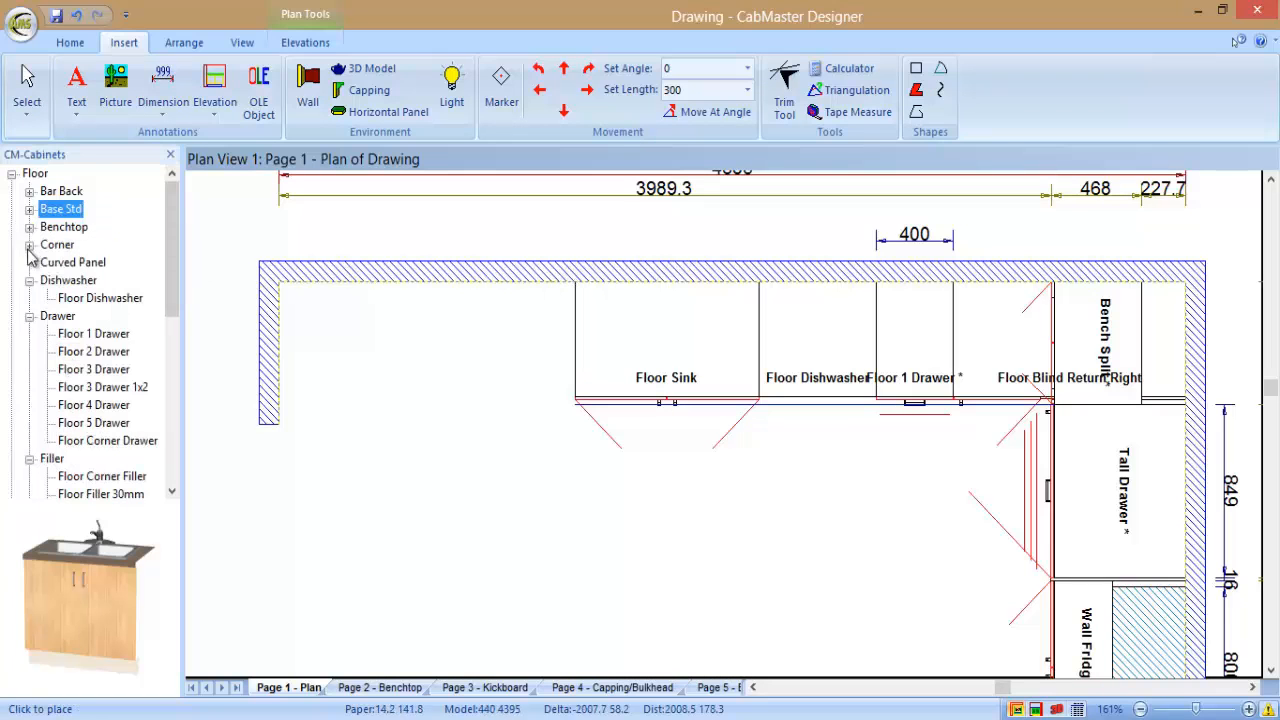
{"action": "scroll", "coordinate": [40, 300], "scroll_direction": "down", "scroll_amount": 2}
{"action": "left_click", "coordinate": [104, 387]}
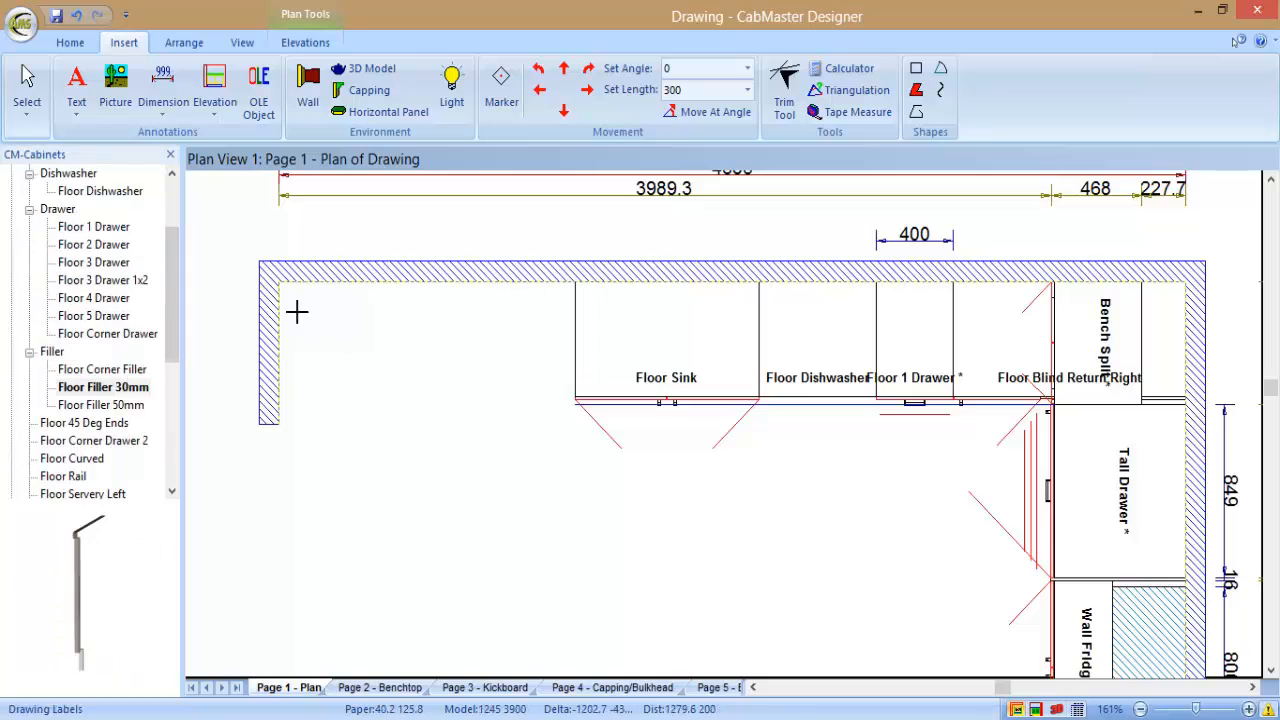
{"action": "left_click", "coordinate": [281, 283]}
{"action": "left_click", "coordinate": [40, 90]}
{"action": "left_click", "coordinate": [282, 330]}
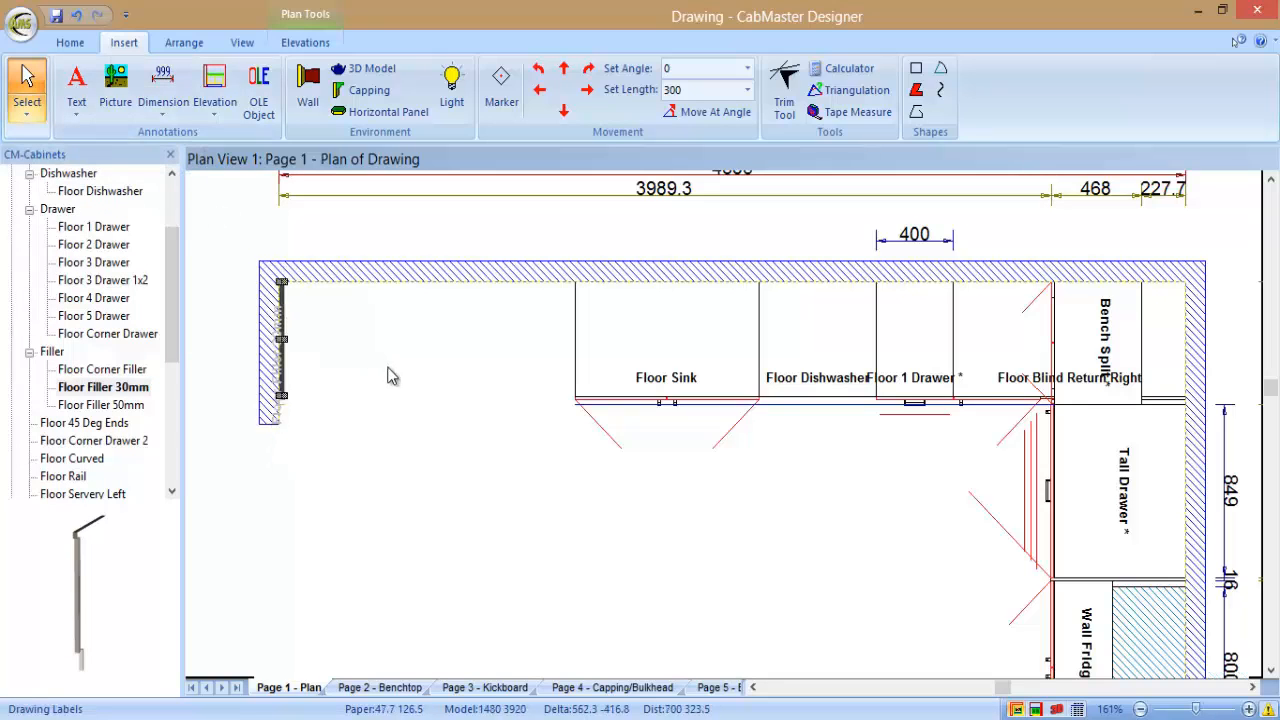
Measure the gap between the sink and the corner filler, and set the Floor 3 Drawer 1x2 cabinet's width to 750 mm
{"action": "left_click", "coordinate": [851, 112]}
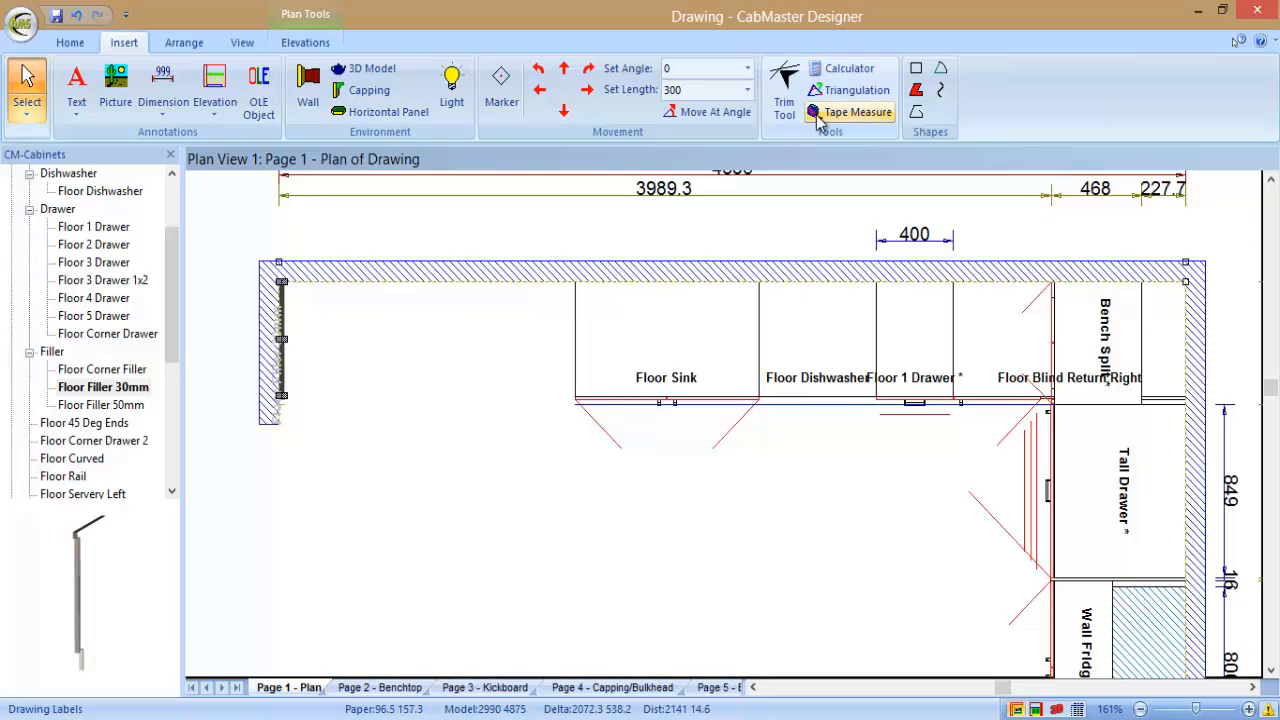
{"action": "left_click_drag", "start_coordinate": [575, 283], "coordinate": [285, 283]}
{"action": "double_click", "coordinate": [120, 283]}
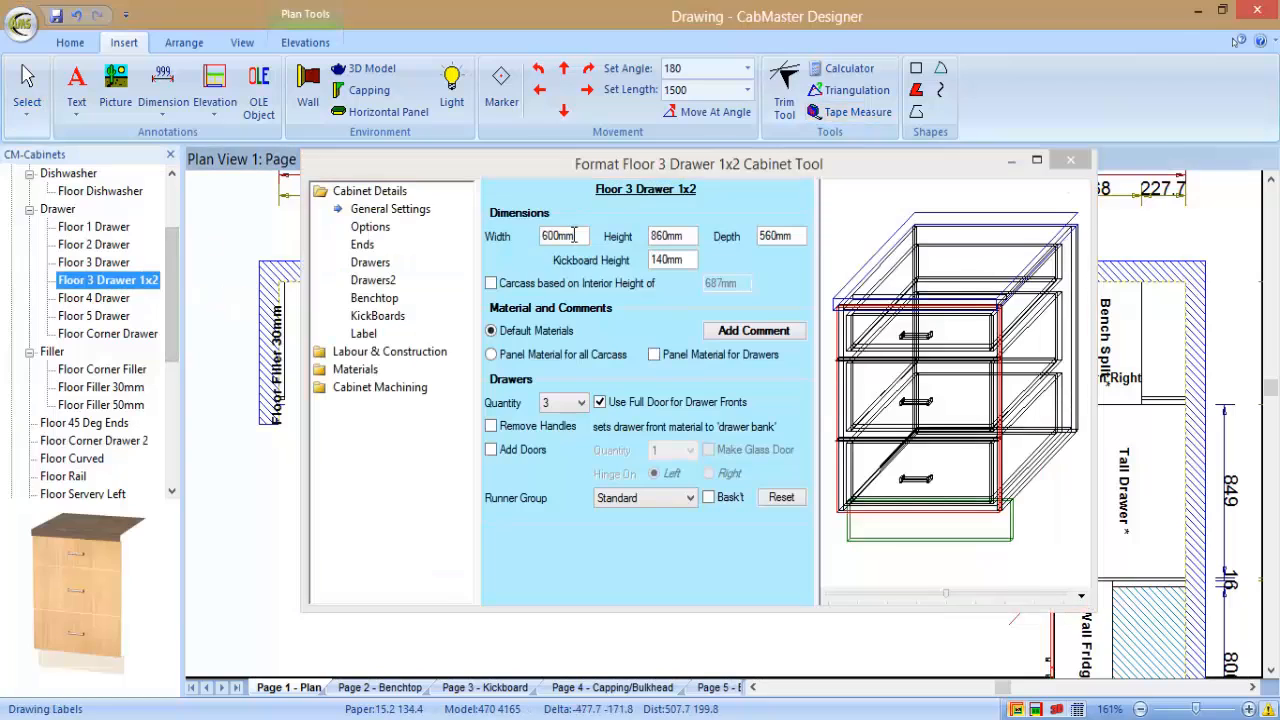
{"action": "type", "text": "750"}
{"action": "key", "text": "Tab"}
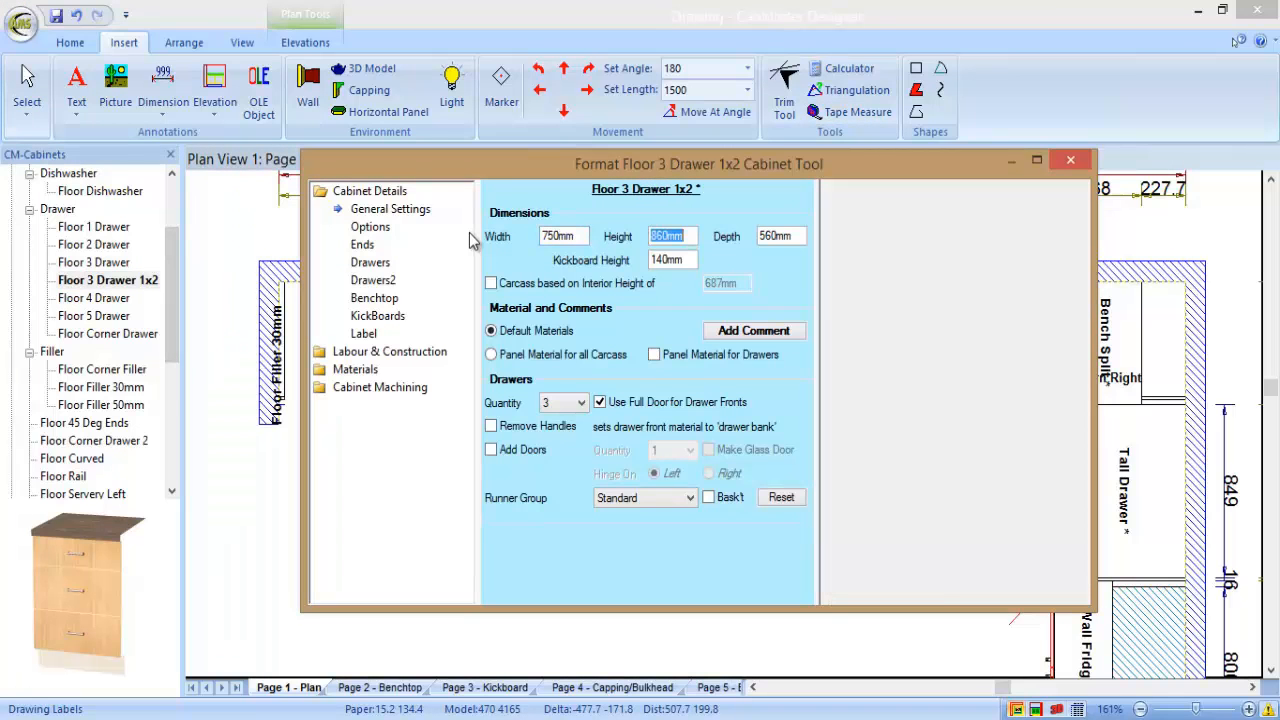
{"action": "left_click", "coordinate": [1070, 160]}
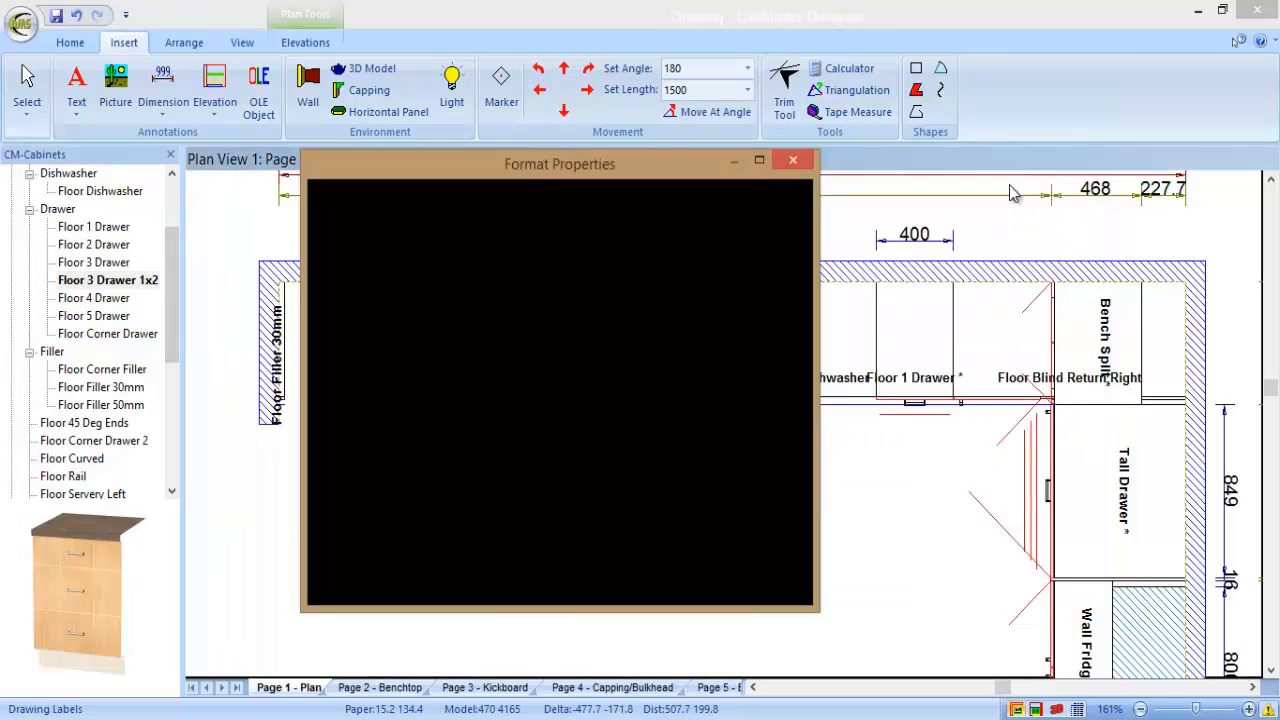
Place two Floor 3 Drawer 1x2 cabinets side by side between the corner filler and the sink
{"action": "left_click", "coordinate": [324, 293]}
{"action": "left_click", "coordinate": [436, 287]}
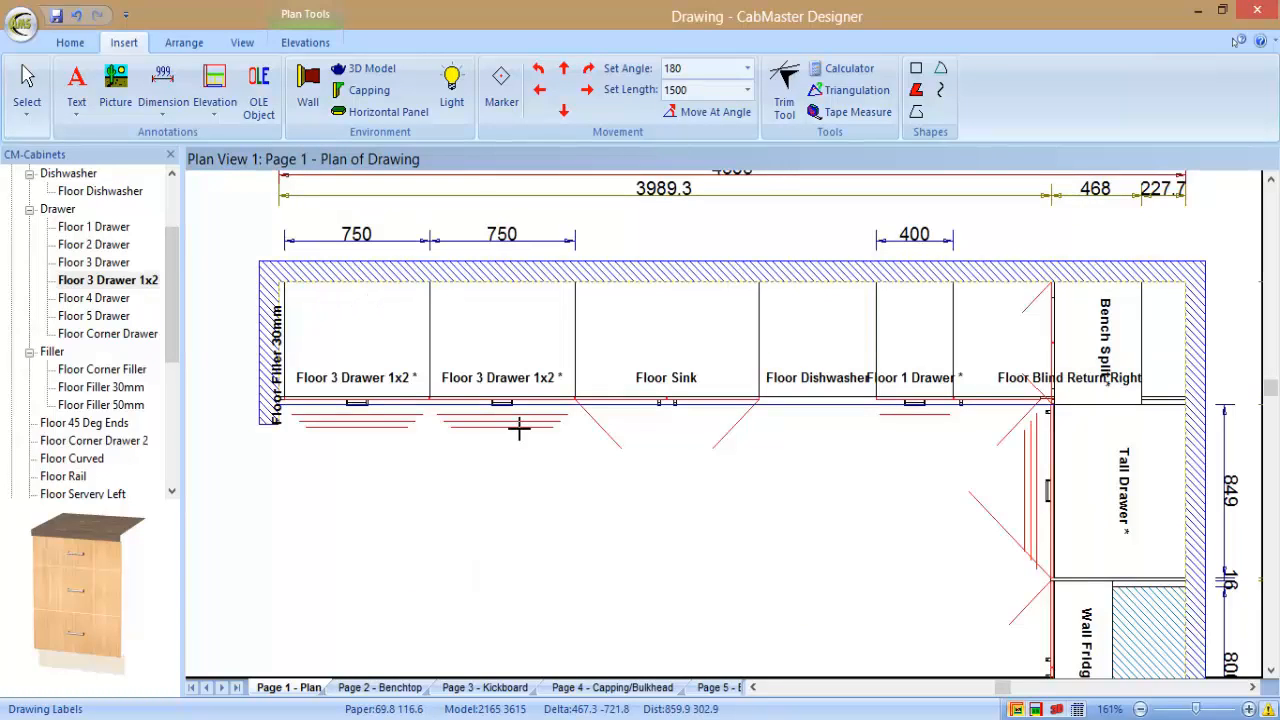
{"action": "key", "text": "Escape"}
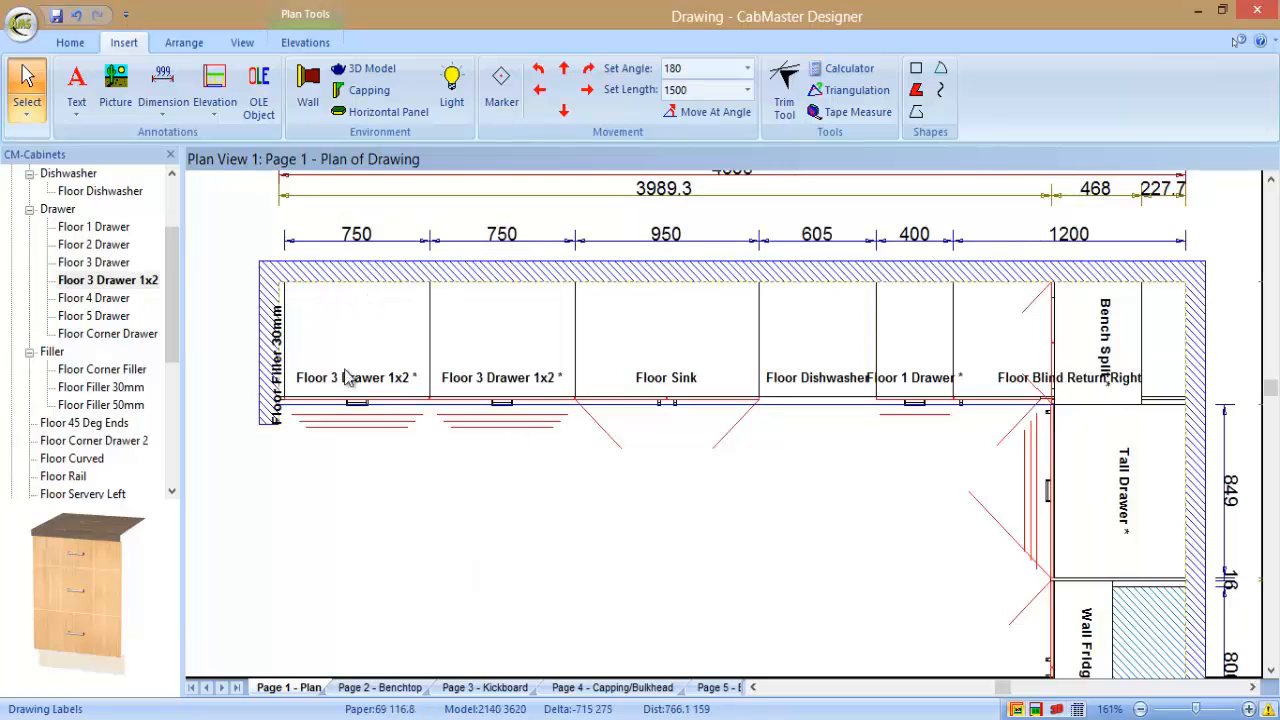
Place a Wall Filler 30mm in the corner against the short wall at the far end of the run
{"action": "left_click_drag", "start_coordinate": [170, 240], "coordinate": [170, 195]}
{"action": "left_click", "coordinate": [11, 174]}
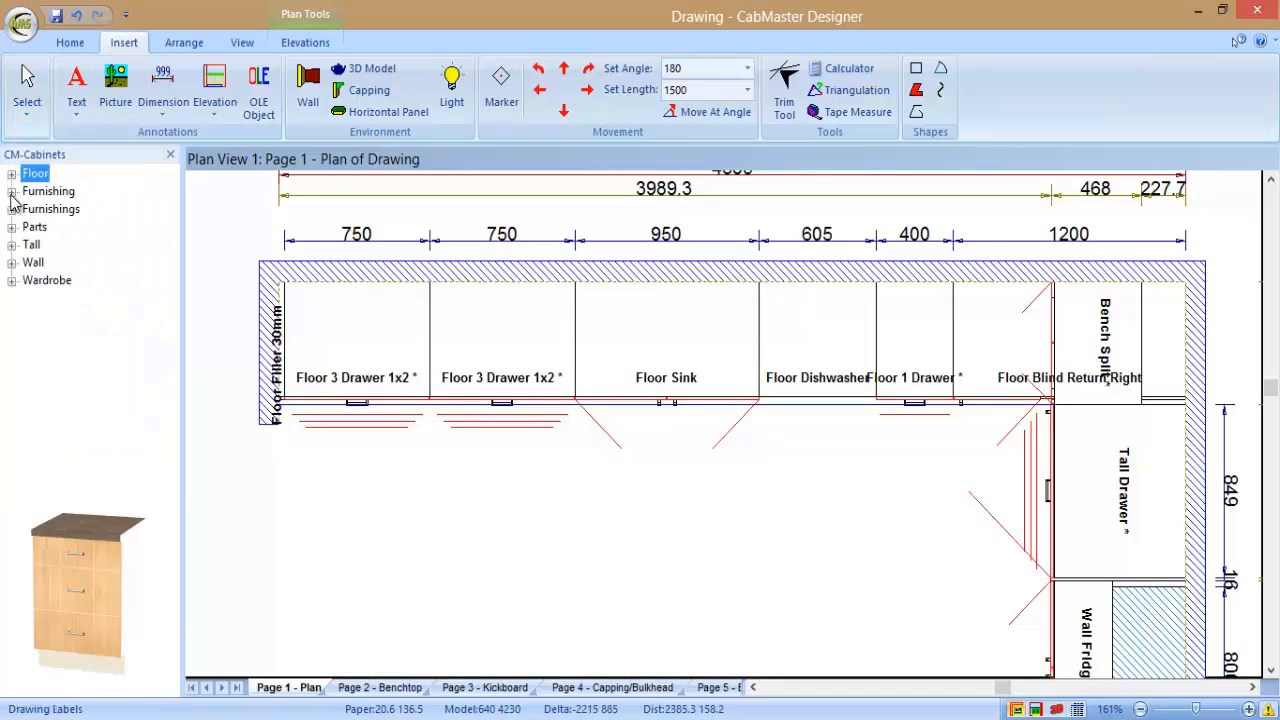
{"action": "left_click", "coordinate": [11, 262]}
{"action": "scroll", "coordinate": [26, 215], "scroll_direction": "down", "scroll_amount": 1}
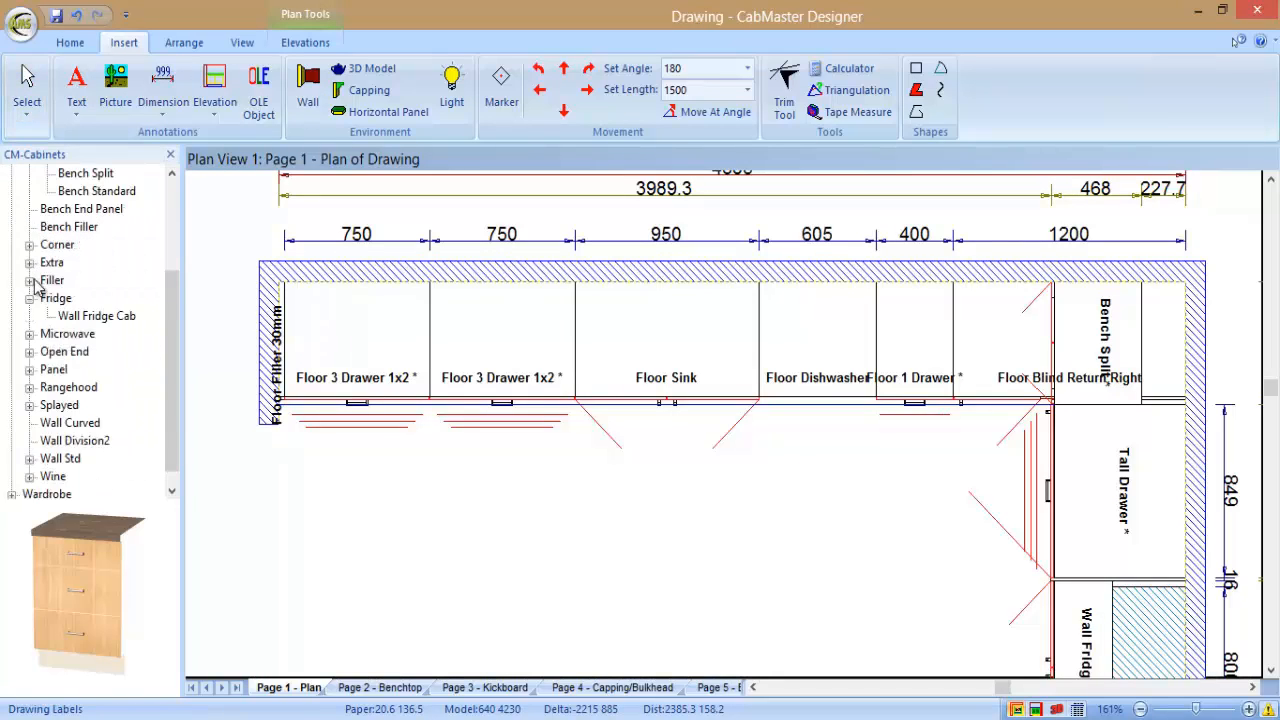
{"action": "left_click", "coordinate": [30, 280]}
{"action": "left_click", "coordinate": [100, 315]}
{"action": "left_click", "coordinate": [286, 290]}
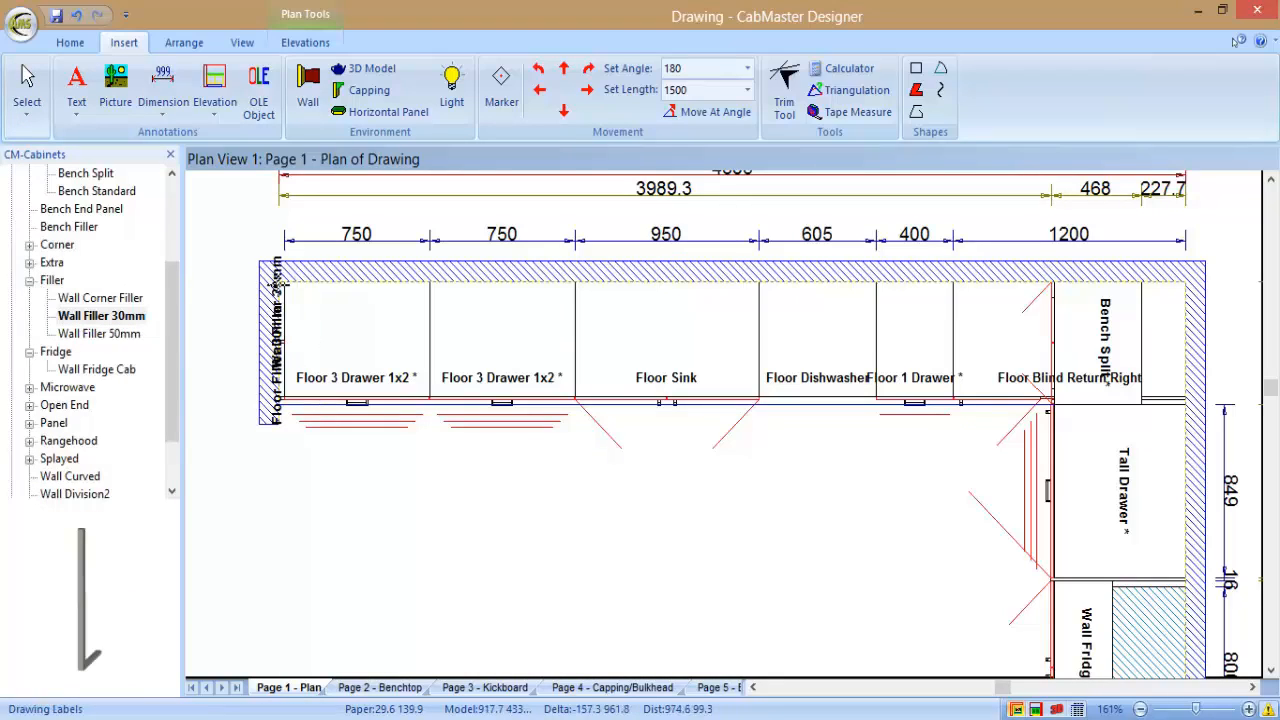
Set the Wall 2 Door cabinet tool's width to one quarter of 3989.3 mm less the 30 mm filler, 989.8 mm
{"action": "left_click", "coordinate": [30, 281]}
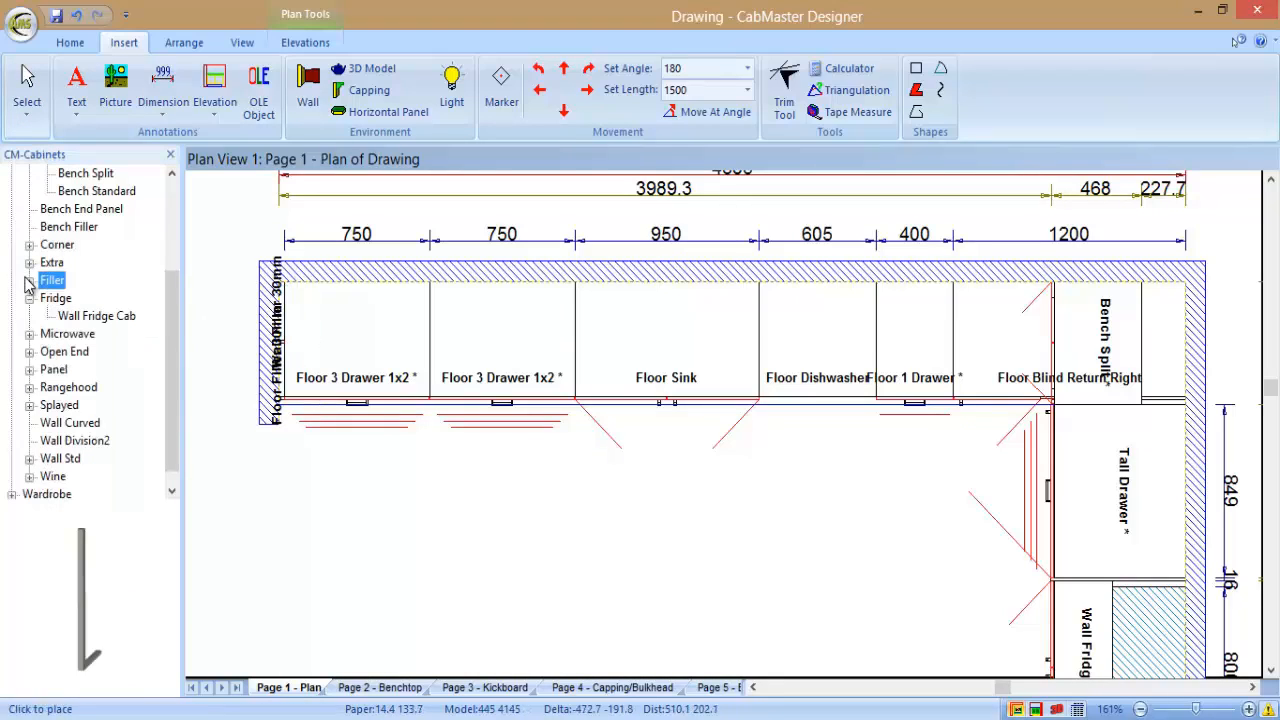
{"action": "left_click", "coordinate": [30, 459]}
{"action": "left_click", "coordinate": [88, 440]}
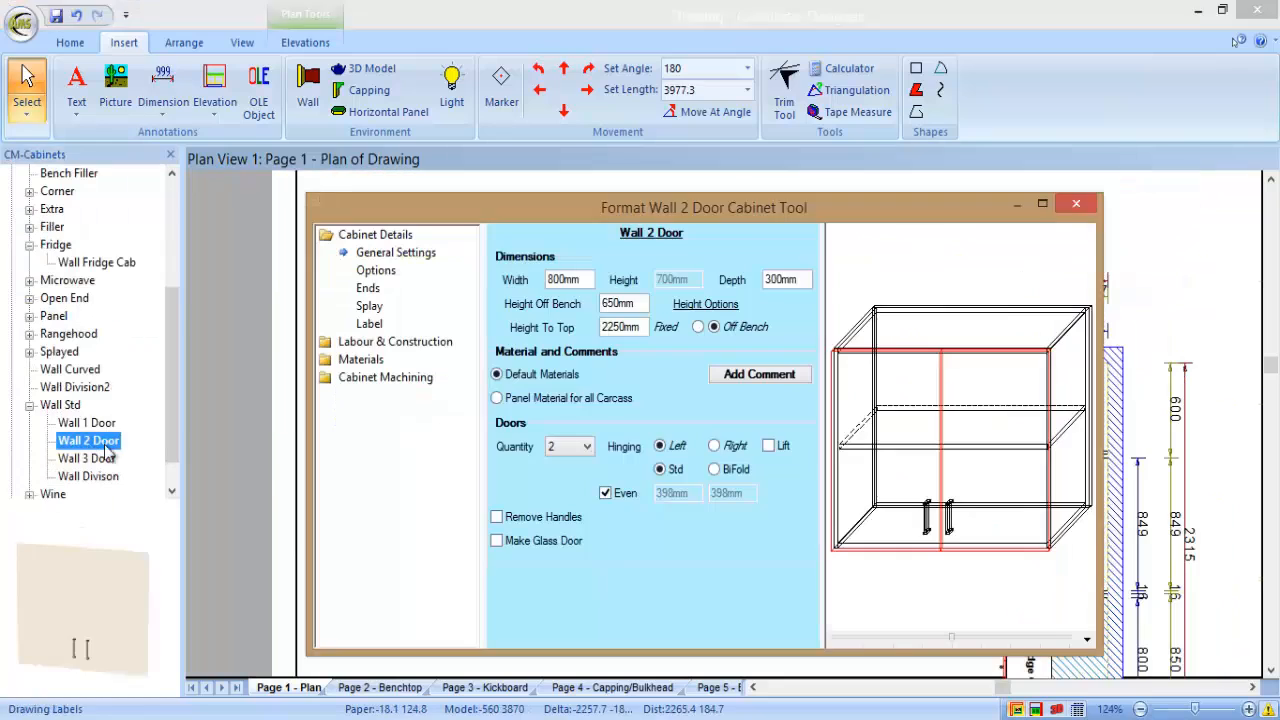
{"action": "left_click_drag", "start_coordinate": [633, 212], "coordinate": [622, 316]}
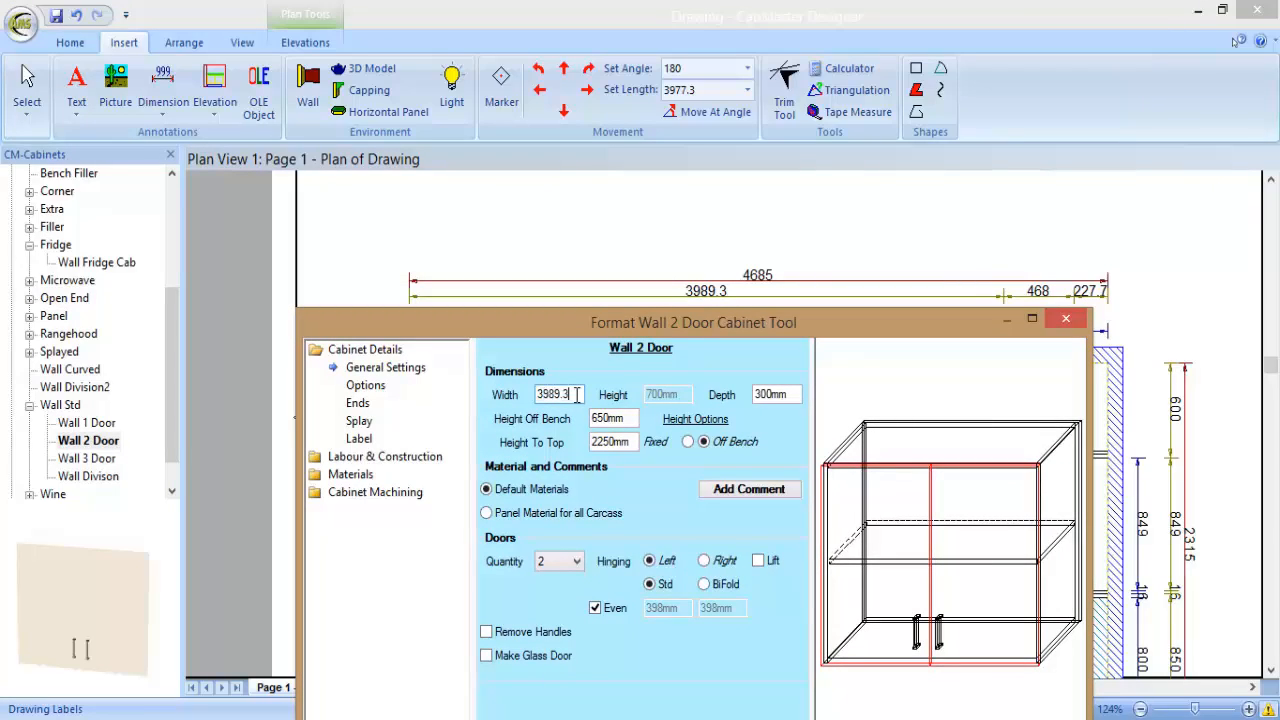
{"action": "key", "text": "Return"}
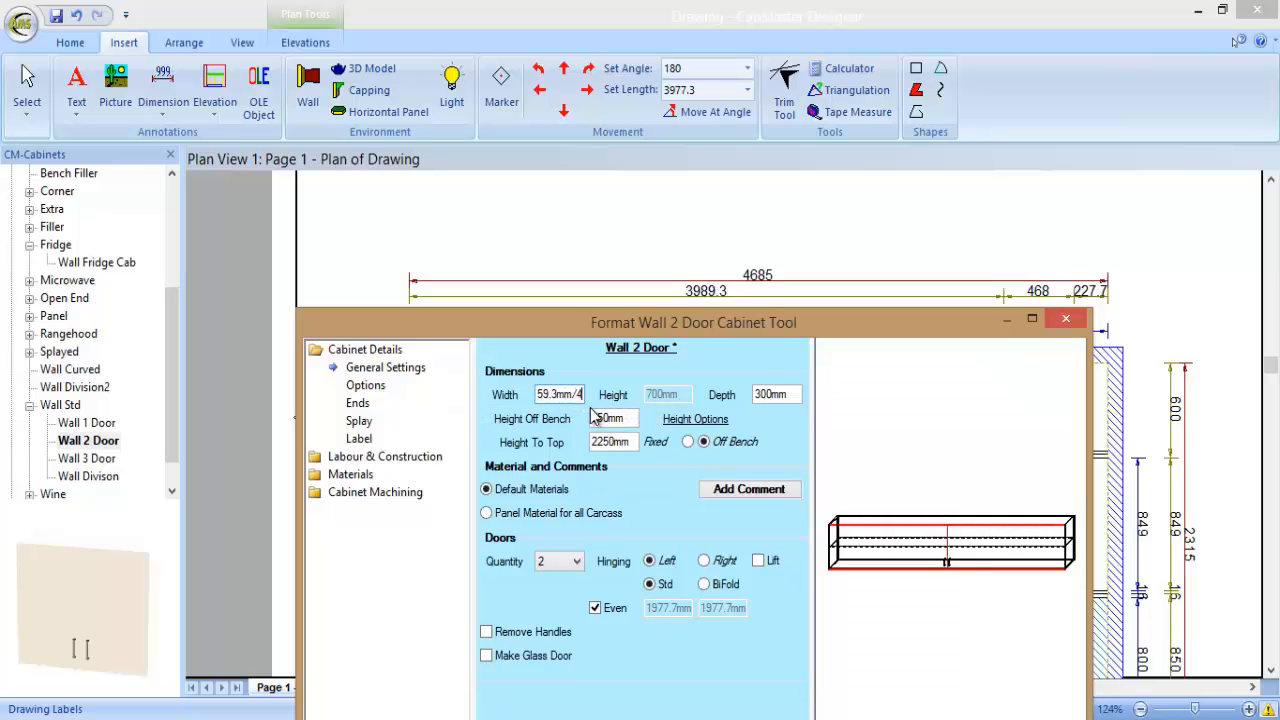
{"action": "key", "text": "Return"}
Give the Wall 2 Door cabinet lift-up doors without handles and choose its door quantity
{"action": "left_click", "coordinate": [761, 562]}
{"action": "left_click", "coordinate": [532, 633]}
{"action": "left_click", "coordinate": [554, 566]}
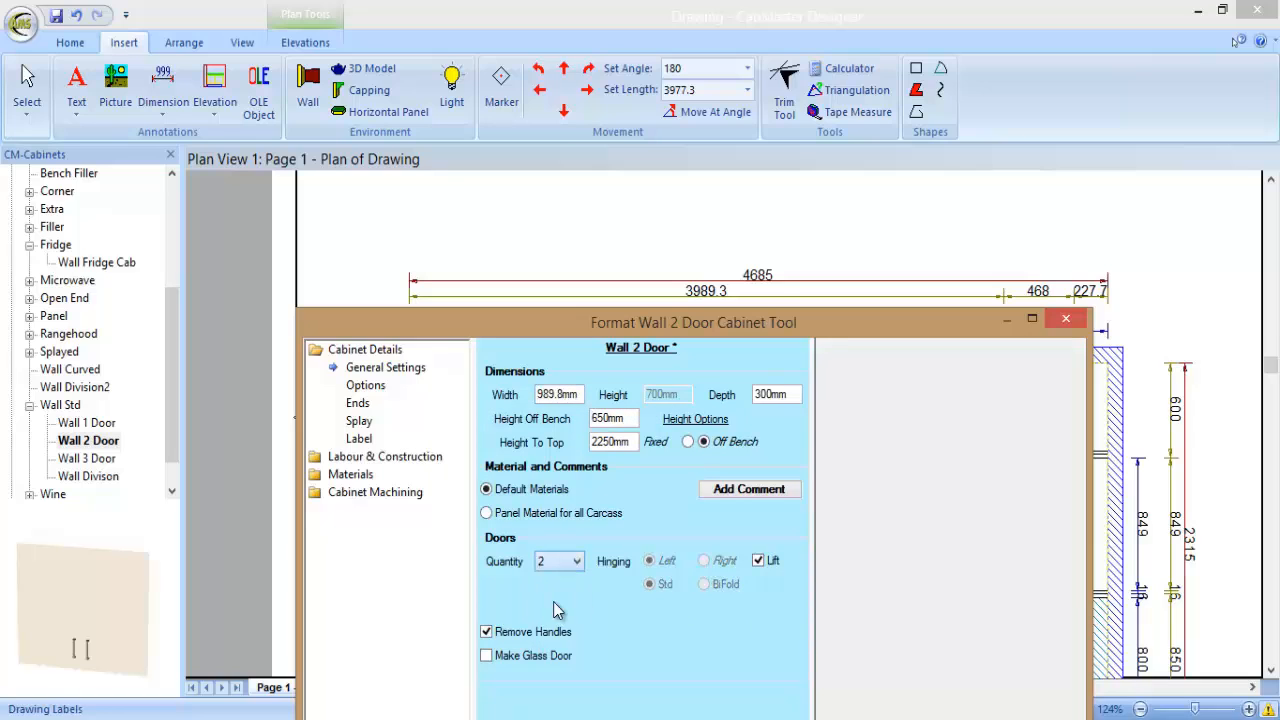
{"action": "left_click", "coordinate": [557, 606]}
{"action": "left_click", "coordinate": [1066, 318]}
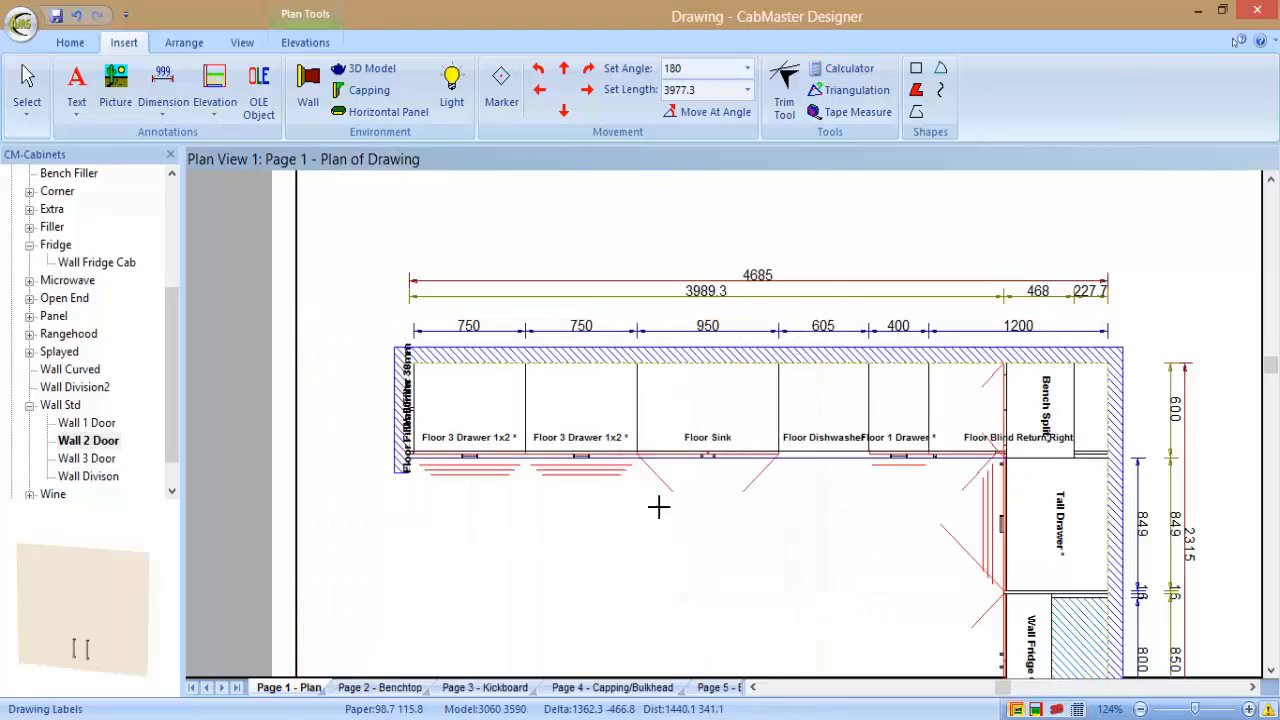
Place four Wall 2 Door cabinets side by side between the corner wall filler and the Bench Split cabinet
{"action": "left_click", "coordinate": [545, 372]}
{"action": "left_click", "coordinate": [707, 366]}
{"action": "left_click", "coordinate": [900, 405]}
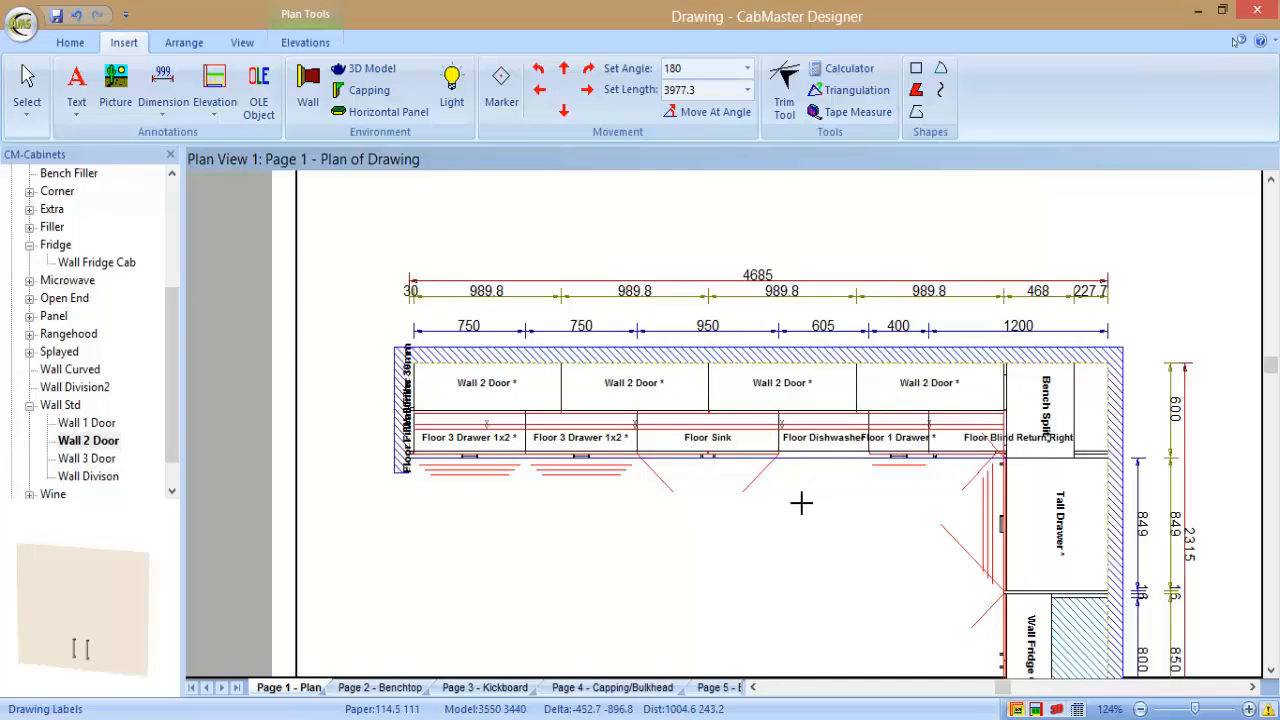
{"action": "key", "text": "Escape"}
{"action": "middle_click_drag", "start_coordinate": [777, 543], "coordinate": [743, 429]}
{"action": "left_click", "coordinate": [745, 442]}
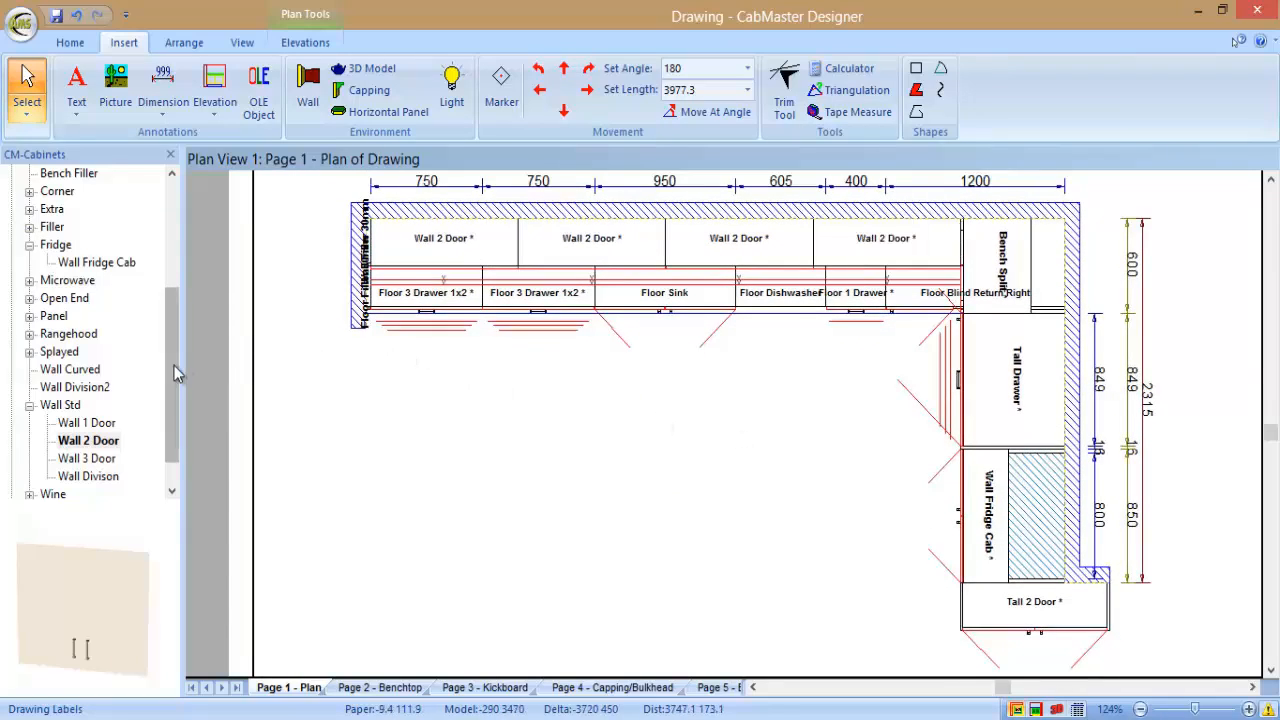
Choose the Floor 3 Drawer 1x2 cabinet from the Floor Drawer range and remove its benchtop
{"action": "left_click_drag", "start_coordinate": [174, 365], "coordinate": [192, 234]}
{"action": "left_click", "coordinate": [11, 262]}
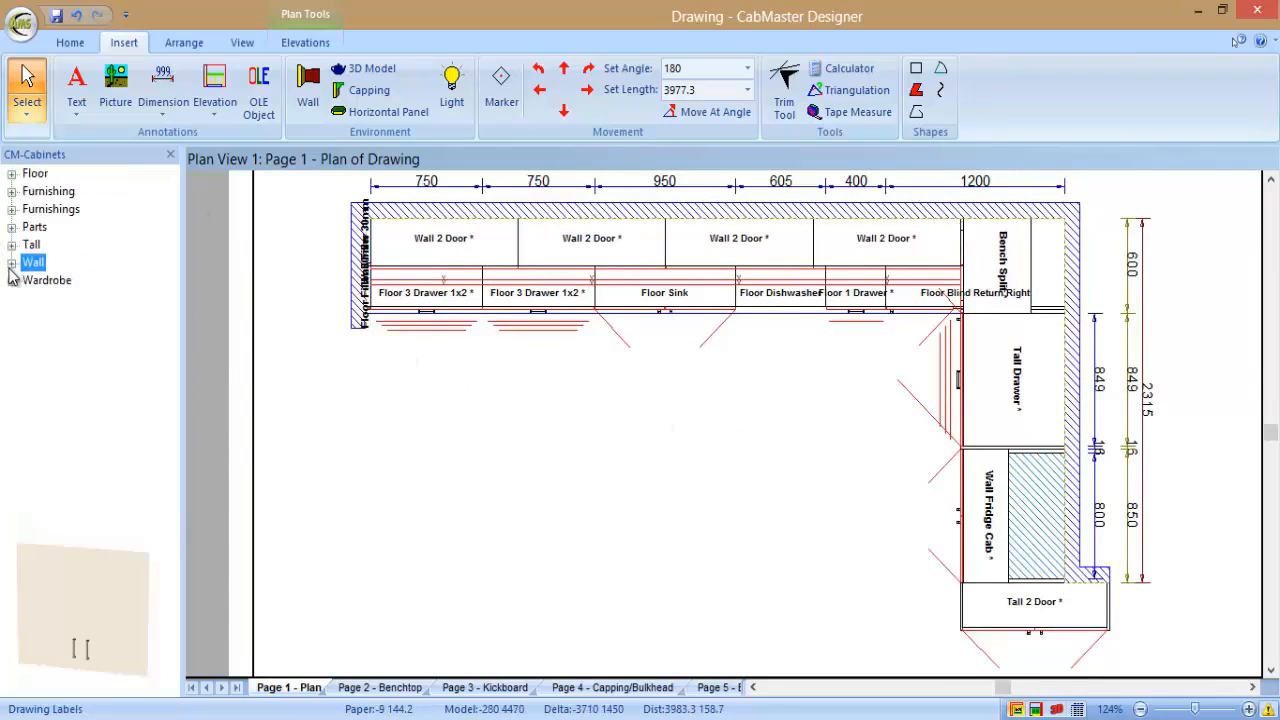
{"action": "left_click", "coordinate": [11, 173]}
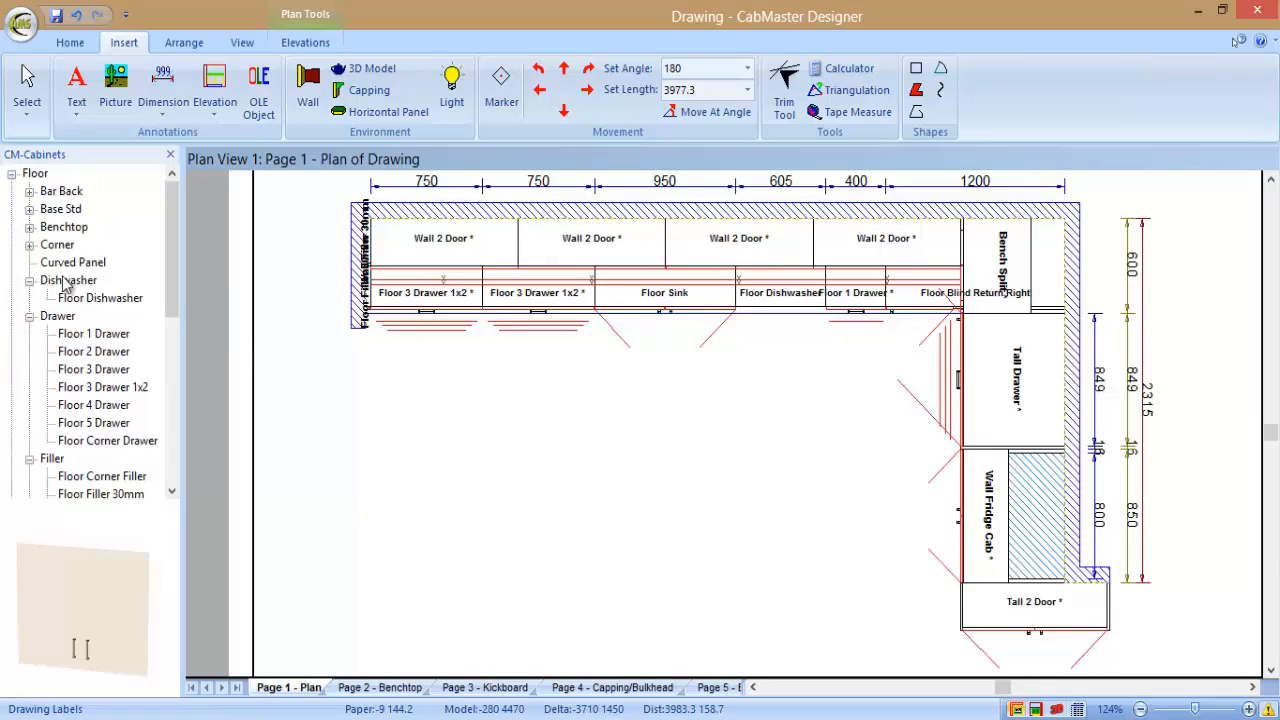
{"action": "left_click", "coordinate": [112, 388]}
{"action": "double_click", "coordinate": [112, 387]}
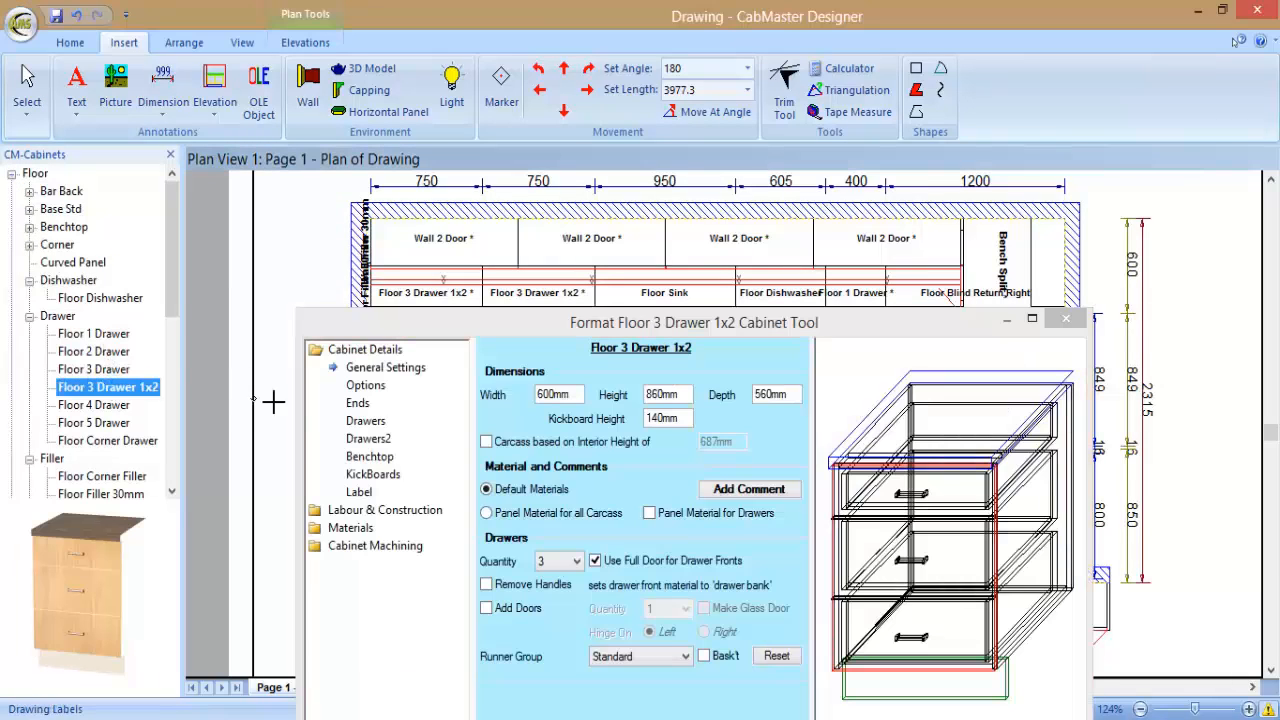
{"action": "left_click", "coordinate": [370, 456]}
{"action": "left_click", "coordinate": [487, 371]}
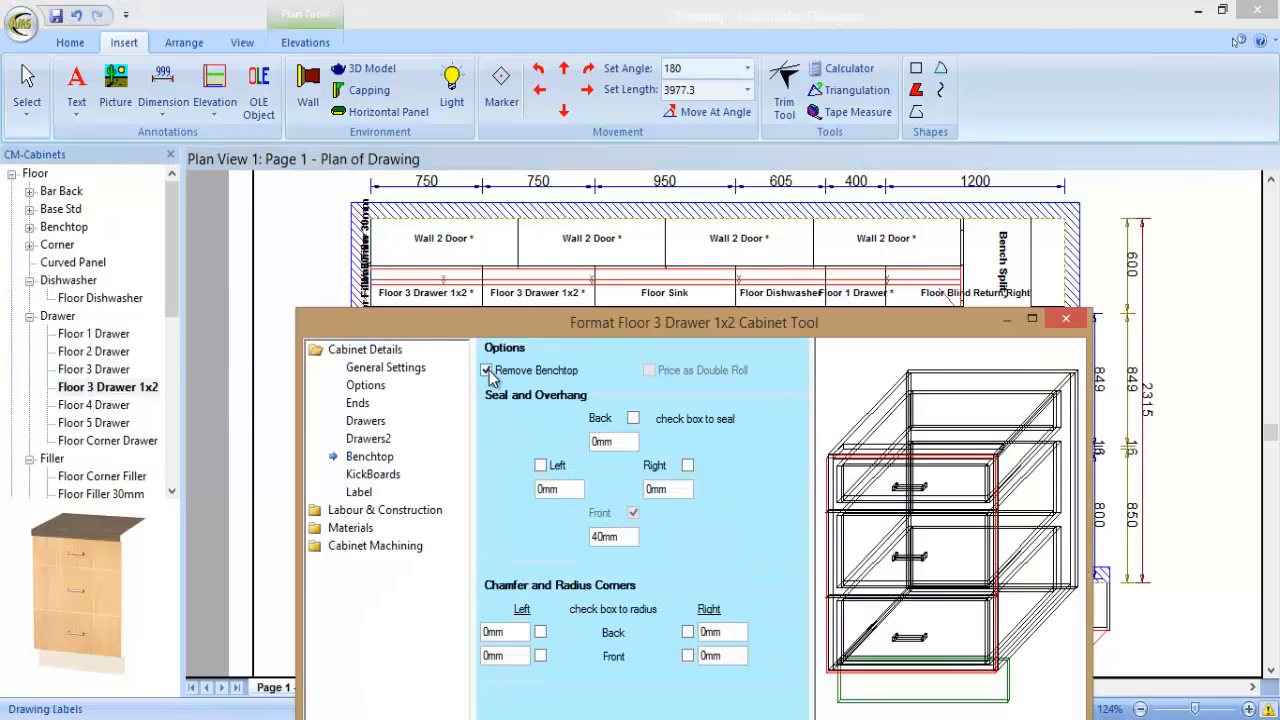
{"action": "left_click", "coordinate": [1066, 320]}
Place the Floor 3 Drawer 1x2 cabinet in the open floor area as an island unit, rotated 180° to face the sink run
{"action": "left_click", "coordinate": [730, 487]}
{"action": "left_click_drag", "start_coordinate": [731, 487], "coordinate": [790, 541]}
{"action": "key", "text": "space"}
{"action": "key", "text": "space"}
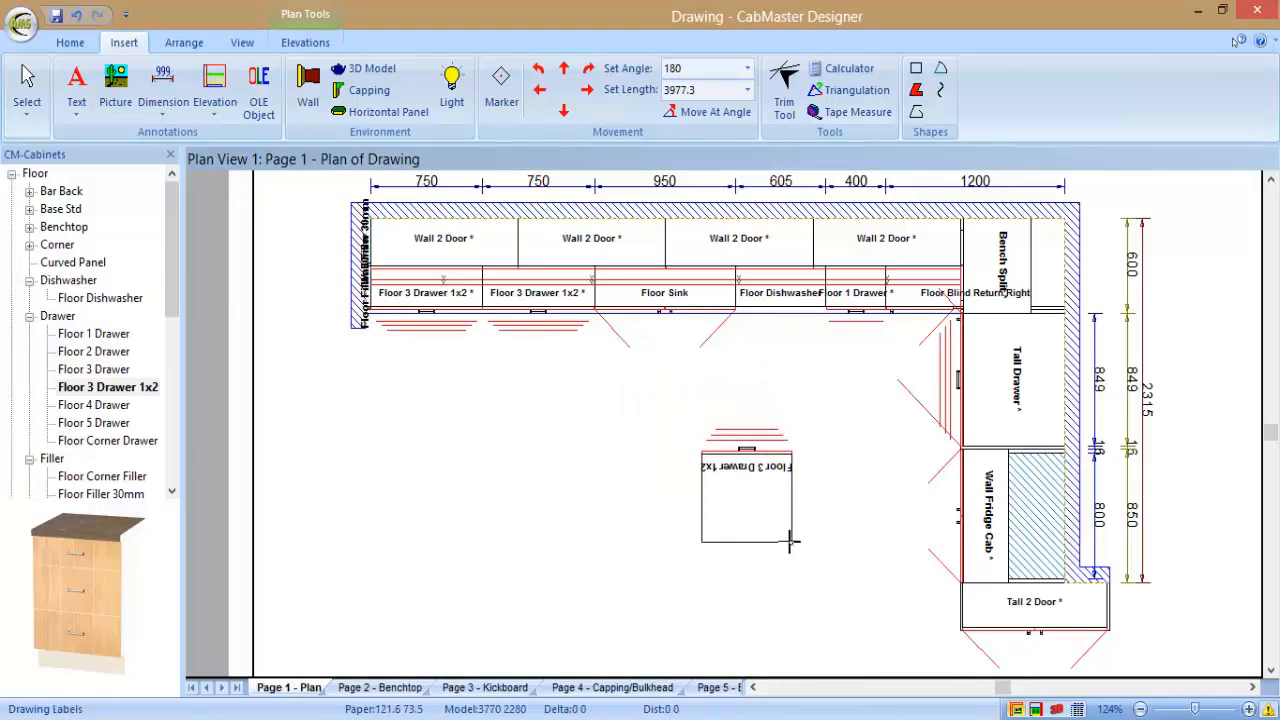
{"action": "left_click", "coordinate": [27, 88]}
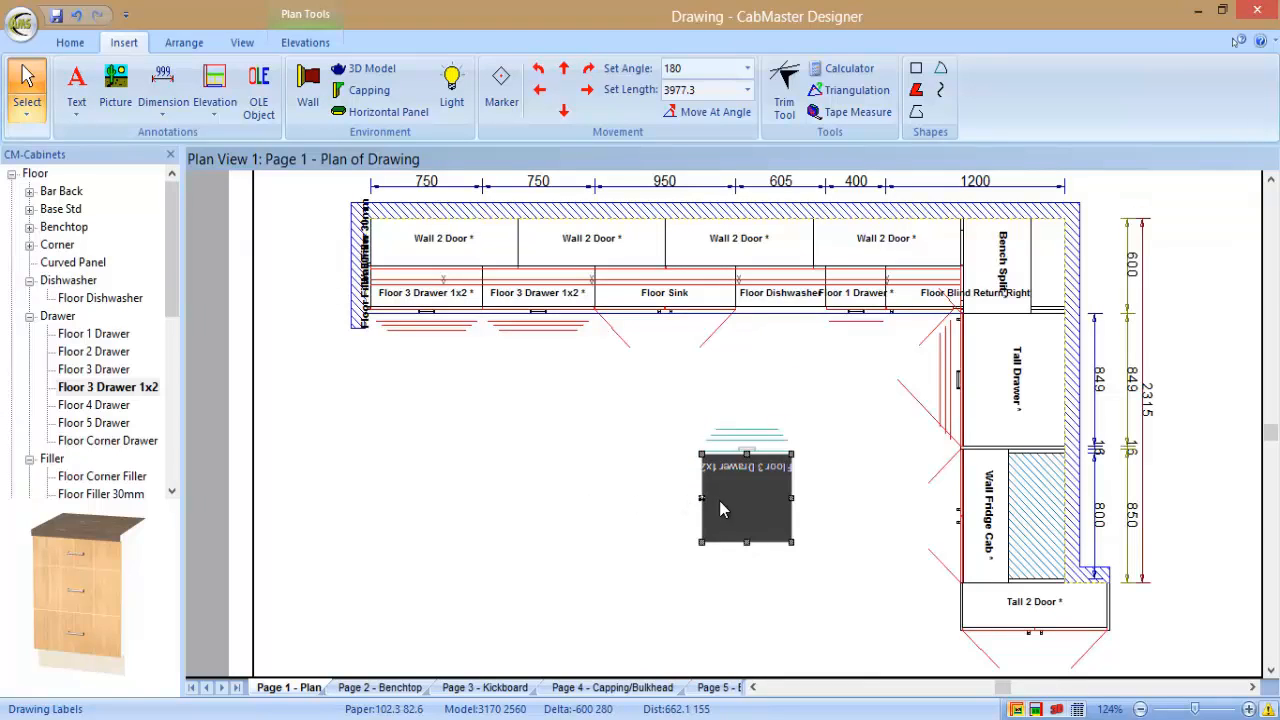
{"action": "left_click", "coordinate": [584, 510]}
Choose the Floor UBO cabinet from the Oven range and remove its benchtop
{"action": "left_click_drag", "start_coordinate": [166, 282], "coordinate": [166, 393]}
{"action": "left_click", "coordinate": [31, 441]}
{"action": "left_click", "coordinate": [92, 424]}
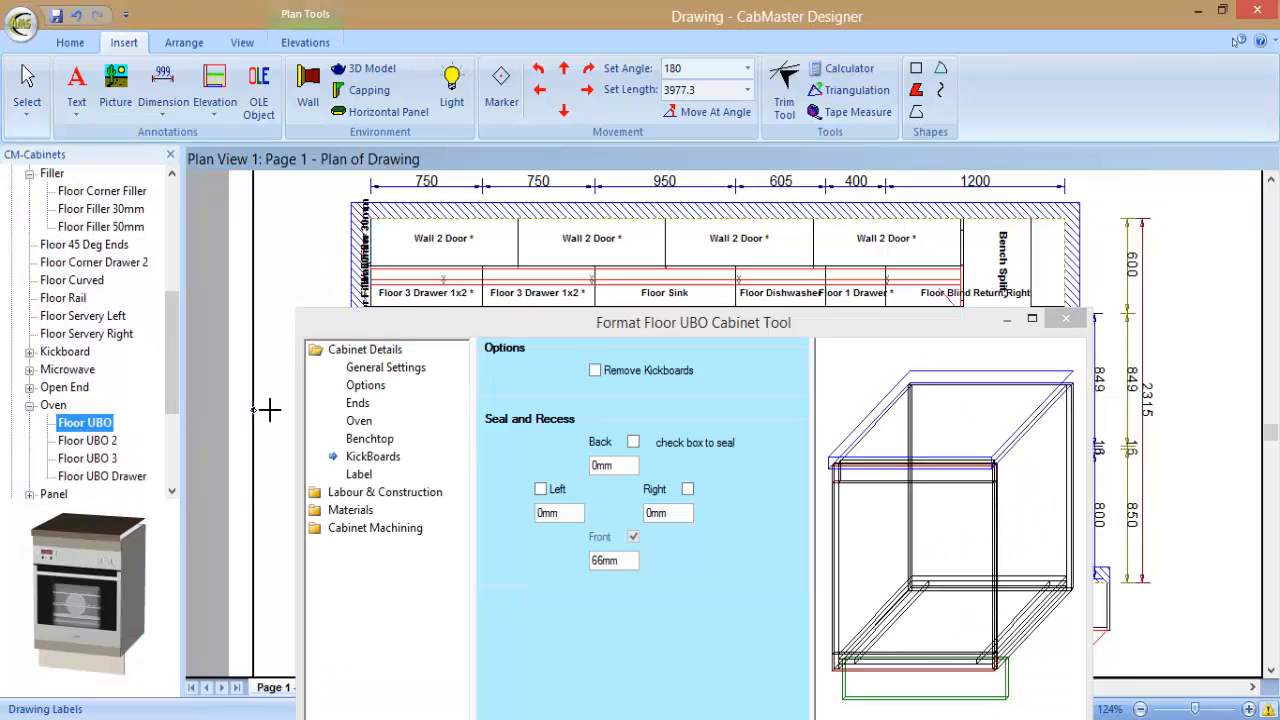
{"action": "left_click", "coordinate": [368, 440]}
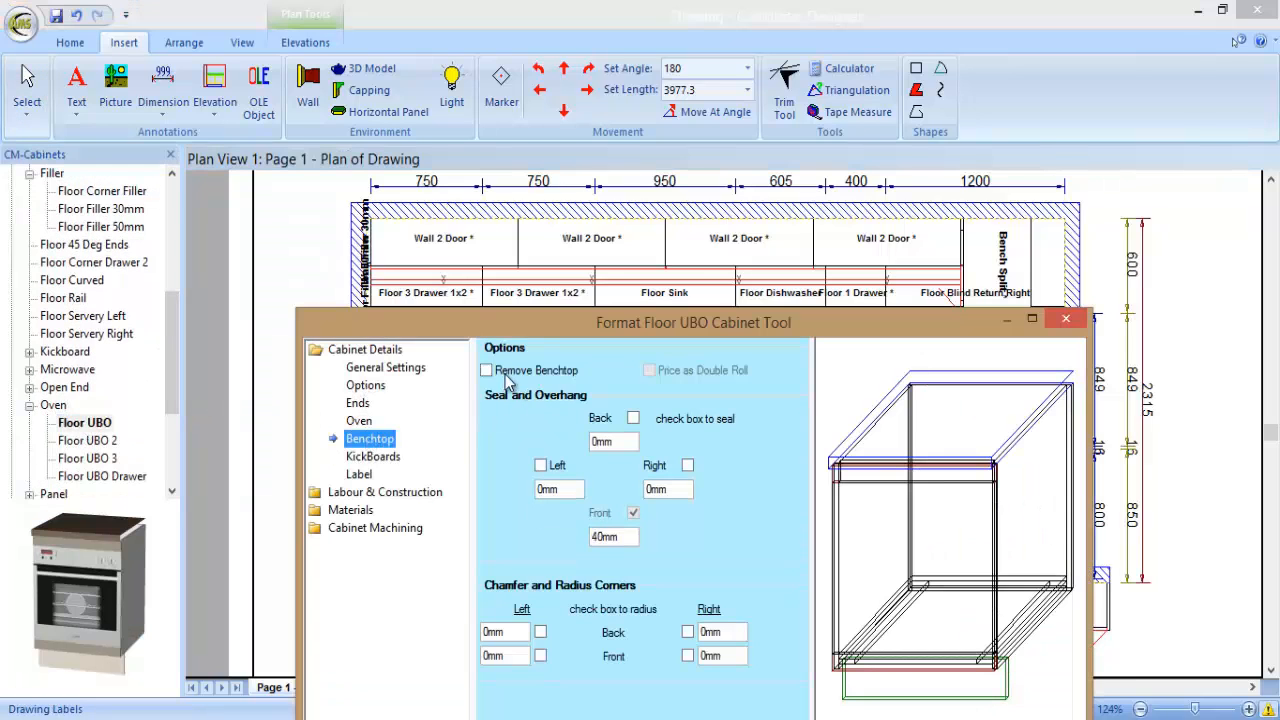
{"action": "left_click", "coordinate": [486, 370]}
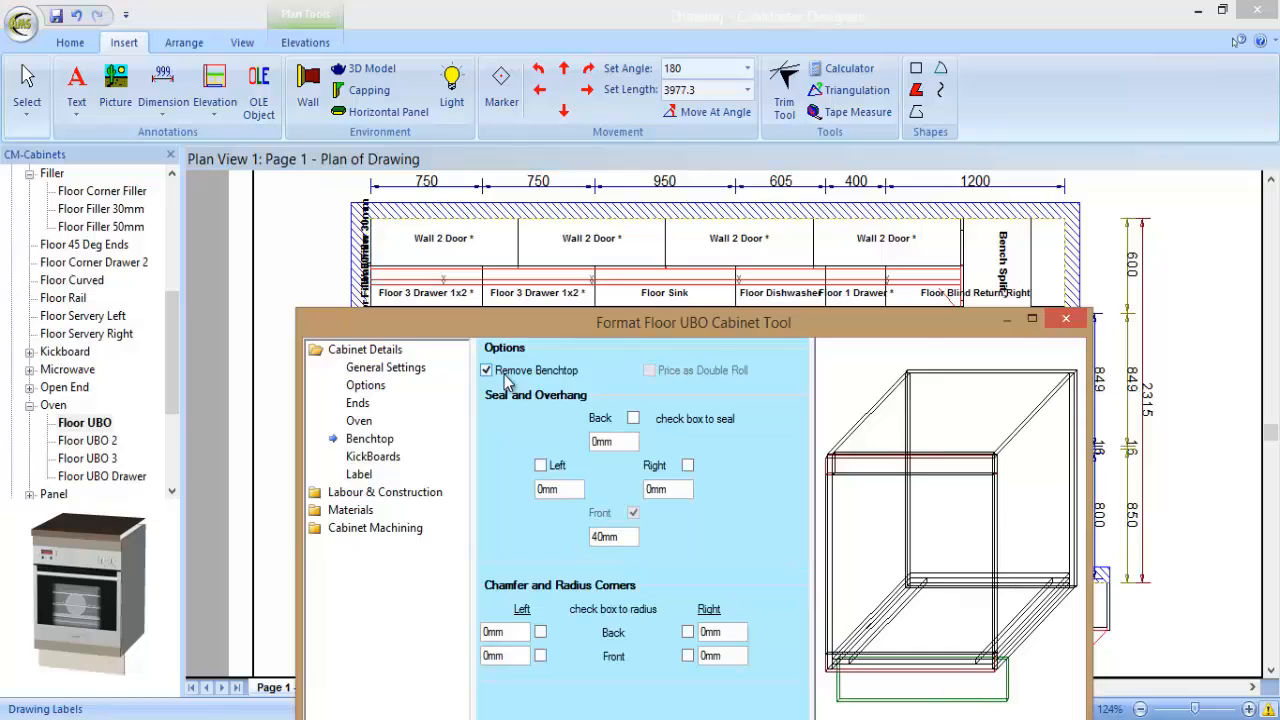
{"action": "left_click", "coordinate": [1066, 319]}
Place the Floor UBO cabinet directly beside the island drawer cabinet, rotated 180° to face the sink run
{"action": "key", "text": "space"}
{"action": "key", "text": "space"}
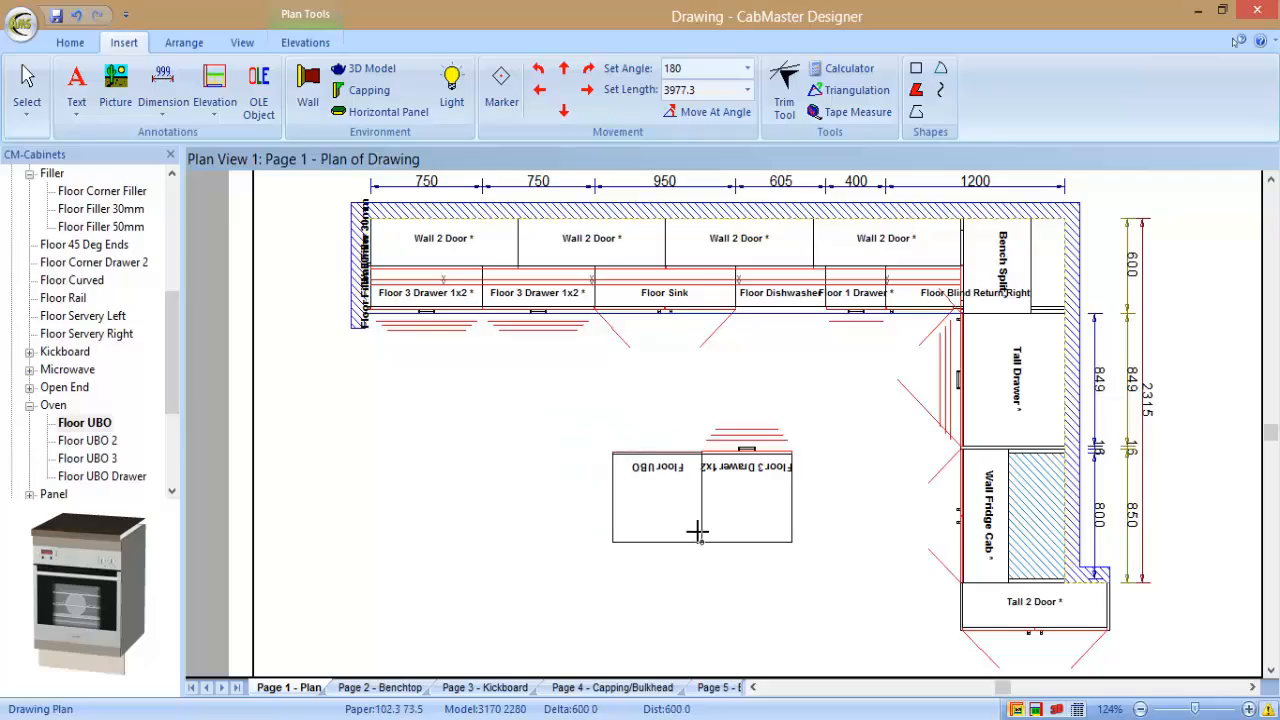
{"action": "left_click", "coordinate": [686, 528]}
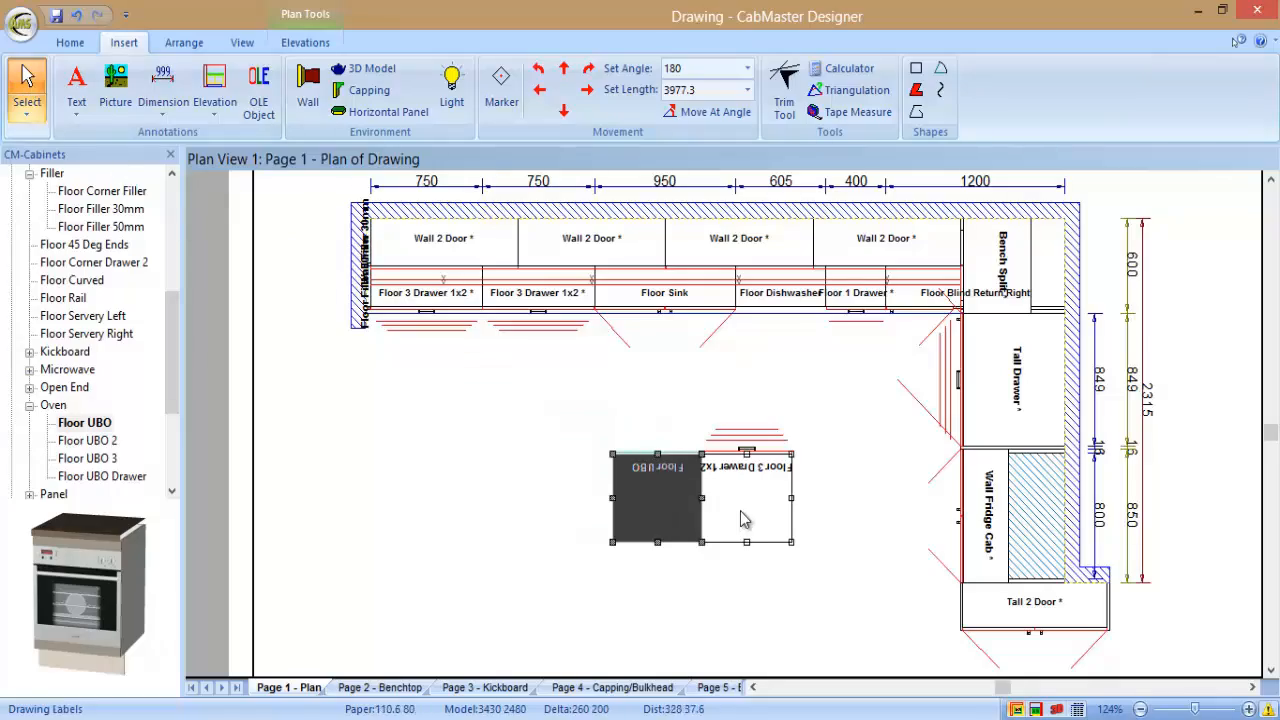
Allow for shadow line rails on the island's Floor 3 Drawer 1x2 cabinet and angle the top of its door backs
{"action": "double_click", "coordinate": [741, 519]}
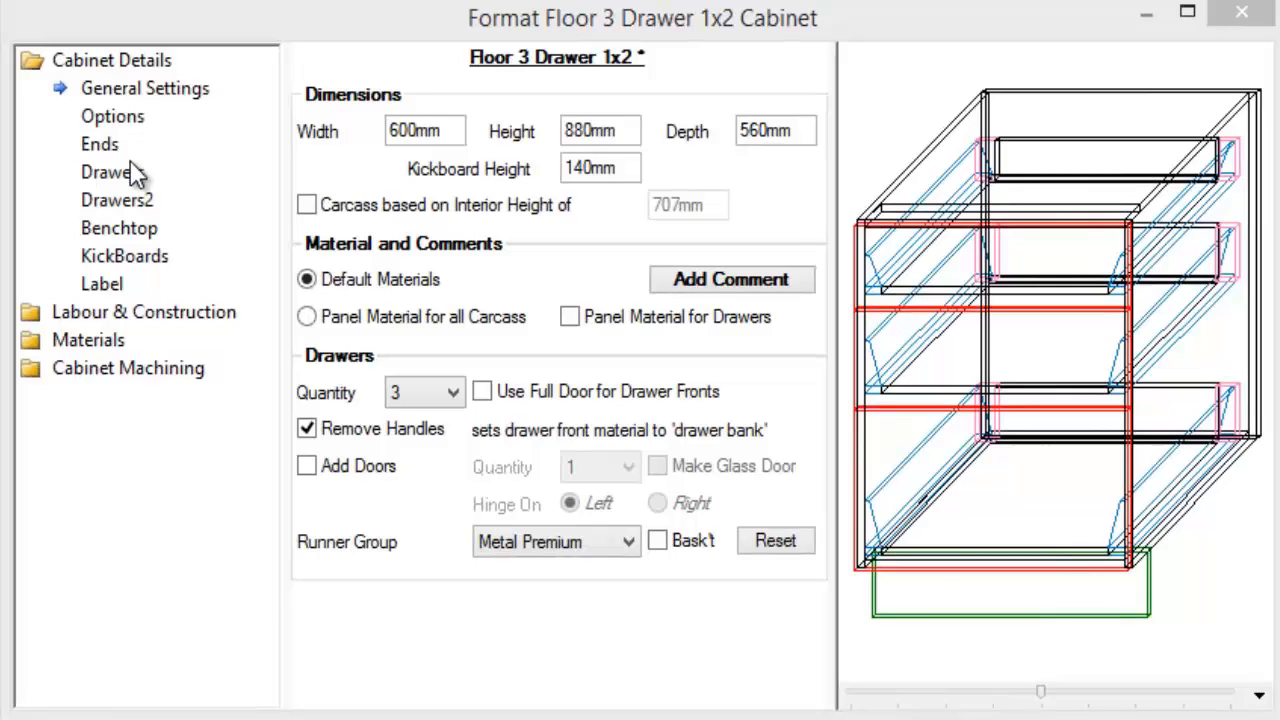
{"action": "left_click", "coordinate": [136, 311]}
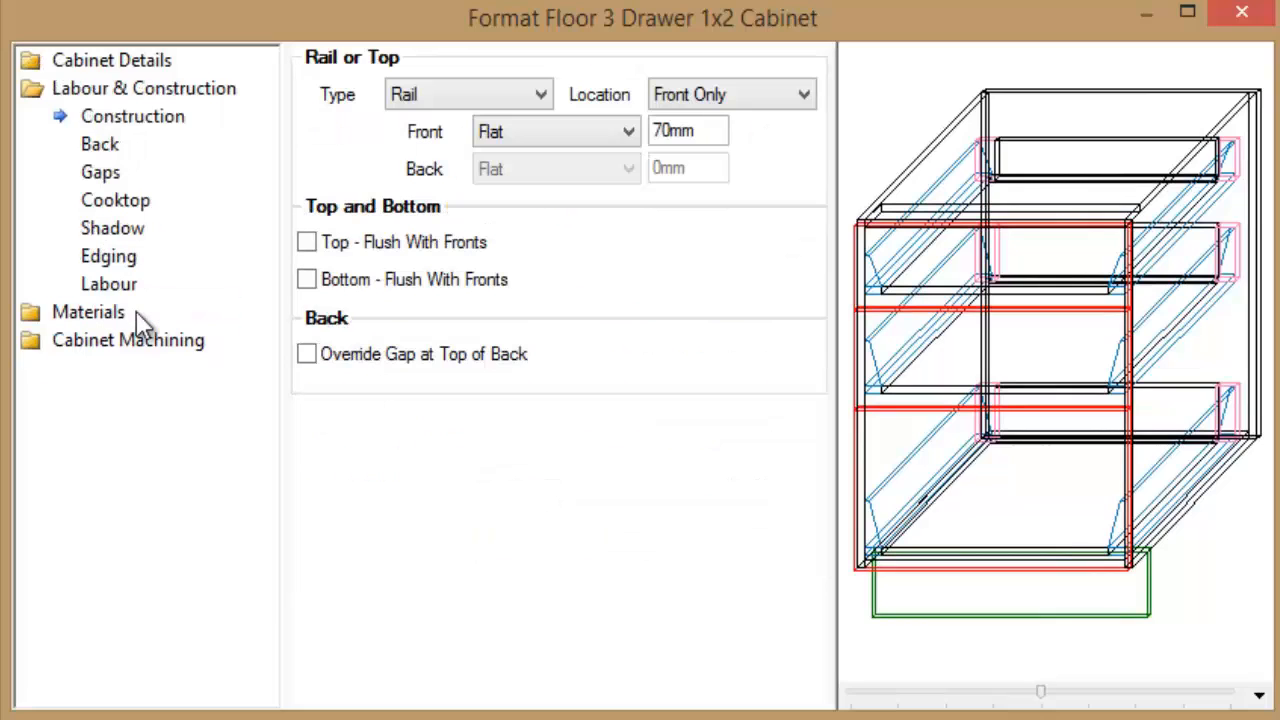
{"action": "left_click", "coordinate": [113, 229]}
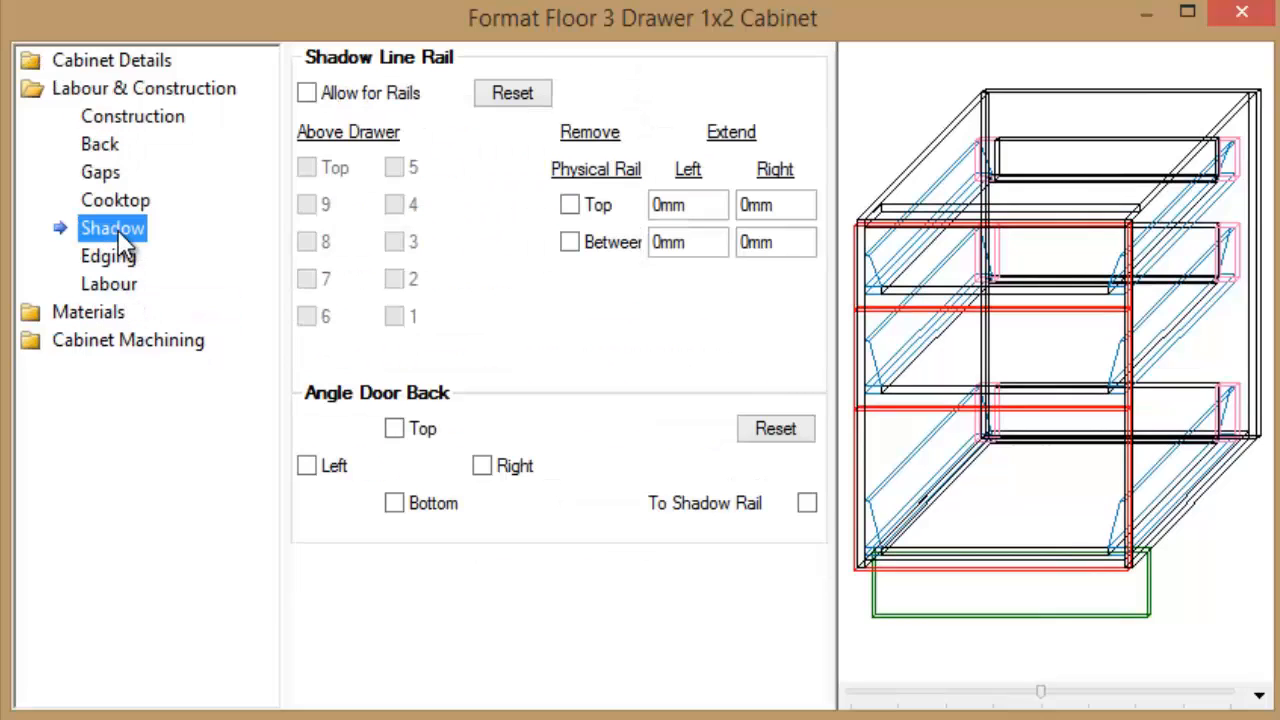
{"action": "left_click", "coordinate": [306, 93]}
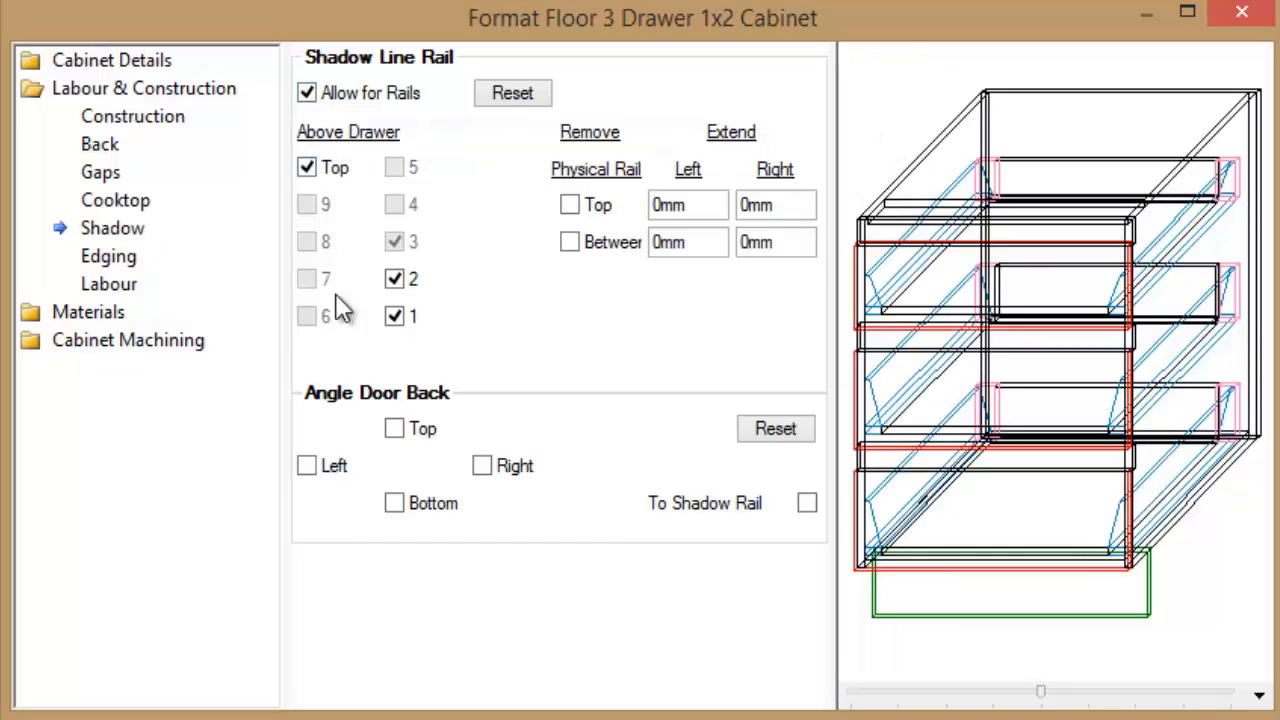
{"action": "left_click", "coordinate": [398, 429]}
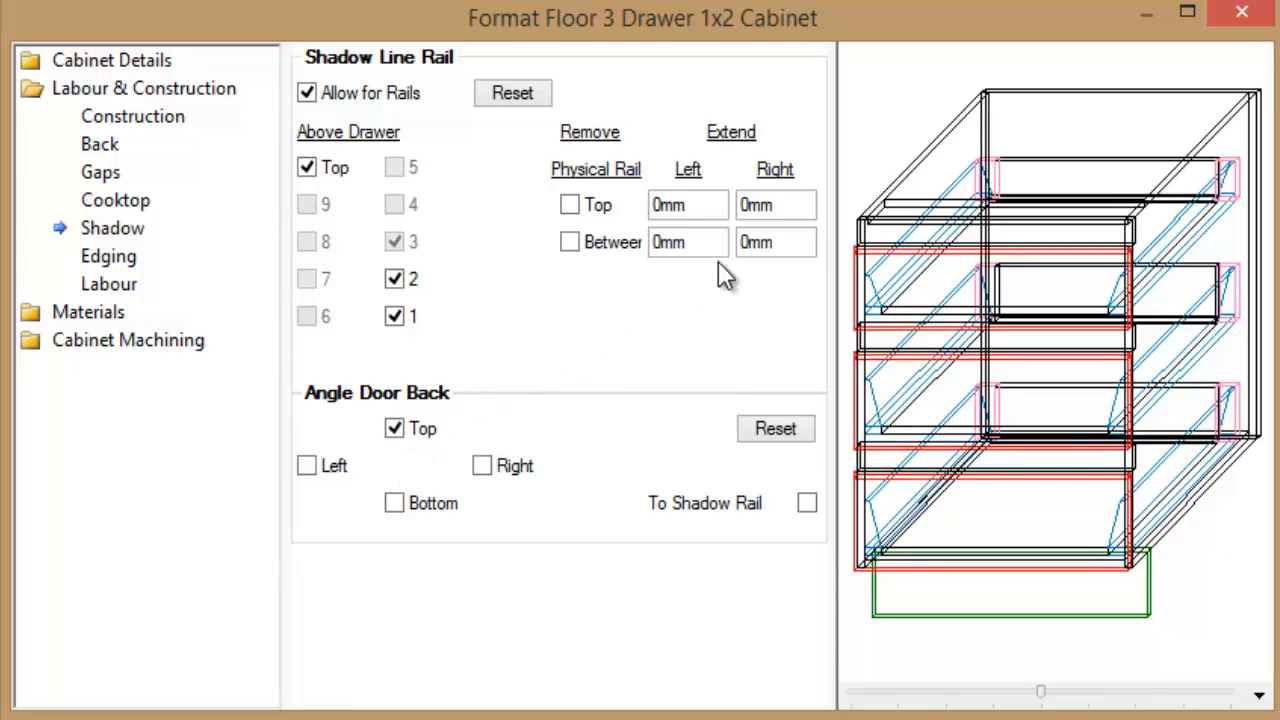
{"action": "left_click", "coordinate": [1243, 14]}
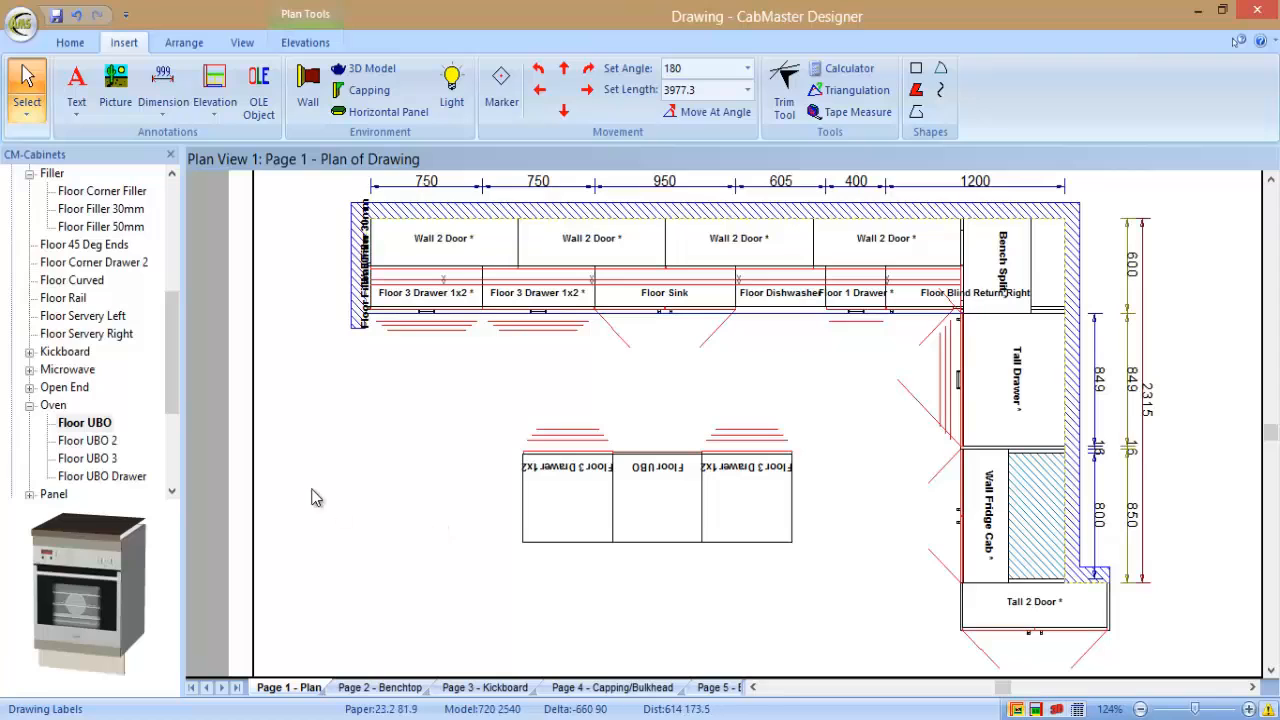
Choose the Floor 2 Door cabinet from the Base Std range and set its depth to 280 mm
{"action": "scroll", "coordinate": [65, 195], "scroll_direction": "up", "scroll_amount": 5}
{"action": "left_click", "coordinate": [30, 191]}
{"action": "left_click", "coordinate": [30, 245]}
{"action": "double_click", "coordinate": [88, 298]}
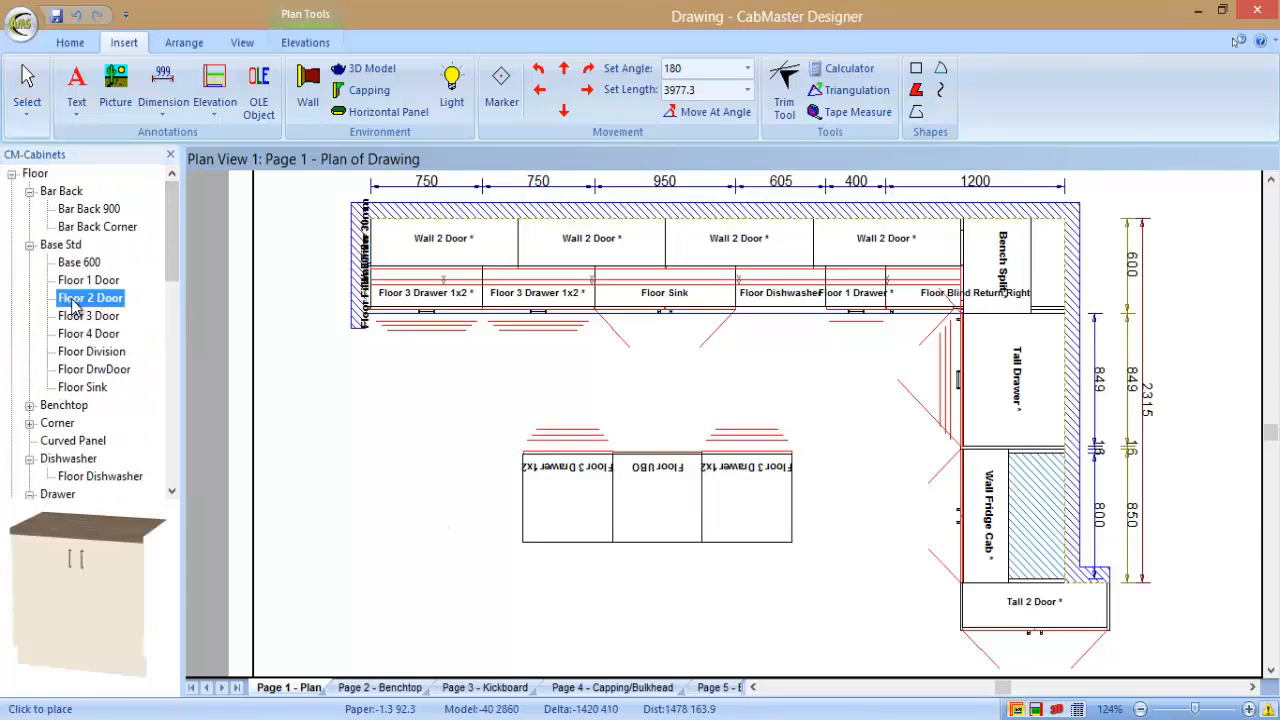
{"action": "left_click_drag", "start_coordinate": [790, 394], "coordinate": [716, 387]}
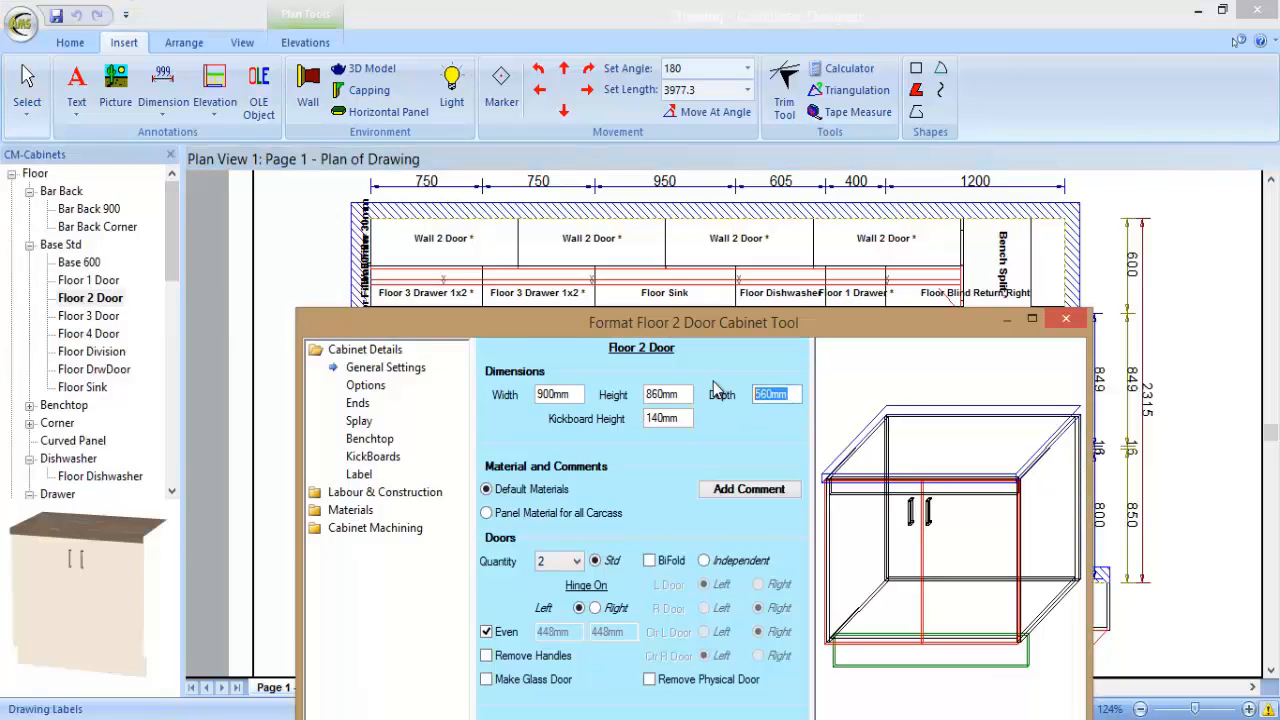
{"action": "key", "text": "Return"}
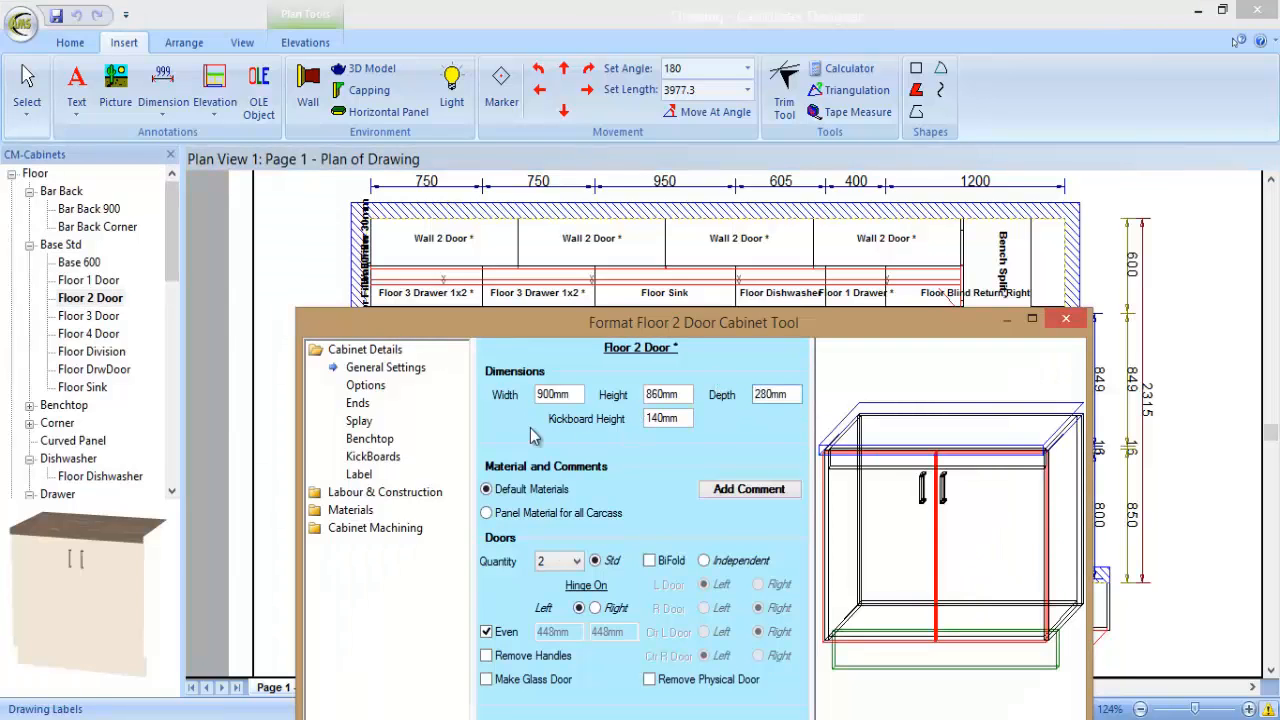
Give the Floor 2 Door cabinet one adjustable shelf and place two side by side along the back of the island
{"action": "left_click", "coordinate": [365, 385]}
{"action": "left_click", "coordinate": [576, 371]}
{"action": "left_click", "coordinate": [548, 400]}
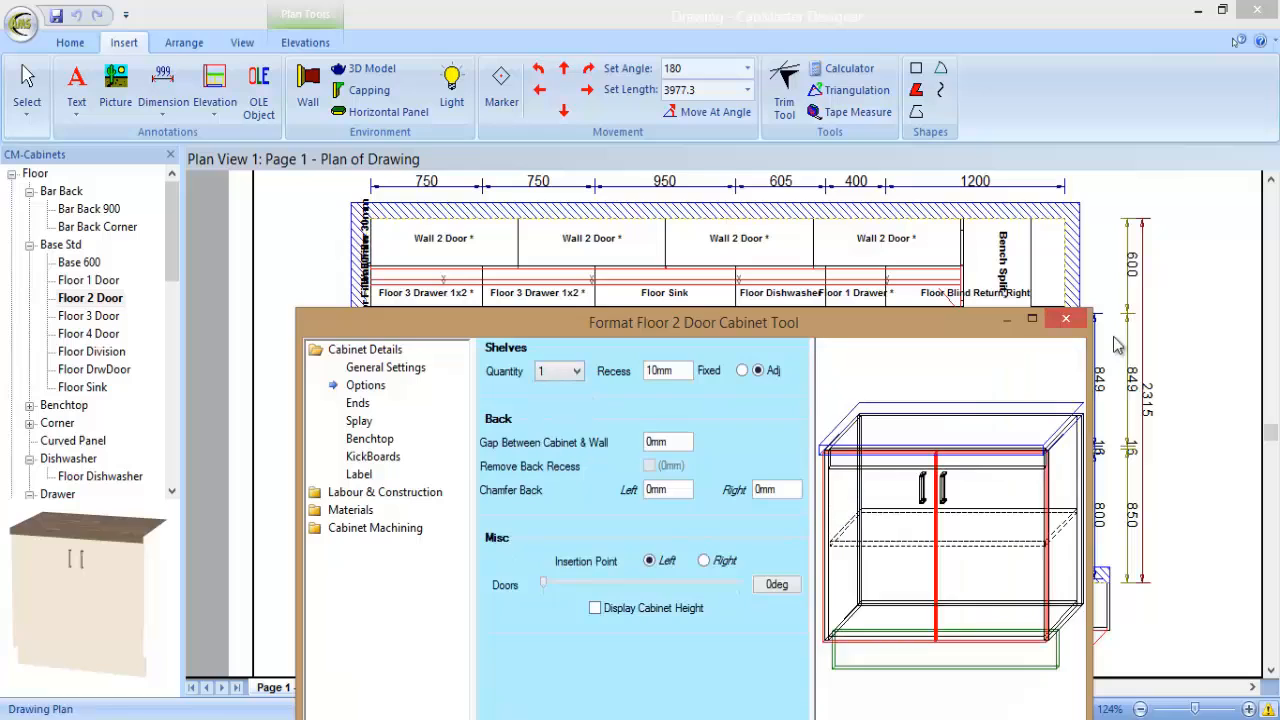
{"action": "left_click", "coordinate": [1078, 321]}
{"action": "left_click", "coordinate": [603, 543]}
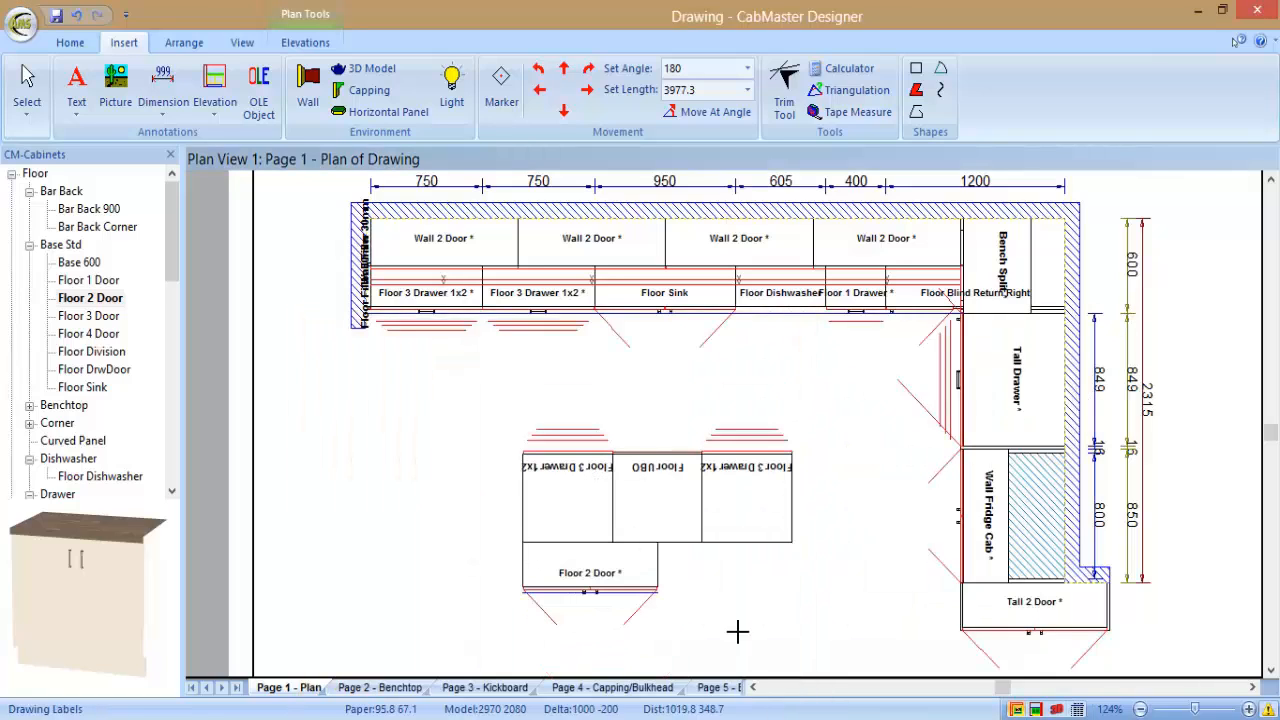
{"action": "left_click", "coordinate": [659, 546]}
Remove the handles from both Floor 2 Door cabinets along the back of the island
{"action": "double_click", "coordinate": [679, 572]}
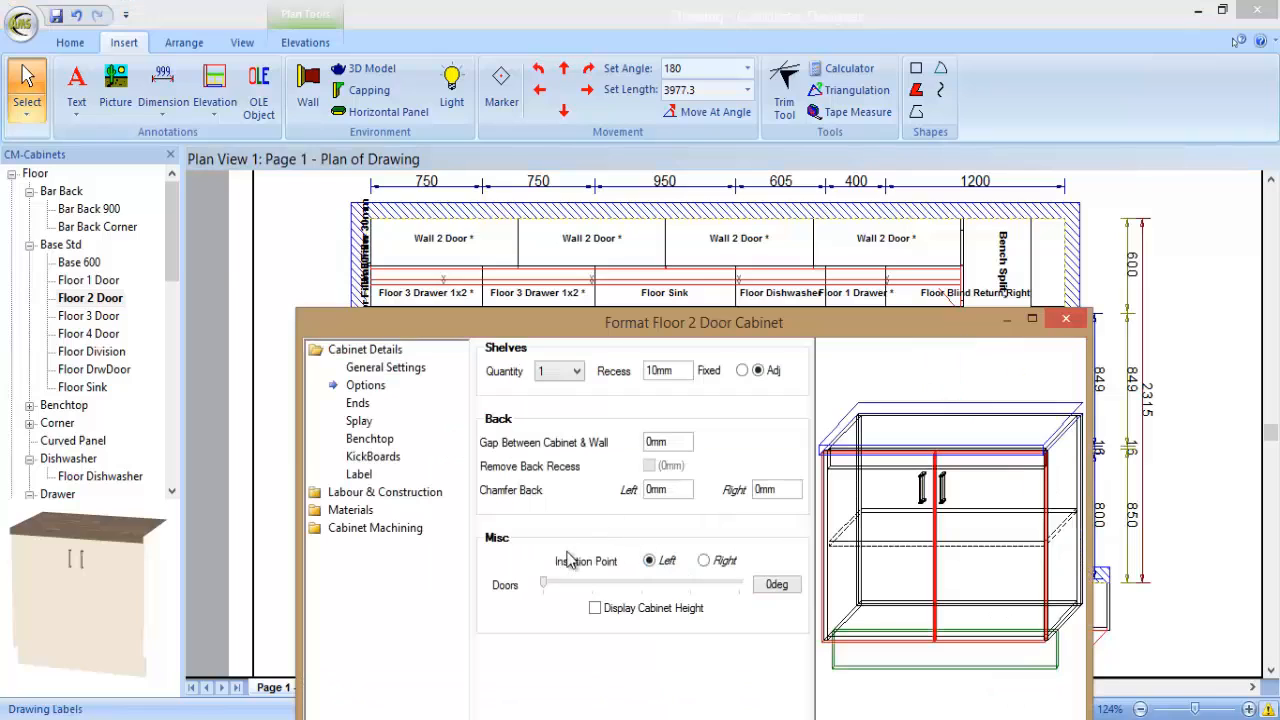
{"action": "left_click", "coordinate": [380, 368]}
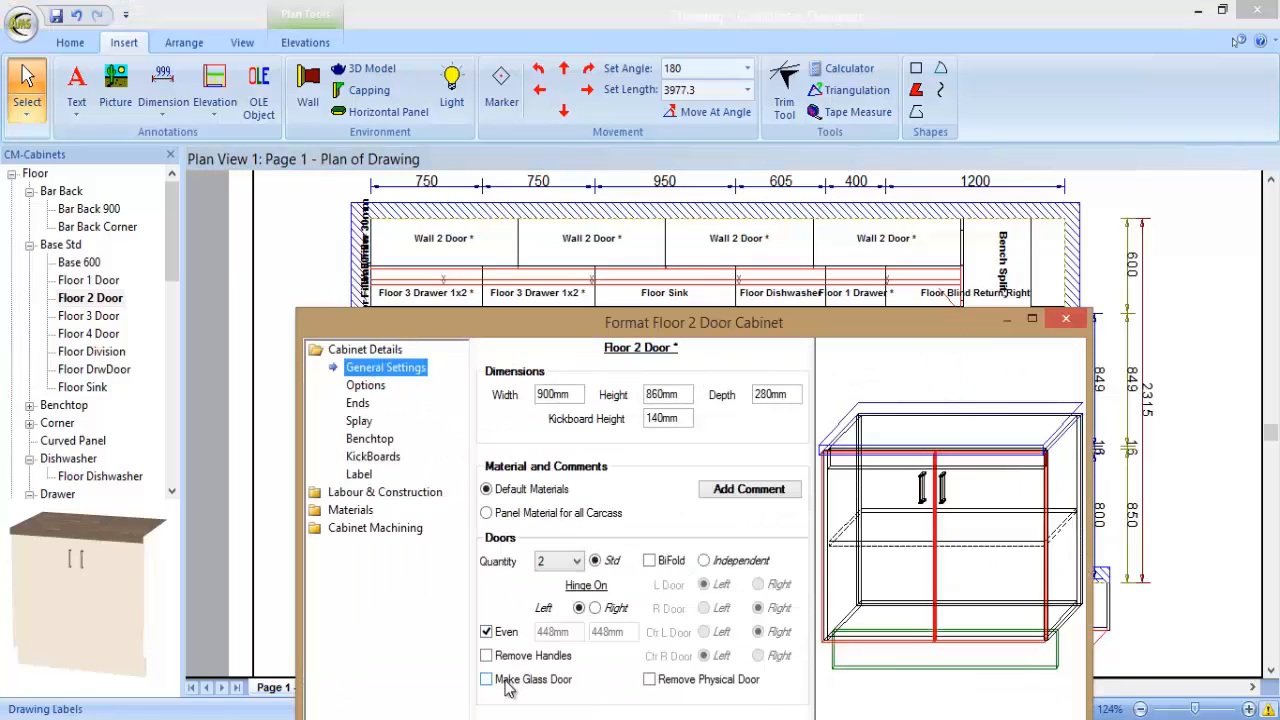
{"action": "left_click", "coordinate": [528, 657]}
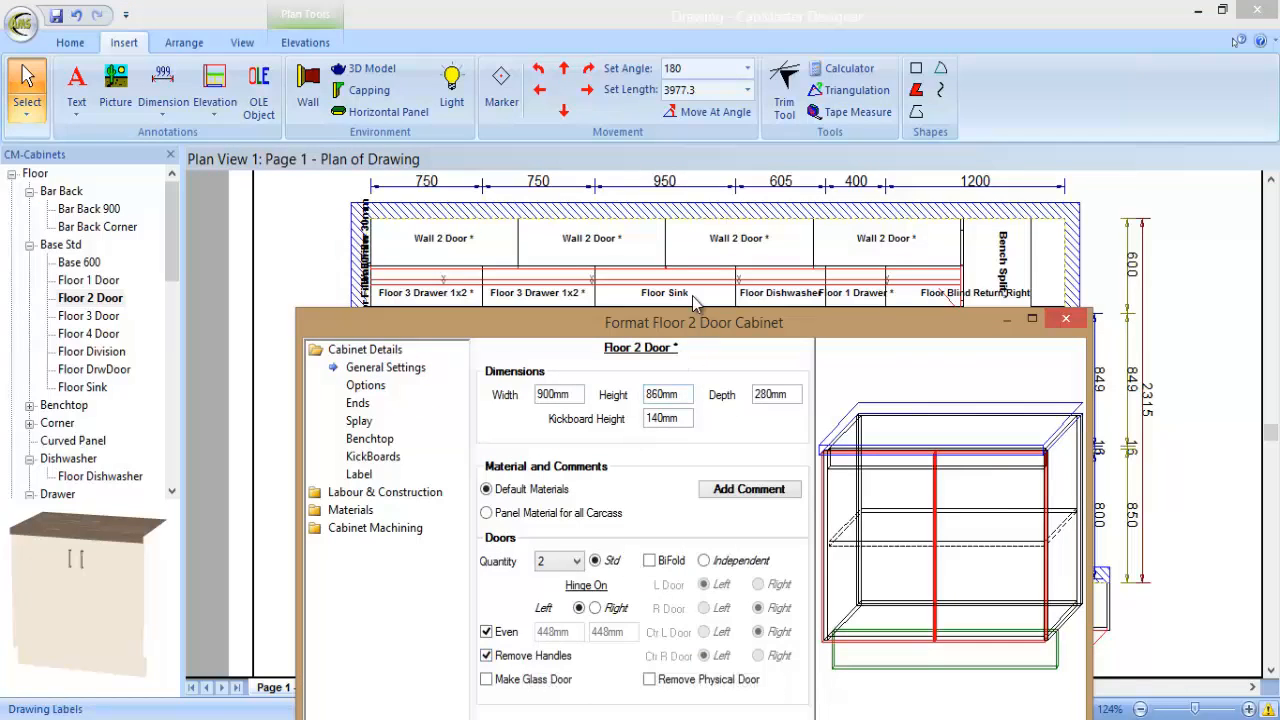
{"action": "left_click_drag", "start_coordinate": [696, 322], "coordinate": [572, 114]}
{"action": "left_click", "coordinate": [632, 592]}
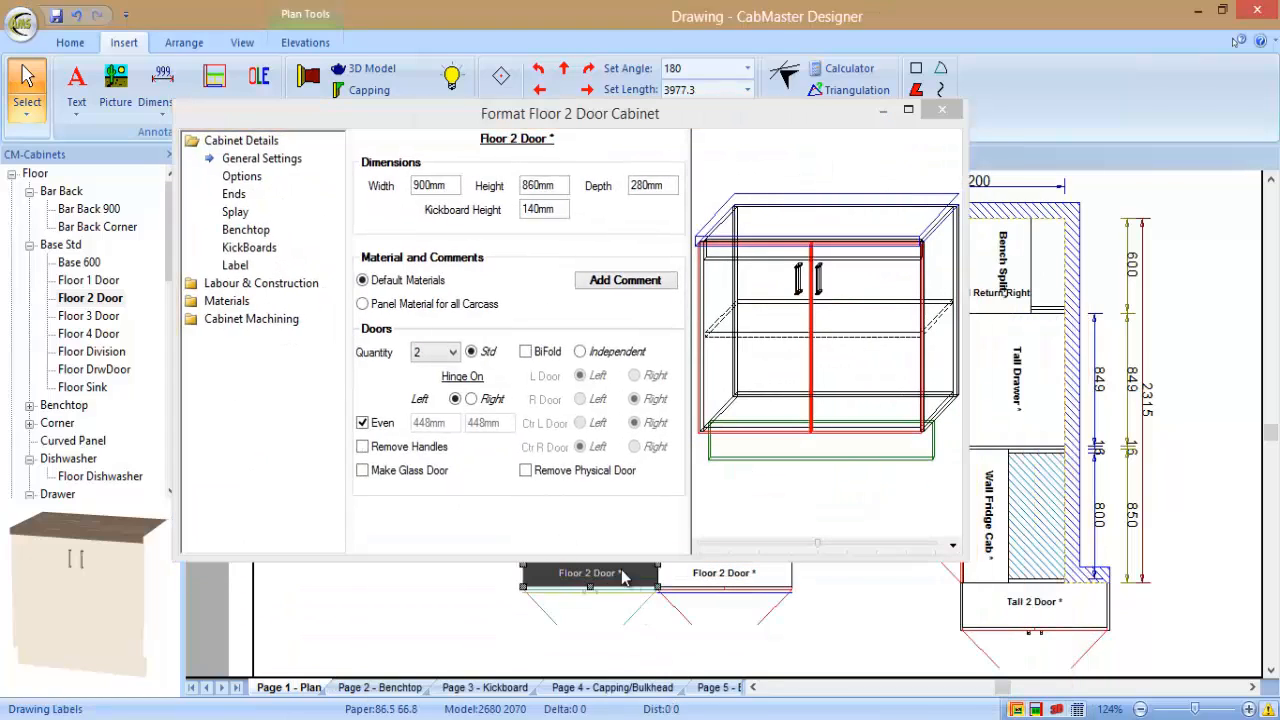
{"action": "left_click", "coordinate": [363, 447]}
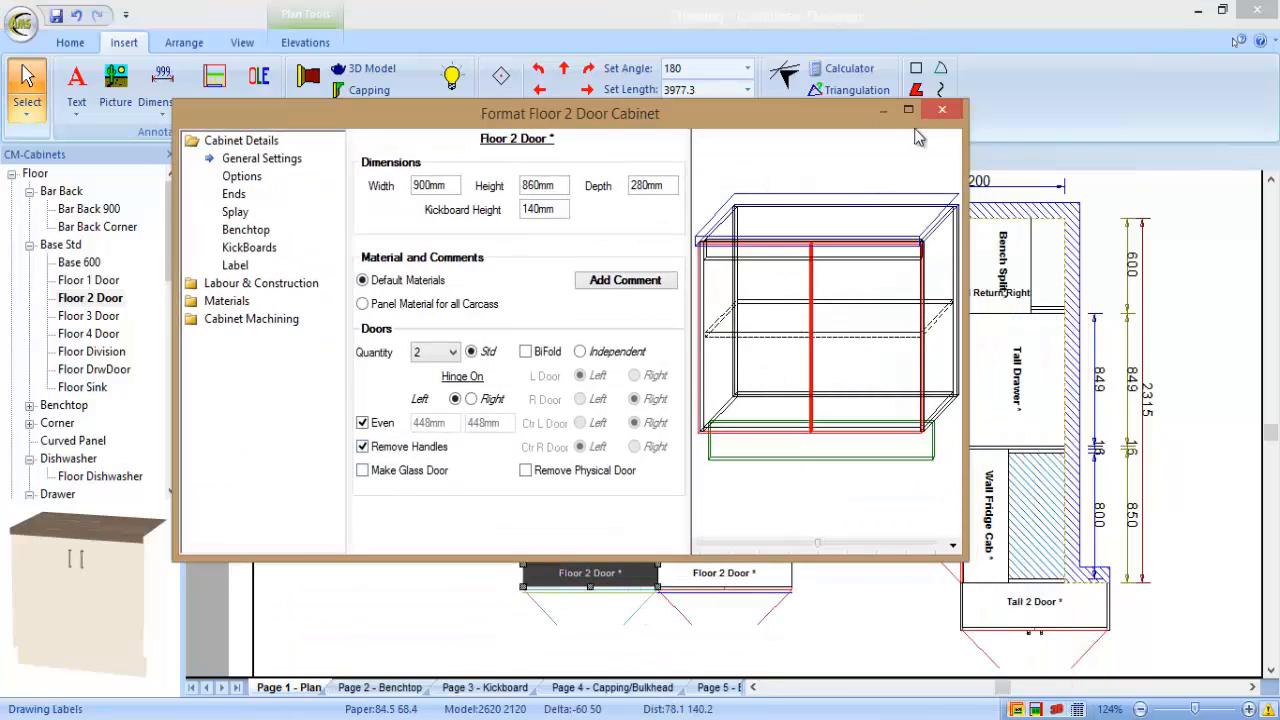
{"action": "left_click", "coordinate": [940, 113]}
Choose the Floor End Panel from the Panel range and remove its benchtop and kickboards
{"action": "scroll", "coordinate": [540, 620], "scroll_direction": "up", "scroll_amount": 5}
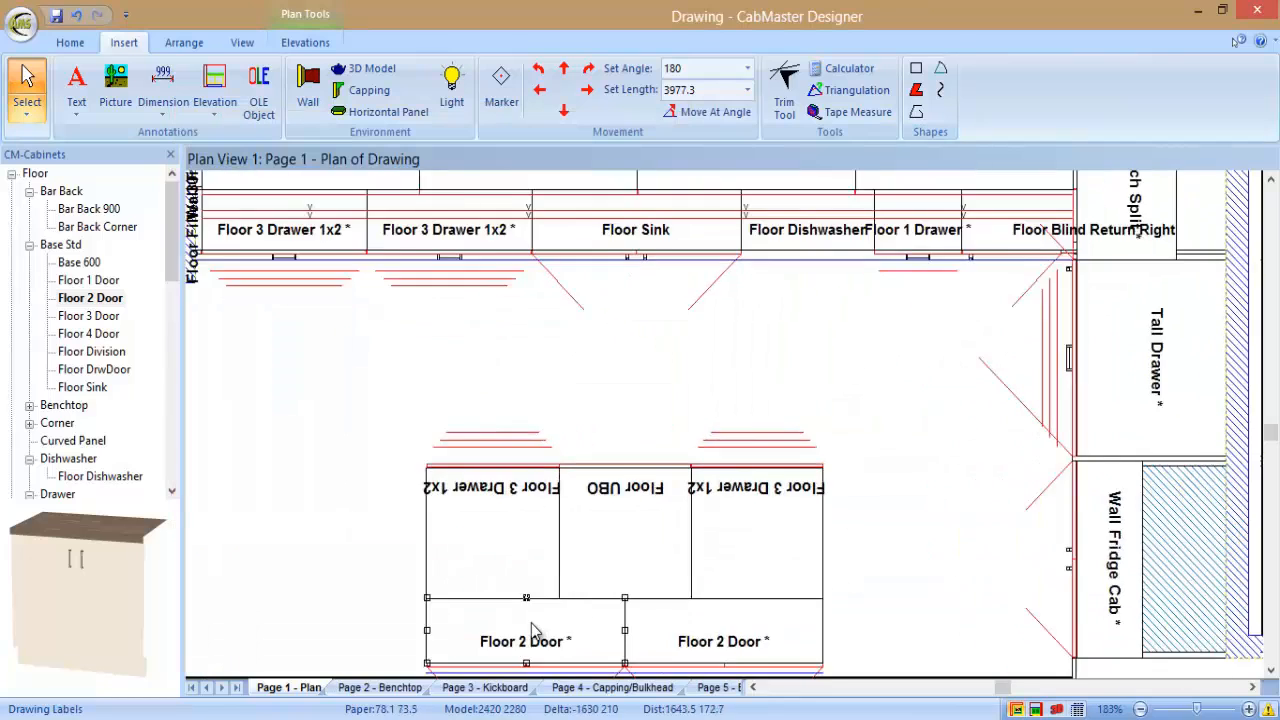
{"action": "middle_click_drag", "start_coordinate": [520, 622], "coordinate": [766, 423]}
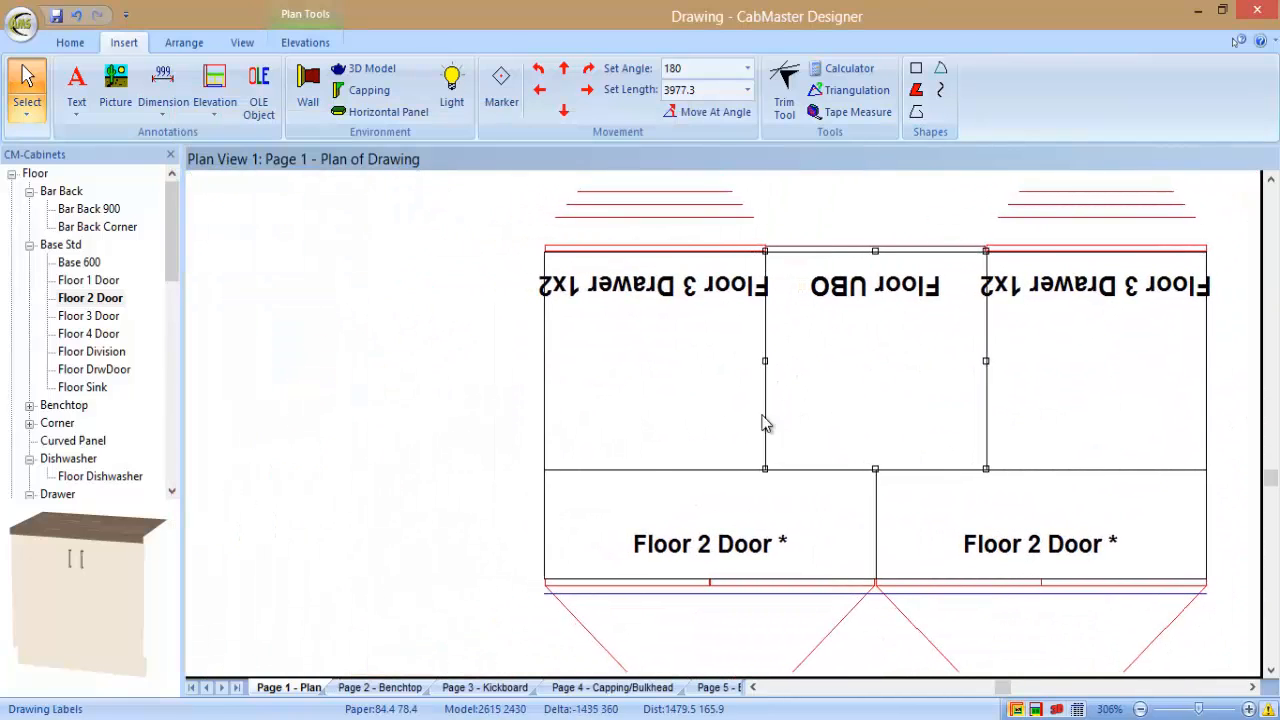
{"action": "left_click_drag", "start_coordinate": [171, 262], "coordinate": [172, 452]}
{"action": "left_click", "coordinate": [30, 405]}
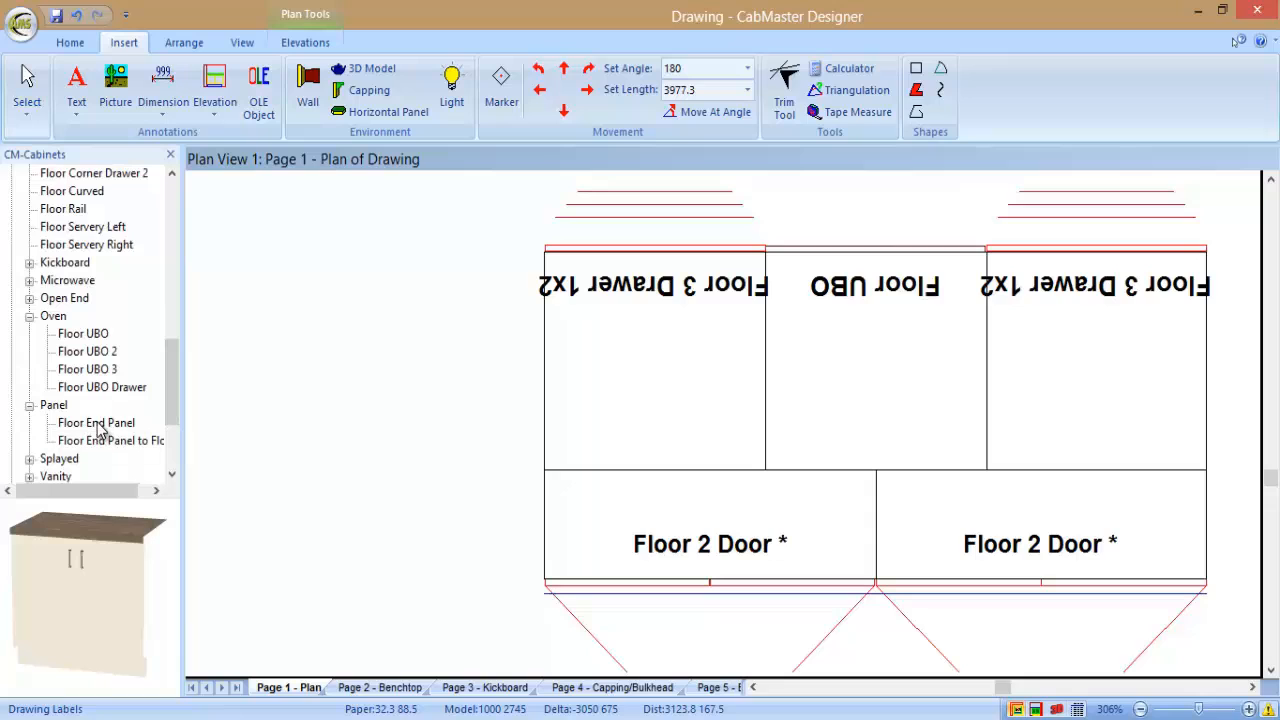
{"action": "left_click", "coordinate": [100, 424]}
{"action": "double_click", "coordinate": [100, 424]}
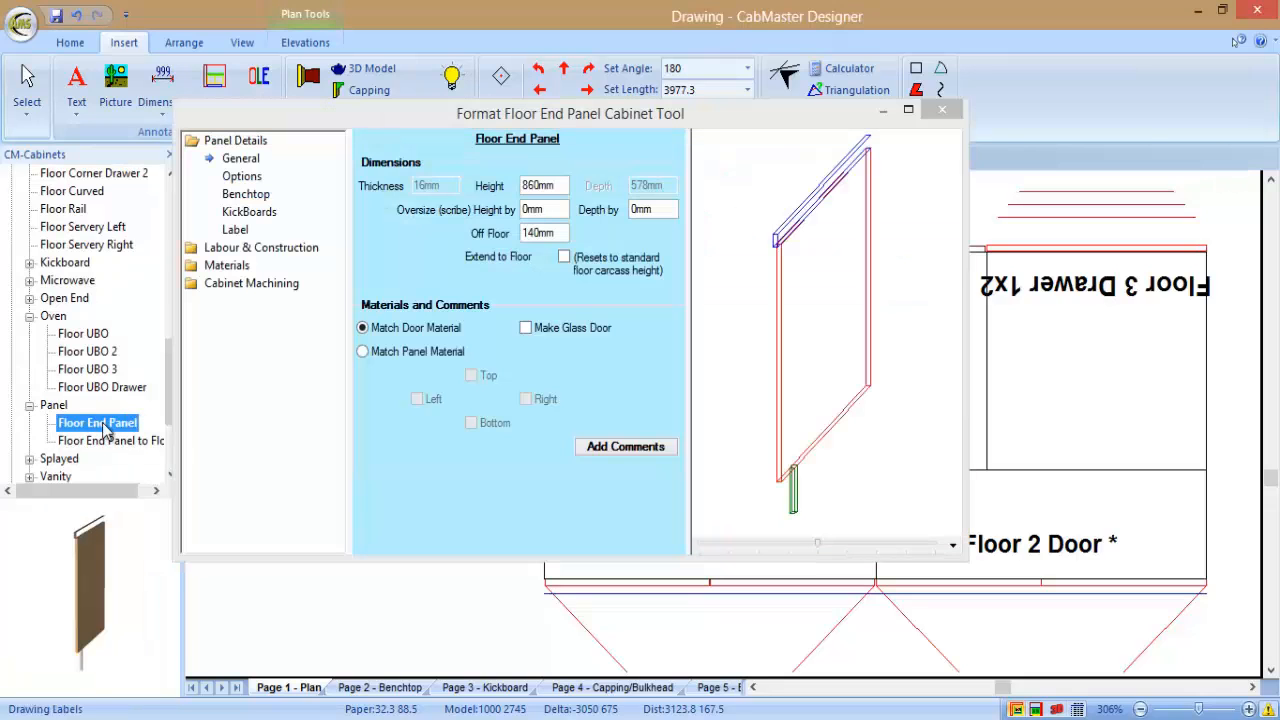
{"action": "left_click", "coordinate": [245, 194]}
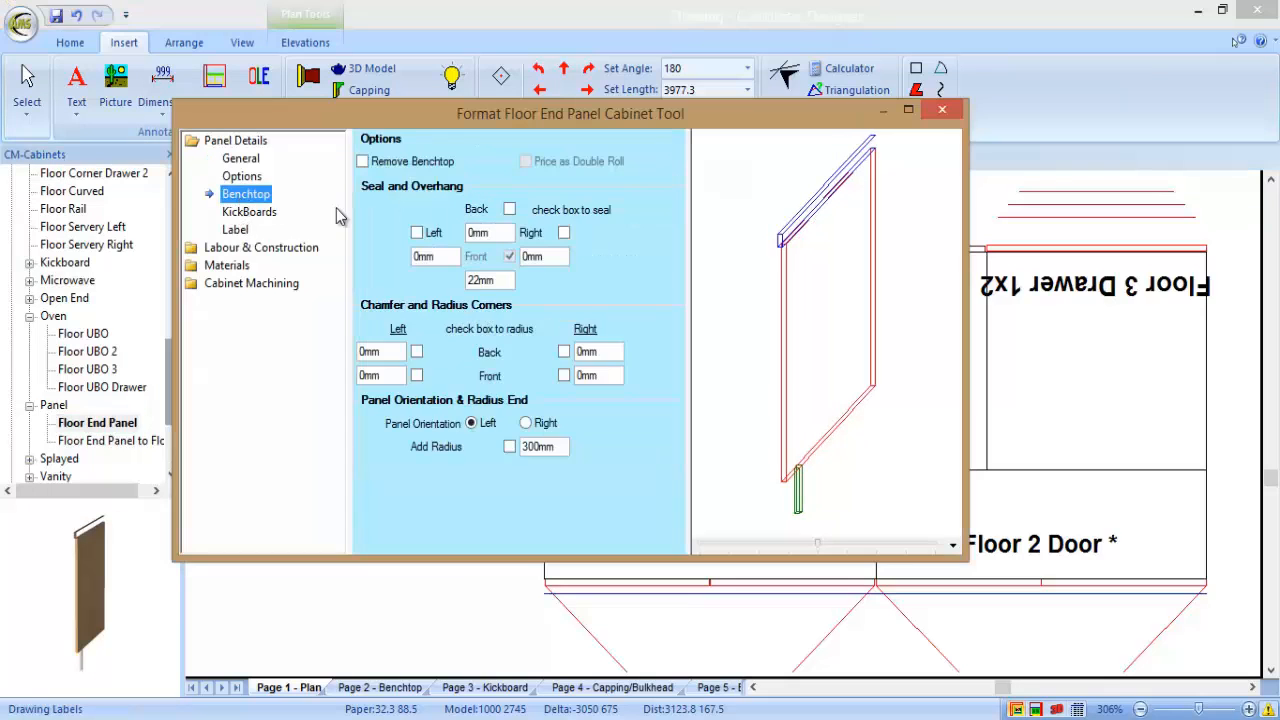
{"action": "left_click", "coordinate": [362, 162]}
{"action": "left_click", "coordinate": [249, 212]}
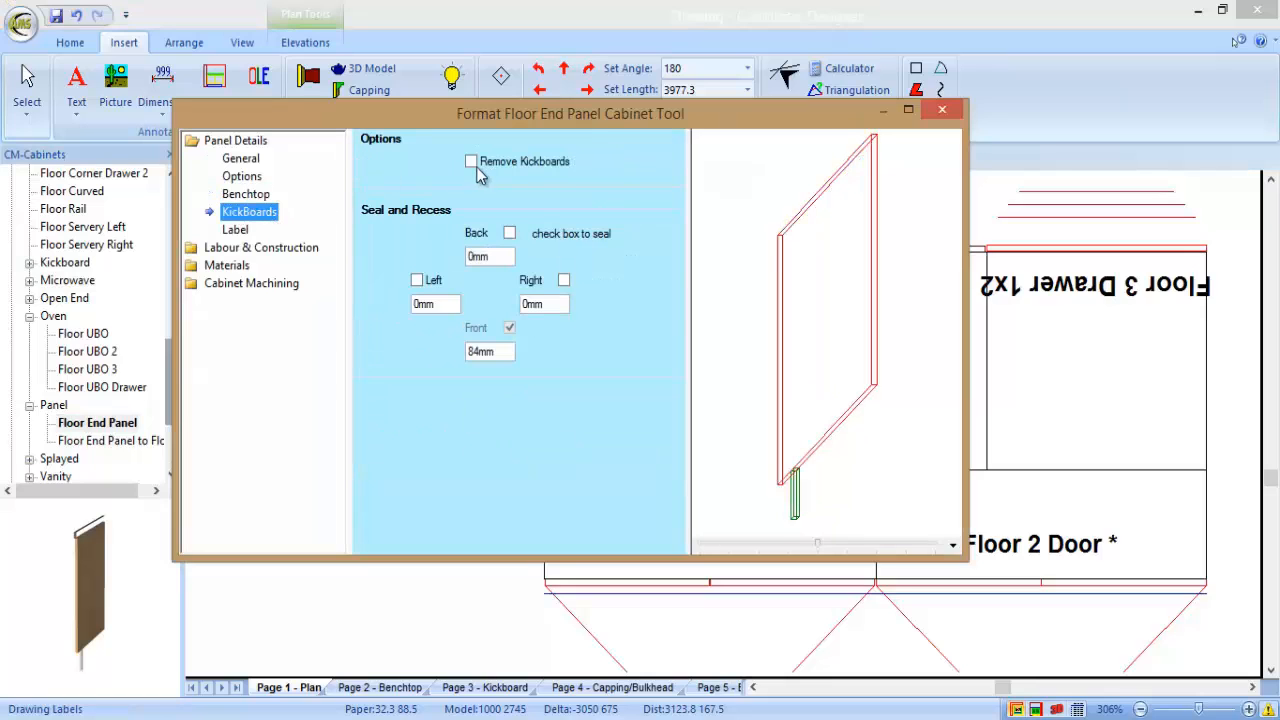
{"action": "left_click", "coordinate": [471, 161]}
Turn off Flush With Doors for the Floor End Panel and set its depth to 300 mm
{"action": "left_click", "coordinate": [241, 176]}
{"action": "left_click", "coordinate": [364, 162]}
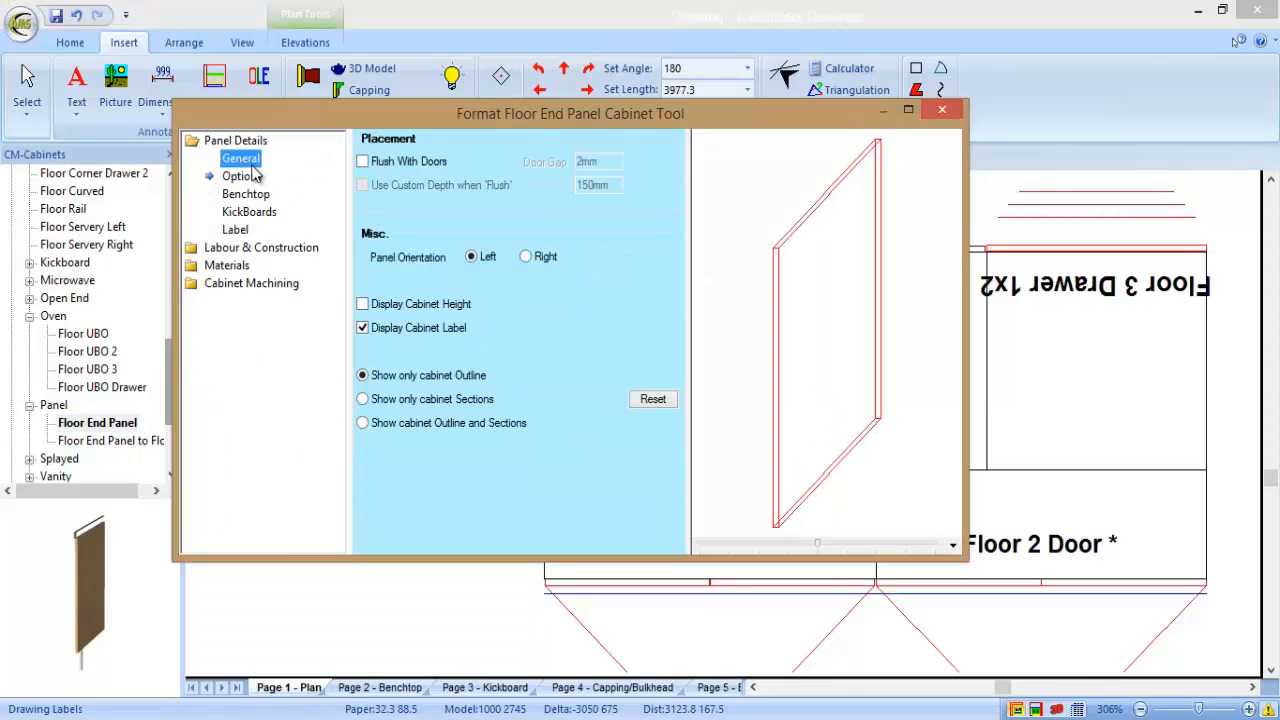
{"action": "left_click", "coordinate": [240, 158]}
{"action": "left_click", "coordinate": [675, 185]}
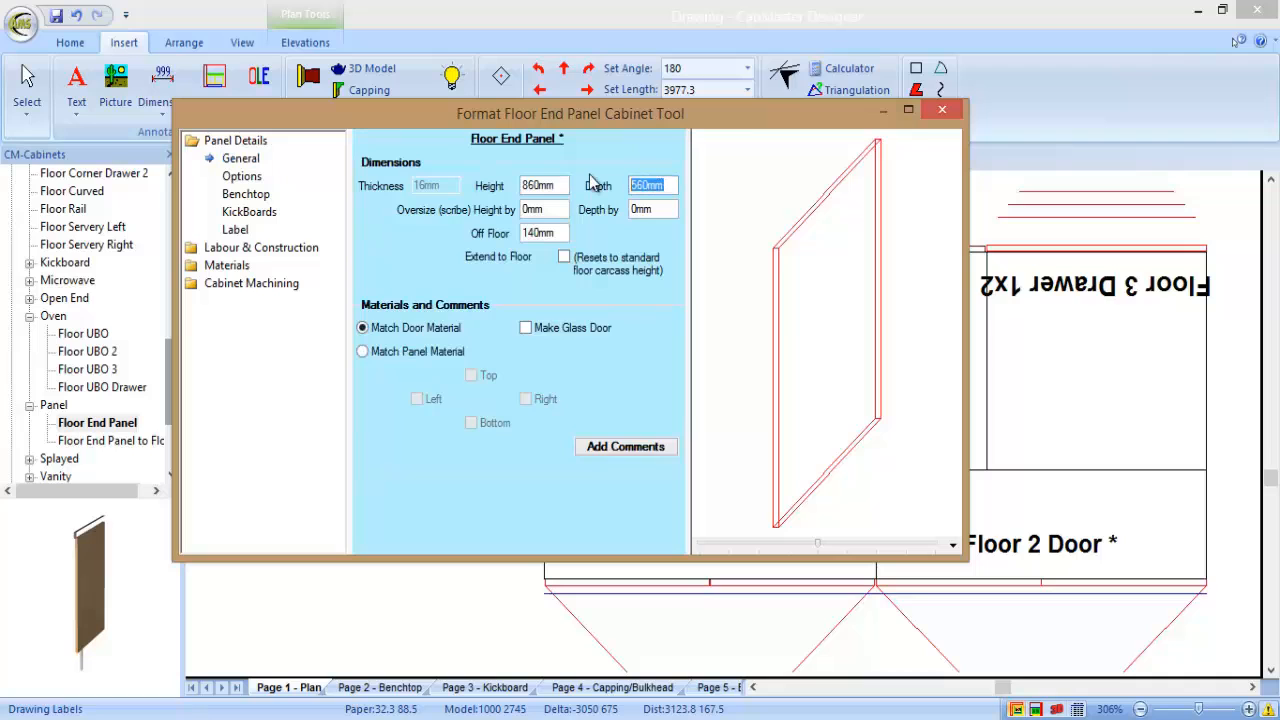
{"action": "key", "text": "Return"}
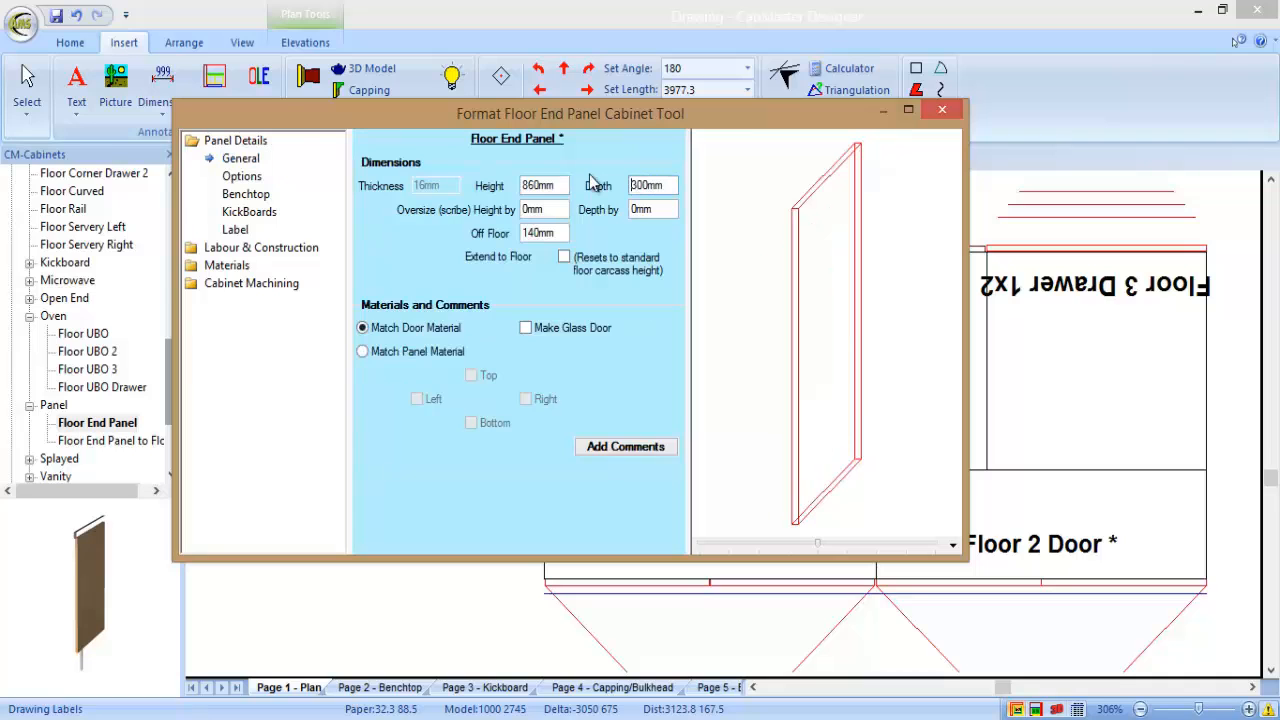
{"action": "left_click", "coordinate": [942, 110]}
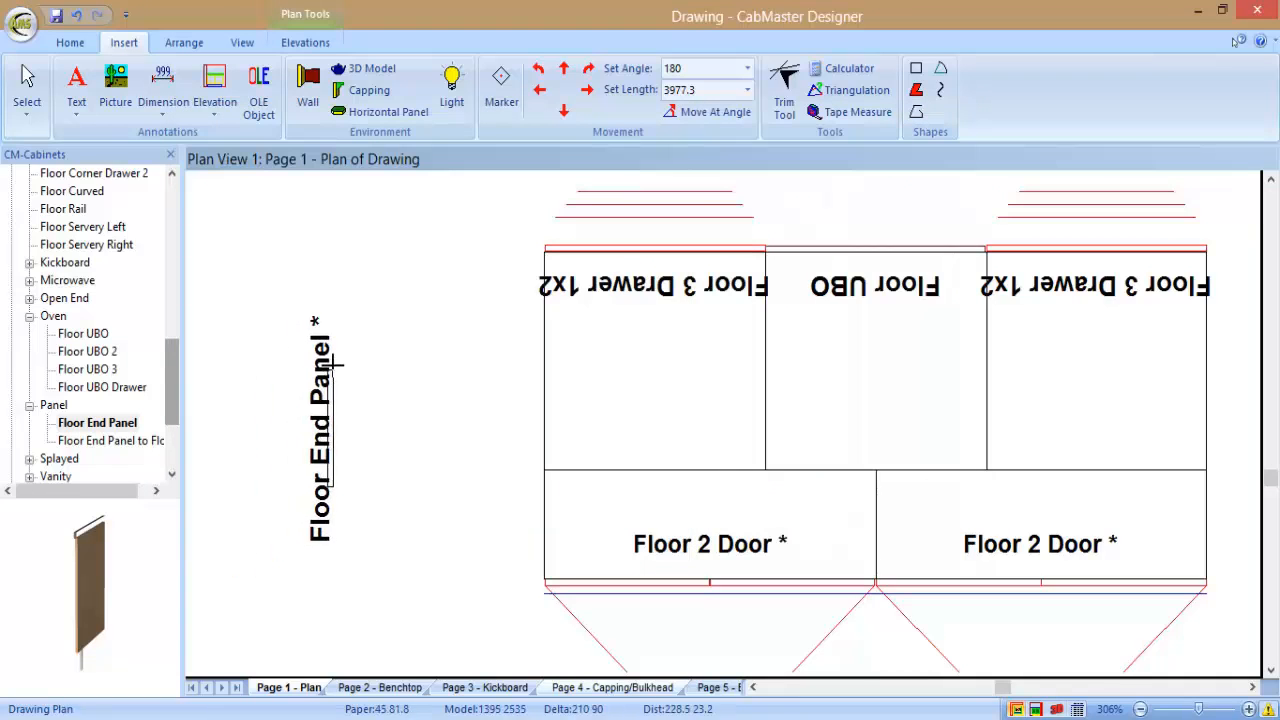
Place the floor end panel, rotate it to lie horizontally in plan, and attach it to the island's left end in line with the drawer fronts
{"action": "left_click", "coordinate": [348, 390]}
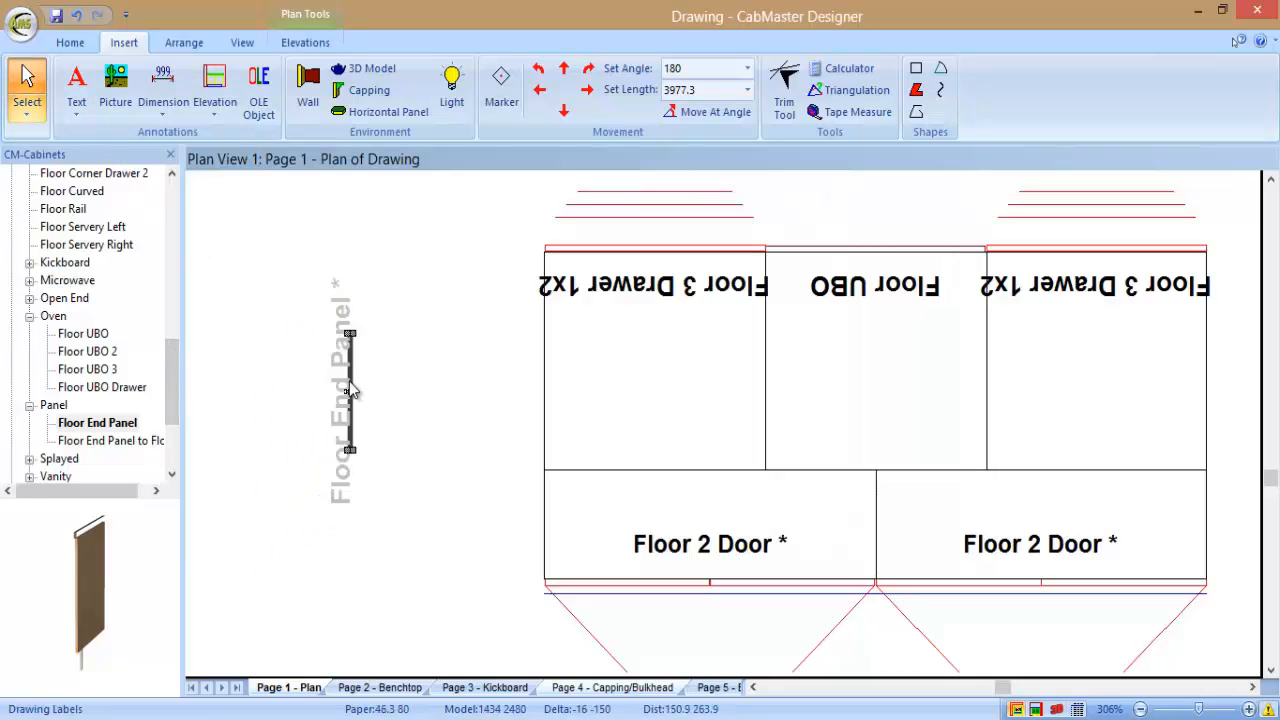
{"action": "key", "text": "space"}
{"action": "key", "text": "space"}
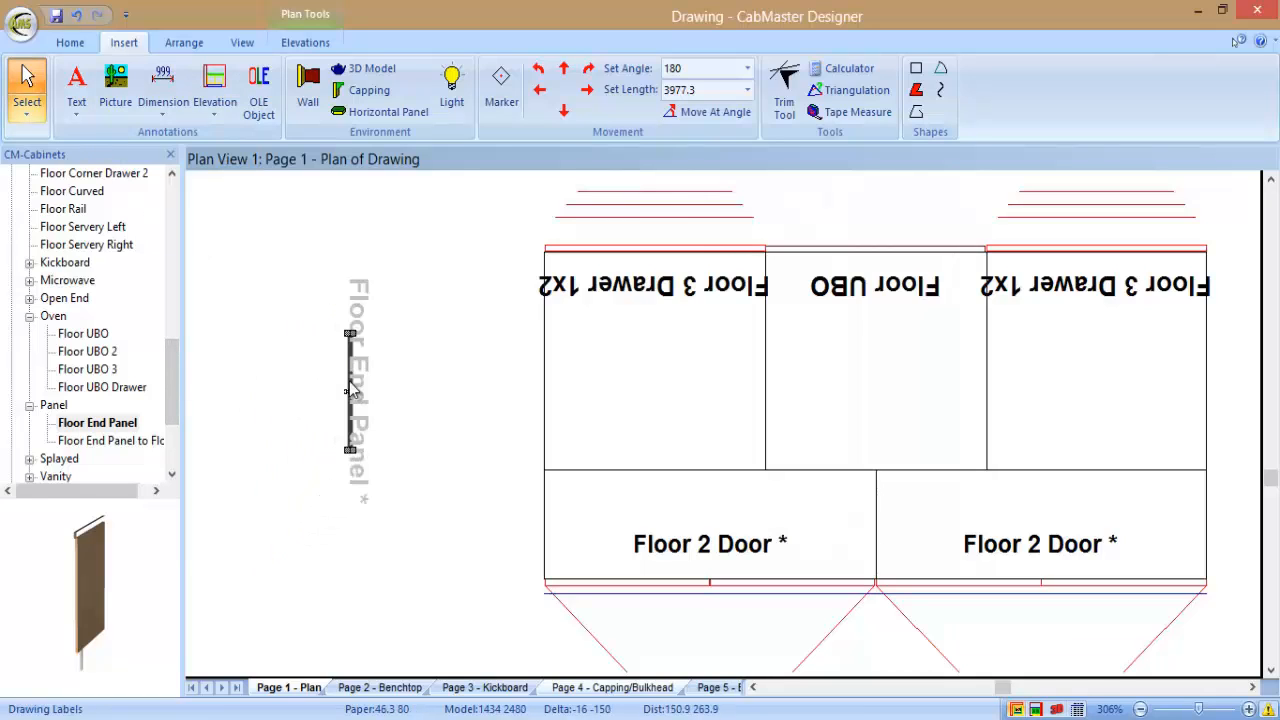
{"action": "key", "text": "space"}
{"action": "left_click_drag", "start_coordinate": [360, 402], "coordinate": [477, 250]}
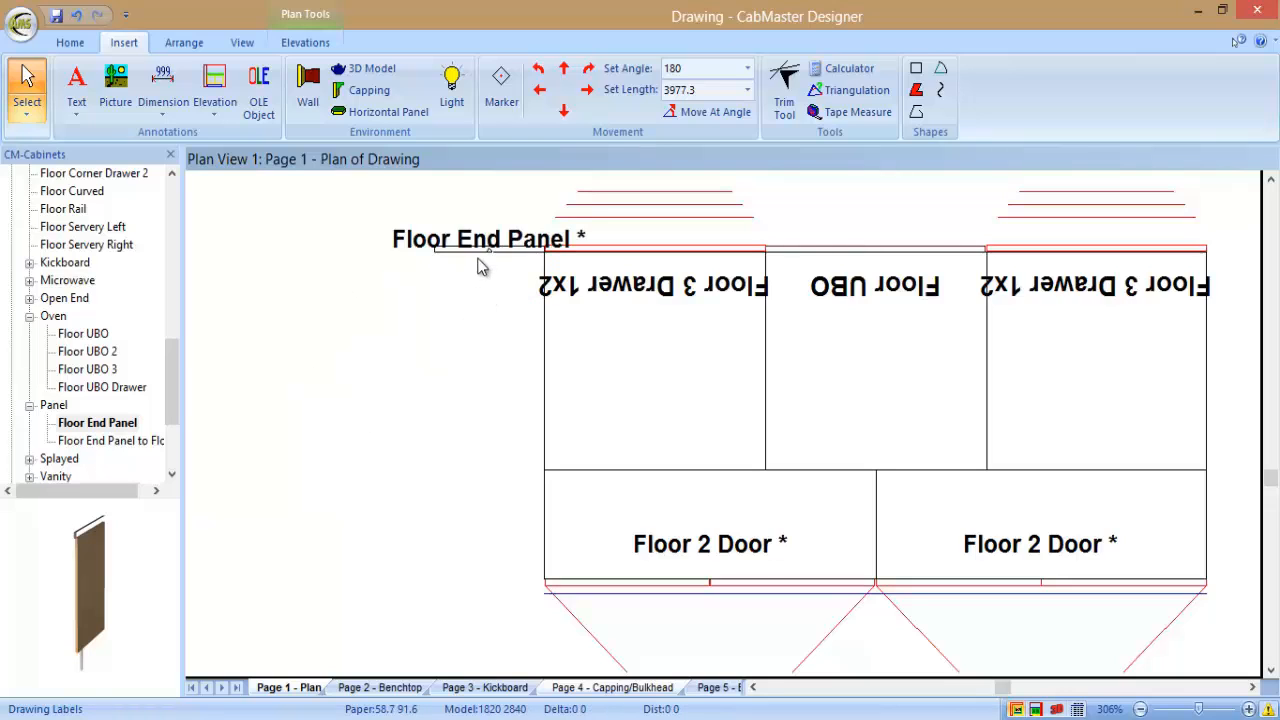
Reuse the placed end panel as the cabinet tool and place a second one at the island's left end, level with the Floor 2 Door fronts
{"action": "right_click", "coordinate": [443, 249]}
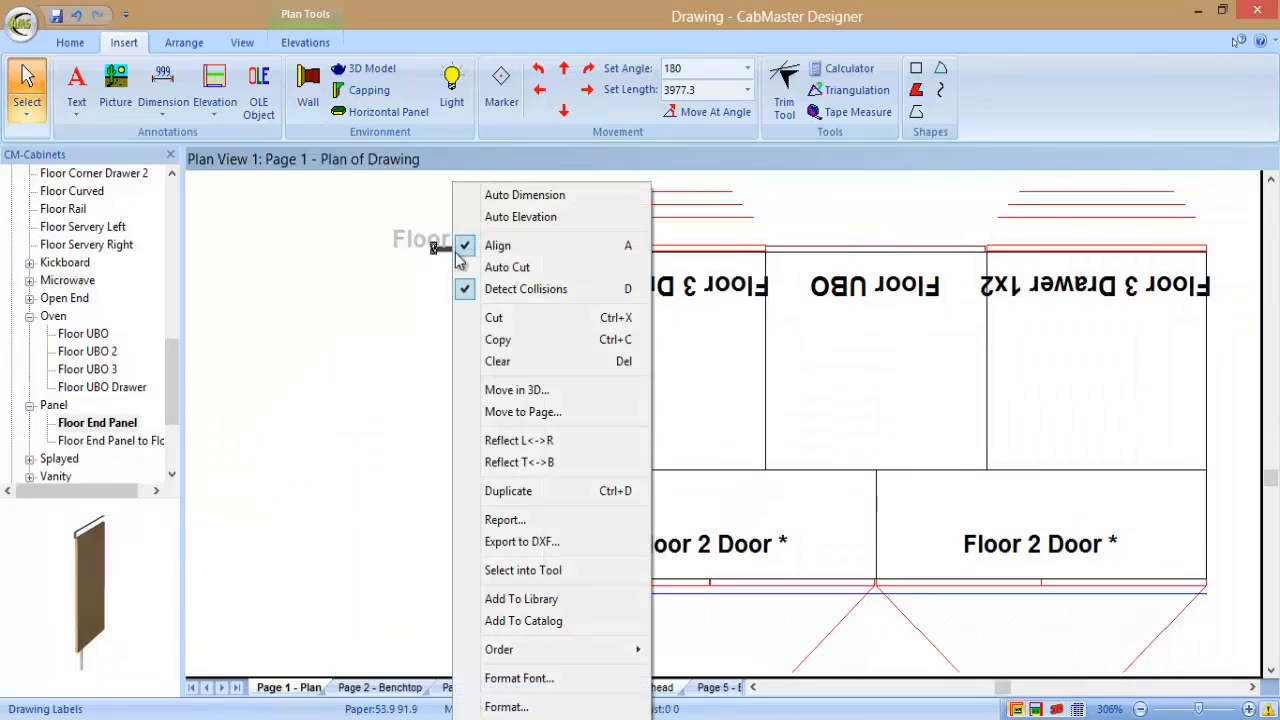
{"action": "left_click", "coordinate": [522, 570]}
{"action": "left_click", "coordinate": [72, 42]}
{"action": "left_click", "coordinate": [465, 95]}
{"action": "left_click", "coordinate": [420, 566]}
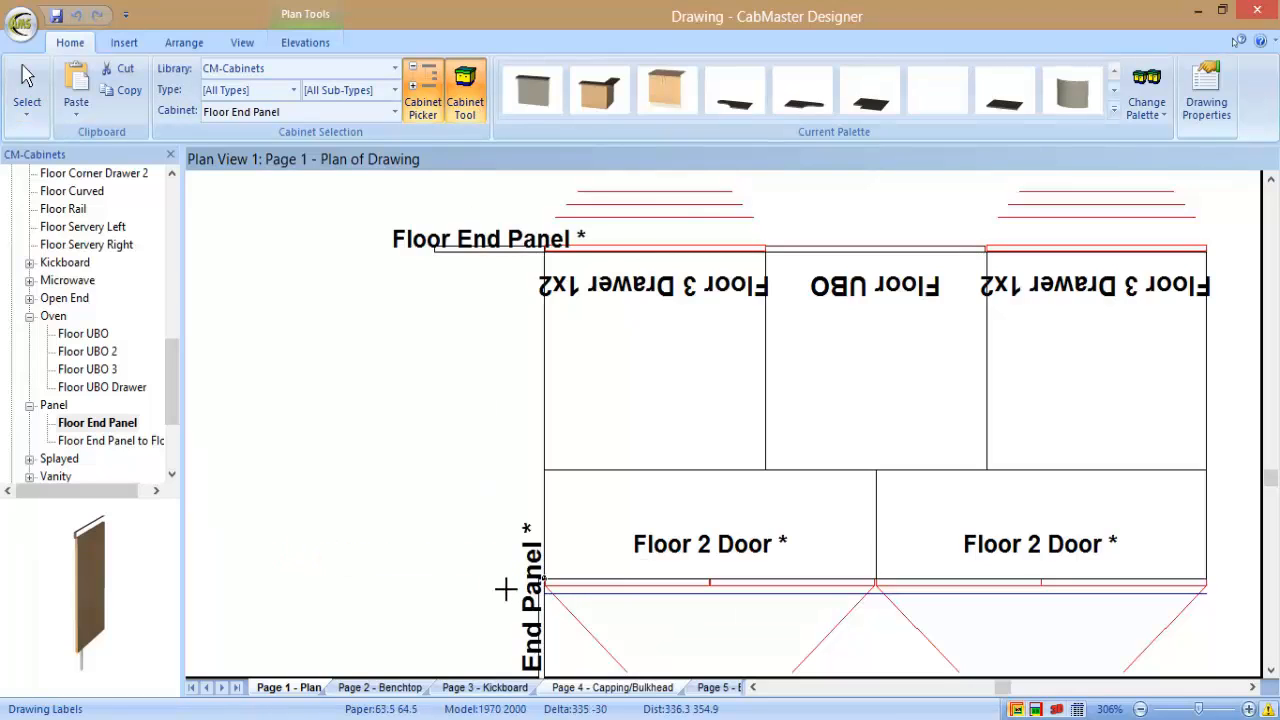
{"action": "left_click", "coordinate": [497, 587]}
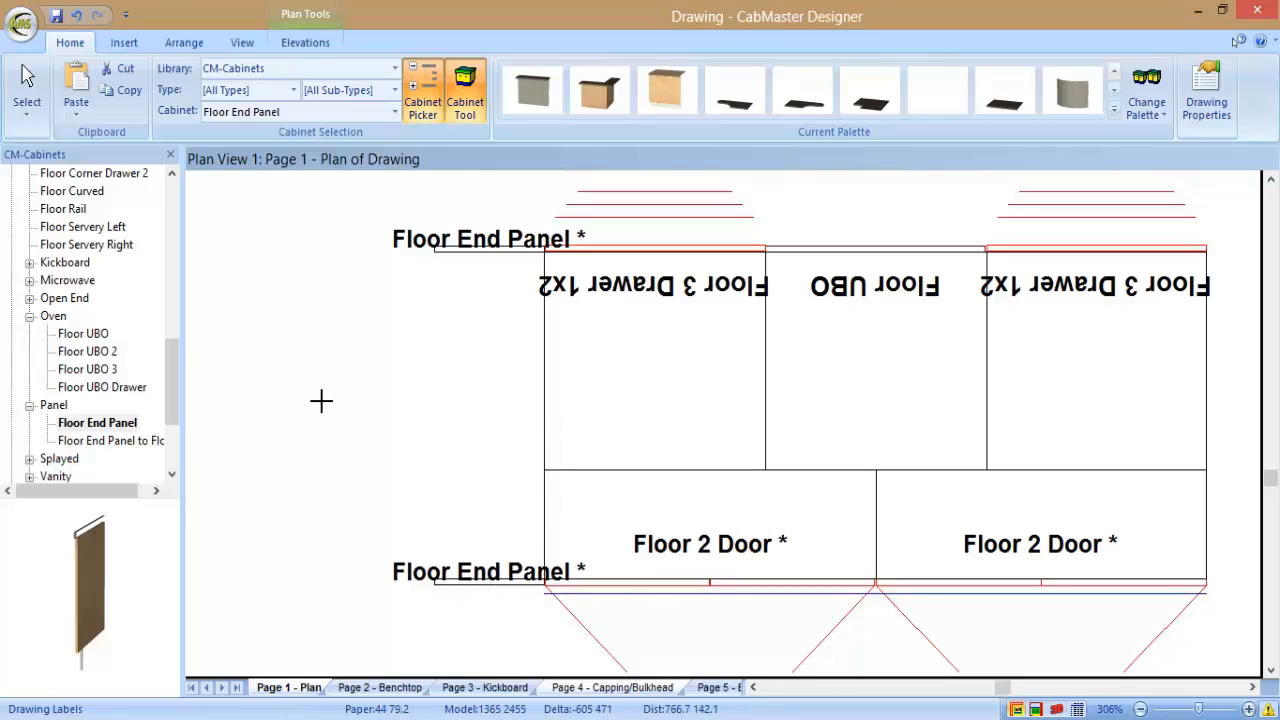
Duplicate an island Floor 2 Door cabinet, turn it to face left, and fit it between the two end panels
{"action": "scroll", "coordinate": [177, 290], "scroll_direction": "up", "scroll_amount": 3}
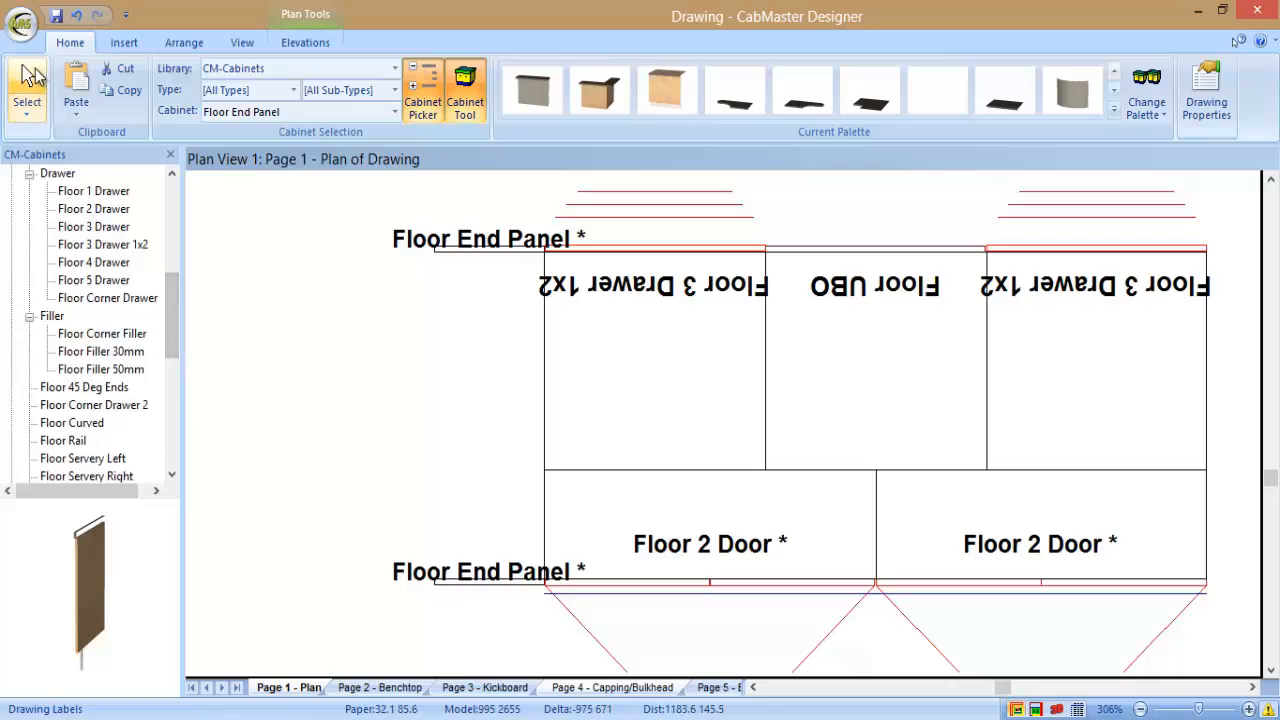
{"action": "left_click", "coordinate": [27, 85]}
{"action": "left_click", "coordinate": [672, 520]}
{"action": "right_click", "coordinate": [672, 520]}
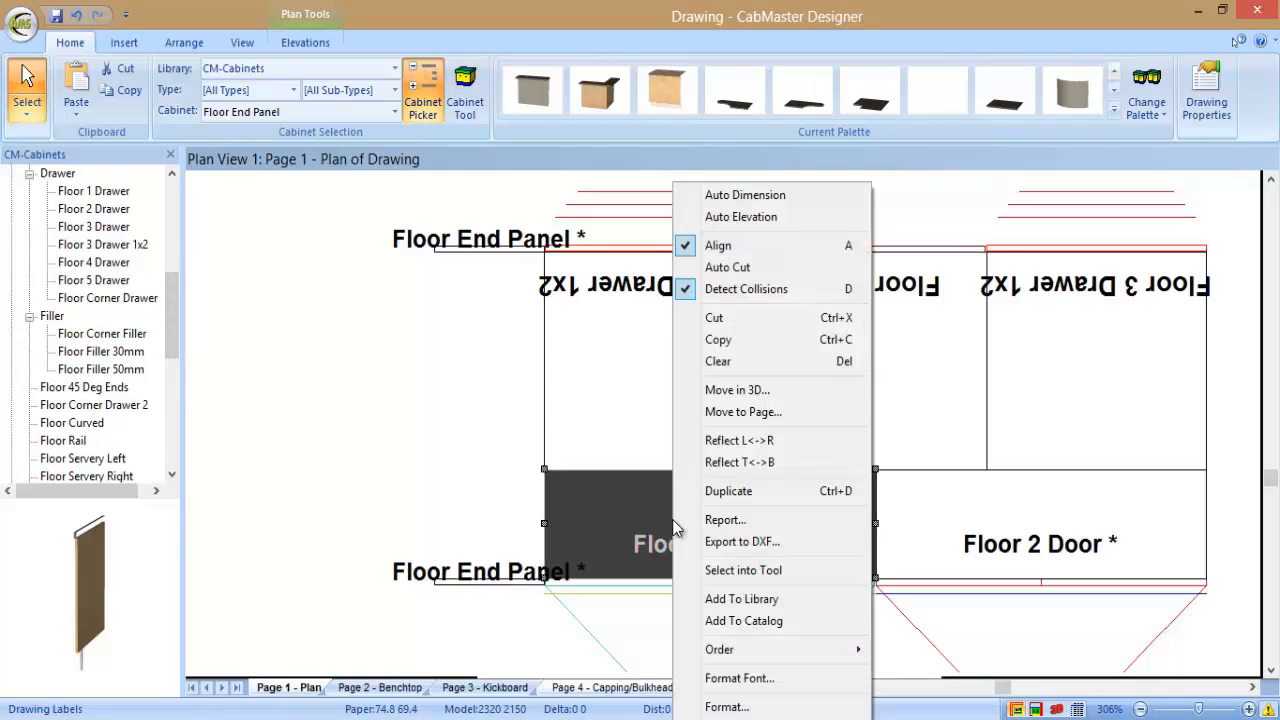
{"action": "left_click", "coordinate": [728, 491]}
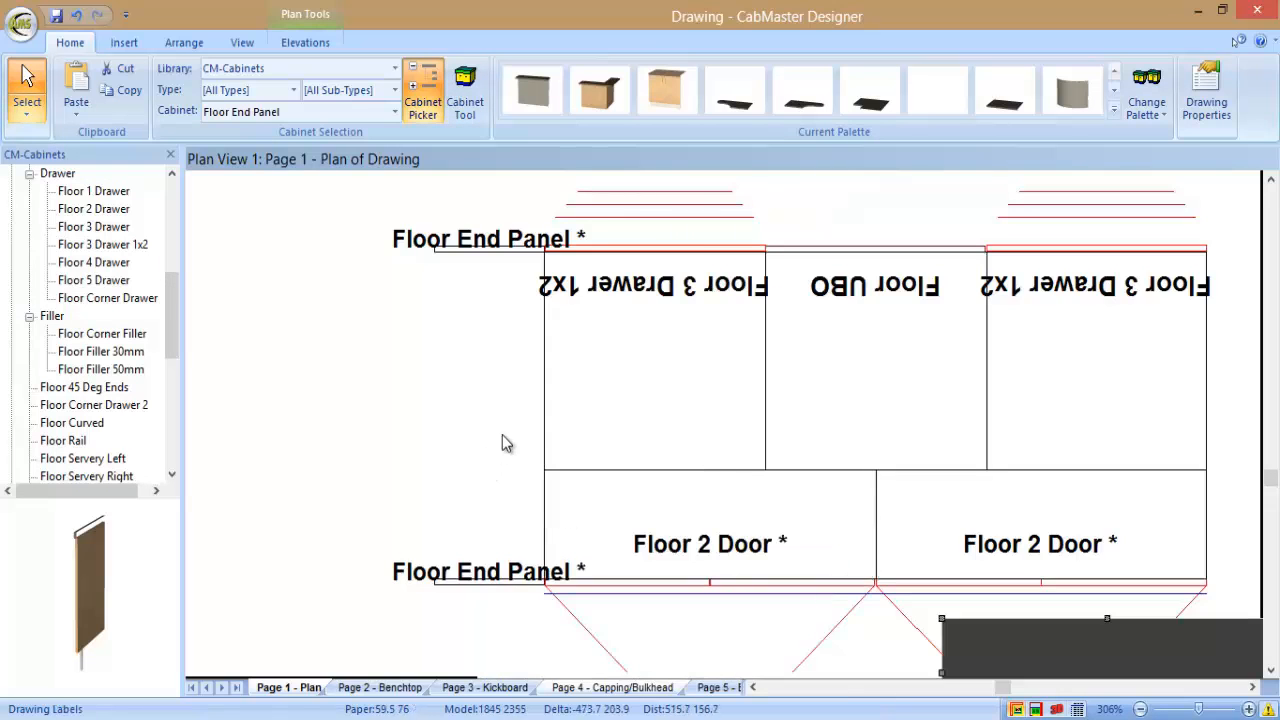
{"action": "left_click_drag", "start_coordinate": [1107, 620], "coordinate": [330, 401]}
{"action": "left_click_drag", "start_coordinate": [307, 217], "coordinate": [500, 323]}
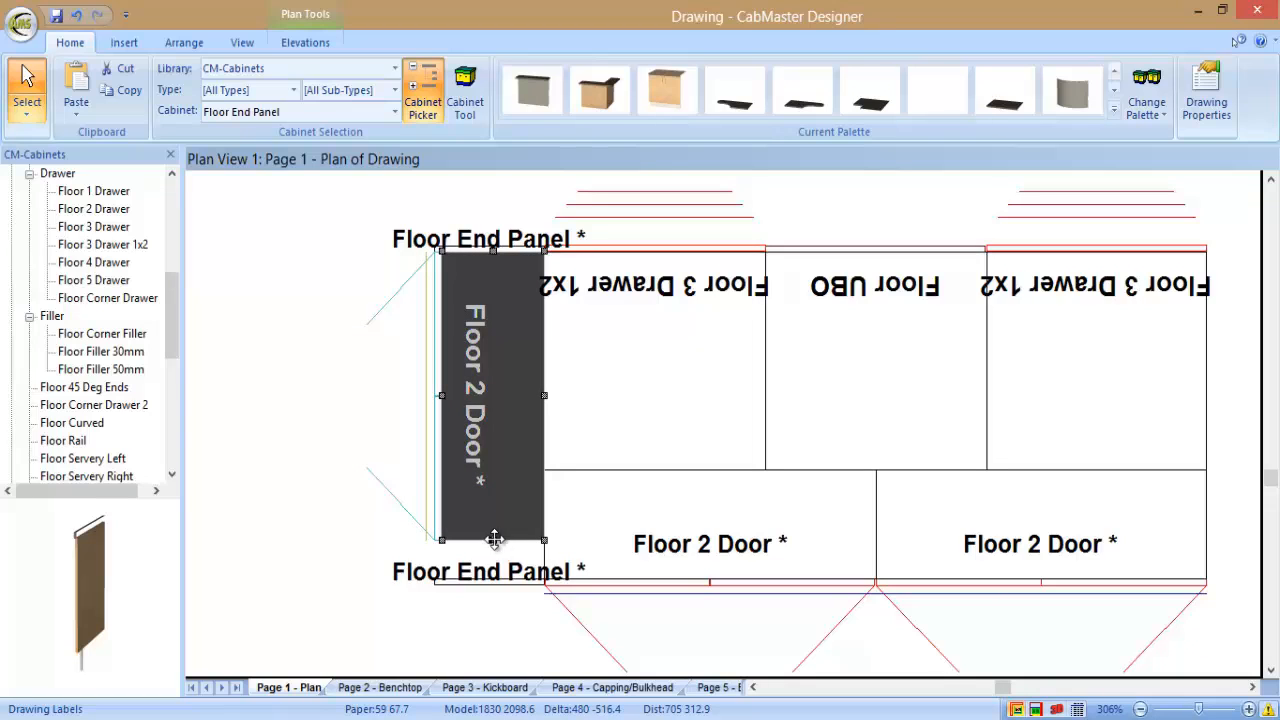
{"action": "left_click", "coordinate": [497, 638]}
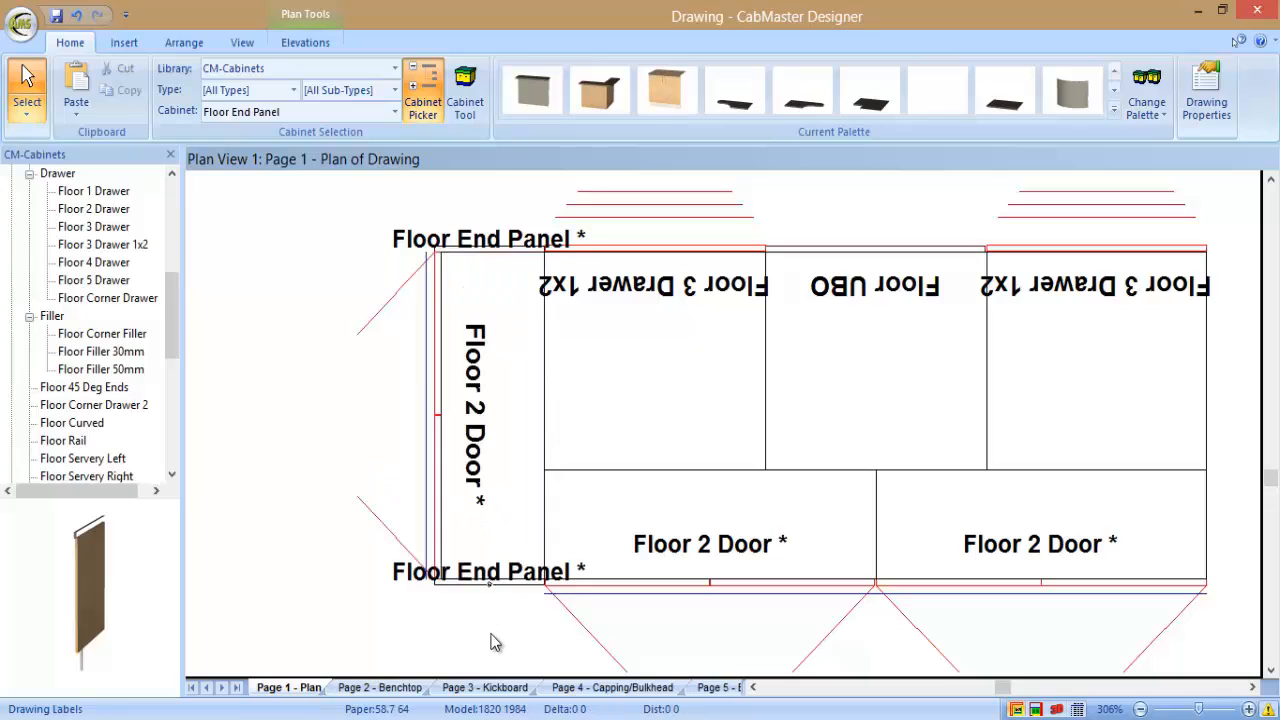
Hide the cabinet labels of both floor end panels
{"action": "double_click", "coordinate": [505, 586]}
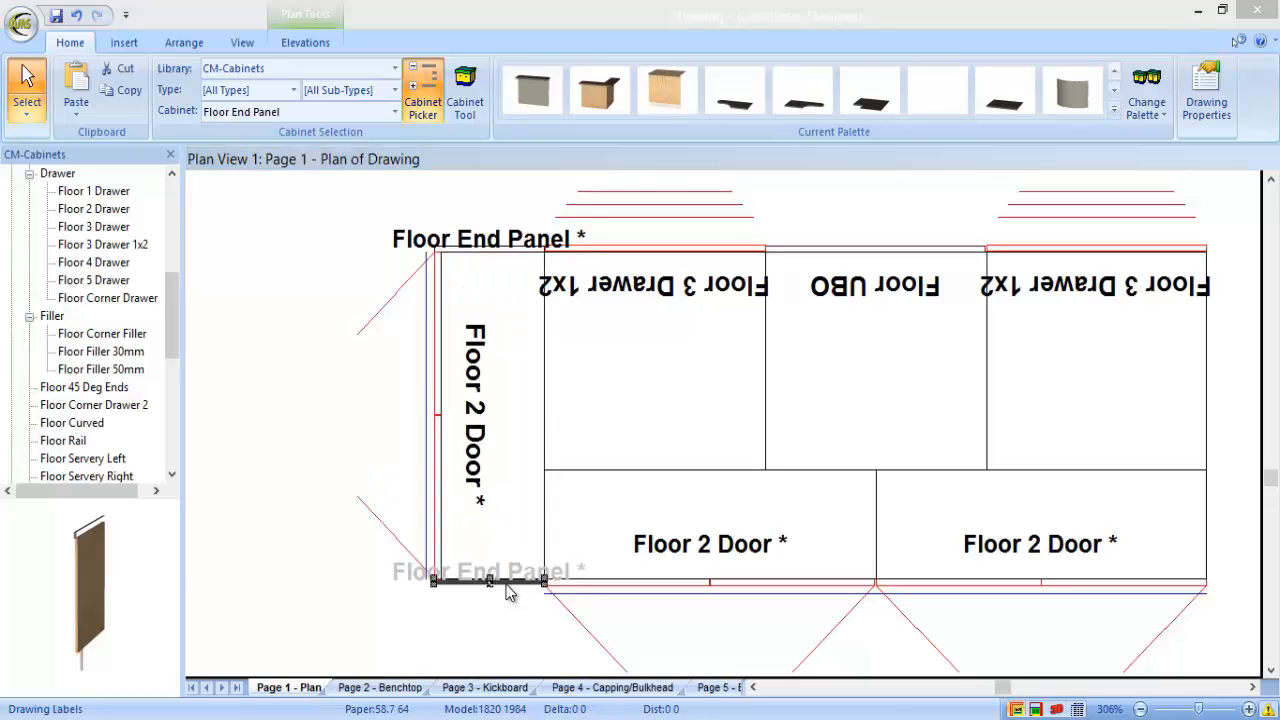
{"action": "left_click", "coordinate": [236, 230]}
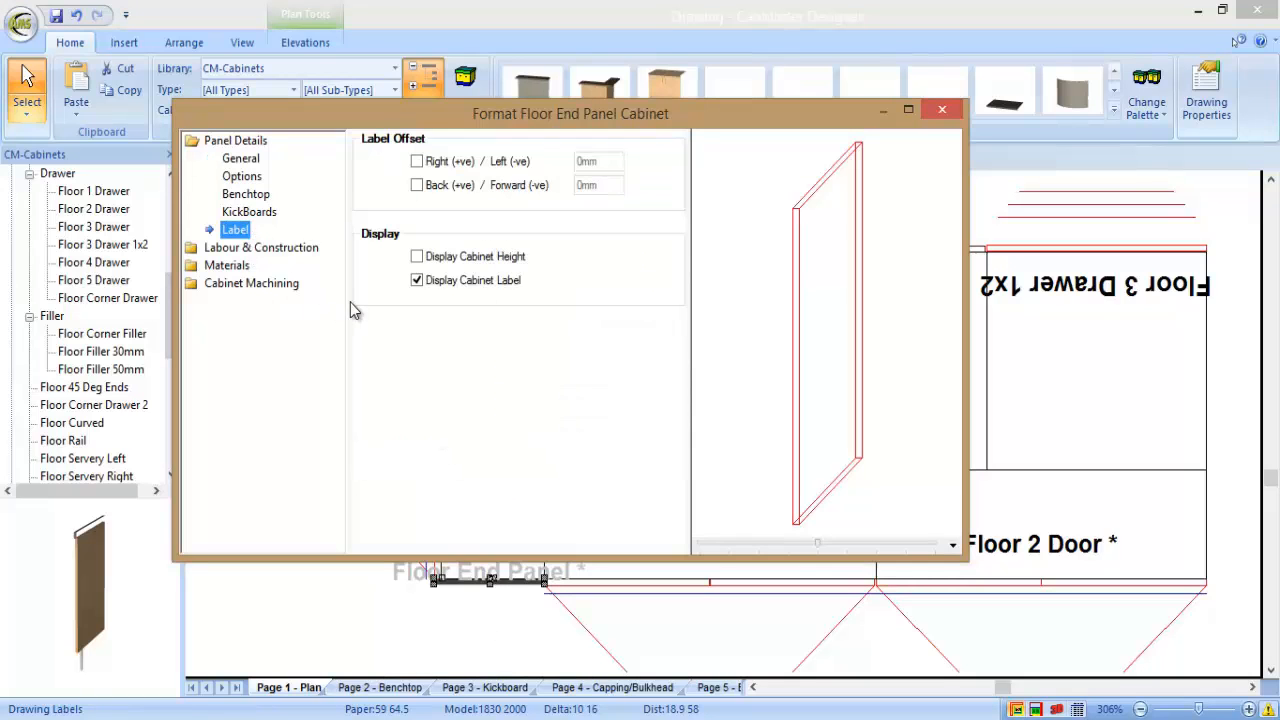
{"action": "left_click", "coordinate": [418, 282]}
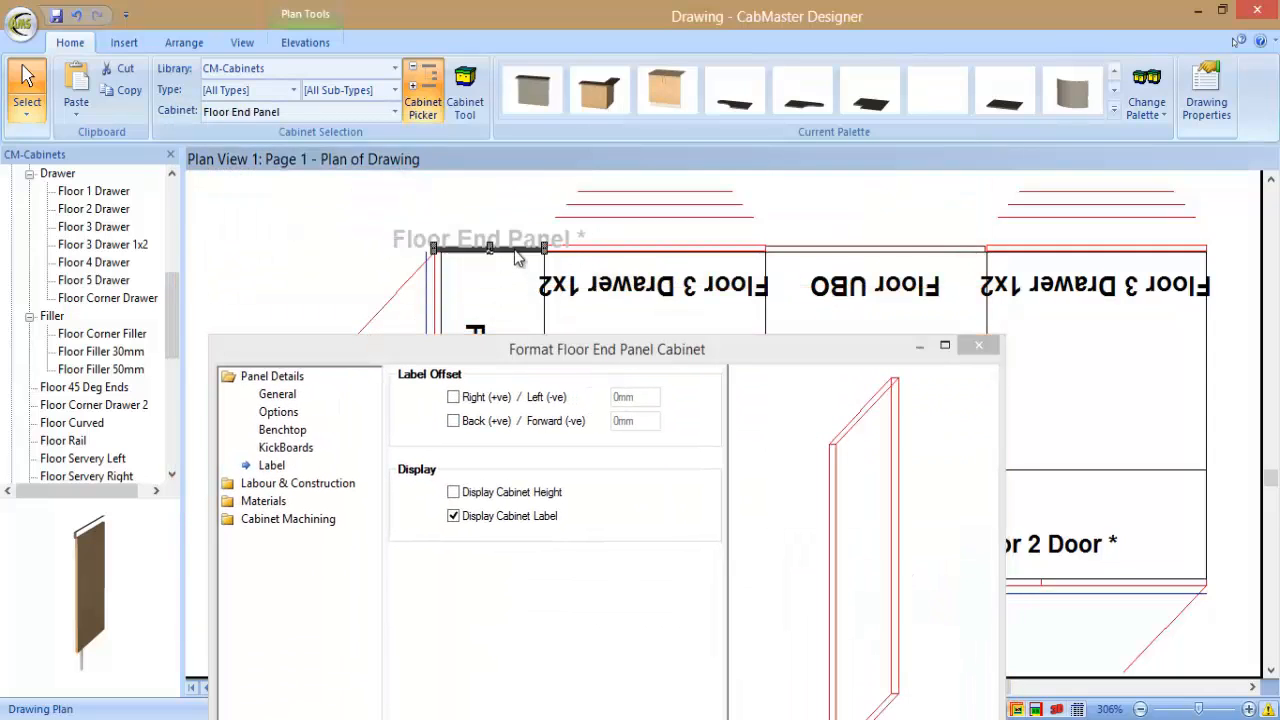
{"action": "left_click", "coordinate": [493, 515]}
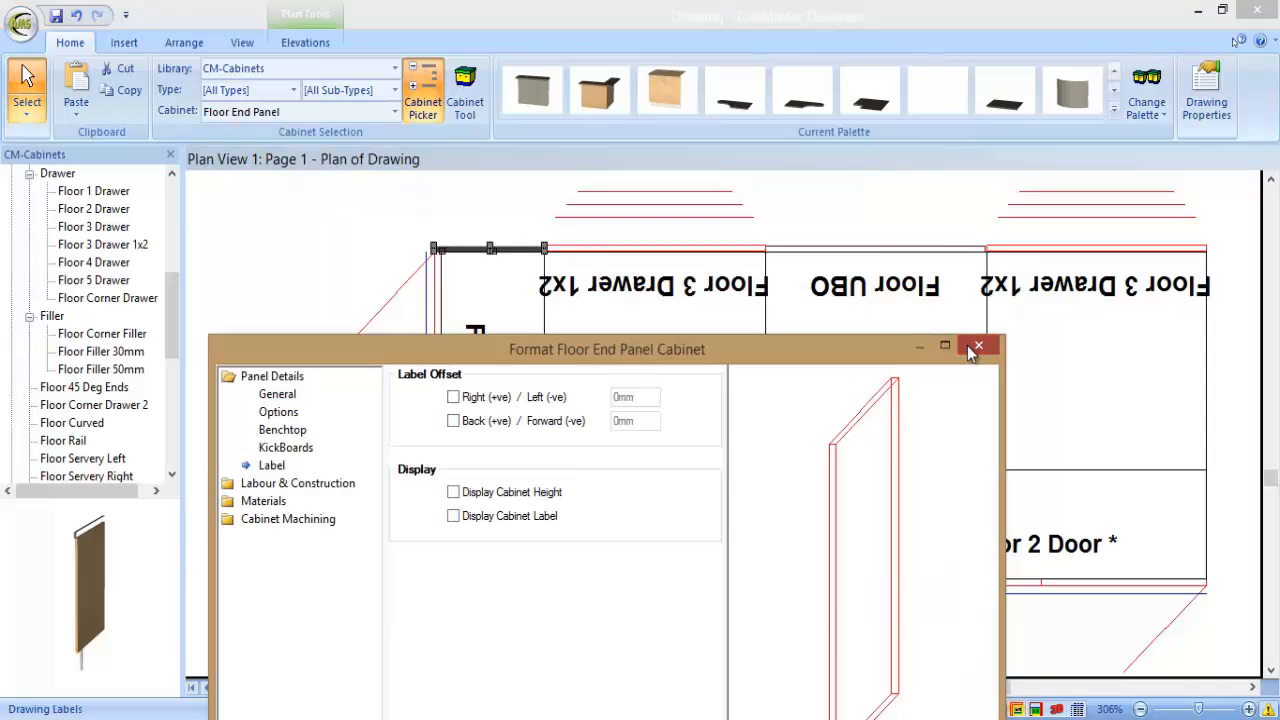
{"action": "left_click", "coordinate": [976, 346]}
Remove the benchtops from the three Floor 2 Door cabinets around the island
{"action": "left_click", "coordinate": [620, 400]}
{"action": "left_click", "coordinate": [781, 452]}
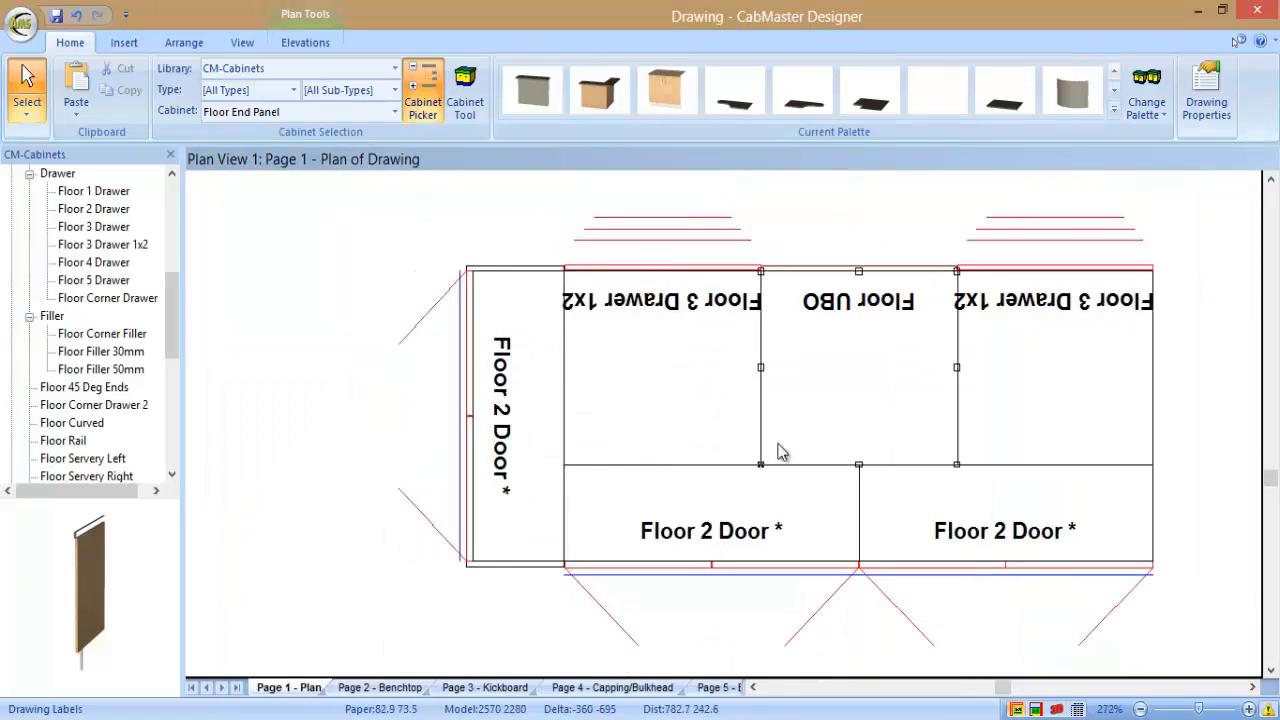
{"action": "scroll", "coordinate": [830, 455], "scroll_direction": "down", "scroll_amount": 2}
{"action": "left_click", "coordinate": [580, 456]}
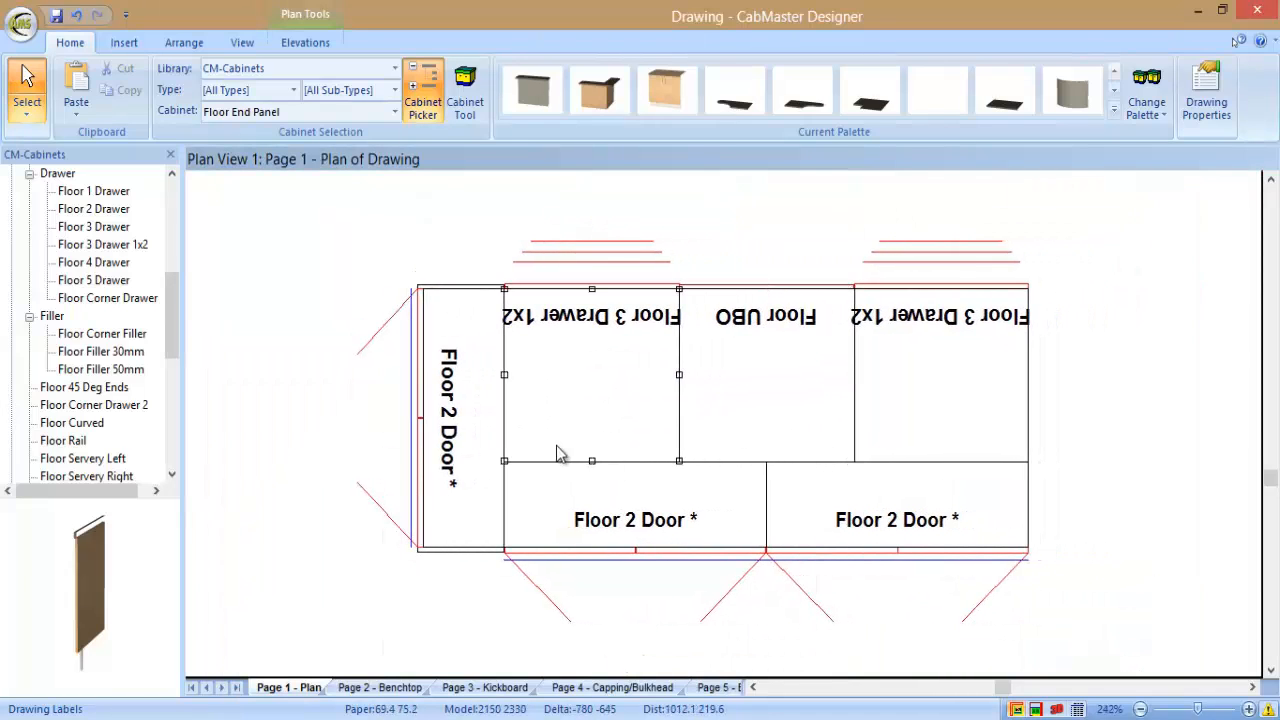
{"action": "double_click", "coordinate": [477, 446]}
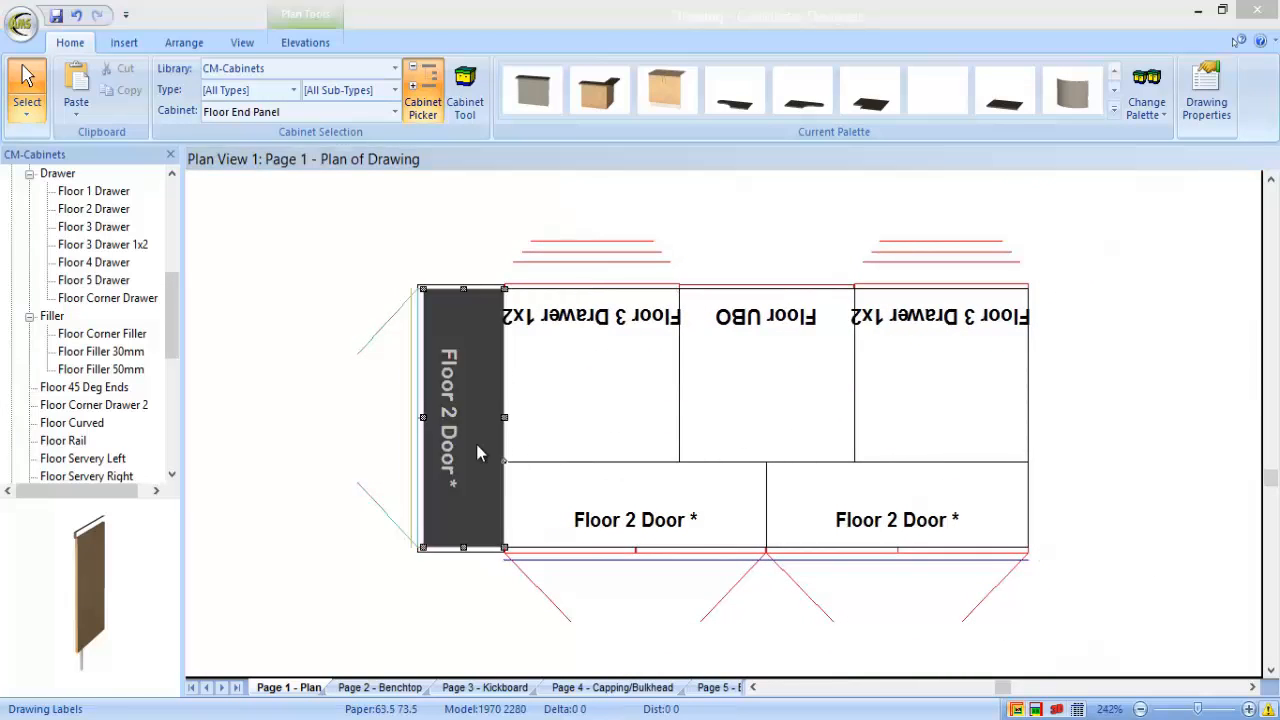
{"action": "left_click", "coordinate": [303, 466]}
{"action": "left_click", "coordinate": [447, 398]}
{"action": "left_click_drag", "start_coordinate": [730, 349], "coordinate": [377, 104]}
{"action": "left_click", "coordinate": [723, 517]}
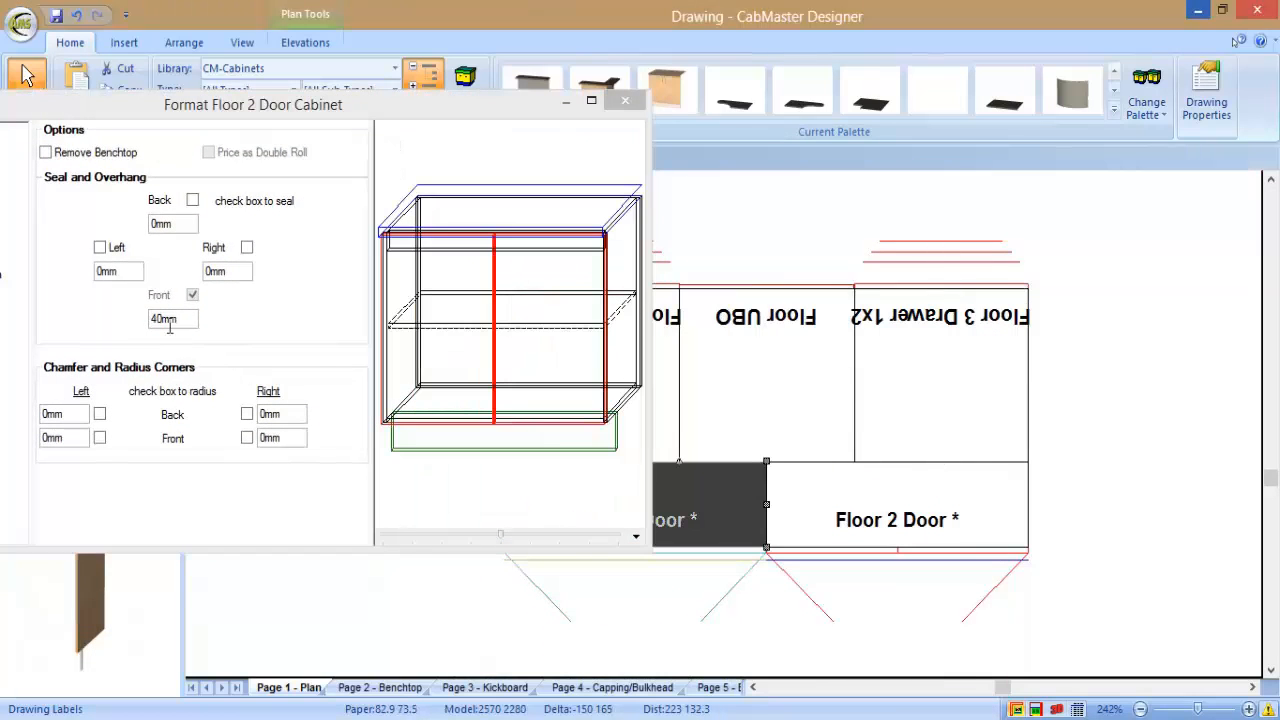
{"action": "left_click", "coordinate": [120, 158]}
{"action": "left_click", "coordinate": [838, 482]}
{"action": "left_click", "coordinate": [115, 157]}
{"action": "left_click", "coordinate": [625, 100]}
Make Benchtop Standard the cabinet tool, set its width to 2110 mm, adjust its depth, and extend its right side to the floor
{"action": "left_click", "coordinate": [1137, 423]}
{"action": "left_click", "coordinate": [754, 382]}
{"action": "left_click_drag", "start_coordinate": [172, 292], "coordinate": [172, 190]}
{"action": "left_click", "coordinate": [31, 405]}
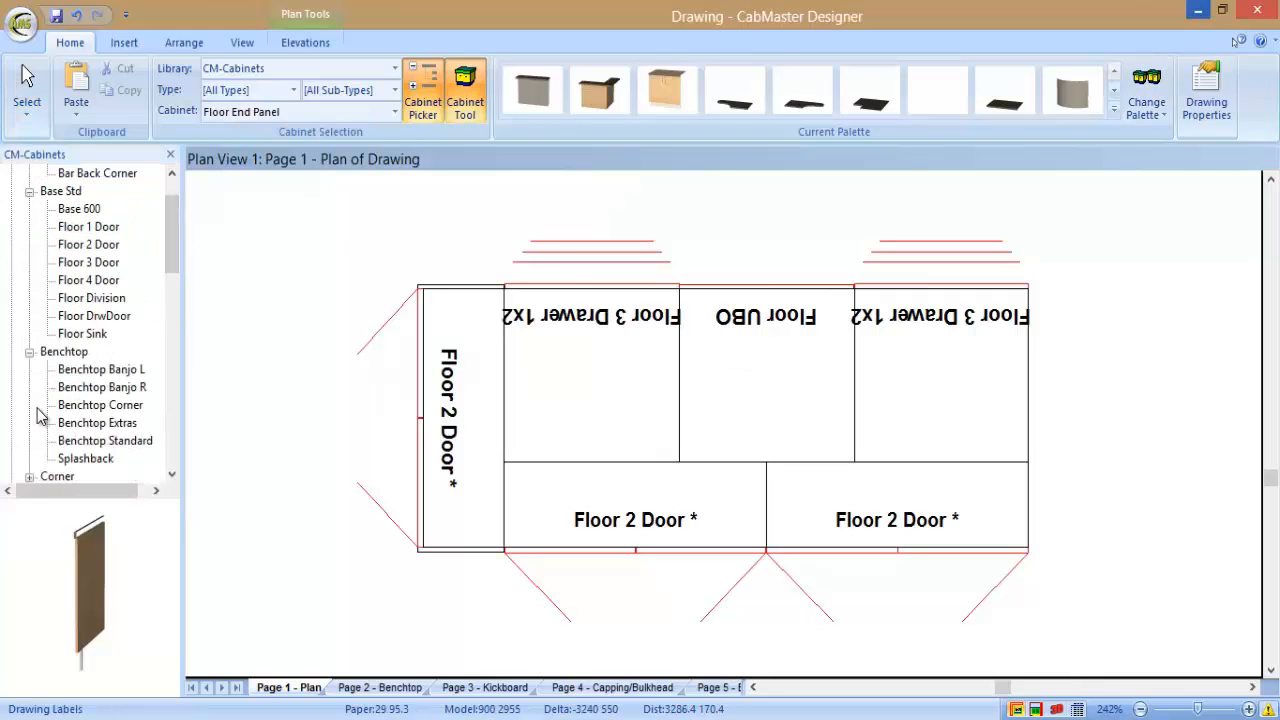
{"action": "double_click", "coordinate": [120, 440]}
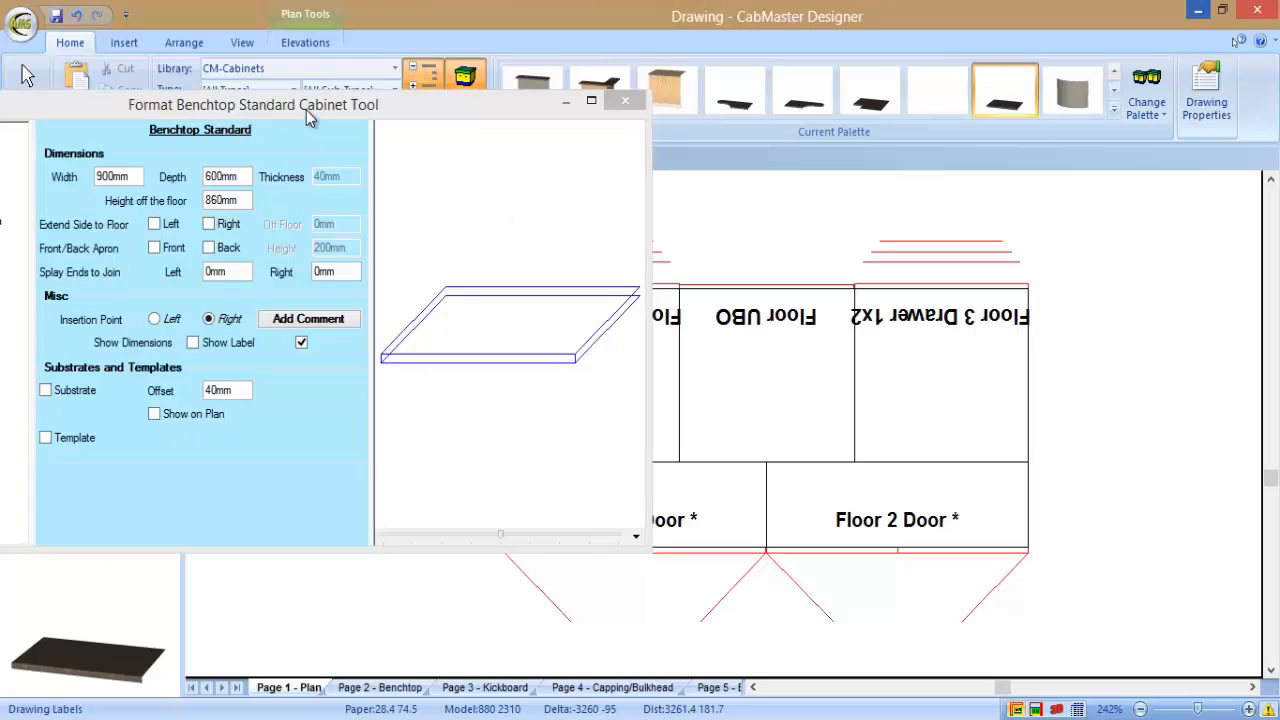
{"action": "double_click", "coordinate": [480, 235]}
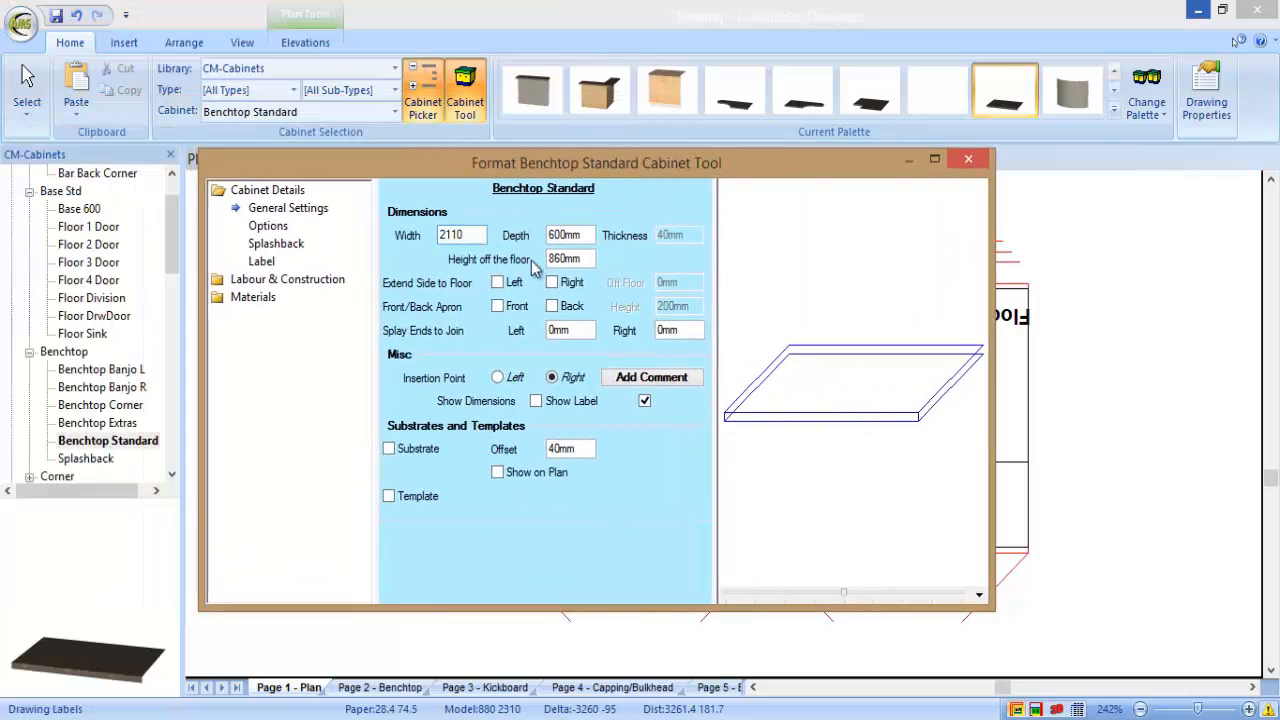
{"action": "key", "text": "Tab"}
{"action": "key", "text": "Return"}
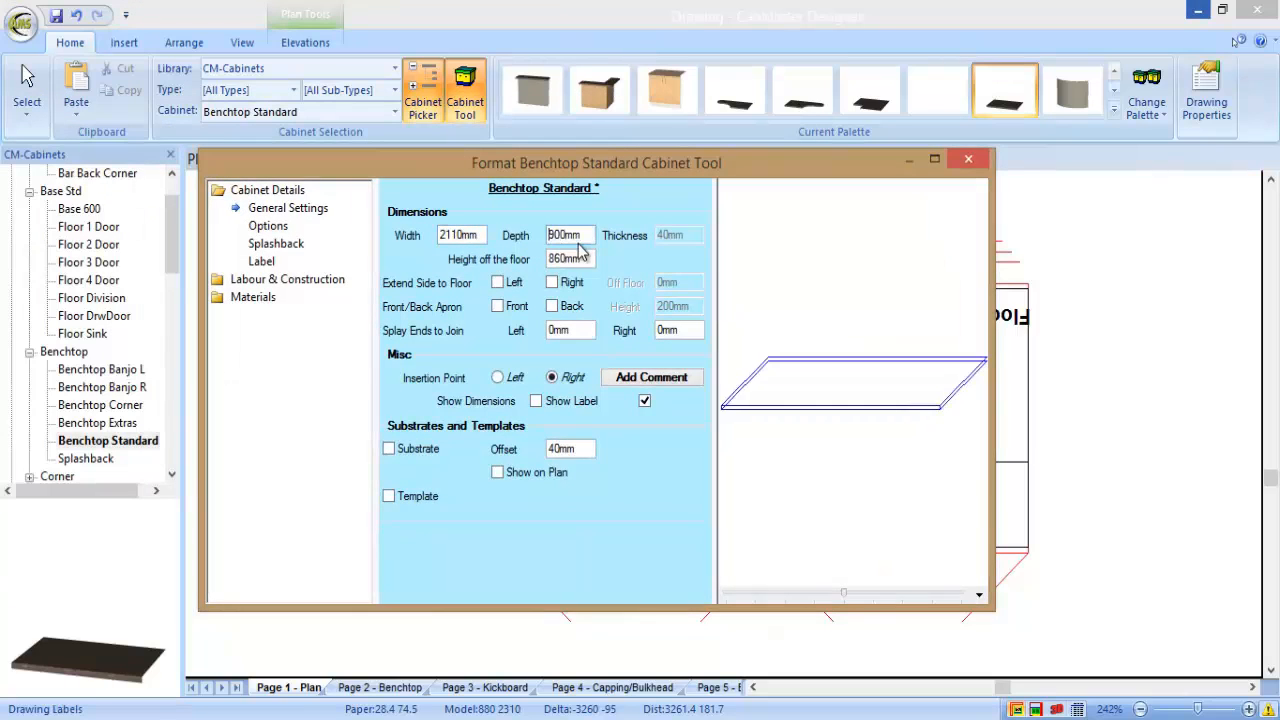
{"action": "left_click", "coordinate": [553, 283]}
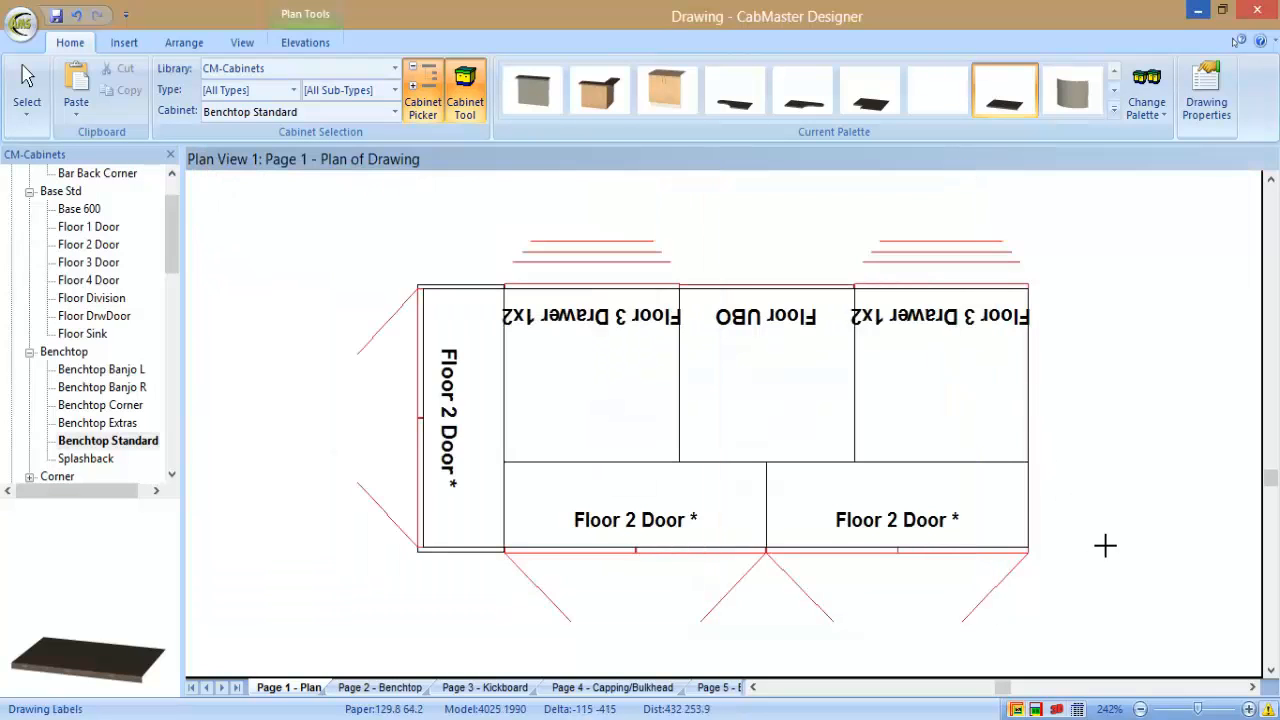
Place the benchtop near the island, turn off its collision detection, and move it over the island cabinets
{"action": "left_click", "coordinate": [1100, 366]}
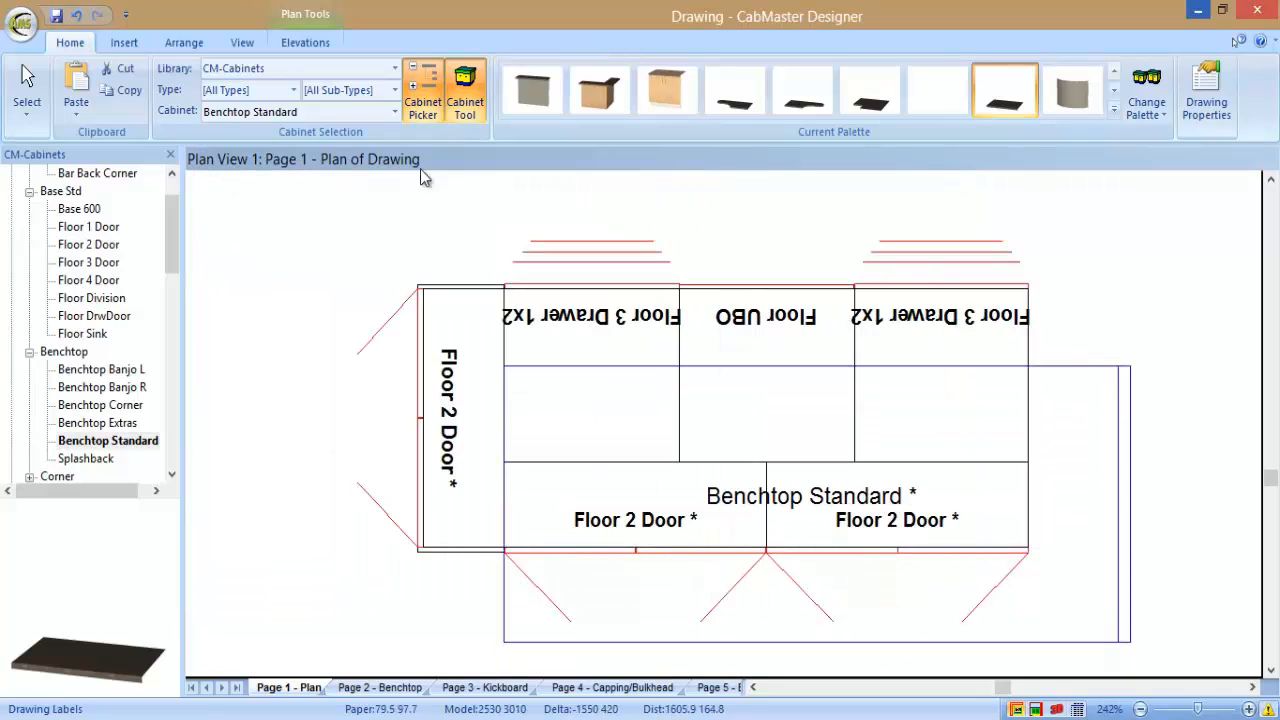
{"action": "left_click", "coordinate": [27, 85]}
{"action": "right_click", "coordinate": [1094, 463]}
{"action": "left_click", "coordinate": [1110, 288]}
{"action": "left_click_drag", "start_coordinate": [1055, 427], "coordinate": [983, 383]}
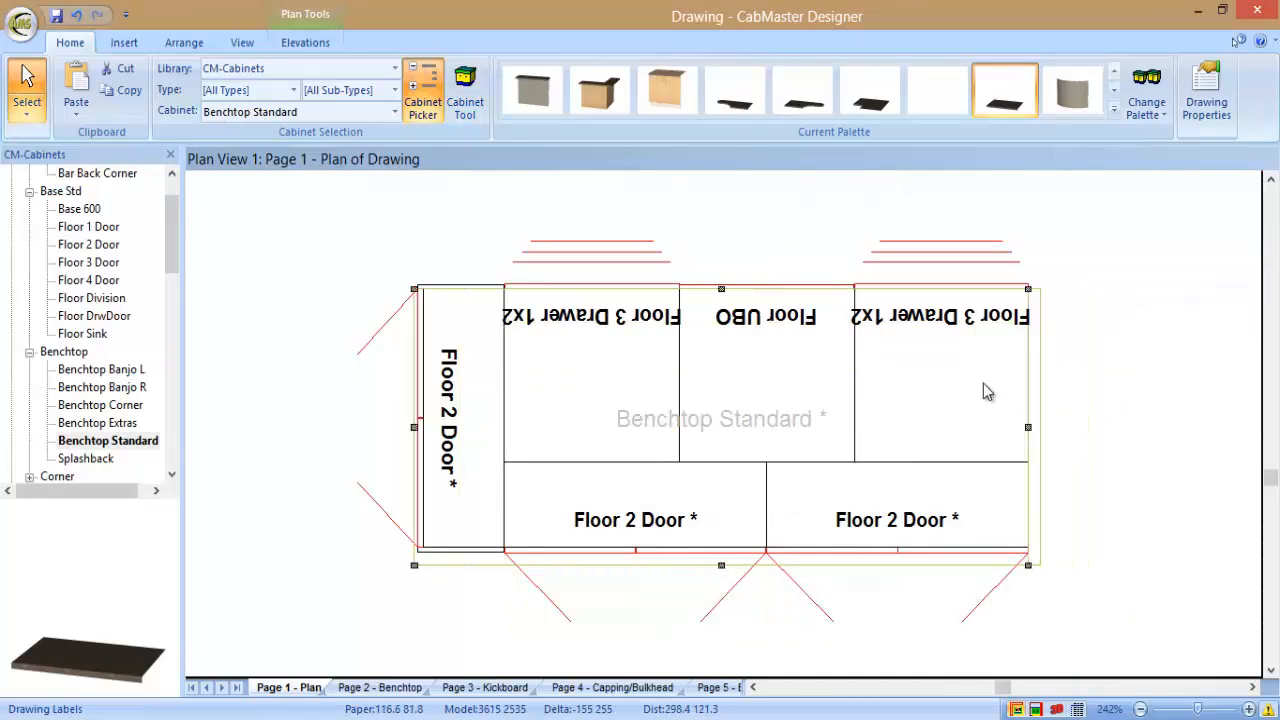
{"action": "scroll", "coordinate": [983, 381], "scroll_direction": "down", "scroll_amount": 1}
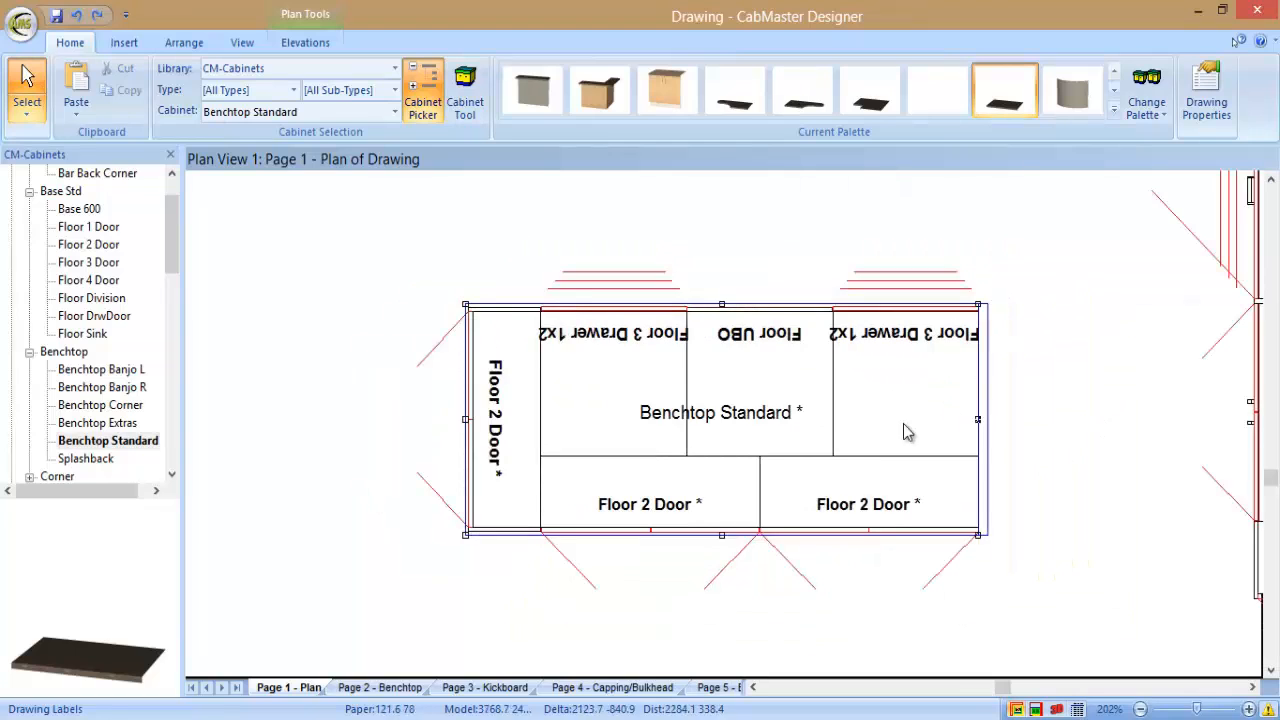
Make the Cooktop appliance from the cm-accessories library the cabinet tool and set its width to 750 mm
{"action": "left_click", "coordinate": [395, 69]}
{"action": "left_click", "coordinate": [299, 114]}
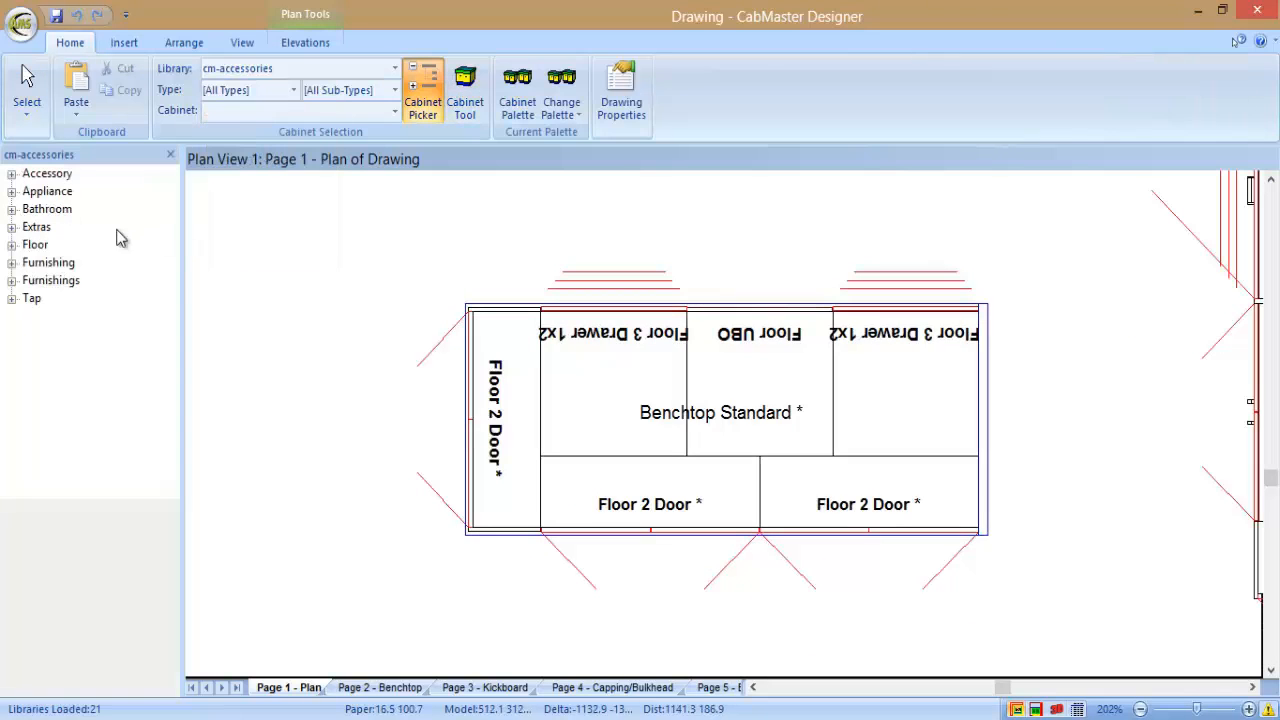
{"action": "left_click", "coordinate": [11, 192]}
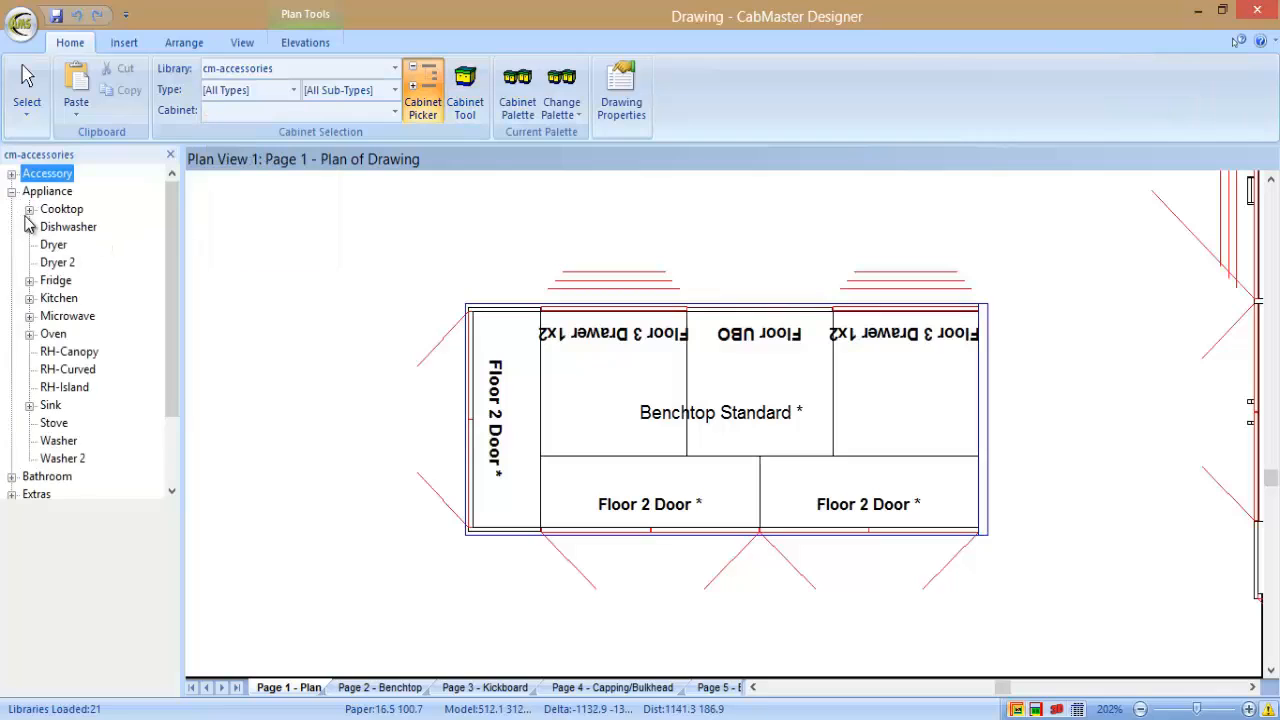
{"action": "left_click", "coordinate": [29, 211]}
{"action": "double_click", "coordinate": [75, 228]}
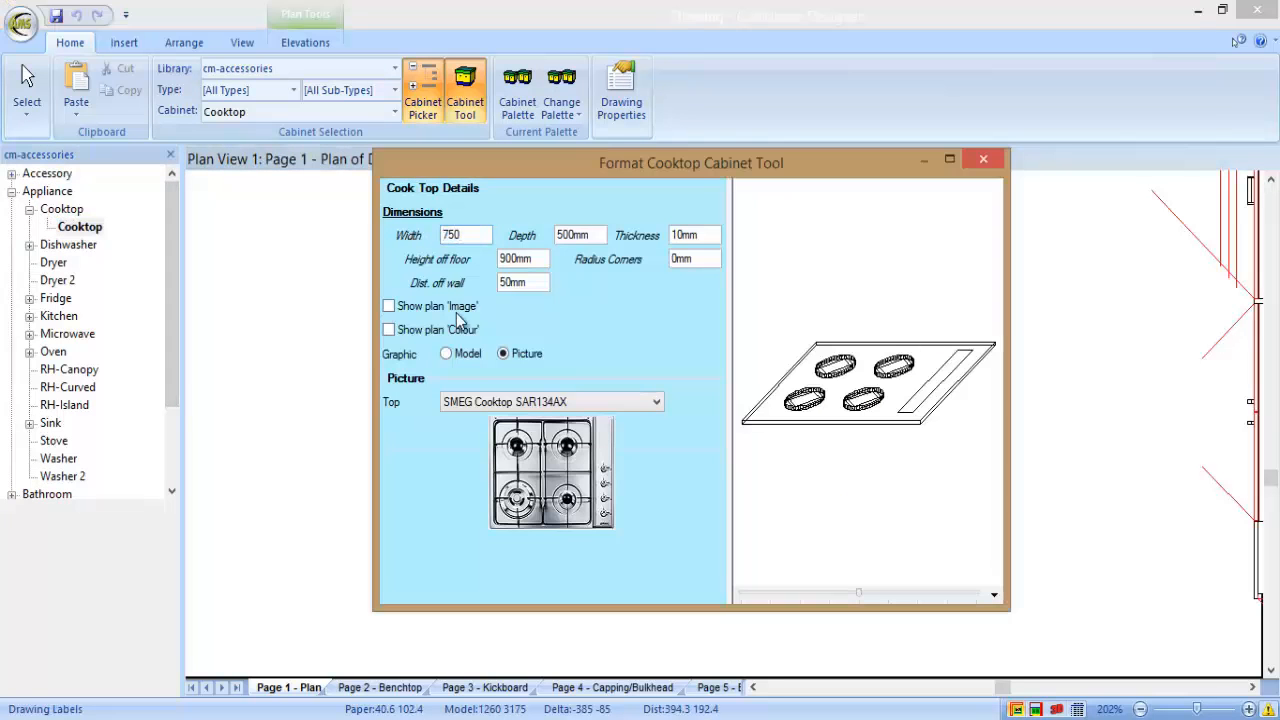
Set the cooktop picture to Blanco Cooktop BCGS74W1 and place the cooktop on the island, centred on the Floor UBO cabinet
{"action": "left_click", "coordinate": [548, 403]}
{"action": "left_click", "coordinate": [538, 431]}
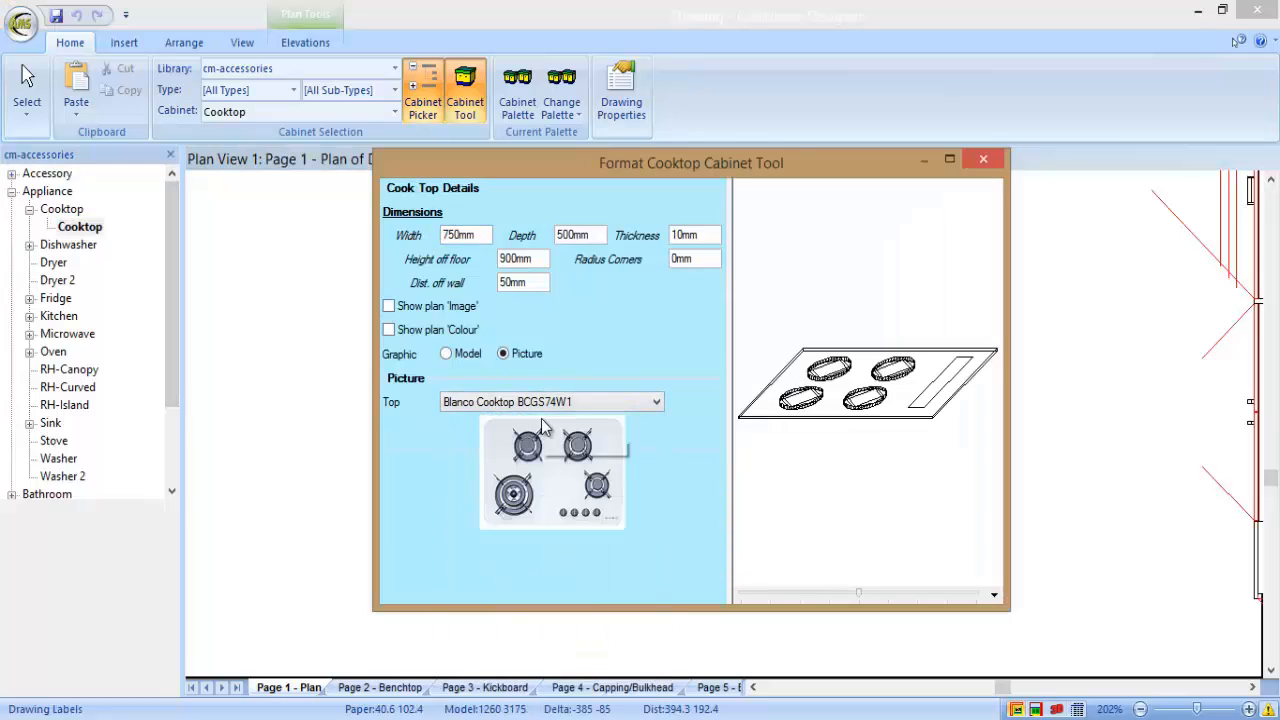
{"action": "left_click", "coordinate": [996, 160]}
{"action": "left_click", "coordinate": [670, 332]}
{"action": "left_click", "coordinate": [27, 85]}
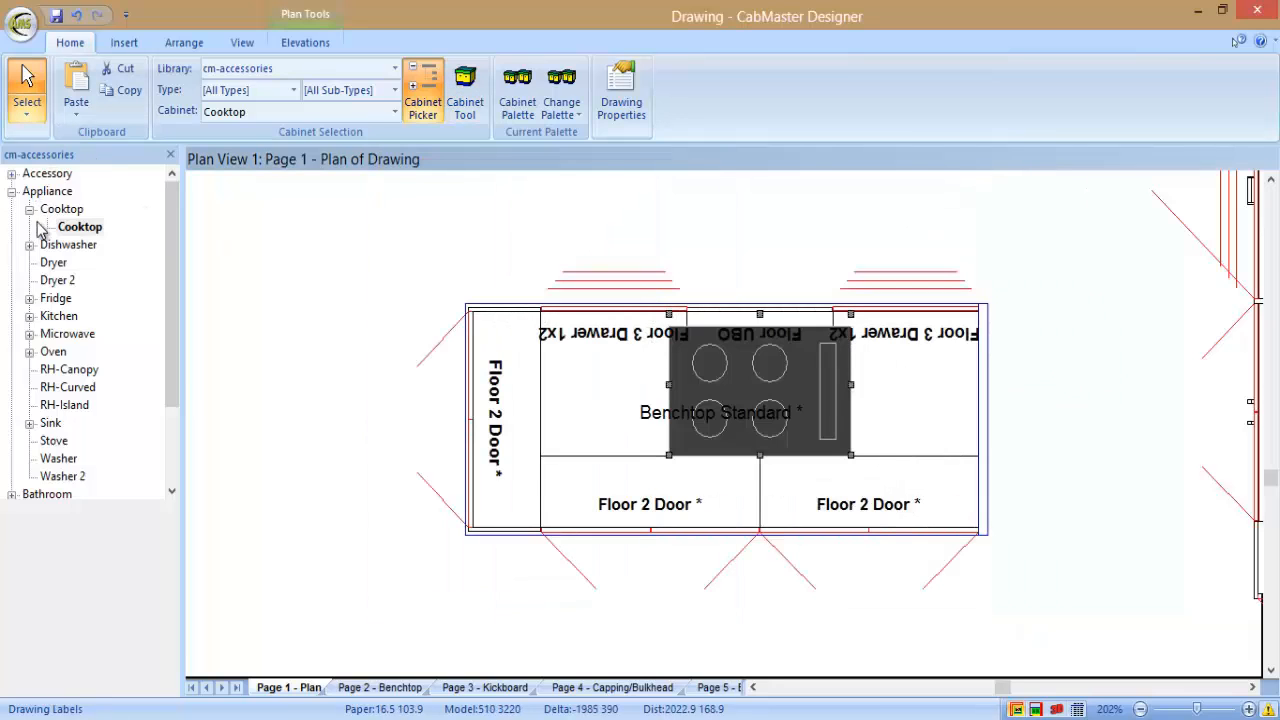
Place an RH-Island rangehood centred over the cooktop, 1650 mm off the floor and 900 mm wide
{"action": "double_click", "coordinate": [82, 408]}
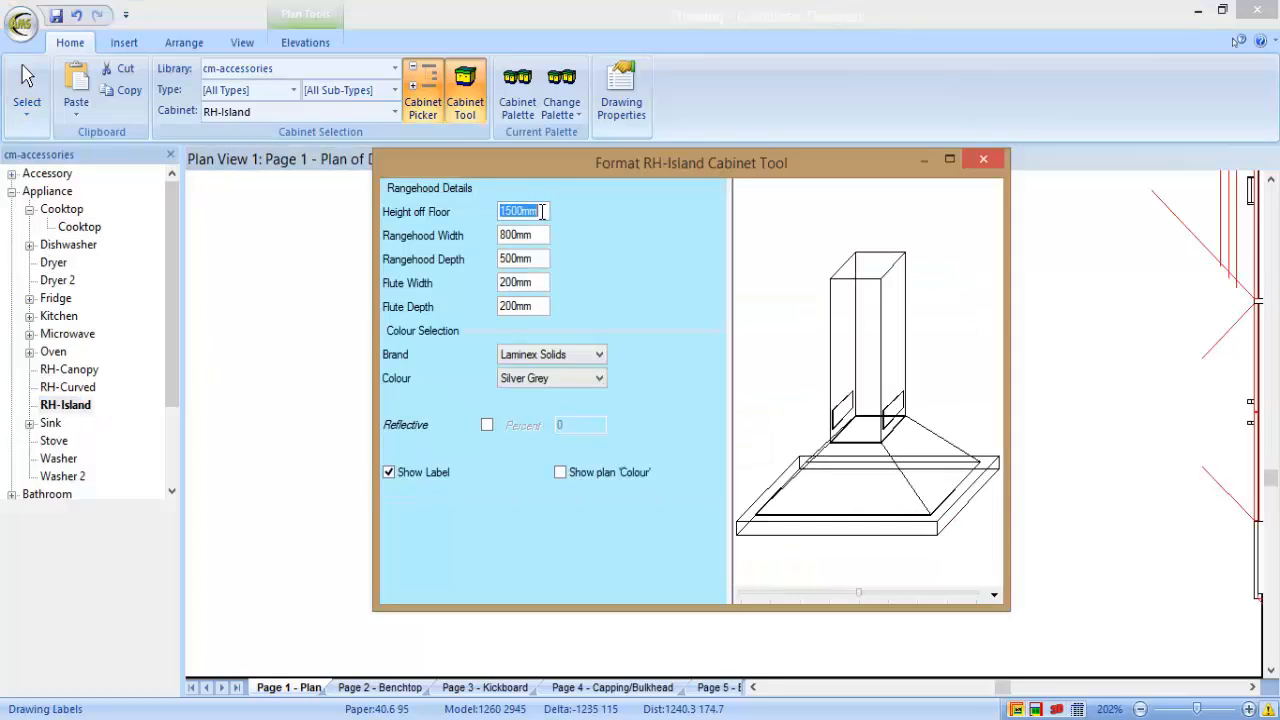
{"action": "key", "text": "Tab"}
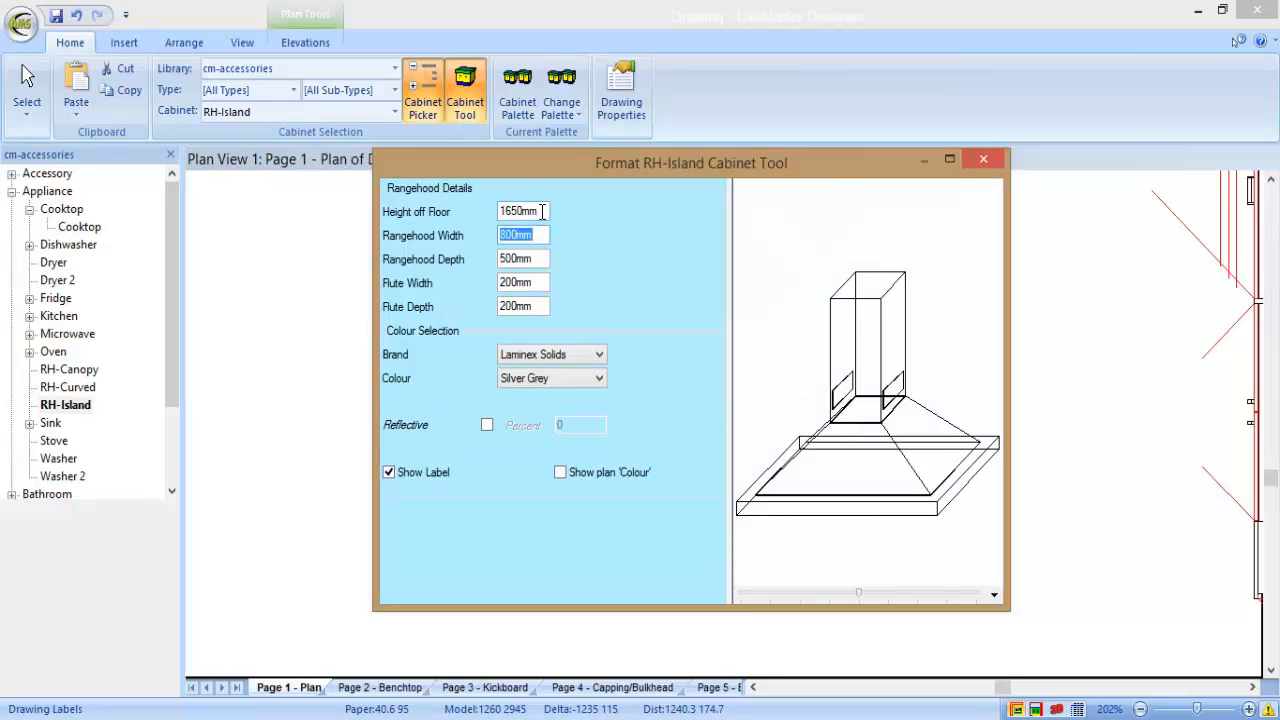
{"action": "type", "text": "900"}
{"action": "key", "text": "Tab"}
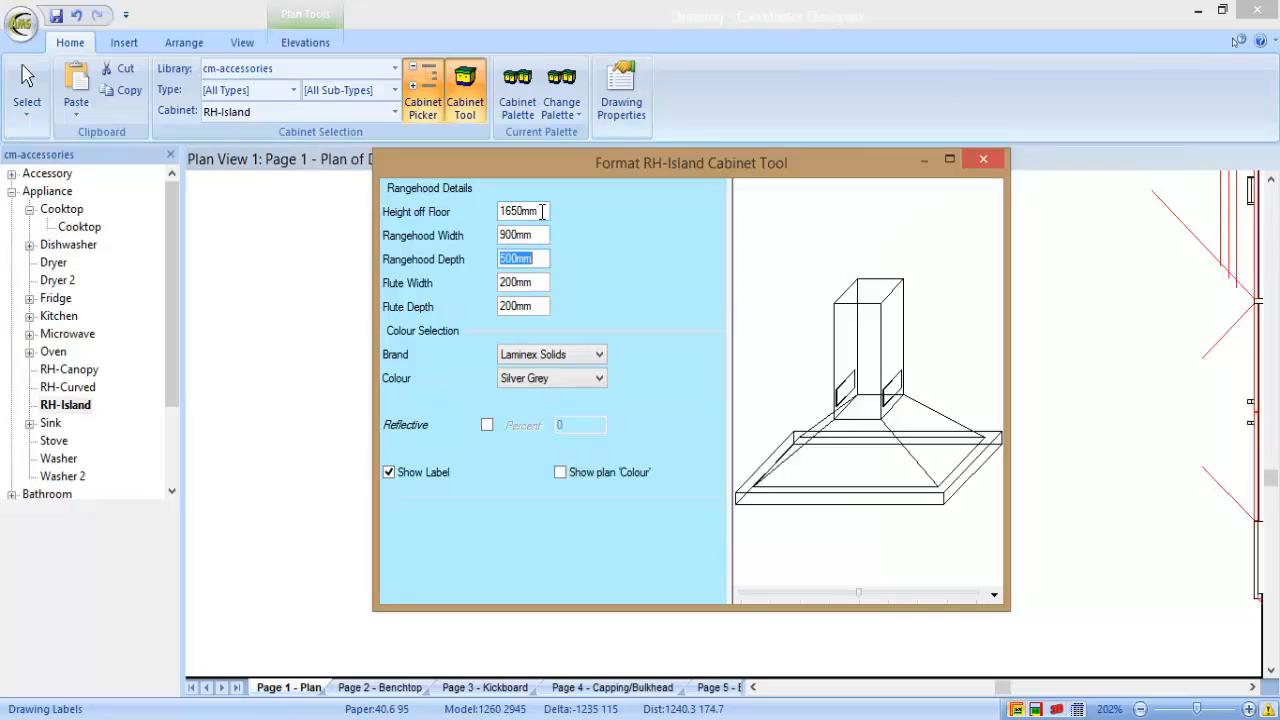
{"action": "left_click", "coordinate": [982, 161]}
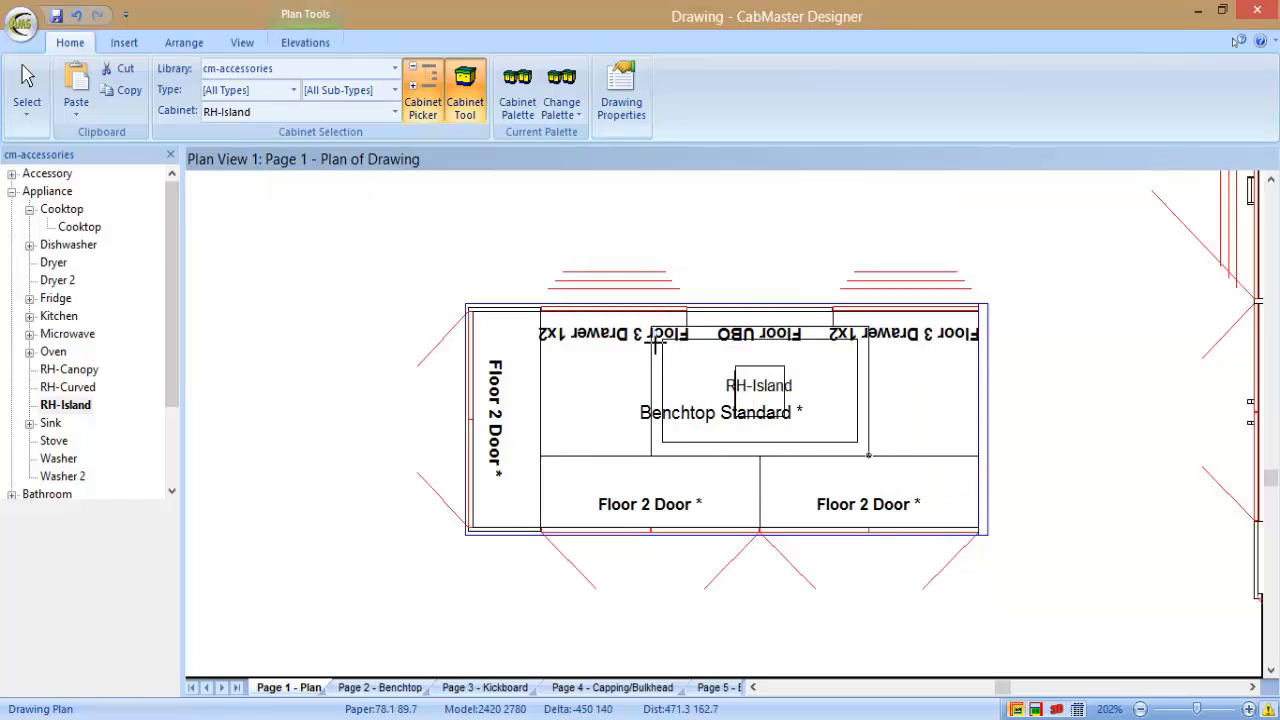
{"action": "left_click", "coordinate": [27, 88]}
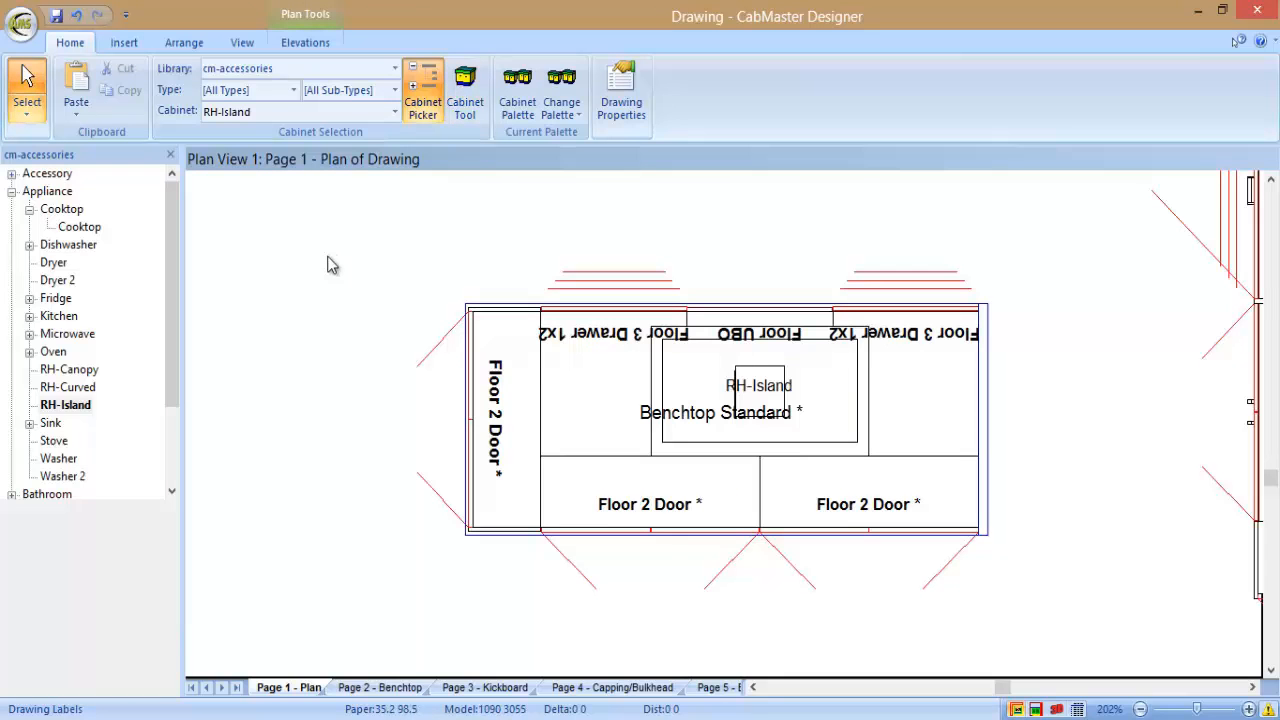
Check the height of the Floor Sink cabinet and of the Wall 2 Door cabinet above the dishwasher
{"action": "scroll", "coordinate": [333, 265], "scroll_direction": "down", "scroll_amount": 4}
{"action": "mouse_move", "coordinate": [669, 414]}
{"action": "left_mouse_down"}
{"action": "mouse_move", "coordinate": [672, 398]}
{"action": "mouse_move", "coordinate": [659, 430]}
{"action": "mouse_move", "coordinate": [648, 423]}
{"action": "left_mouse_up"}
{"action": "left_click", "coordinate": [681, 305]}
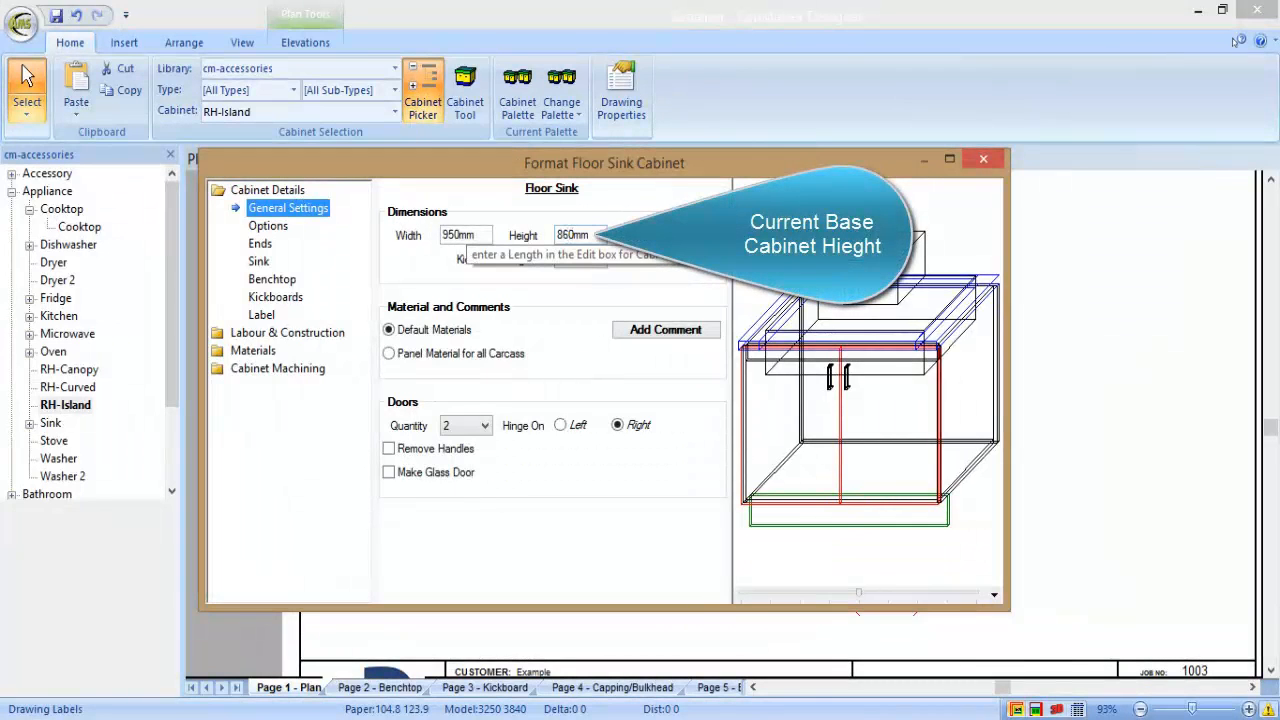
{"action": "left_click", "coordinate": [983, 159]}
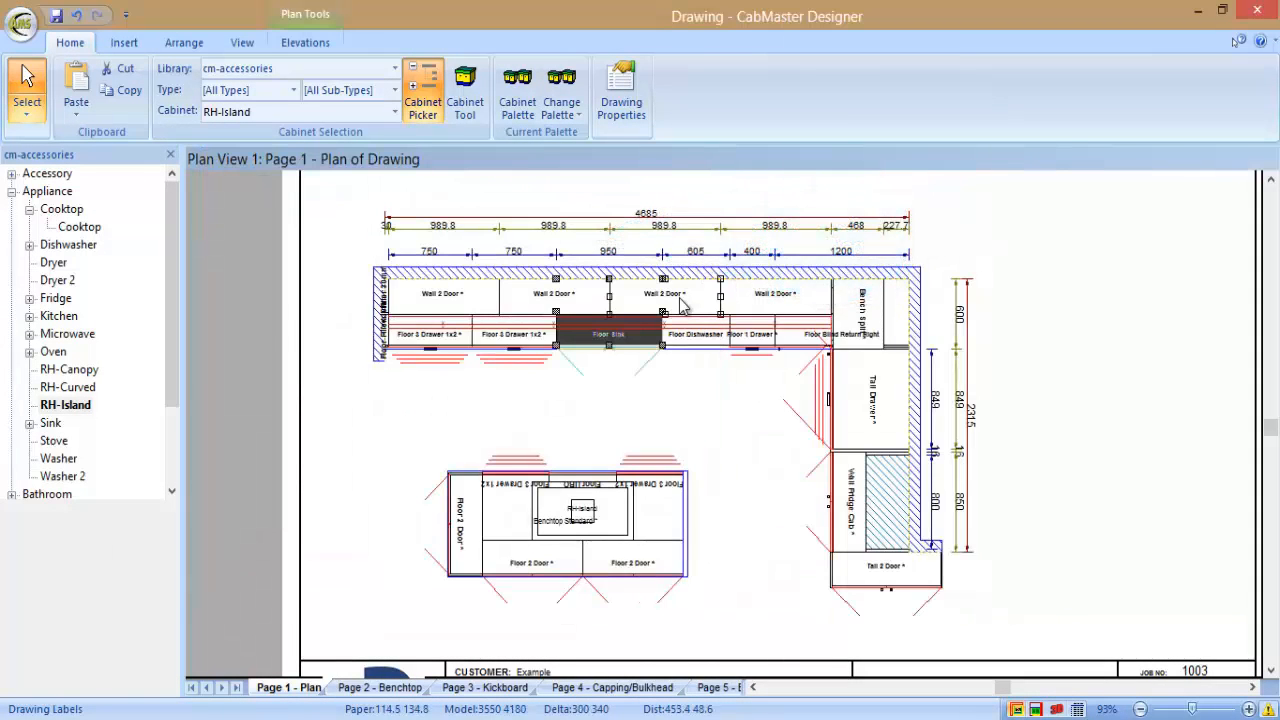
{"action": "double_click", "coordinate": [680, 302]}
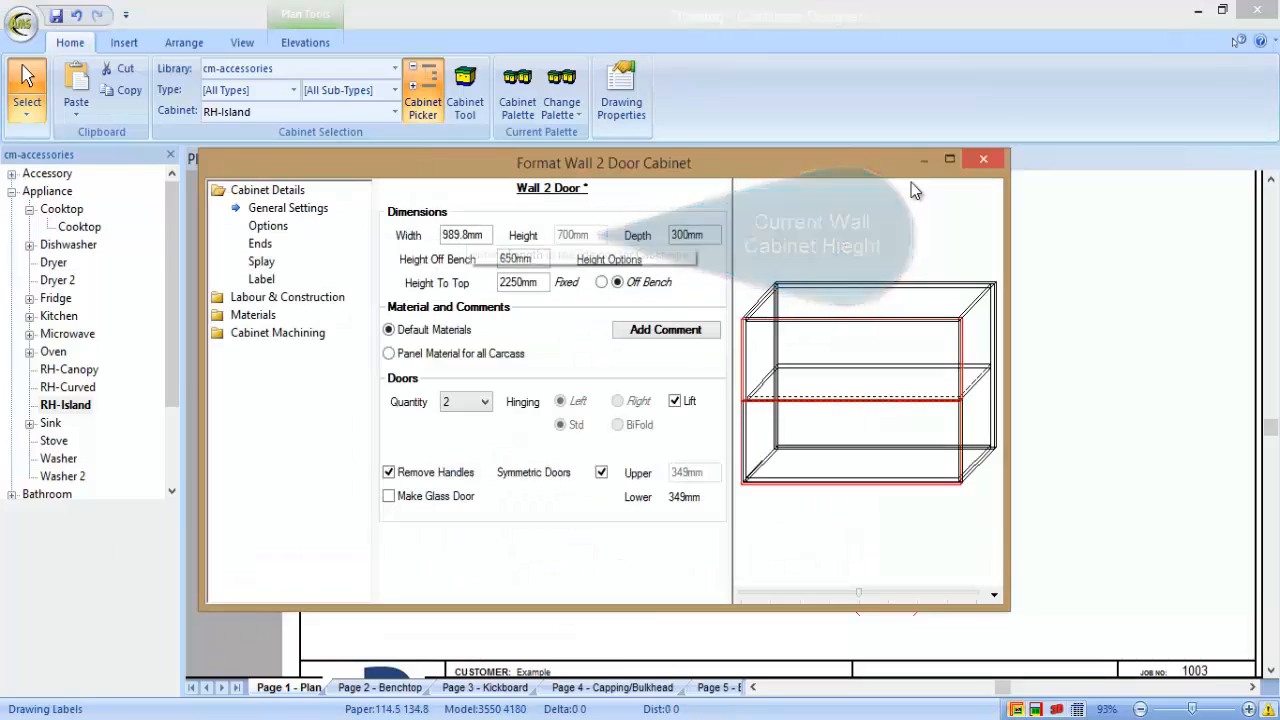
{"action": "left_click", "coordinate": [983, 159]}
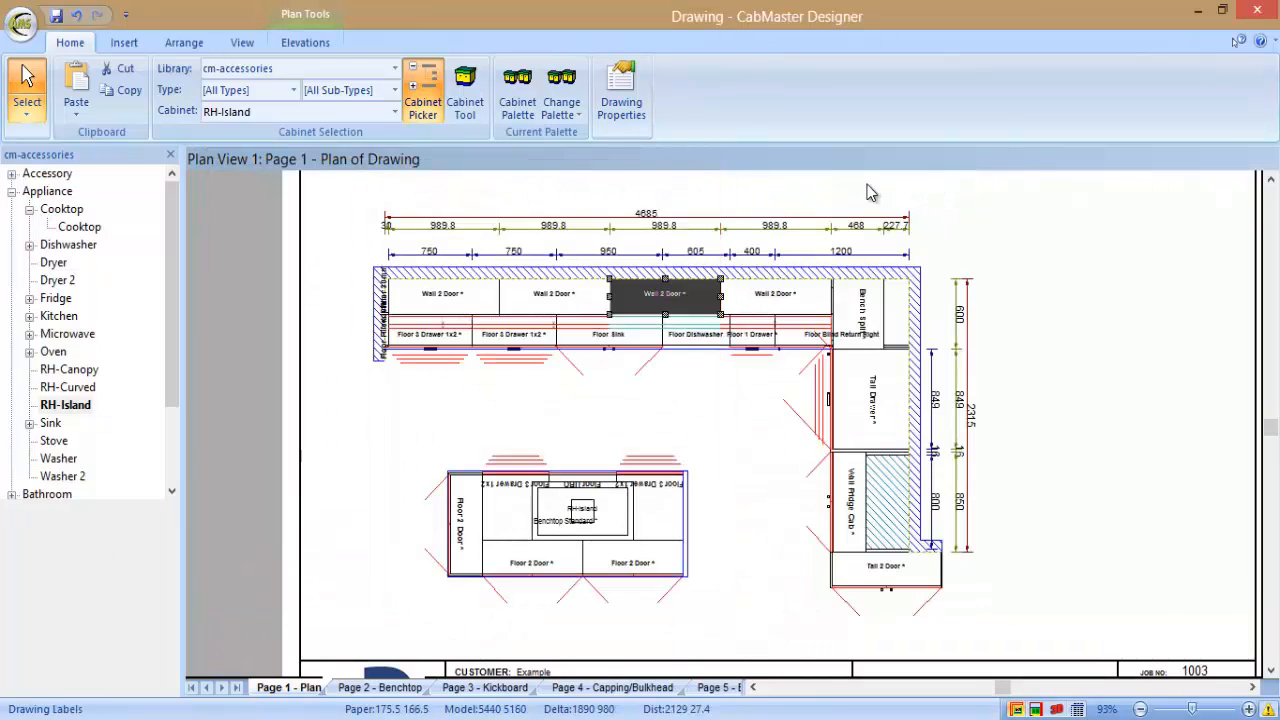
Set the job's default floor cabinet top-of-bench height to 920 mm in the drawing properties and apply it
{"action": "left_click", "coordinate": [621, 108]}
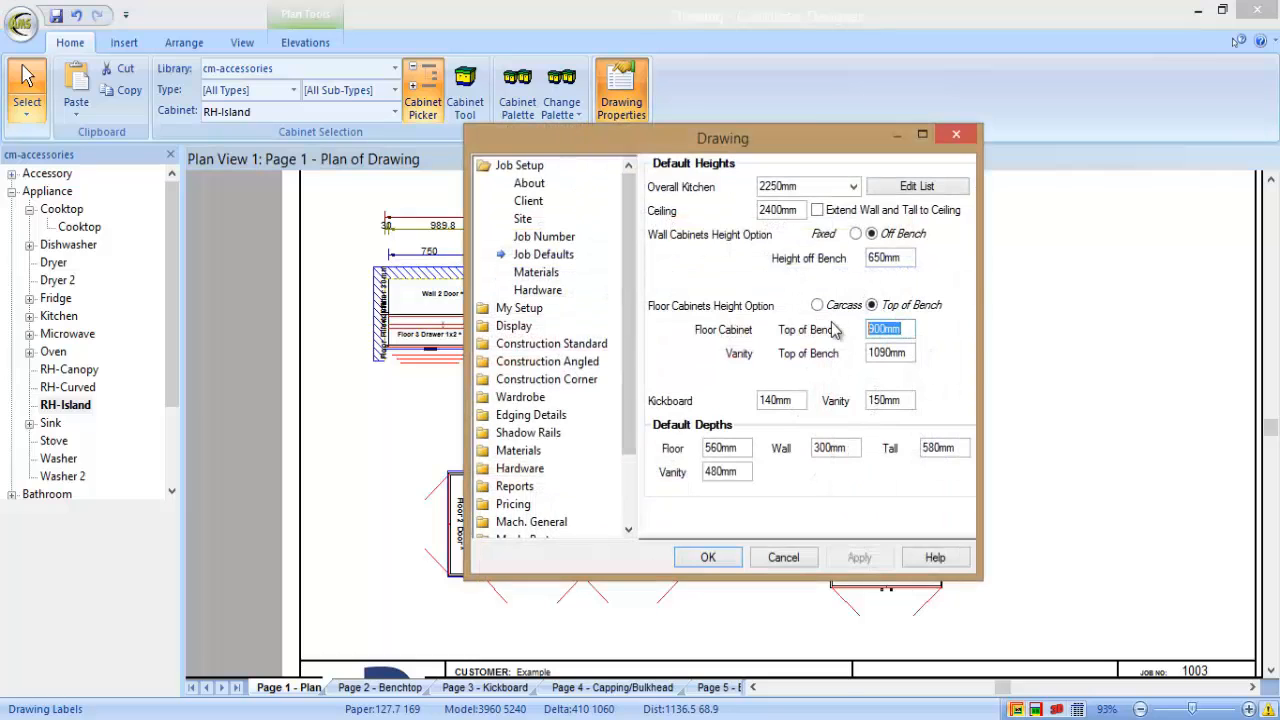
{"action": "type", "text": "920mm"}
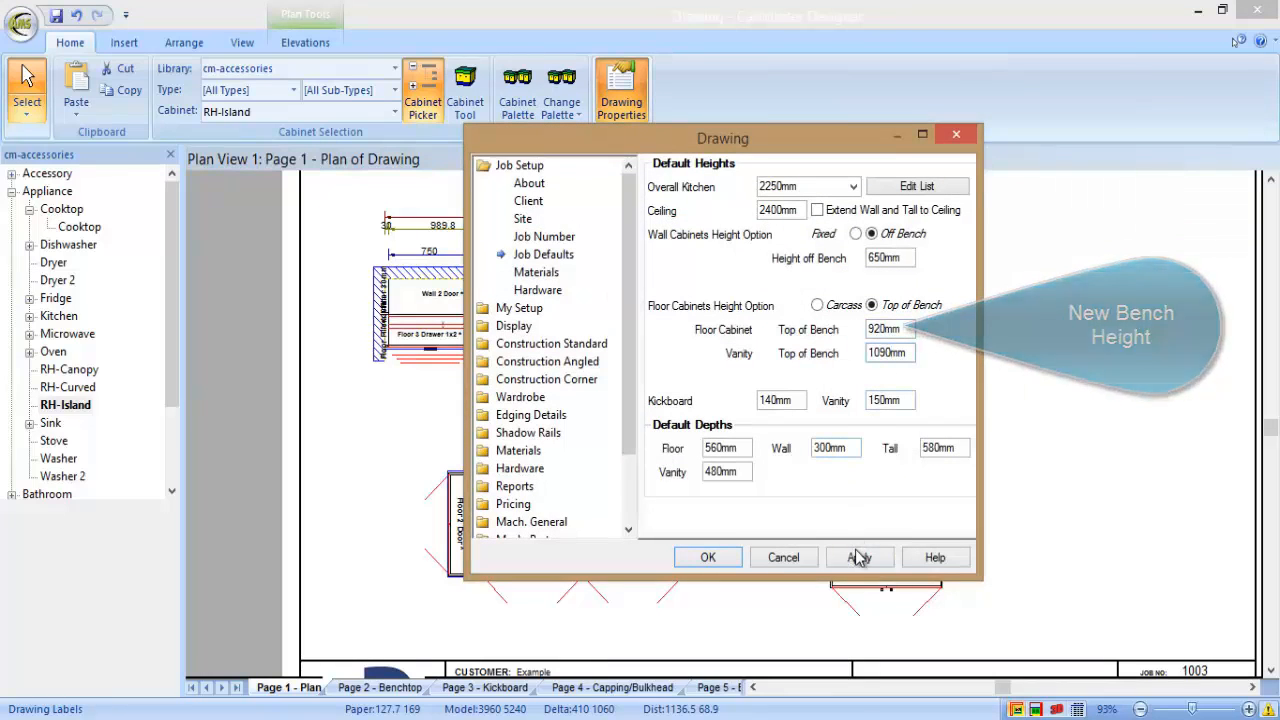
{"action": "left_click", "coordinate": [858, 556]}
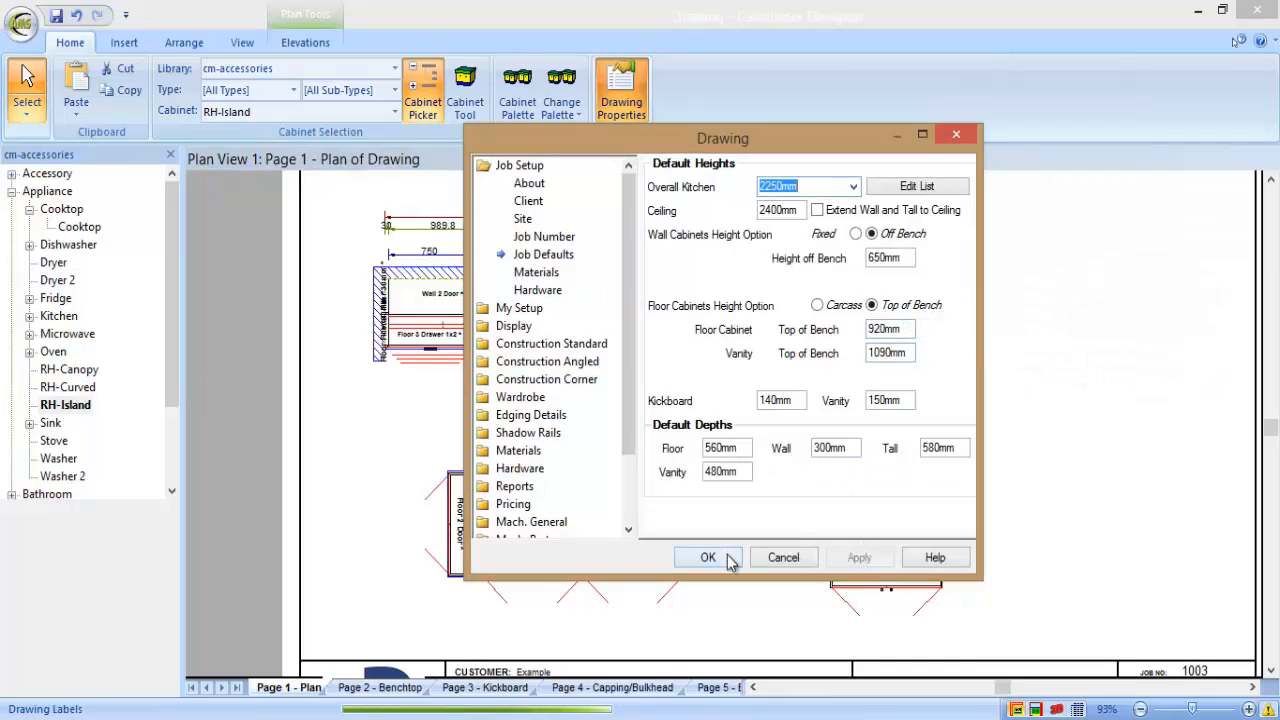
{"action": "left_click", "coordinate": [708, 557]}
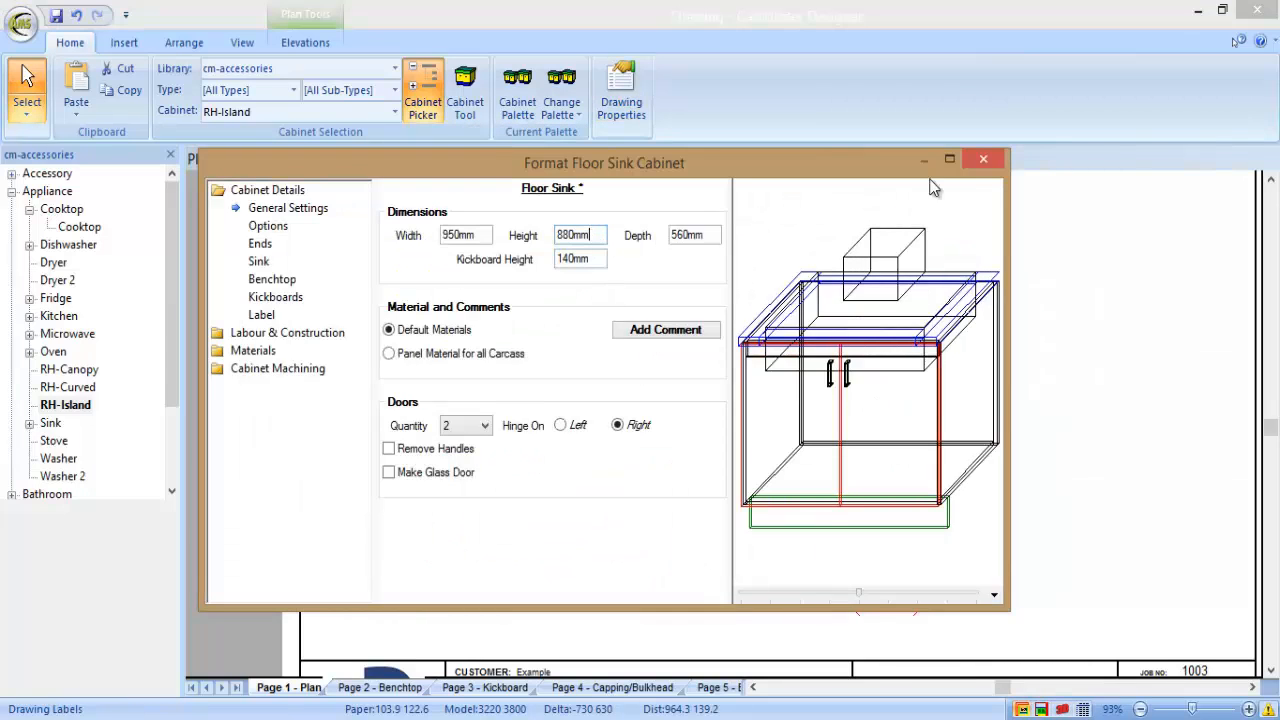
Recheck the heights of the Floor Sink cabinet and two of the Wall 2 Door cabinets
{"action": "left_click", "coordinate": [972, 164]}
{"action": "double_click", "coordinate": [700, 295]}
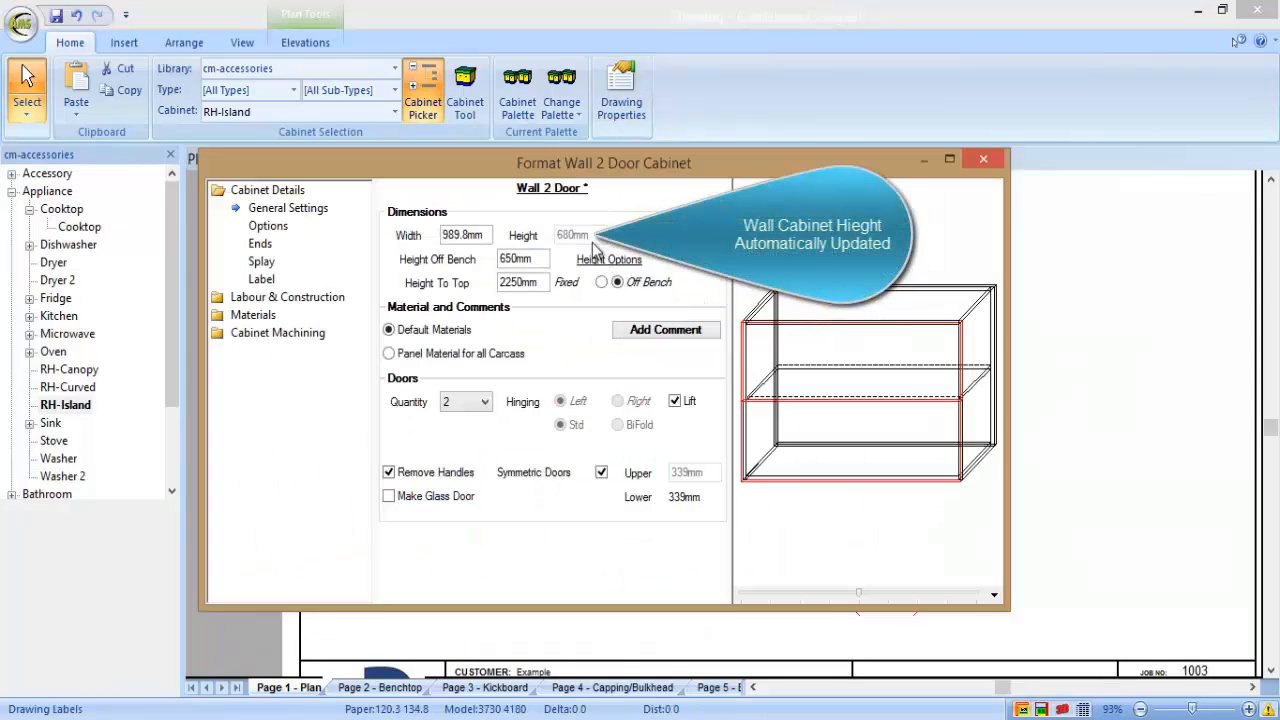
{"action": "left_click", "coordinate": [983, 159]}
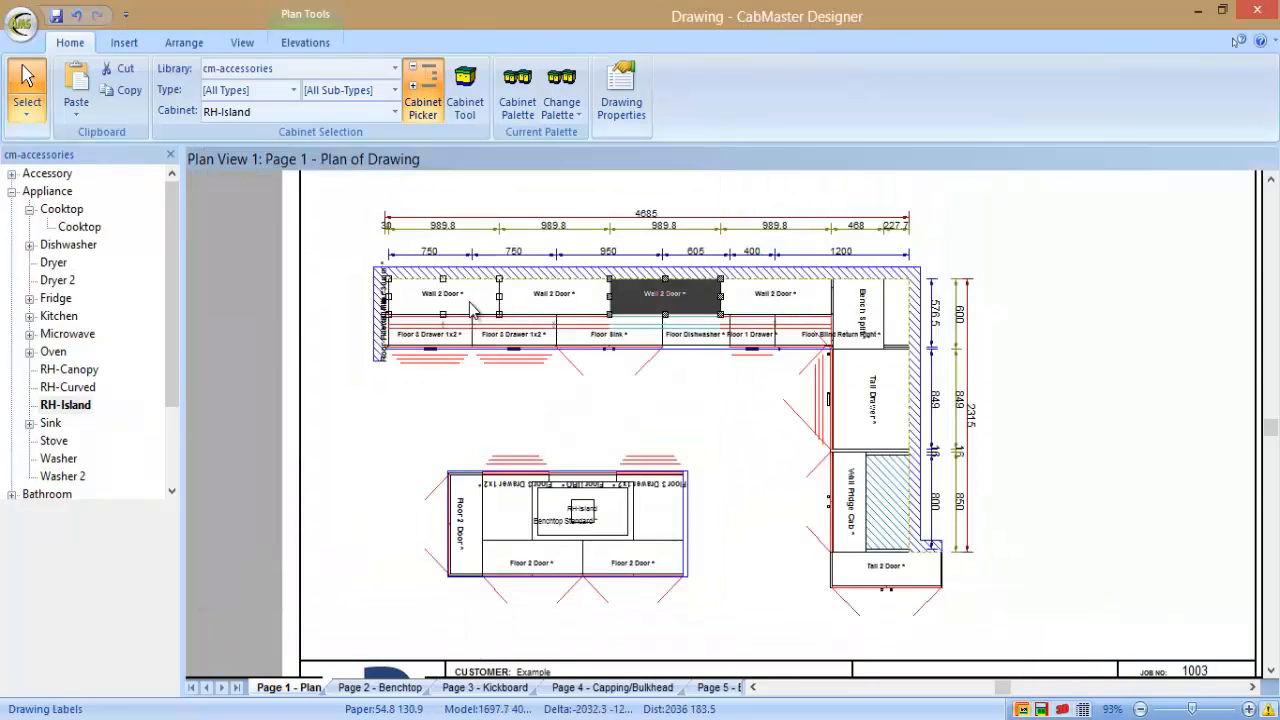
{"action": "double_click", "coordinate": [473, 310]}
{"action": "left_click", "coordinate": [946, 164]}
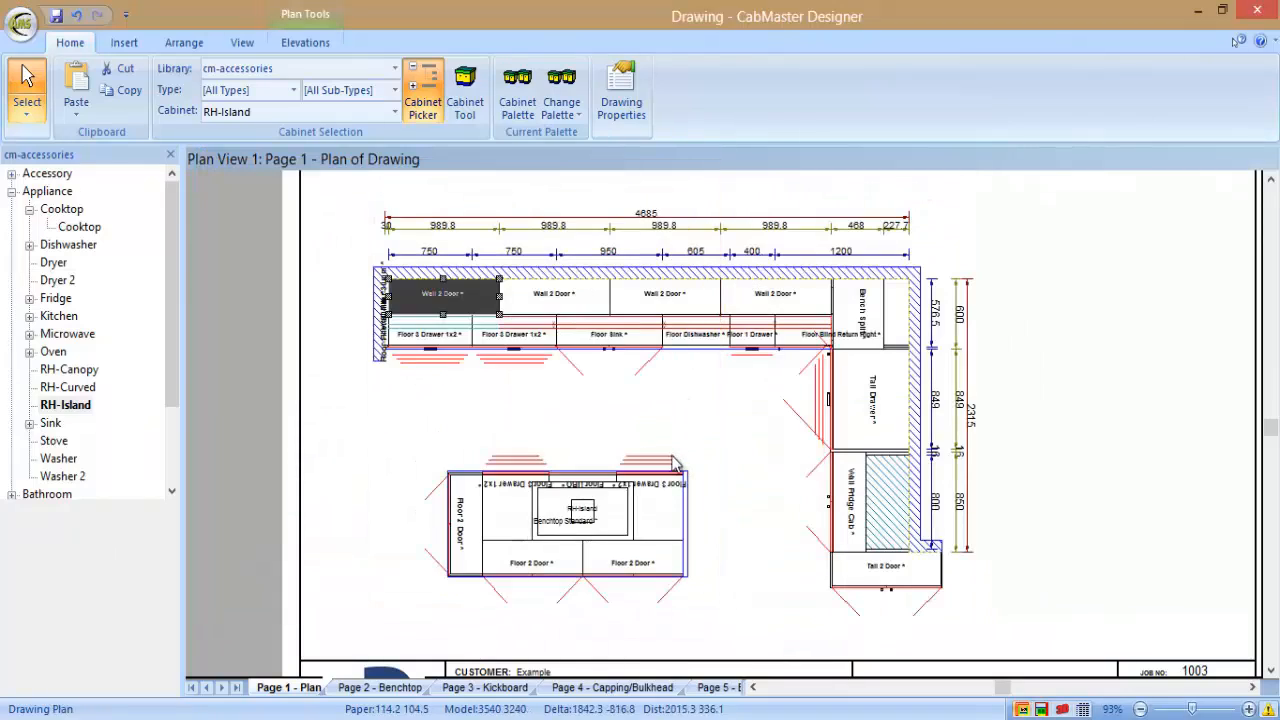
Send the island benchtop to the back and check the height of the Floor 3 Drawer 1x2 cabinet beneath it
{"action": "left_click", "coordinate": [663, 525]}
{"action": "right_click", "coordinate": [667, 527]}
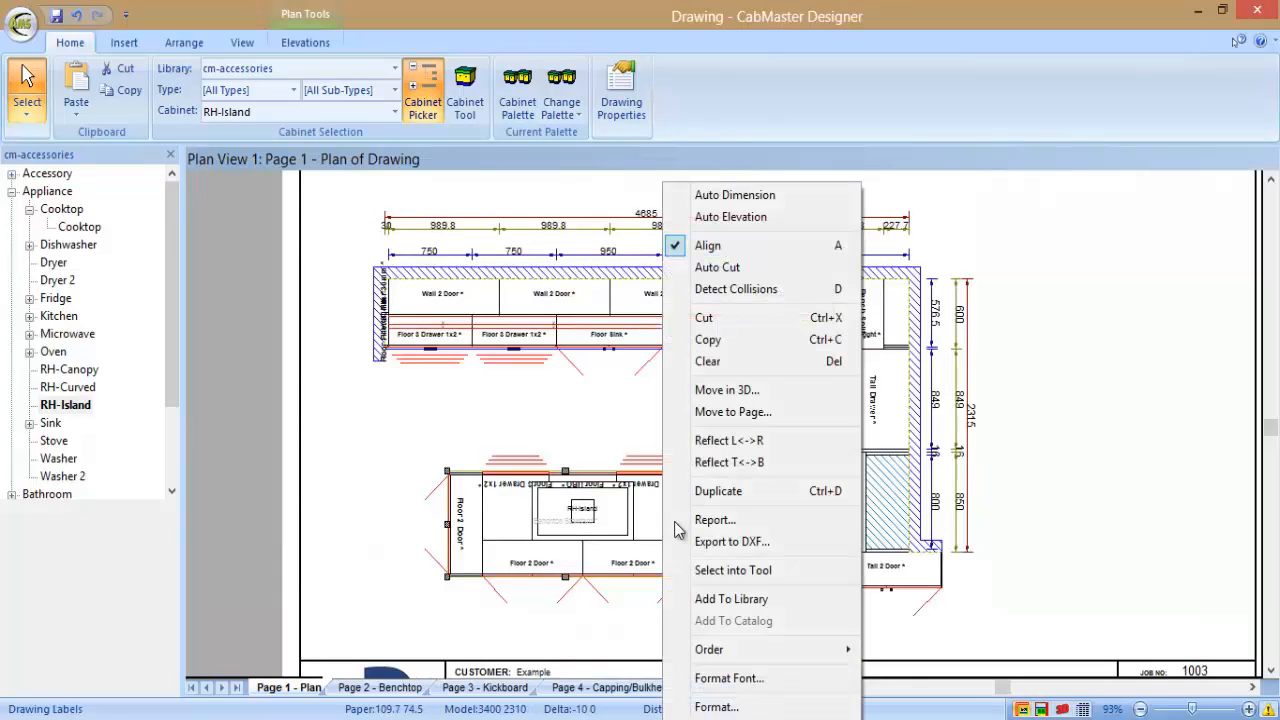
{"action": "mouse_move", "coordinate": [738, 652]}
{"action": "left_click", "coordinate": [598, 674]}
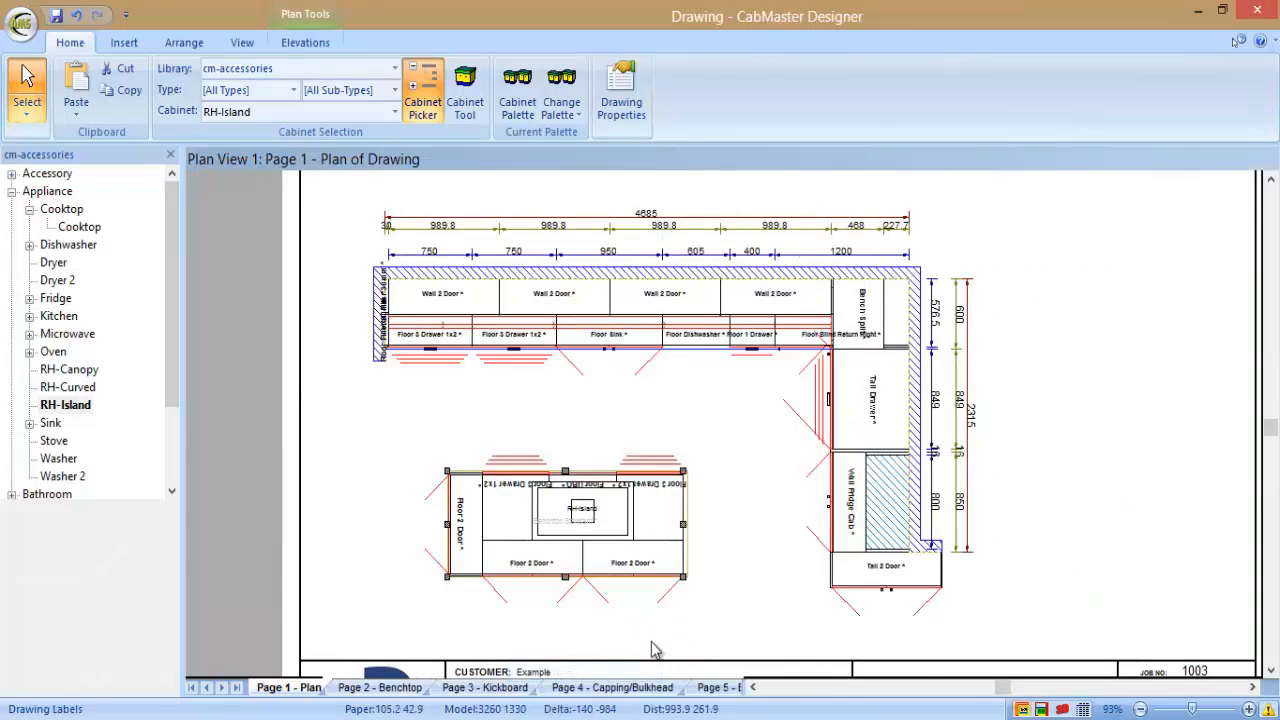
{"action": "double_click", "coordinate": [661, 475]}
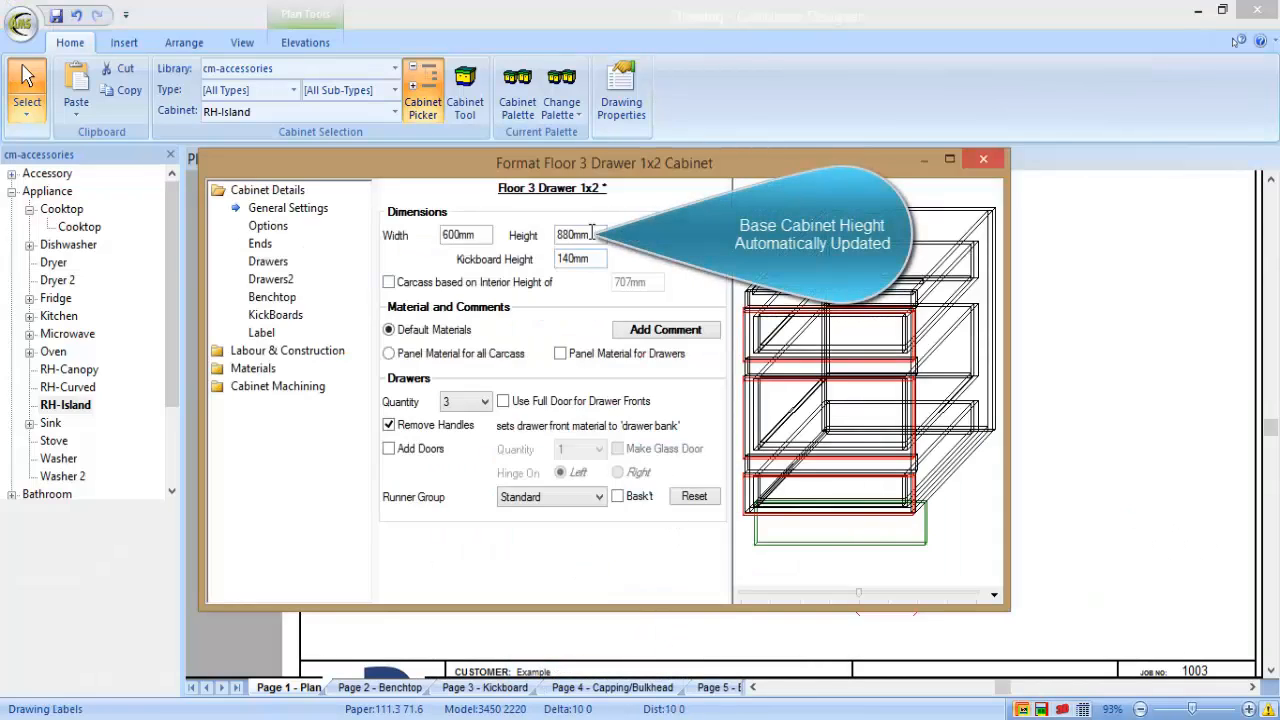
{"action": "left_click", "coordinate": [985, 159]}
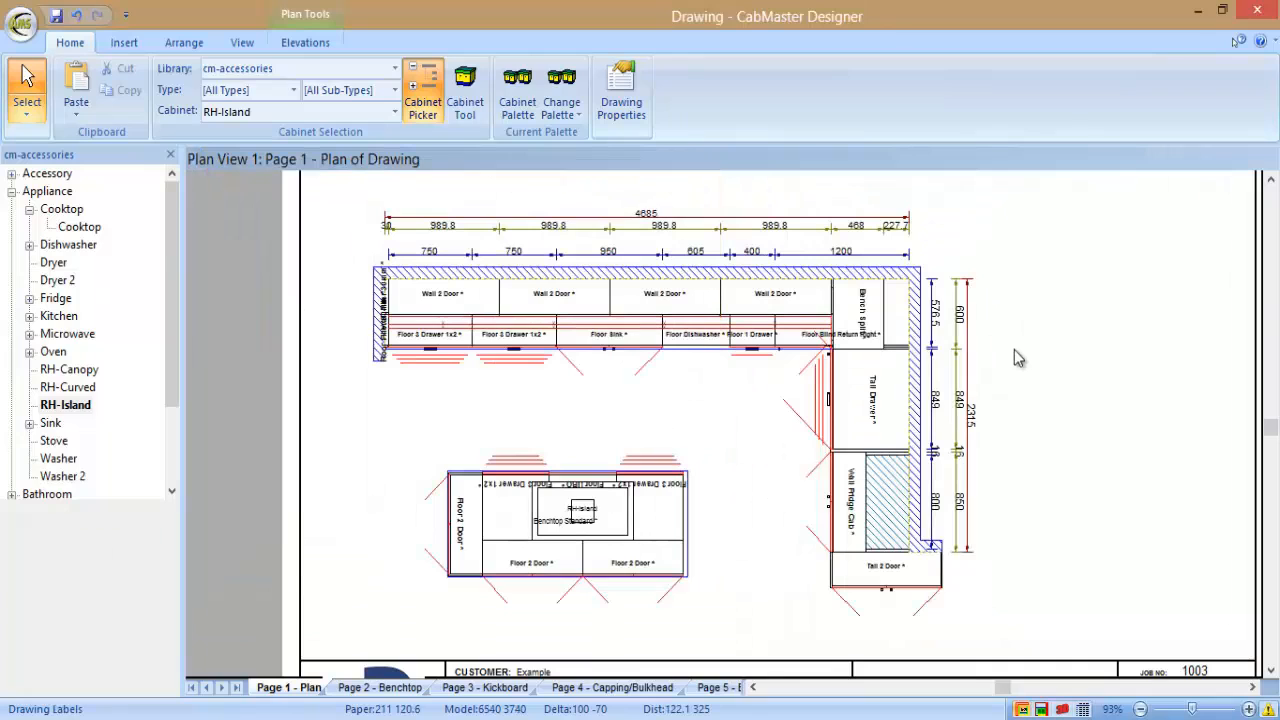
Place four lights around the island: two behind it, one at its front left corner, and one off the Tall 2 Door cabinet's front right corner
{"action": "left_click", "coordinate": [140, 43]}
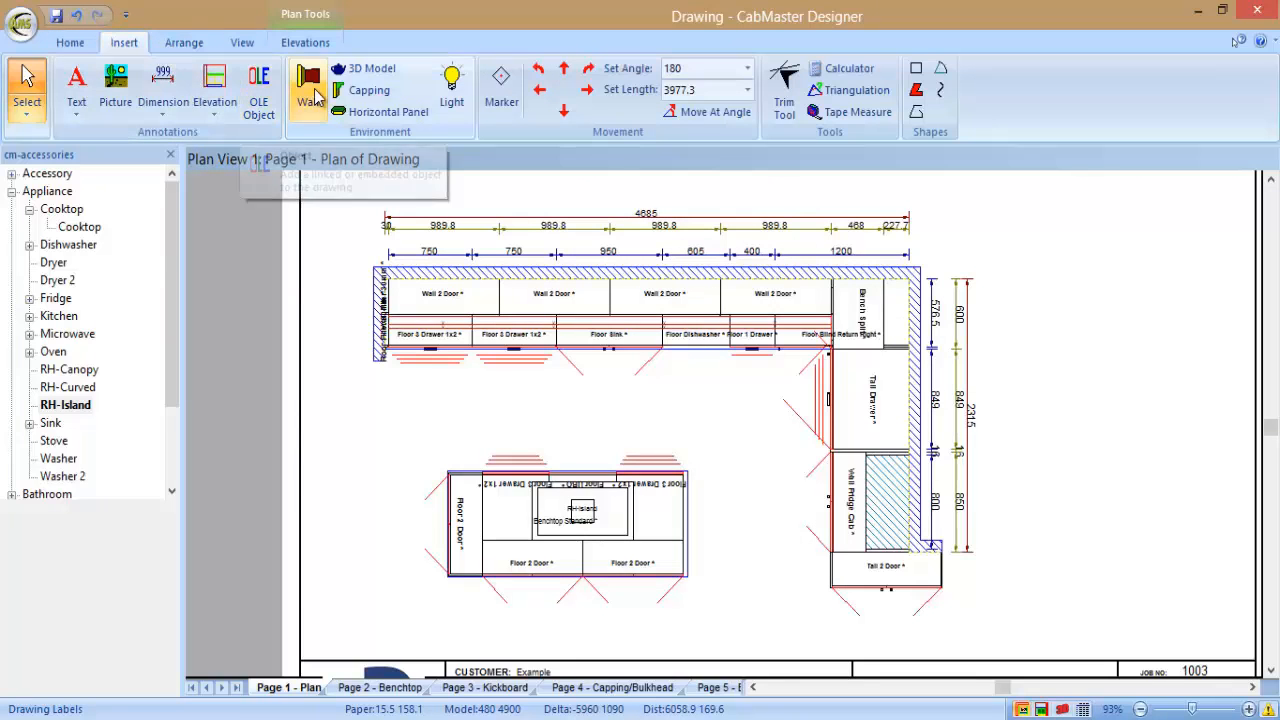
{"action": "left_click", "coordinate": [451, 92]}
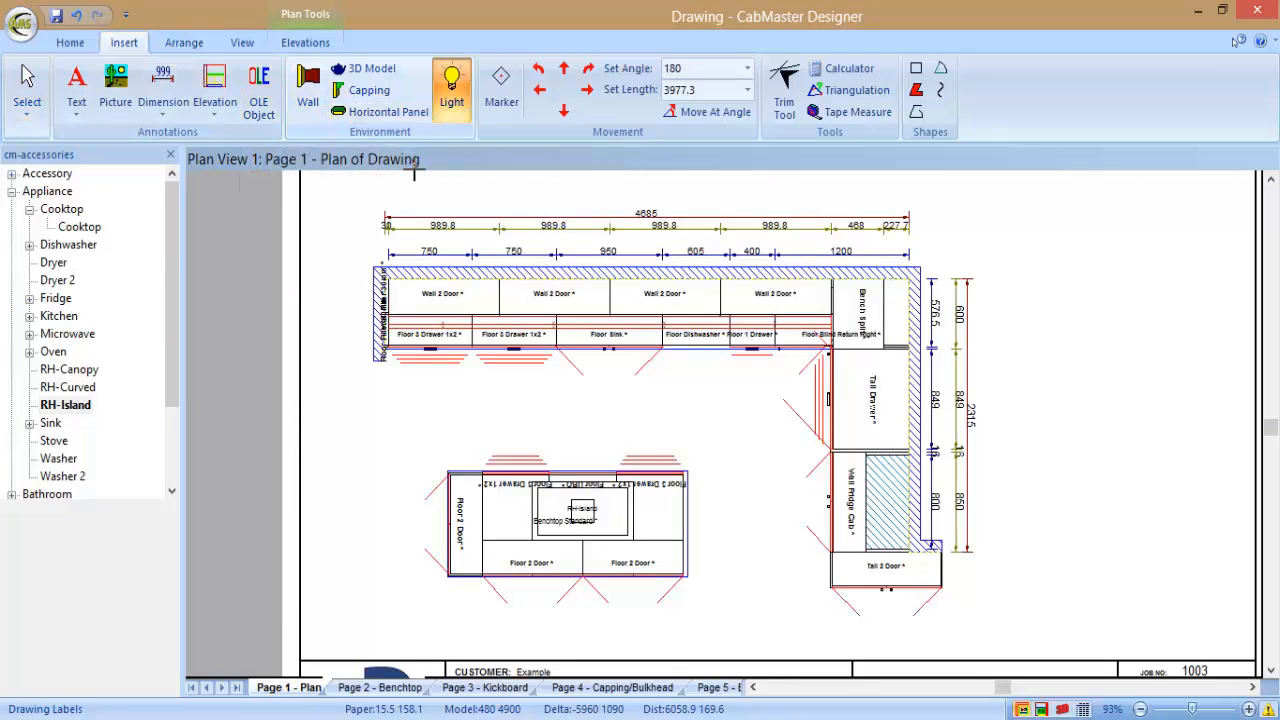
{"action": "left_click", "coordinate": [440, 428]}
{"action": "left_click", "coordinate": [723, 430]}
{"action": "left_click", "coordinate": [442, 623]}
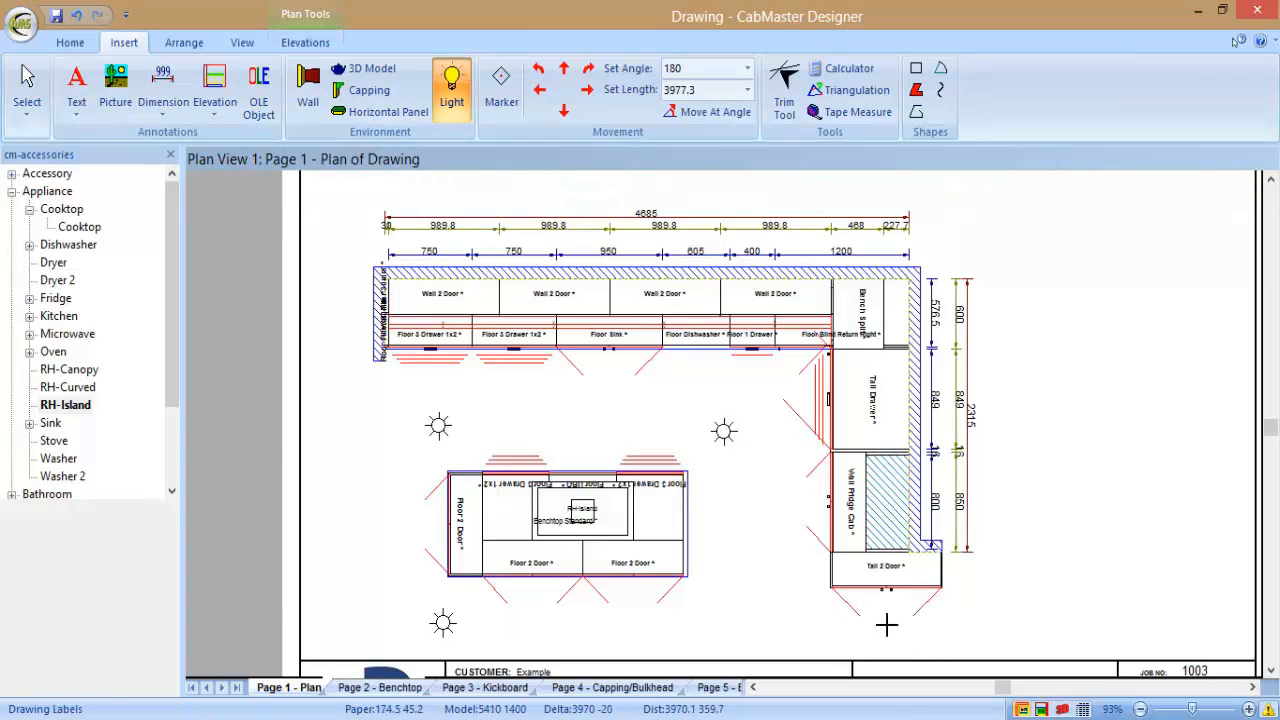
{"action": "left_click", "coordinate": [886, 626]}
{"action": "key", "text": "Escape"}
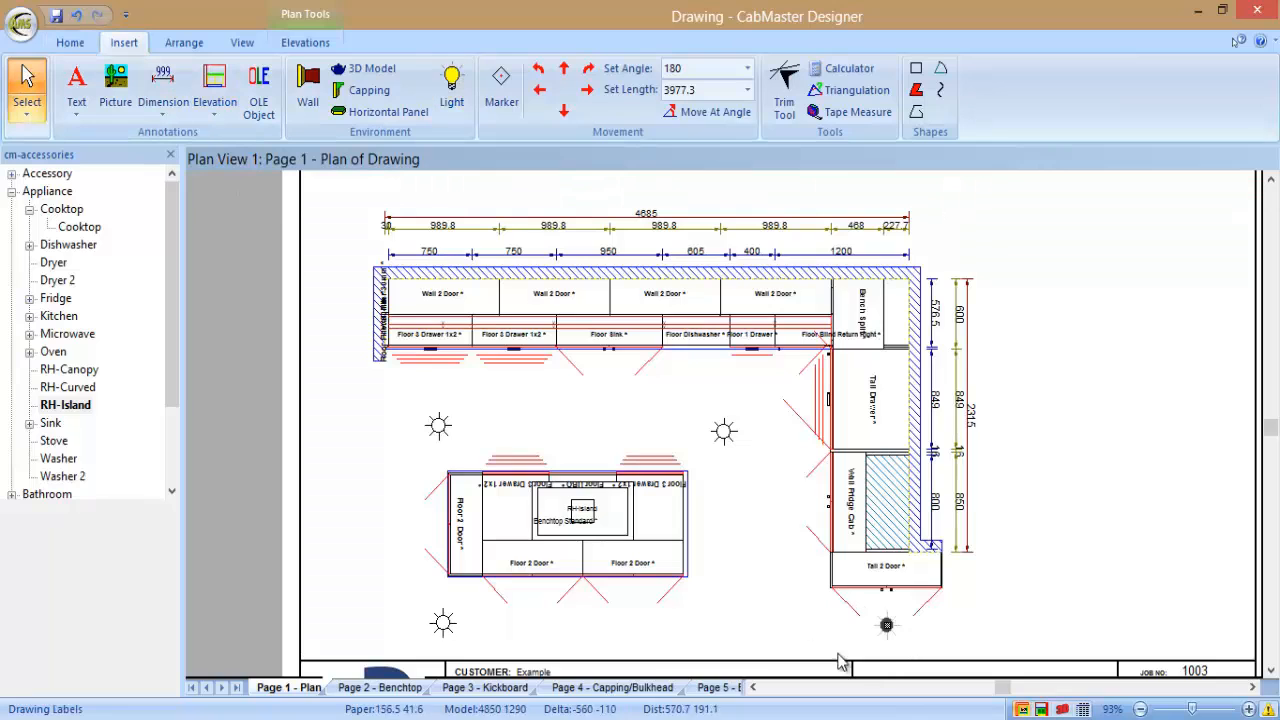
{"action": "left_click_drag", "start_coordinate": [888, 625], "coordinate": [945, 628]}
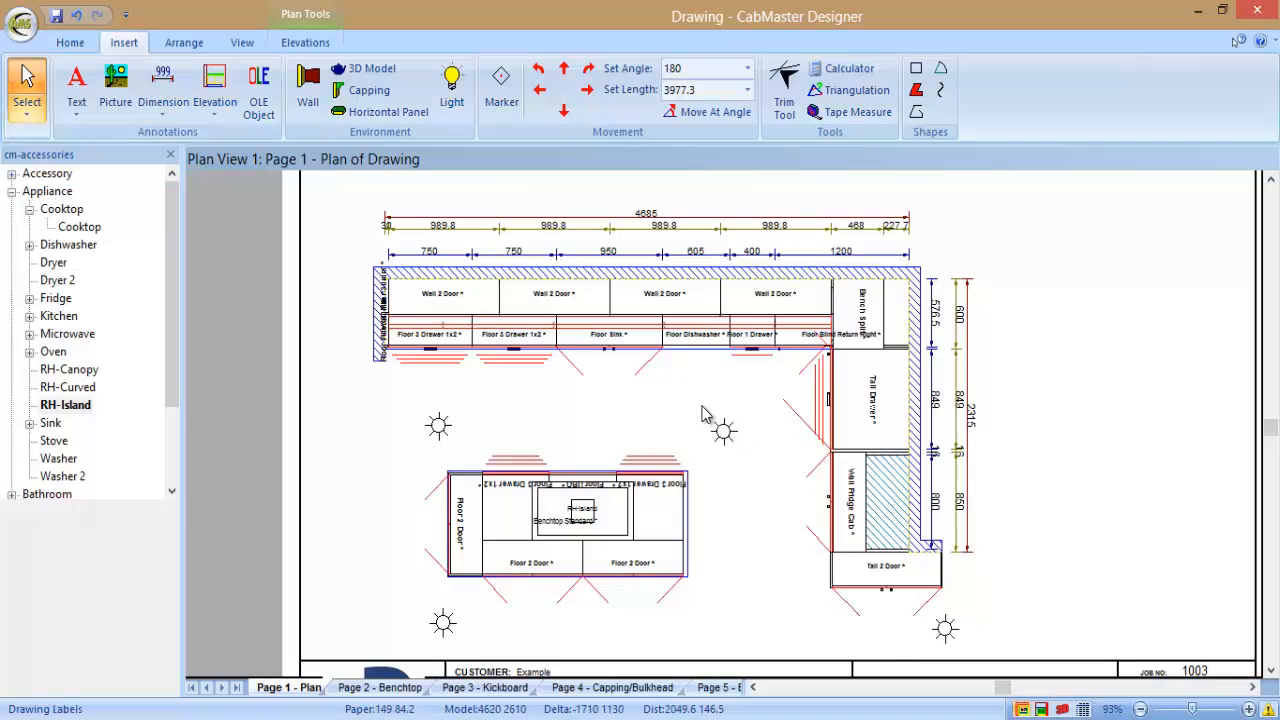
Render the kitchen in 3D and copy the 3D view to the clipboard
{"action": "left_click", "coordinate": [243, 42]}
{"action": "left_click", "coordinate": [140, 89]}
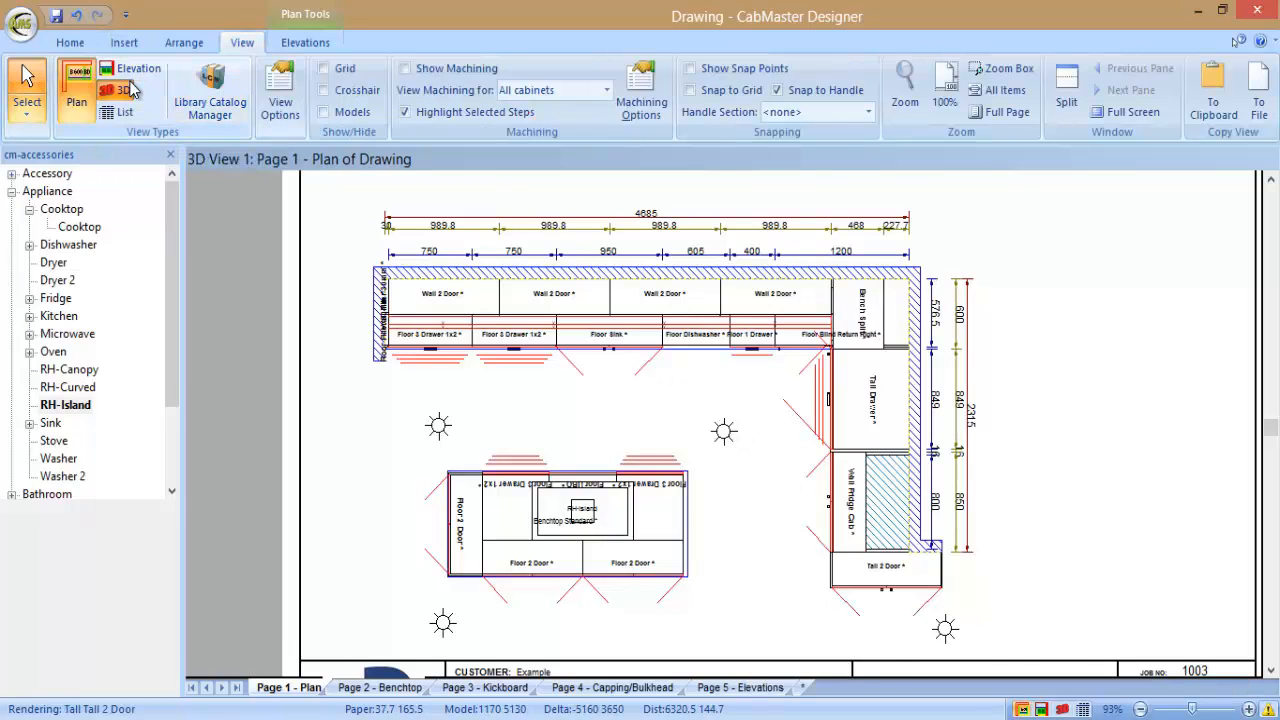
{"action": "right_click", "coordinate": [319, 390]}
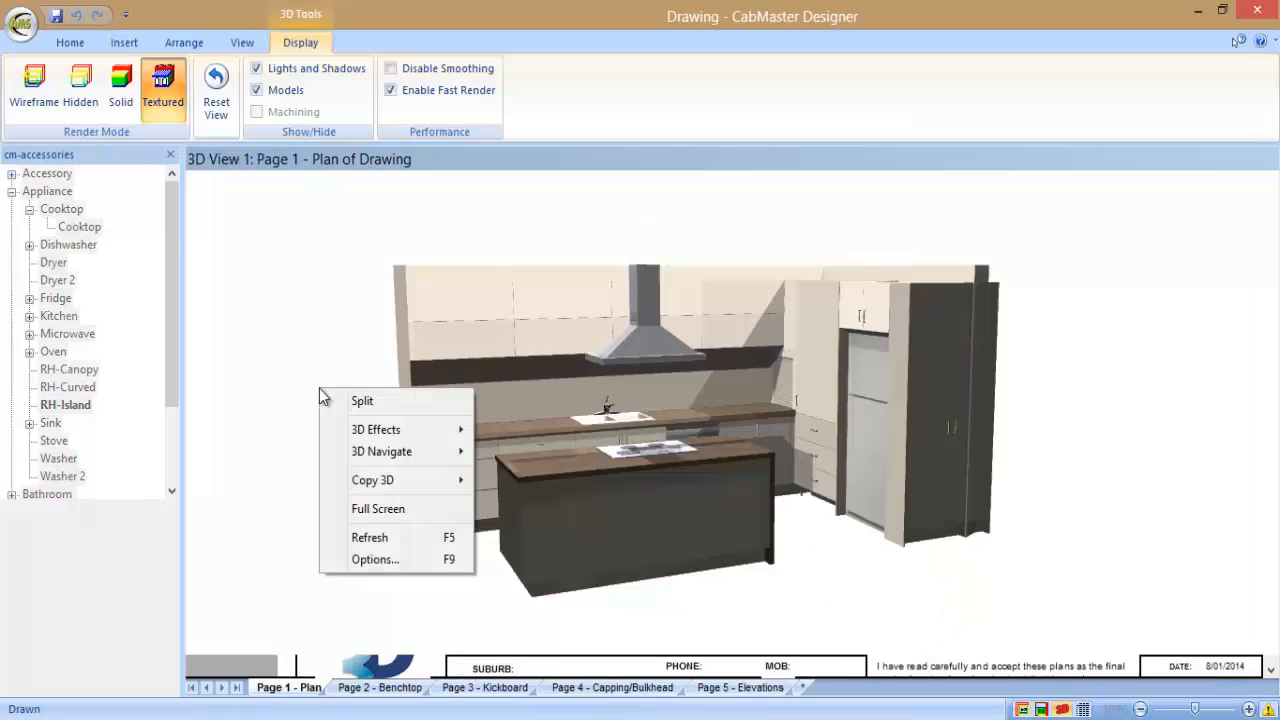
{"action": "mouse_move", "coordinate": [389, 481]}
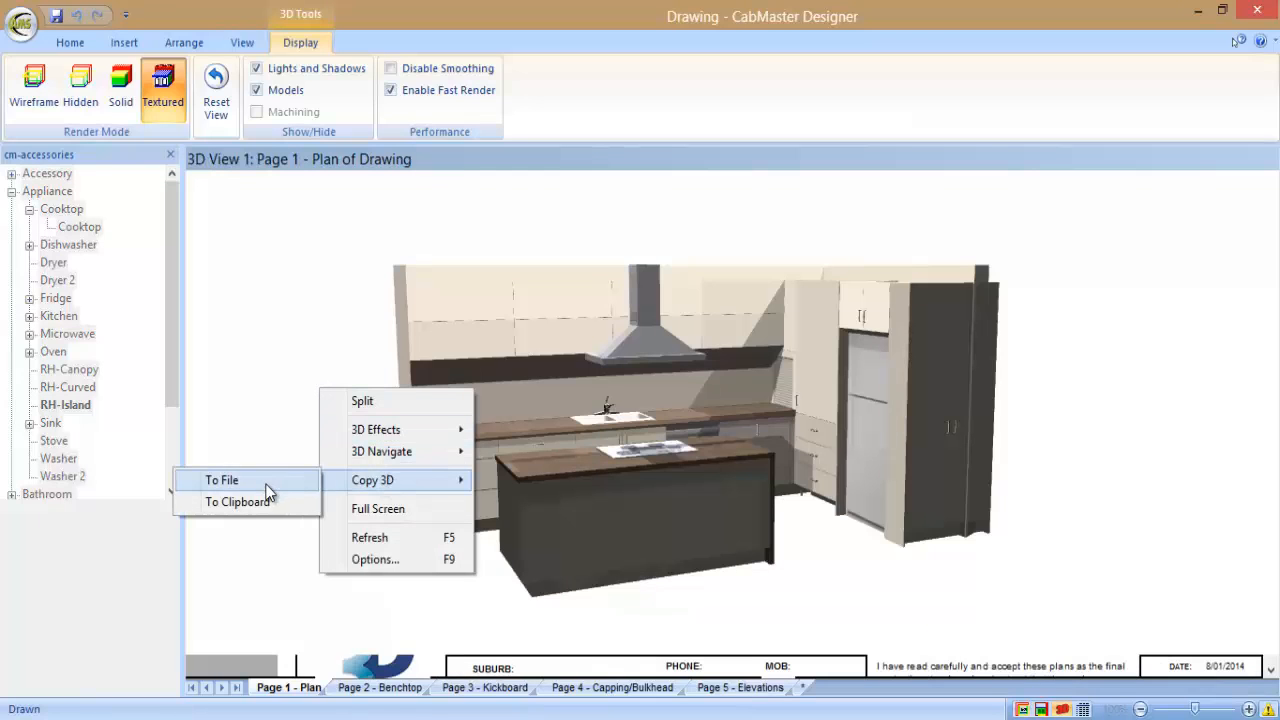
{"action": "left_click", "coordinate": [266, 485]}
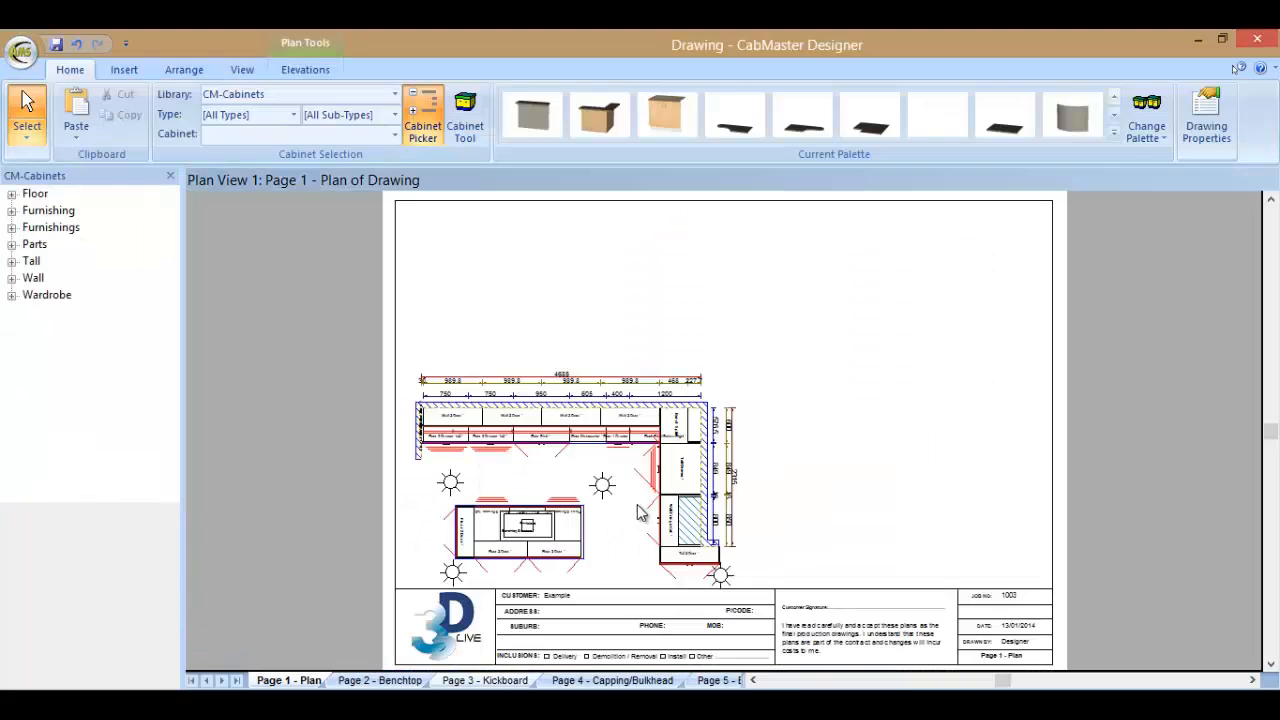
Generate an auto elevation of the right-hand wall and place it beside the plan, clear of the plan dimensions
{"action": "scroll", "coordinate": [650, 530], "scroll_direction": "up", "scroll_amount": 3}
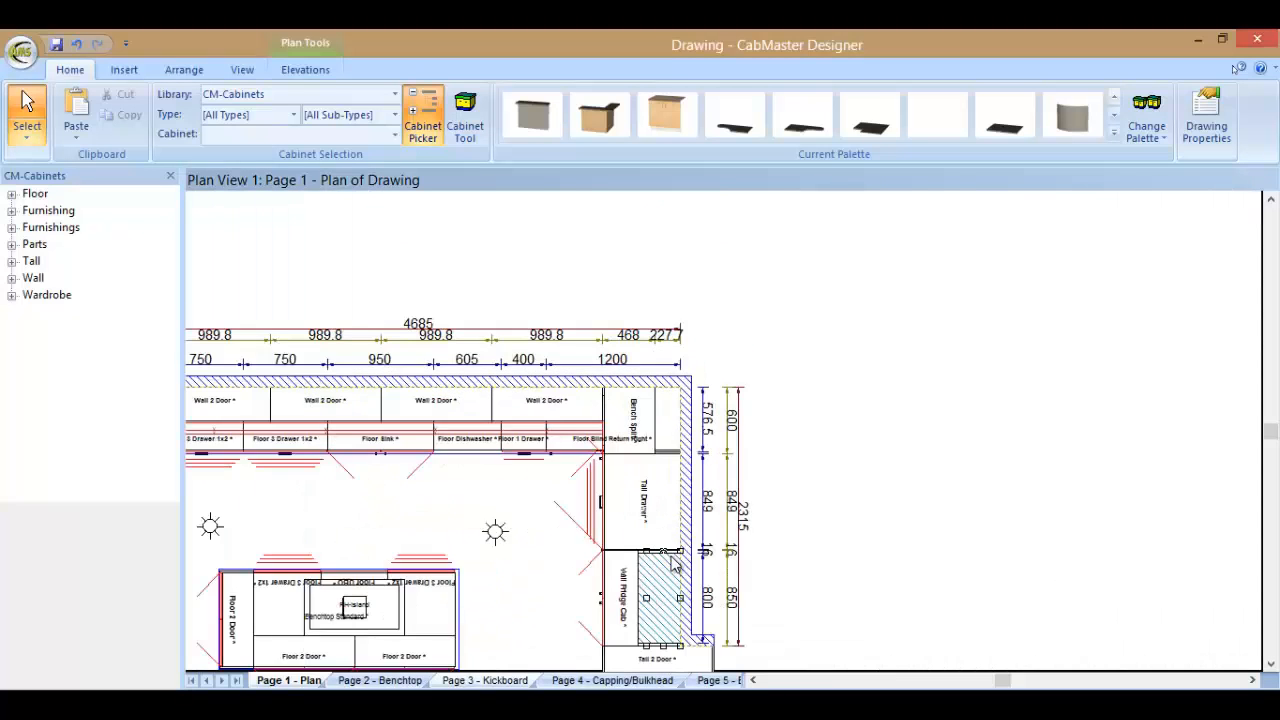
{"action": "scroll", "coordinate": [672, 562], "scroll_direction": "up", "scroll_amount": 1}
{"action": "left_click", "coordinate": [677, 561]}
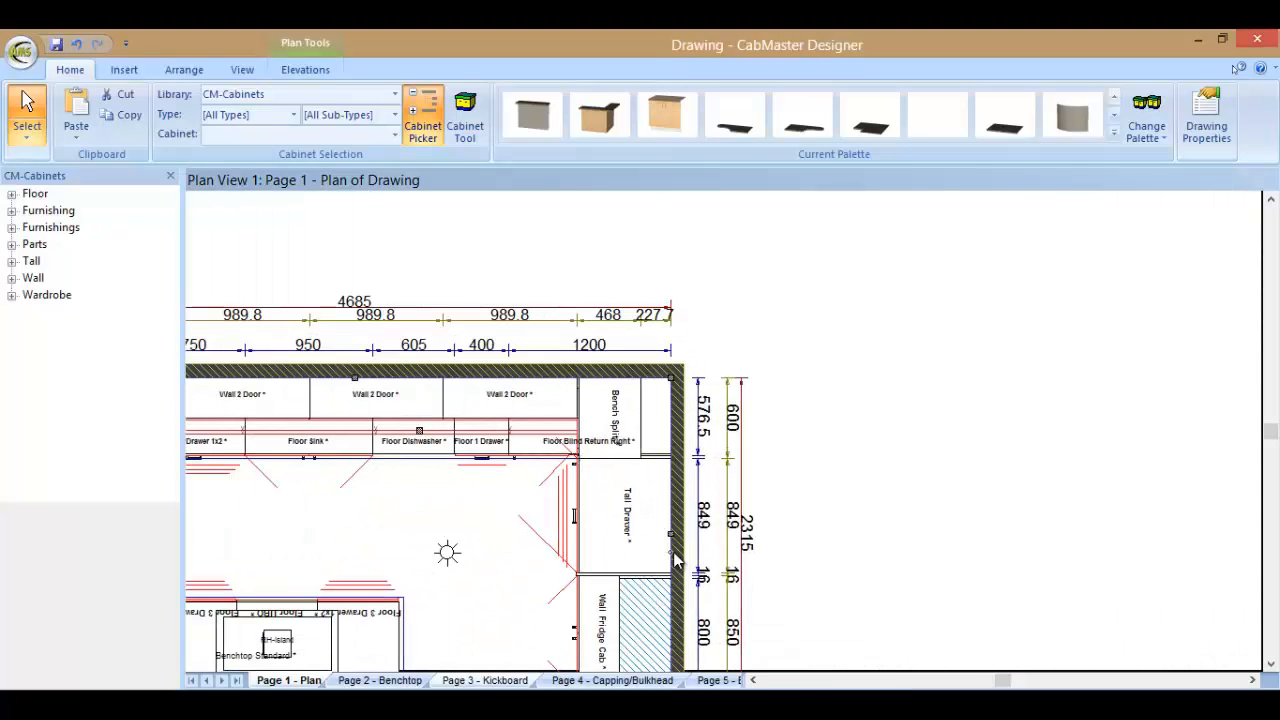
{"action": "right_click", "coordinate": [677, 561]}
{"action": "left_click", "coordinate": [750, 443]}
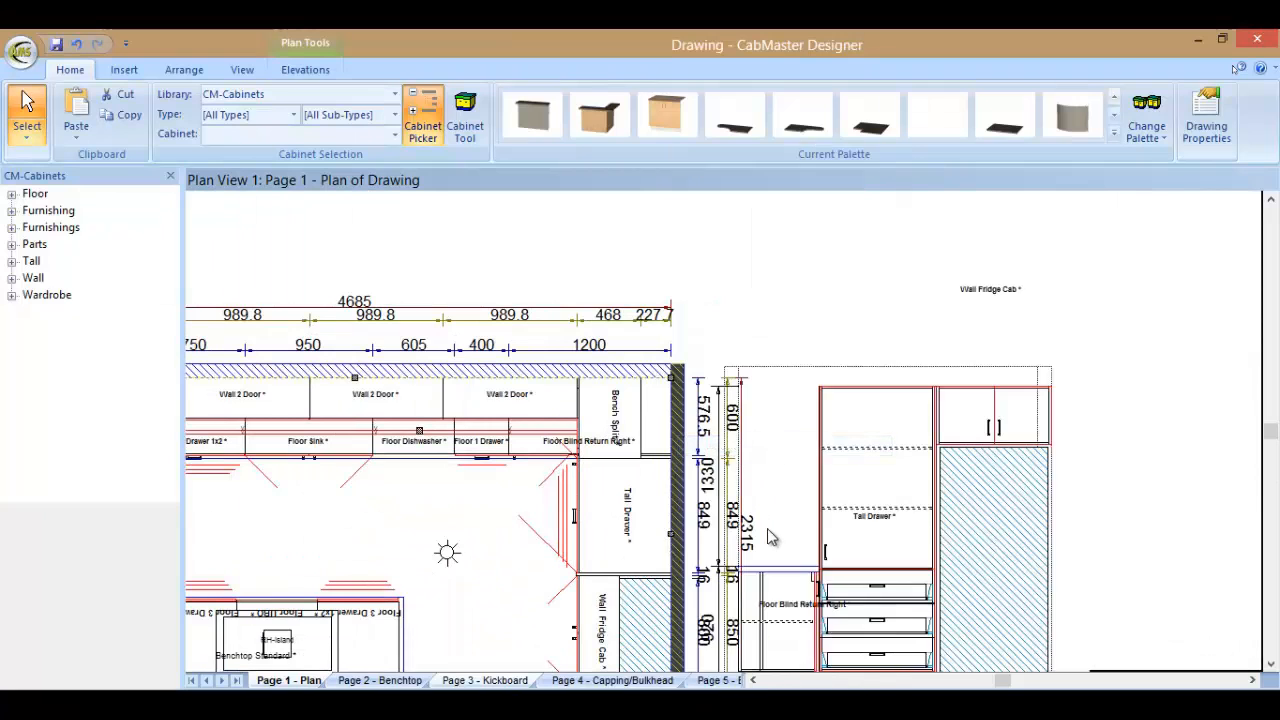
{"action": "middle_click_drag", "start_coordinate": [778, 533], "coordinate": [788, 305]}
{"action": "left_click", "coordinate": [750, 482]}
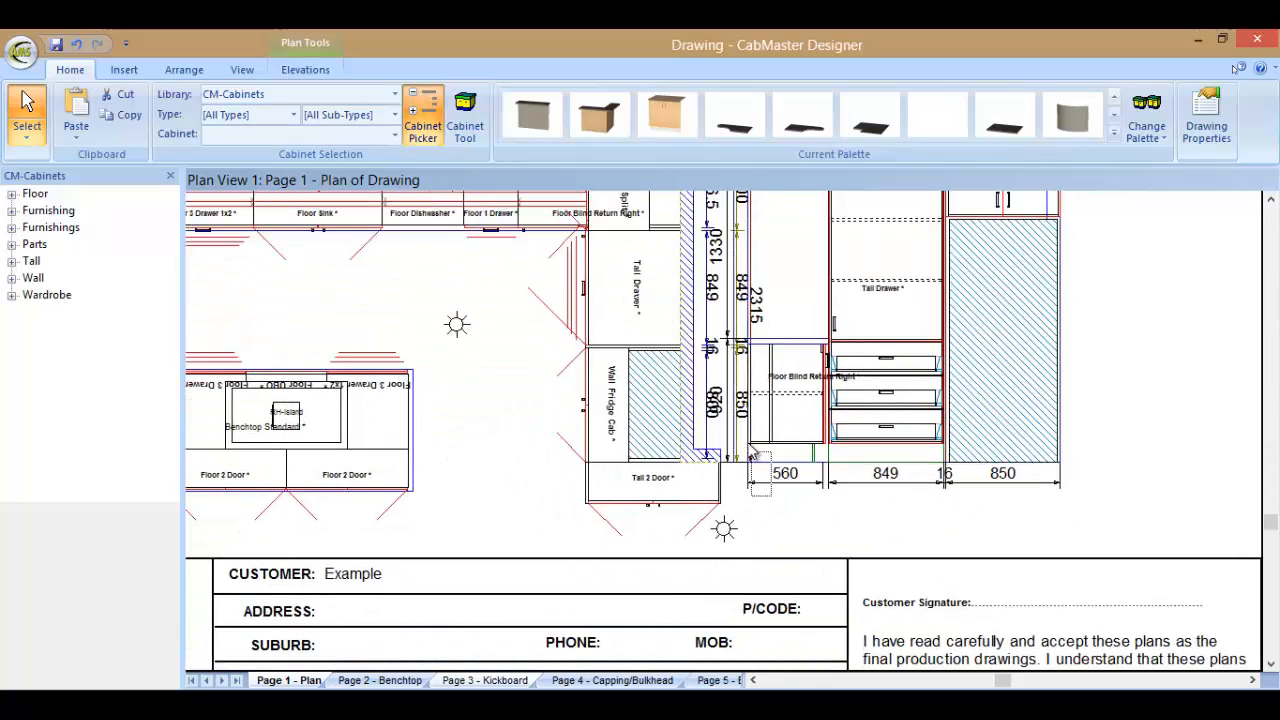
{"action": "left_click_drag", "start_coordinate": [770, 456], "coordinate": [874, 434]}
Generate an auto elevation of the back wall and place it above the plan, lined up with the wall
{"action": "middle_click_drag", "start_coordinate": [738, 320], "coordinate": [985, 545]}
{"action": "left_click", "coordinate": [691, 372]}
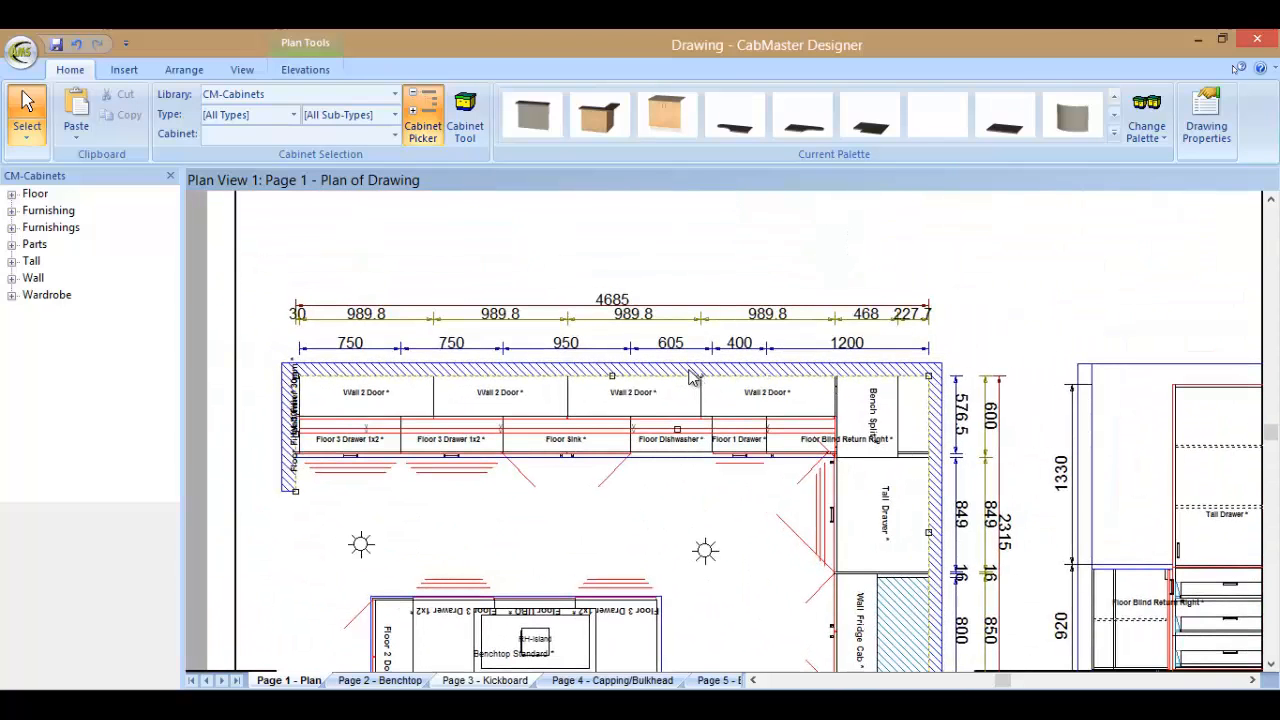
{"action": "right_click", "coordinate": [691, 372]}
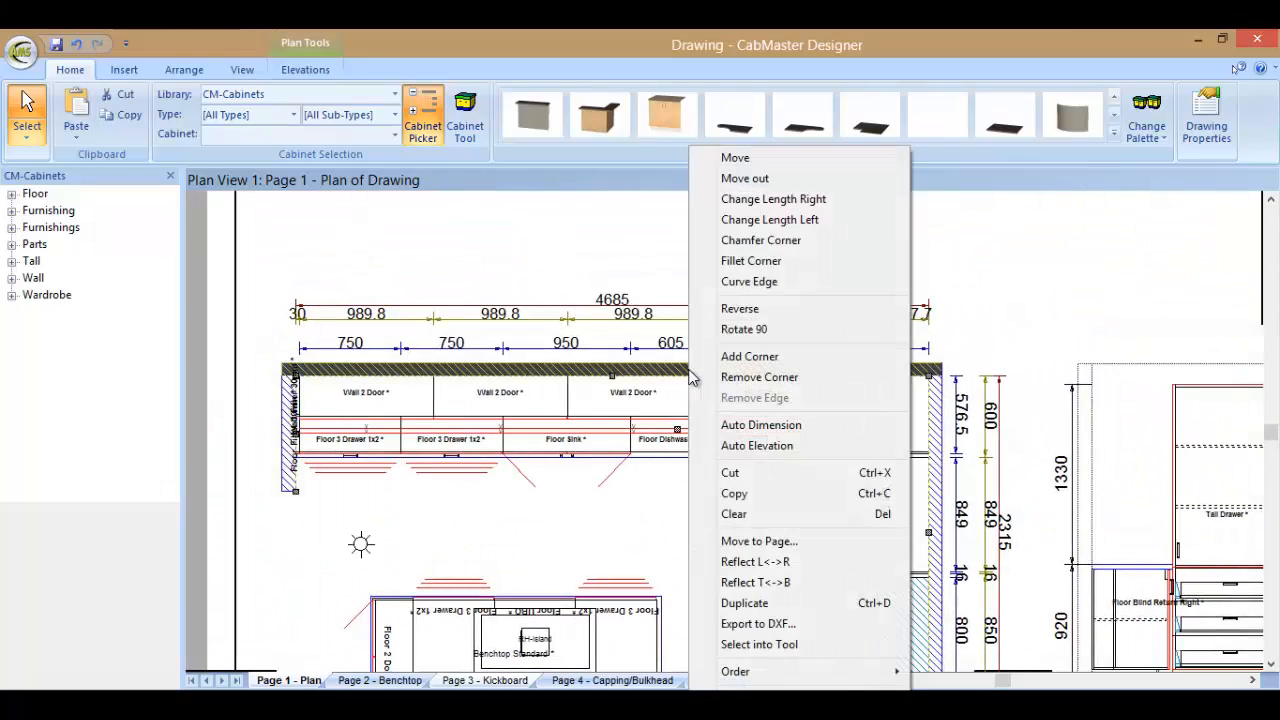
{"action": "left_click", "coordinate": [745, 446]}
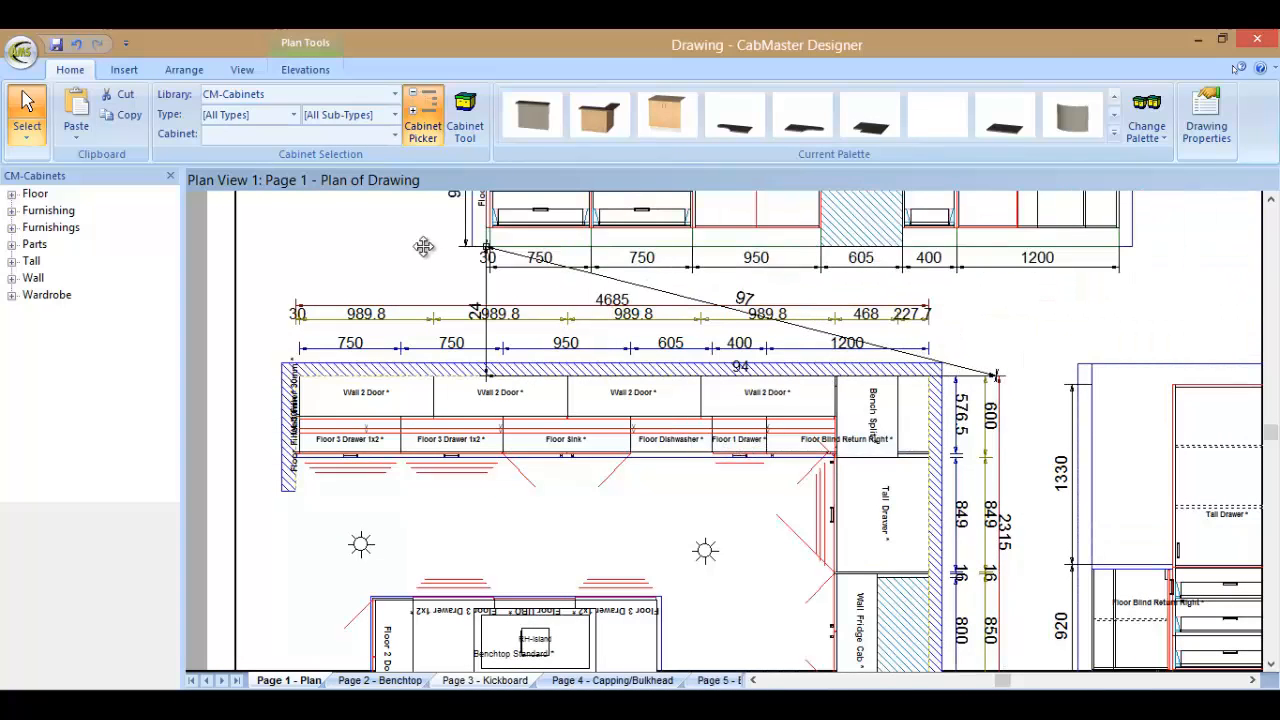
{"action": "left_click", "coordinate": [260, 252]}
Nudge the back wall elevation down on the full page so it sits inside the page border
{"action": "scroll", "coordinate": [1005, 300], "scroll_direction": "down", "scroll_amount": 4}
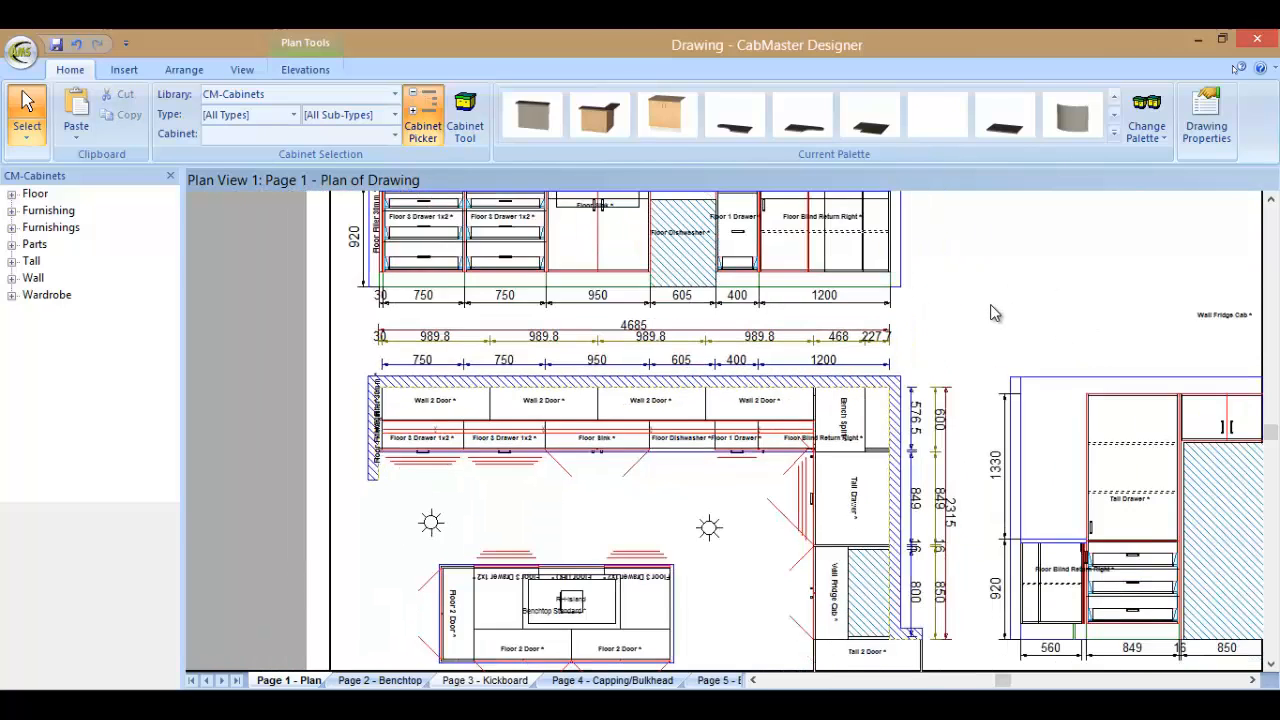
{"action": "right_click", "coordinate": [993, 291]}
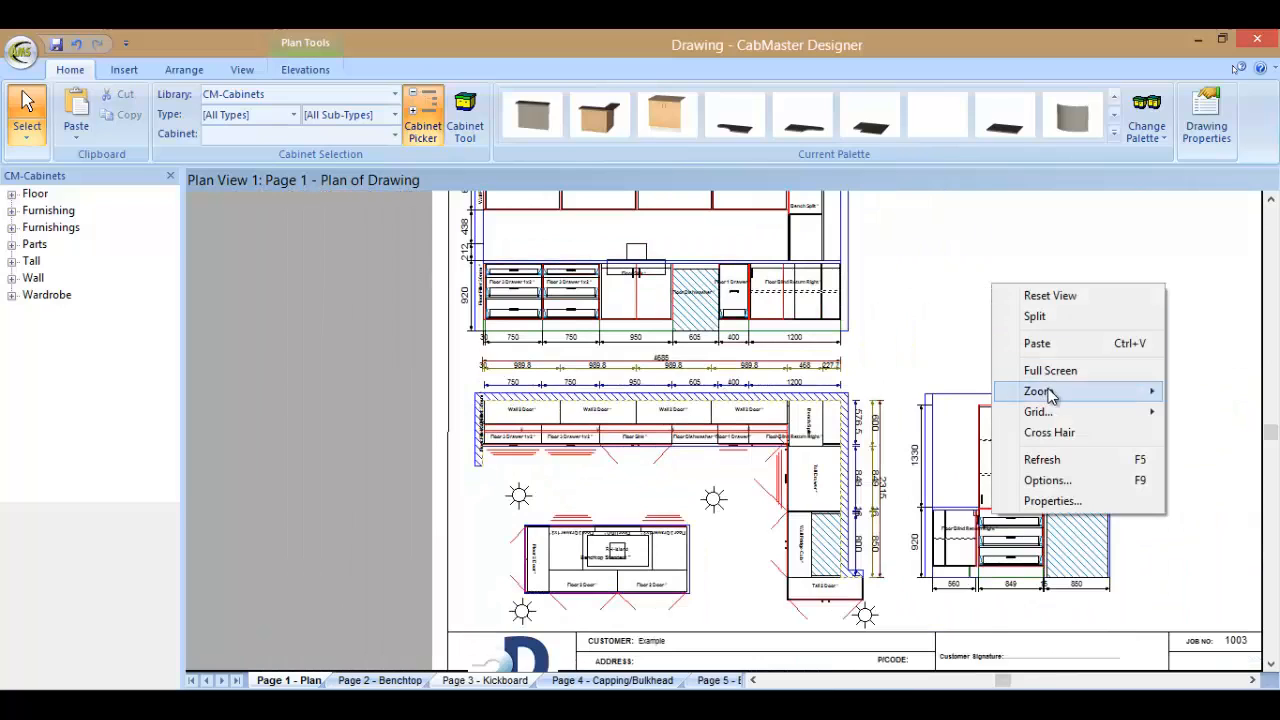
{"action": "mouse_move", "coordinate": [1045, 391]}
{"action": "left_click", "coordinate": [907, 584]}
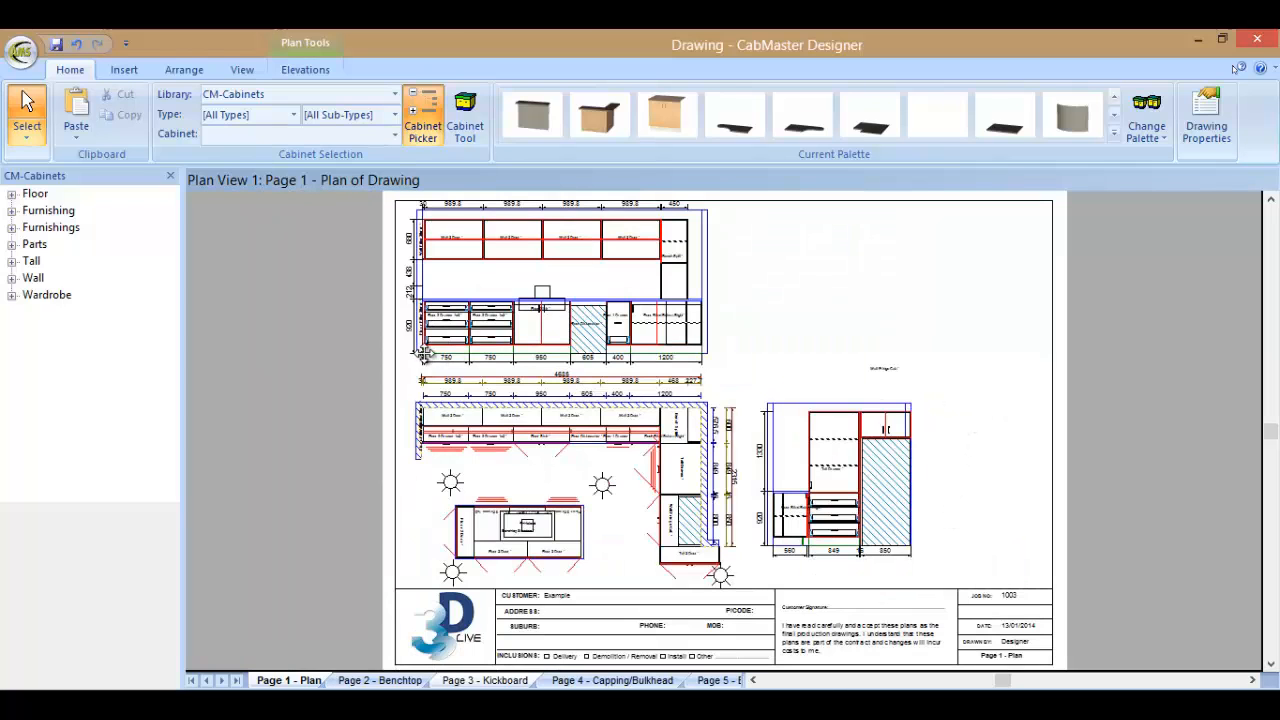
{"action": "left_click", "coordinate": [432, 362]}
{"action": "key", "text": "Down"}
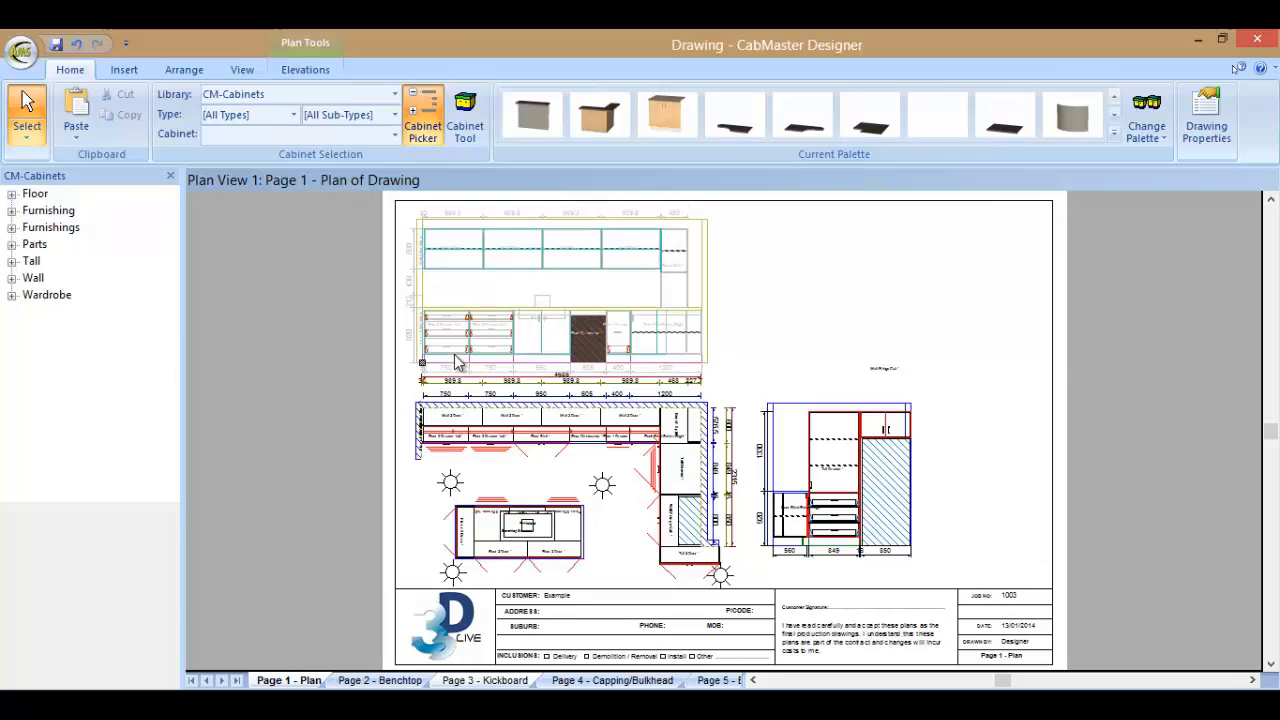
{"action": "left_click", "coordinate": [849, 343]}
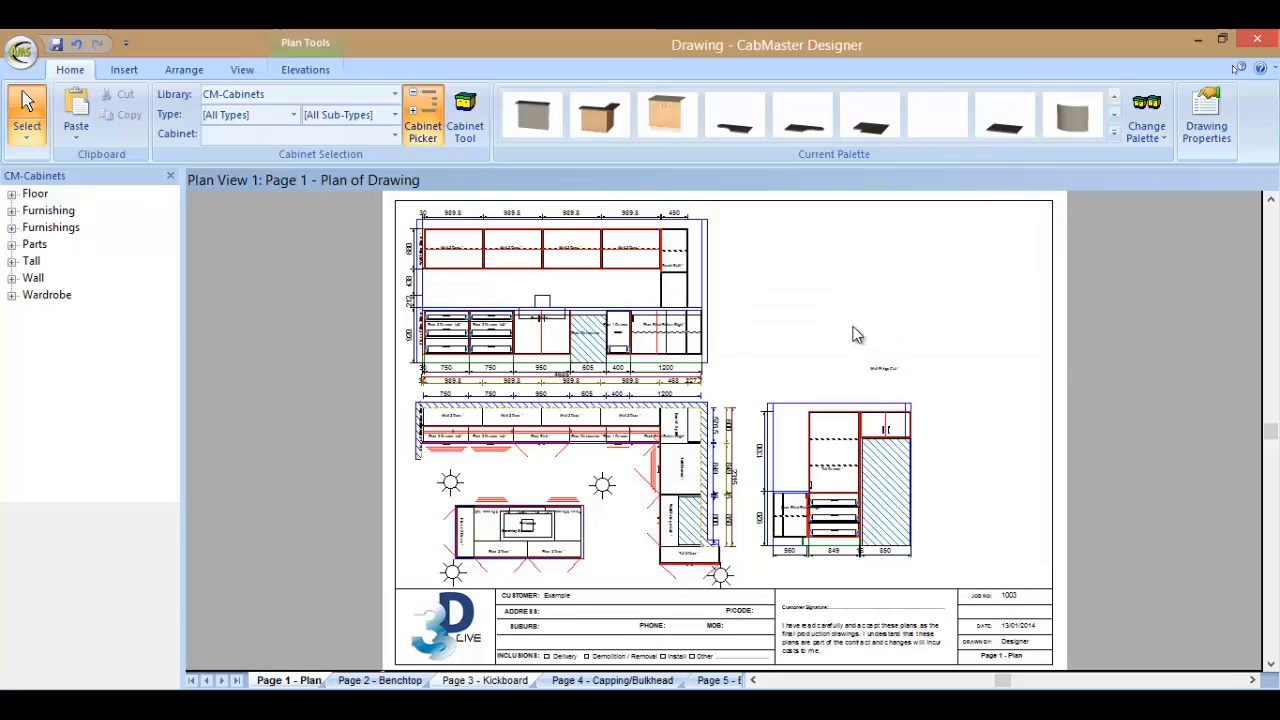
Paste the copied 3D picture onto the plan page, place it above the right-hand wall elevation, and send it to the back
{"action": "right_click", "coordinate": [855, 320]}
{"action": "left_click", "coordinate": [899, 378]}
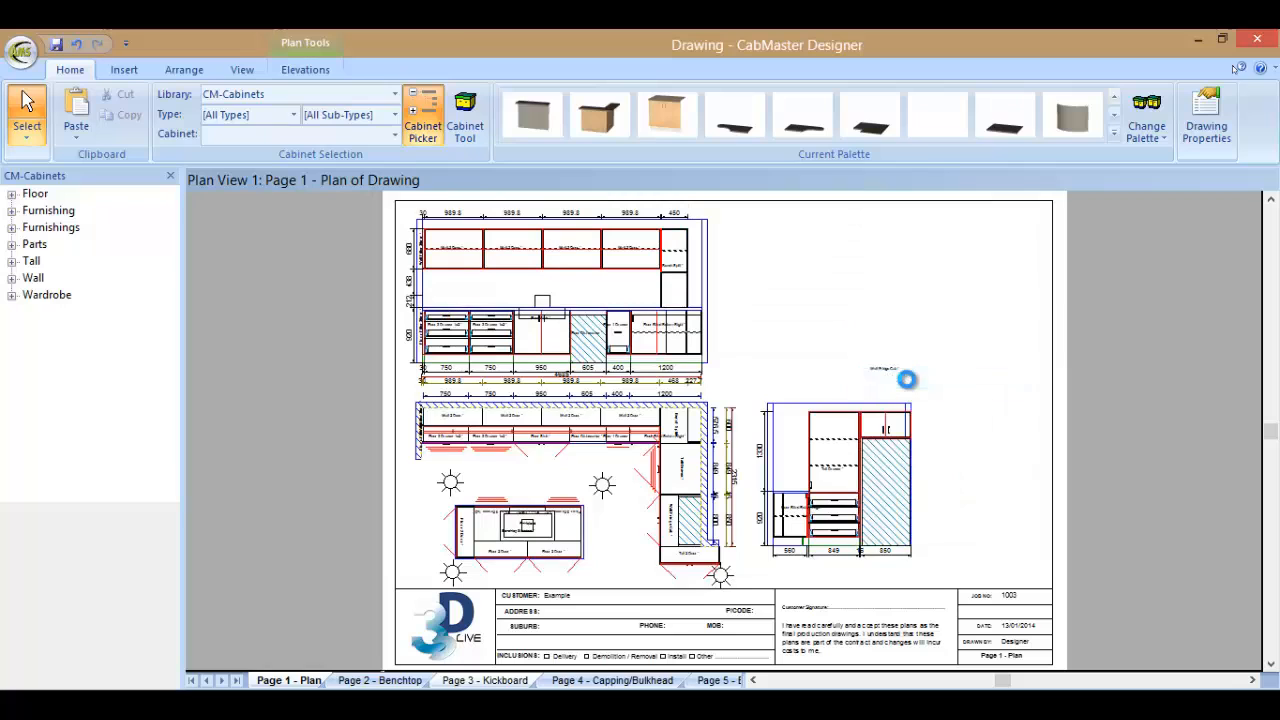
{"action": "left_click_drag", "start_coordinate": [948, 378], "coordinate": [839, 331]}
{"action": "right_click", "coordinate": [872, 352]}
{"action": "mouse_move", "coordinate": [960, 636]}
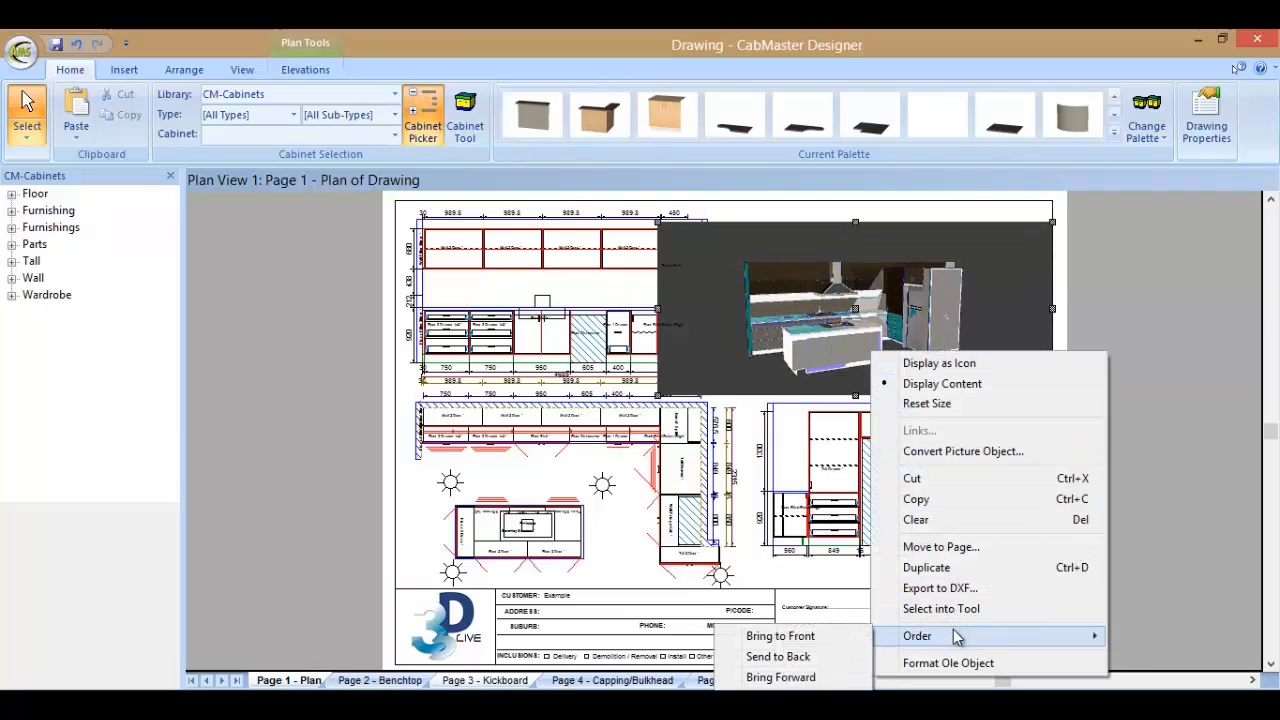
{"action": "left_click", "coordinate": [788, 660]}
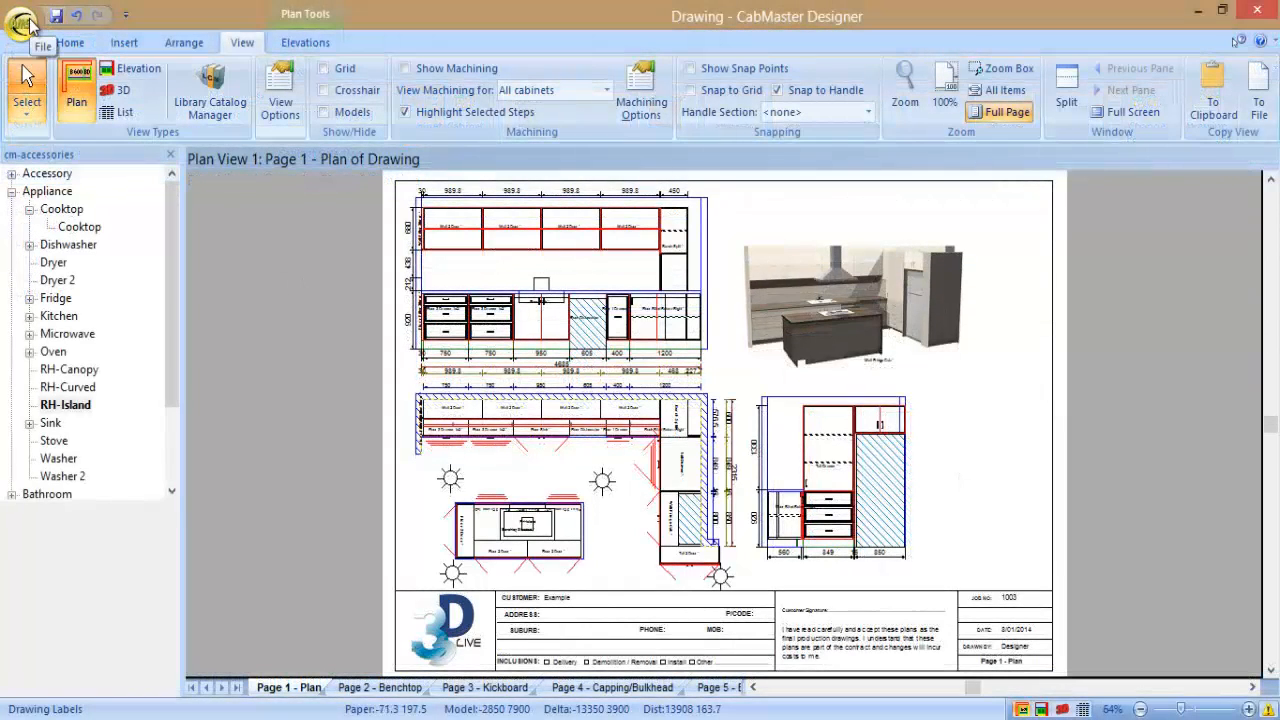
Print a page range of the drawing with the Adobe PDF printer
{"action": "left_click", "coordinate": [27, 22]}
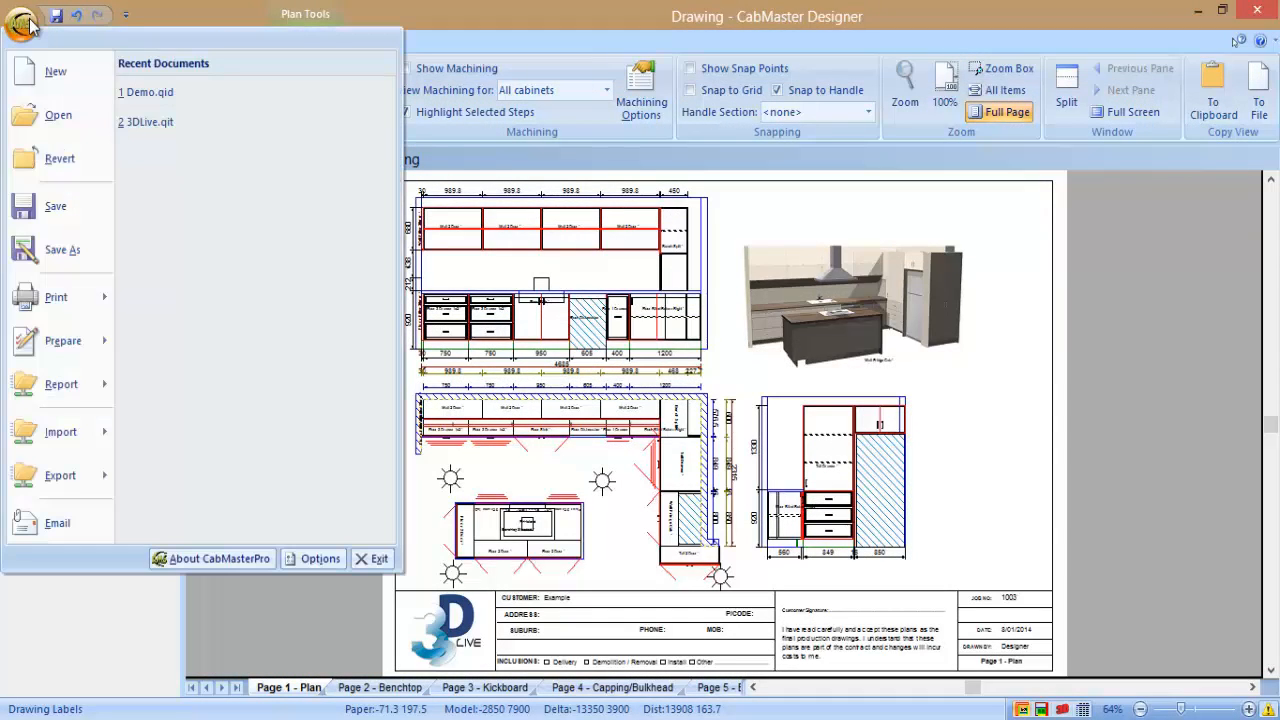
{"action": "mouse_move", "coordinate": [57, 298]}
{"action": "left_click", "coordinate": [178, 100]}
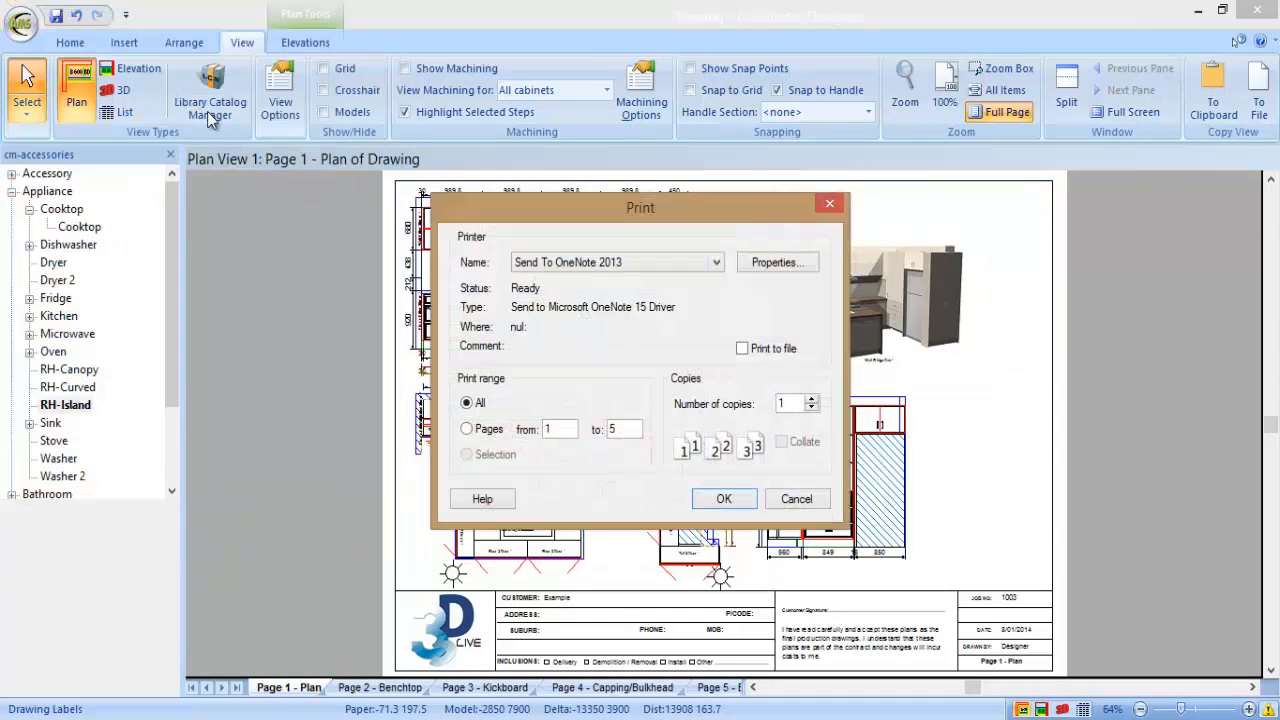
{"action": "left_click", "coordinate": [522, 263]}
{"action": "left_click", "coordinate": [563, 282]}
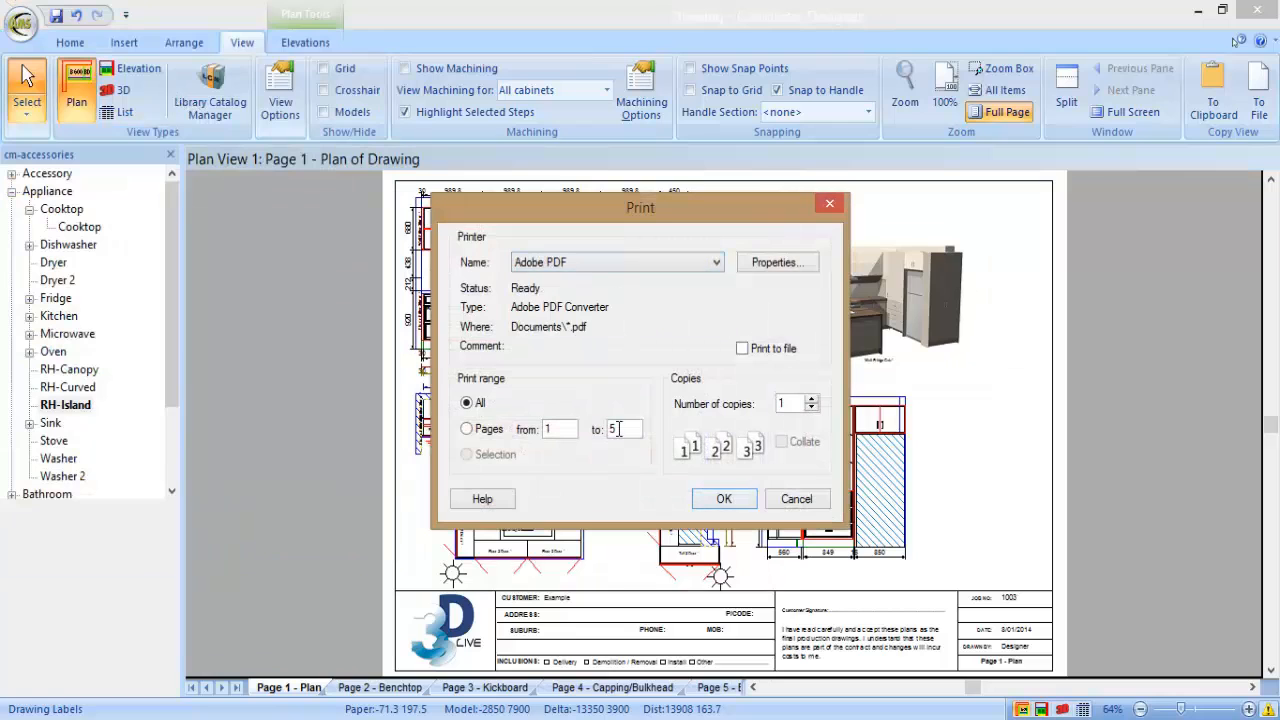
{"action": "left_click", "coordinate": [466, 428]}
{"action": "left_click", "coordinate": [723, 498]}
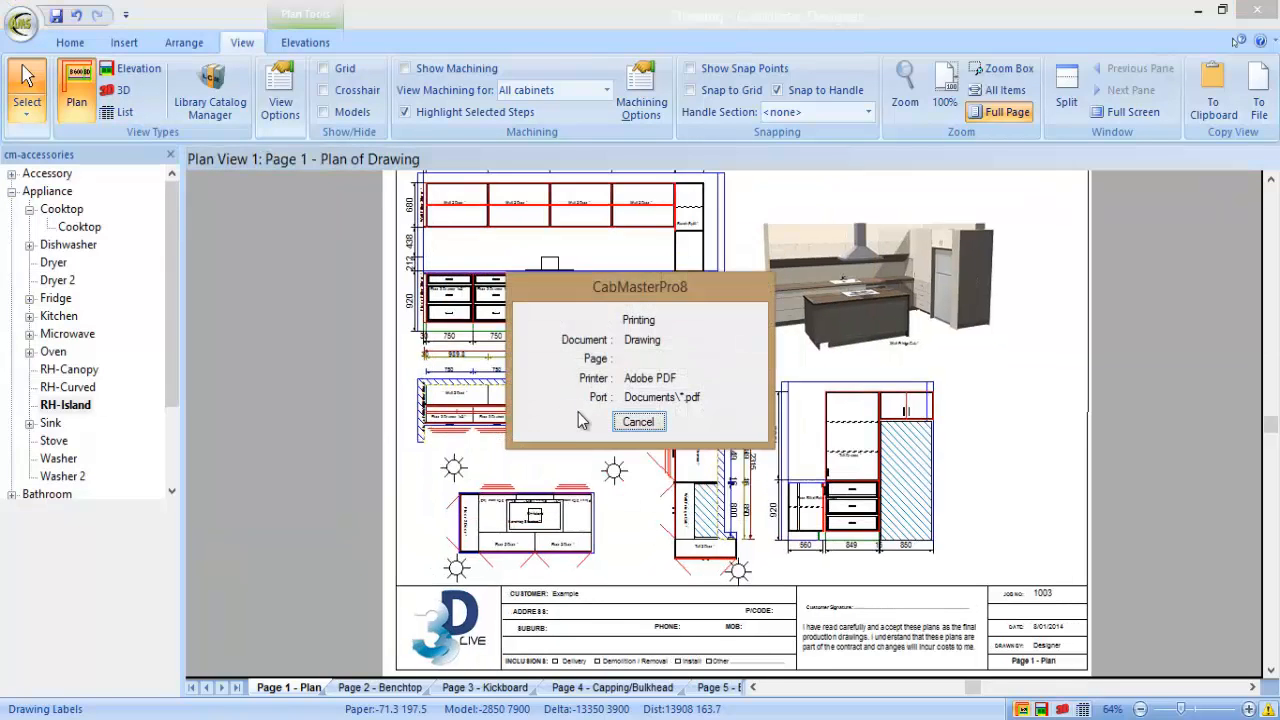
{"action": "mouse_move", "coordinate": [668, 710]}
{"action": "left_click", "coordinate": [718, 668]}
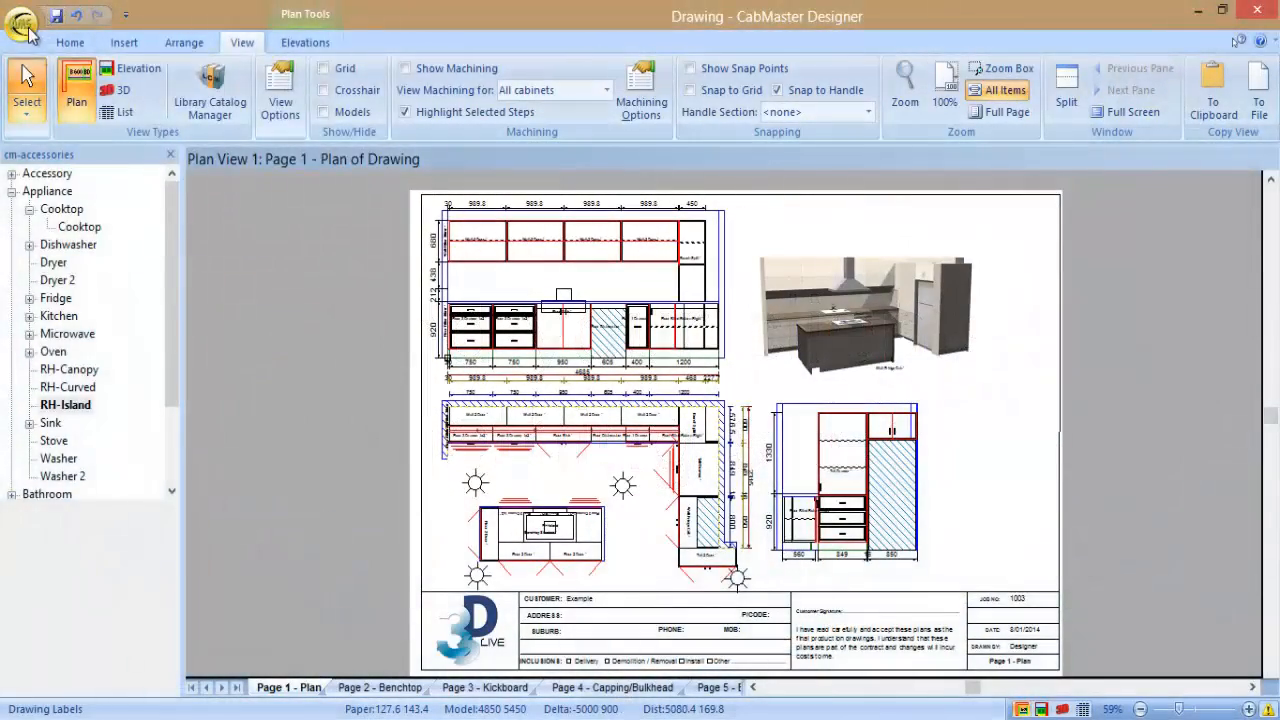
Export the drawing as a 3D model to the Desktop under the file name Drawing3D.PDF
{"action": "left_click", "coordinate": [21, 23]}
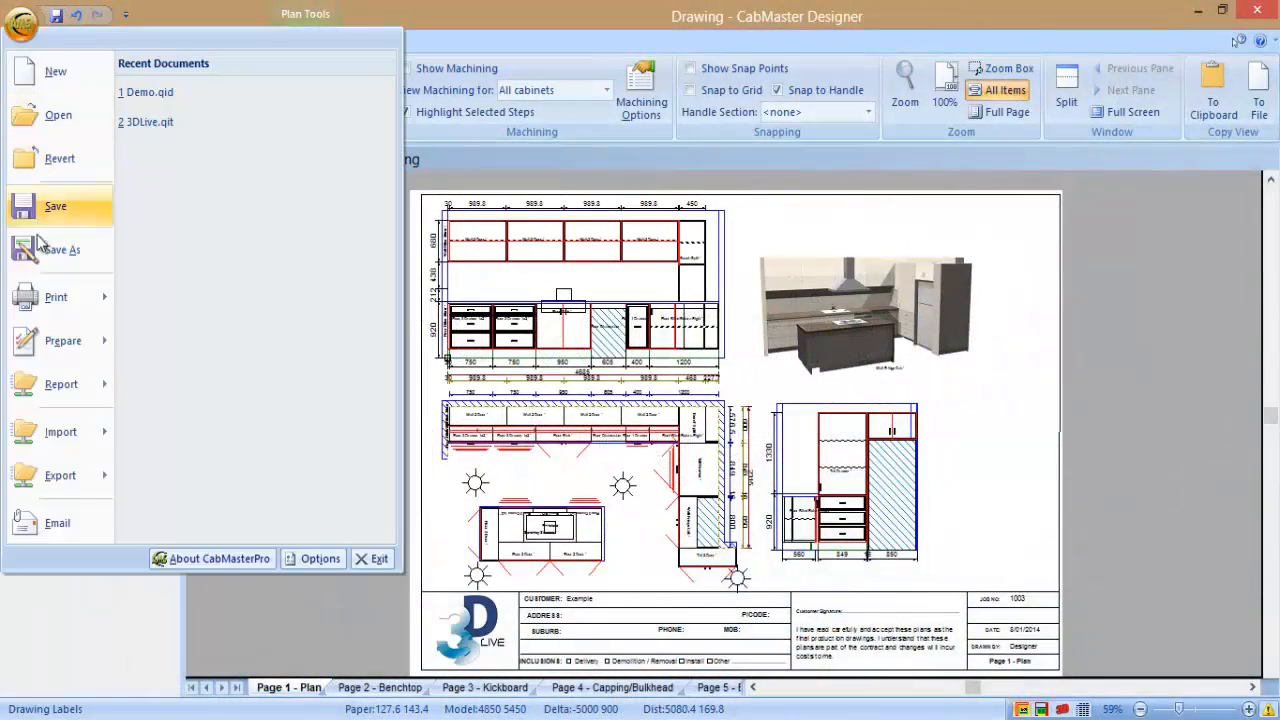
{"action": "mouse_move", "coordinate": [81, 471]}
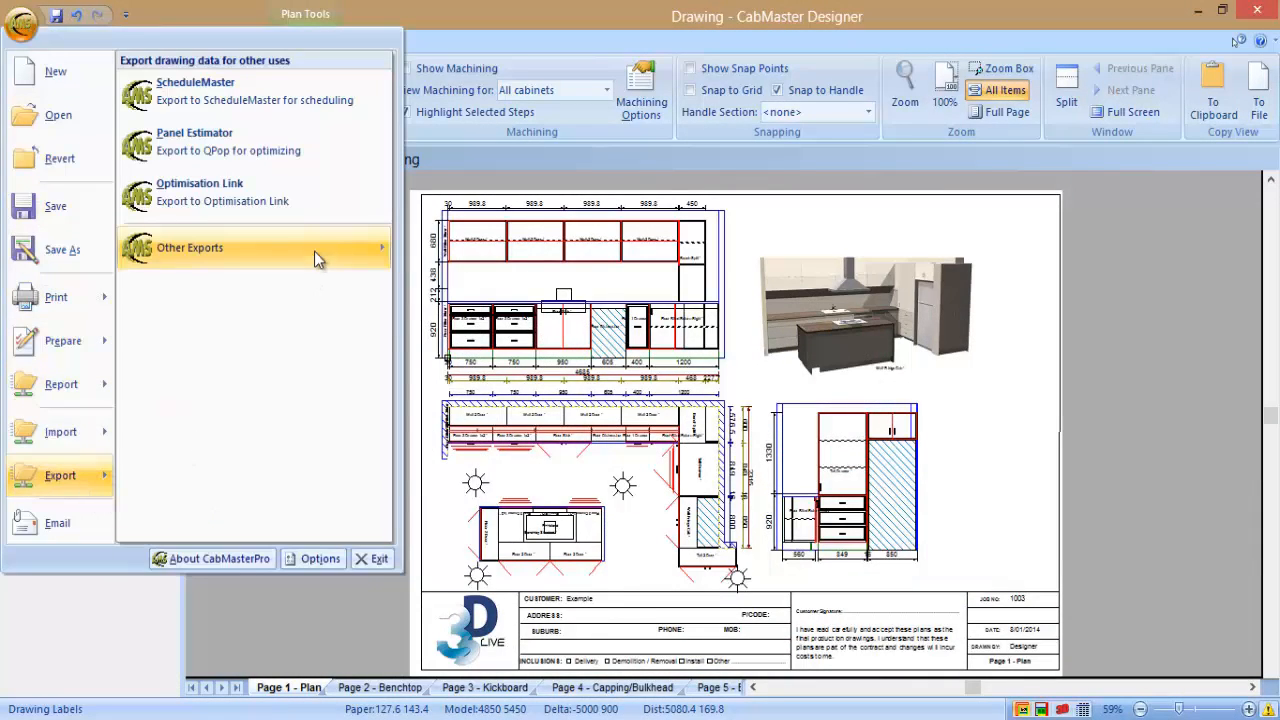
{"action": "mouse_move", "coordinate": [315, 250]}
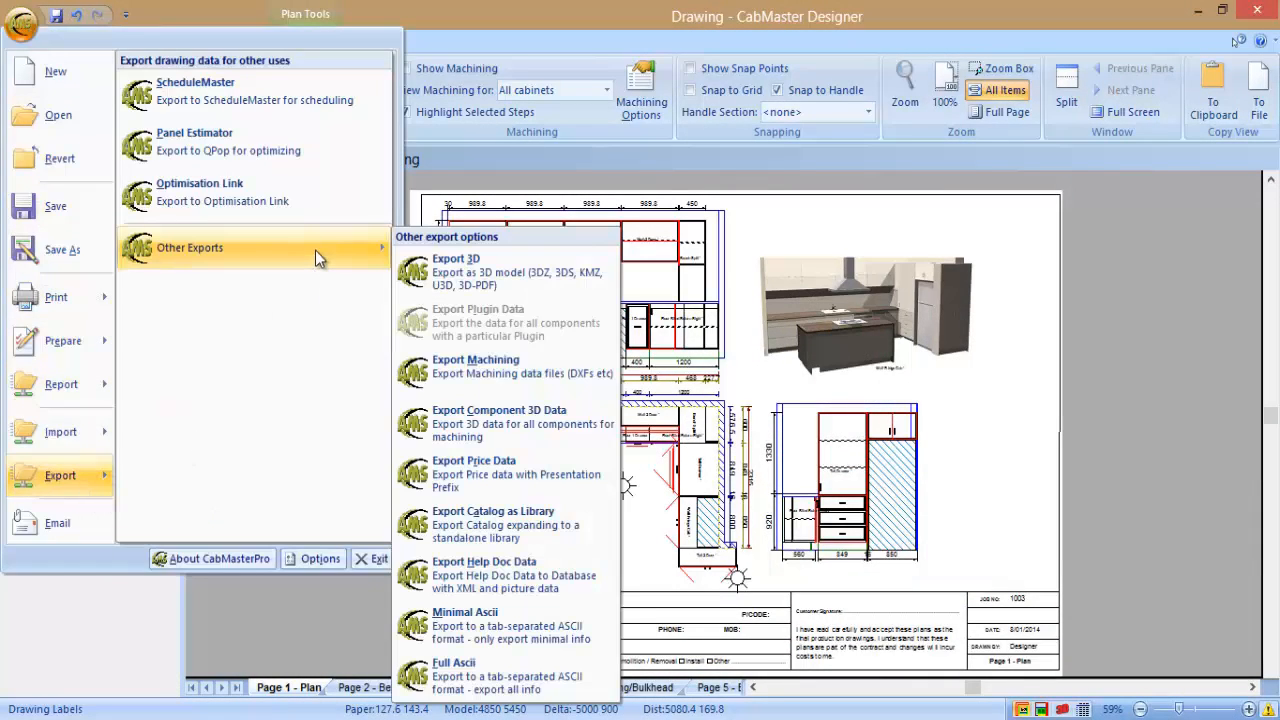
{"action": "left_click", "coordinate": [470, 264]}
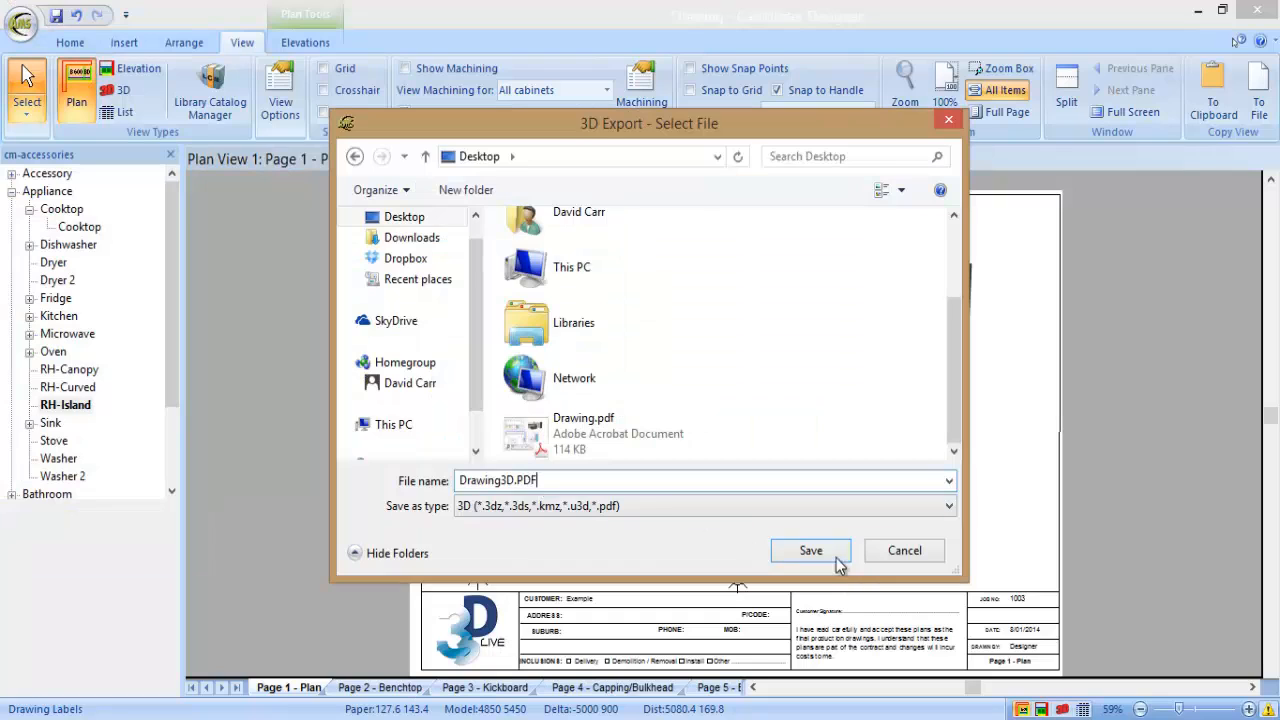
{"action": "left_click", "coordinate": [811, 551]}
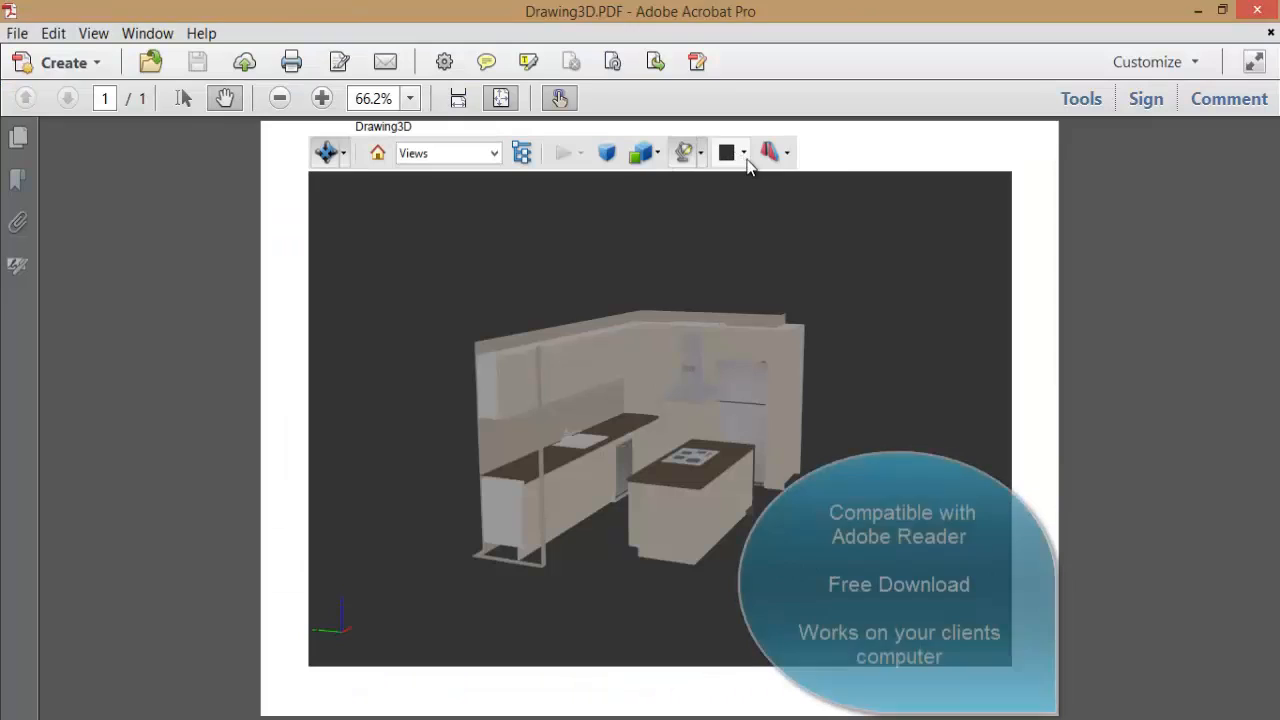
Set the 3D PDF's background to white and its render mode to Transparent, and orbit the kitchen model to a closer front view
{"action": "left_click", "coordinate": [743, 152]}
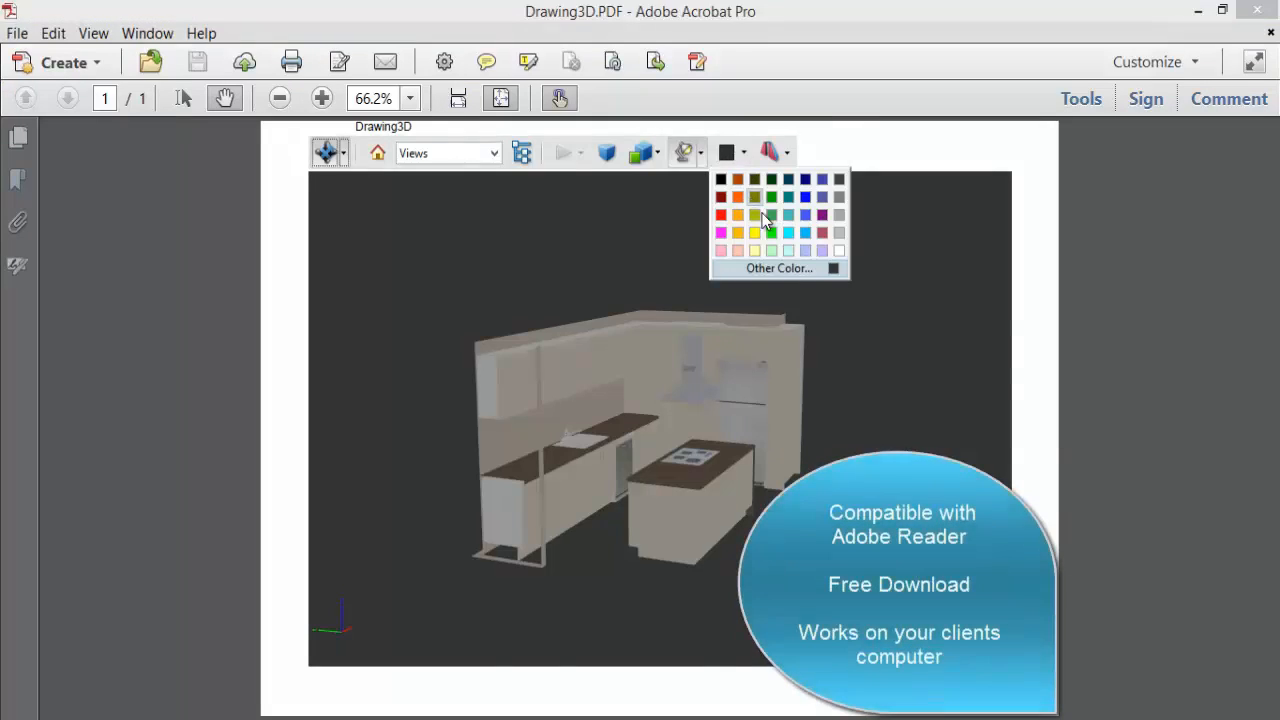
{"action": "left_click", "coordinate": [839, 250]}
{"action": "left_click", "coordinate": [656, 158]}
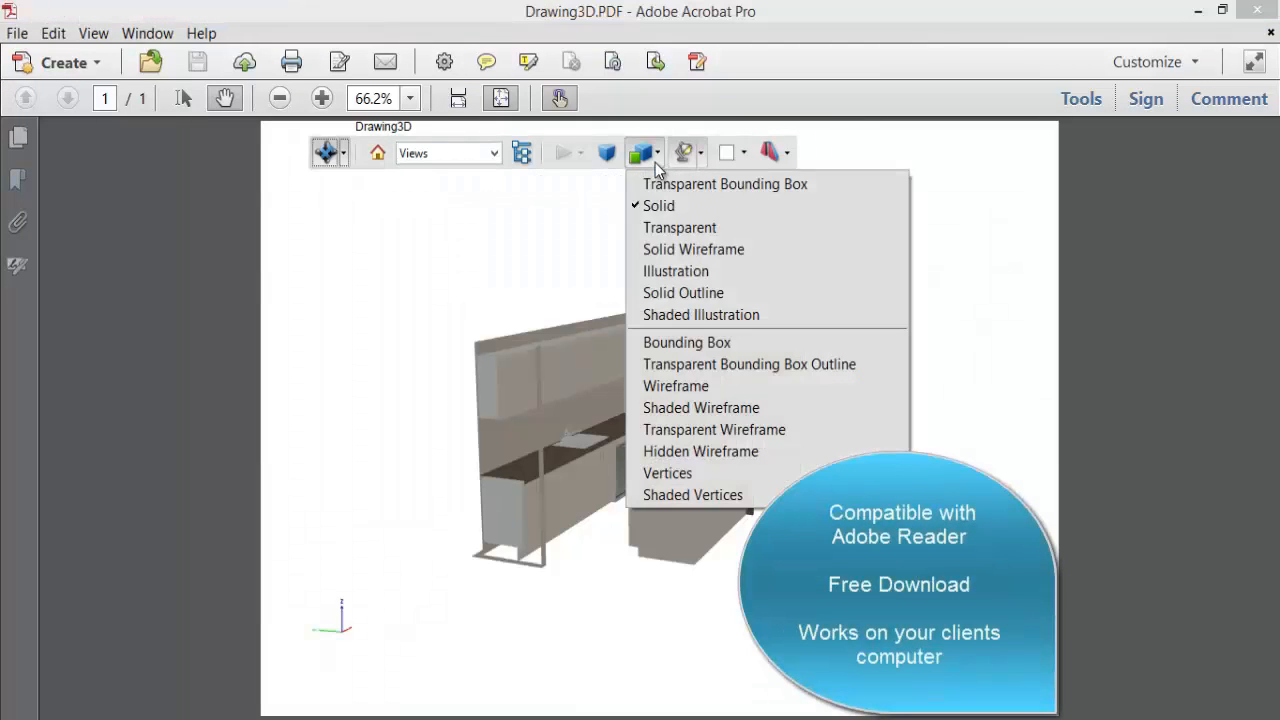
{"action": "left_click", "coordinate": [674, 230]}
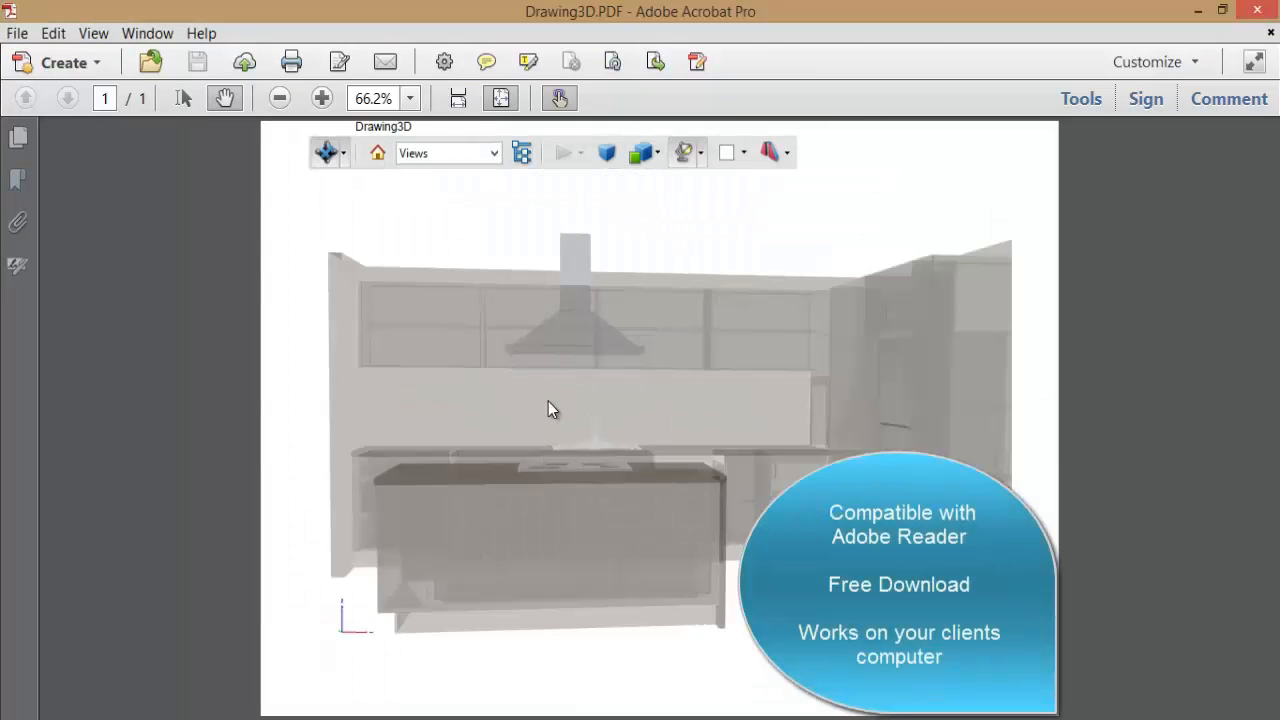
{"action": "left_click_drag", "start_coordinate": [548, 401], "coordinate": [641, 454]}
{"action": "scroll", "coordinate": [641, 454], "scroll_direction": "up", "scroll_amount": 1}
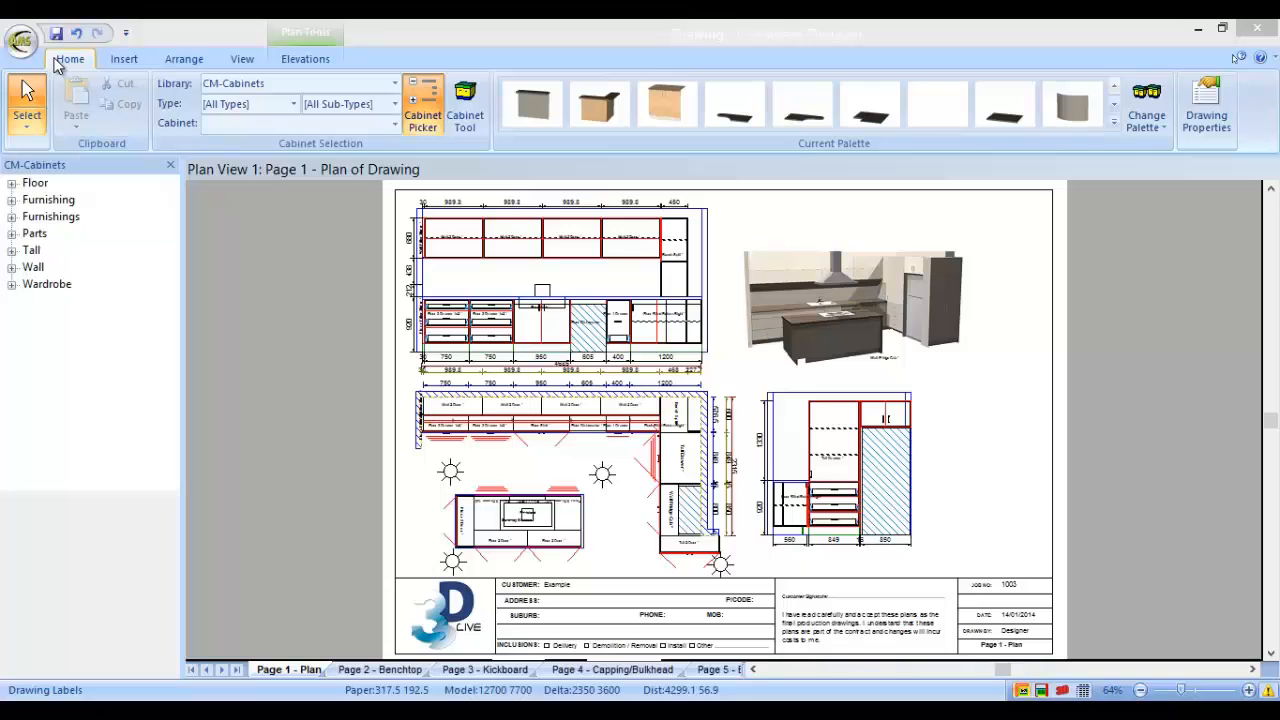
Switch back to CabMaster Designer and generate the Board 2 Column.rpt report with its default parameter values, shown in a maximized window
{"action": "left_click", "coordinate": [24, 42]}
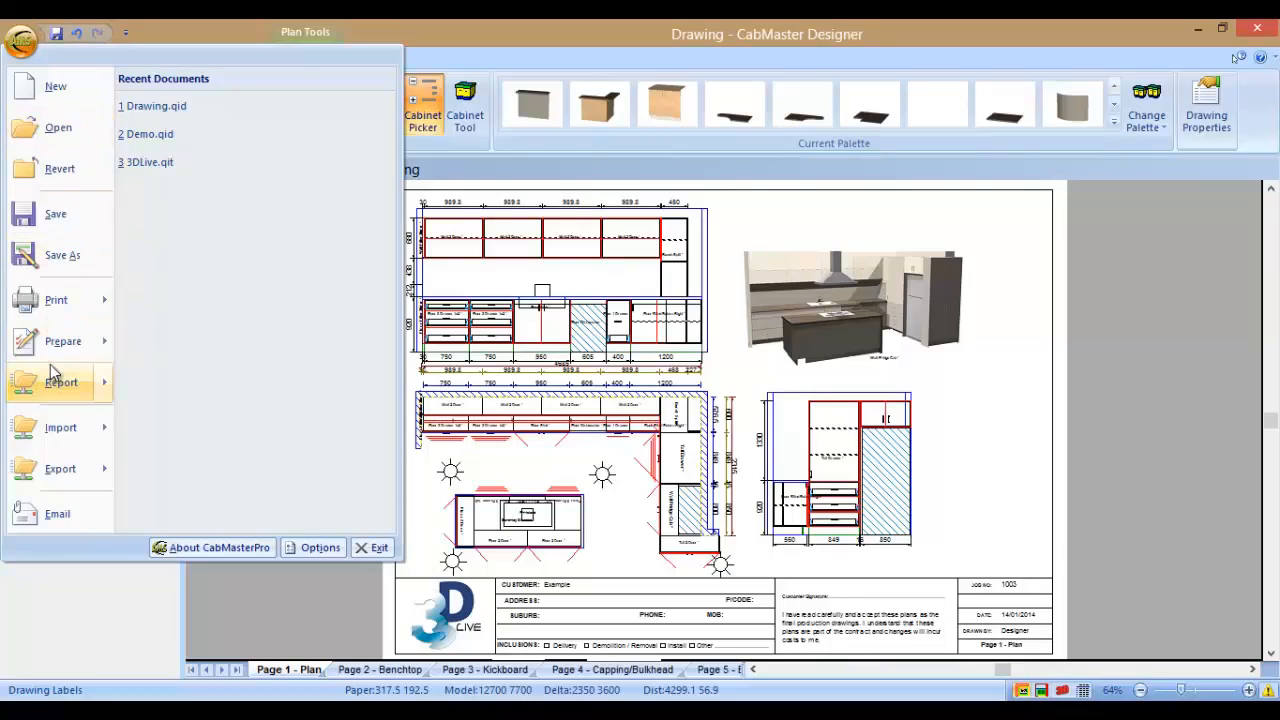
{"action": "mouse_move", "coordinate": [52, 386]}
{"action": "left_click", "coordinate": [252, 116]}
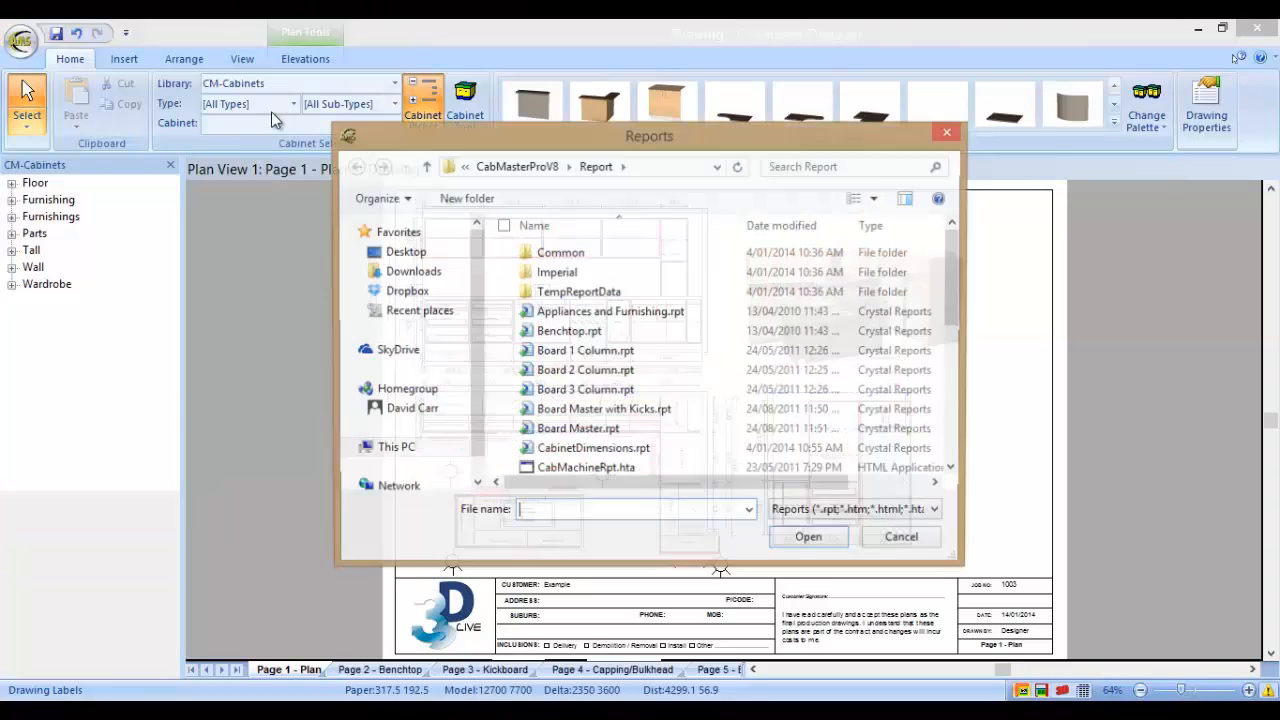
{"action": "left_click", "coordinate": [620, 371]}
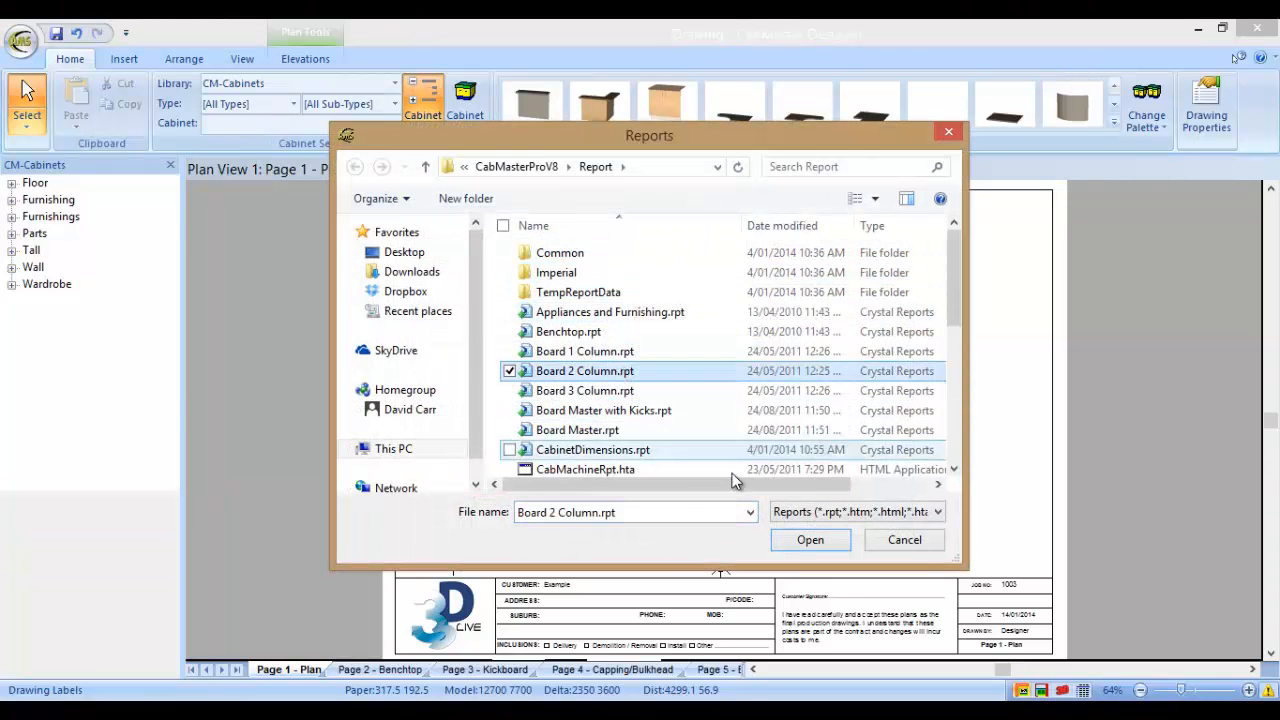
{"action": "left_click", "coordinate": [797, 541]}
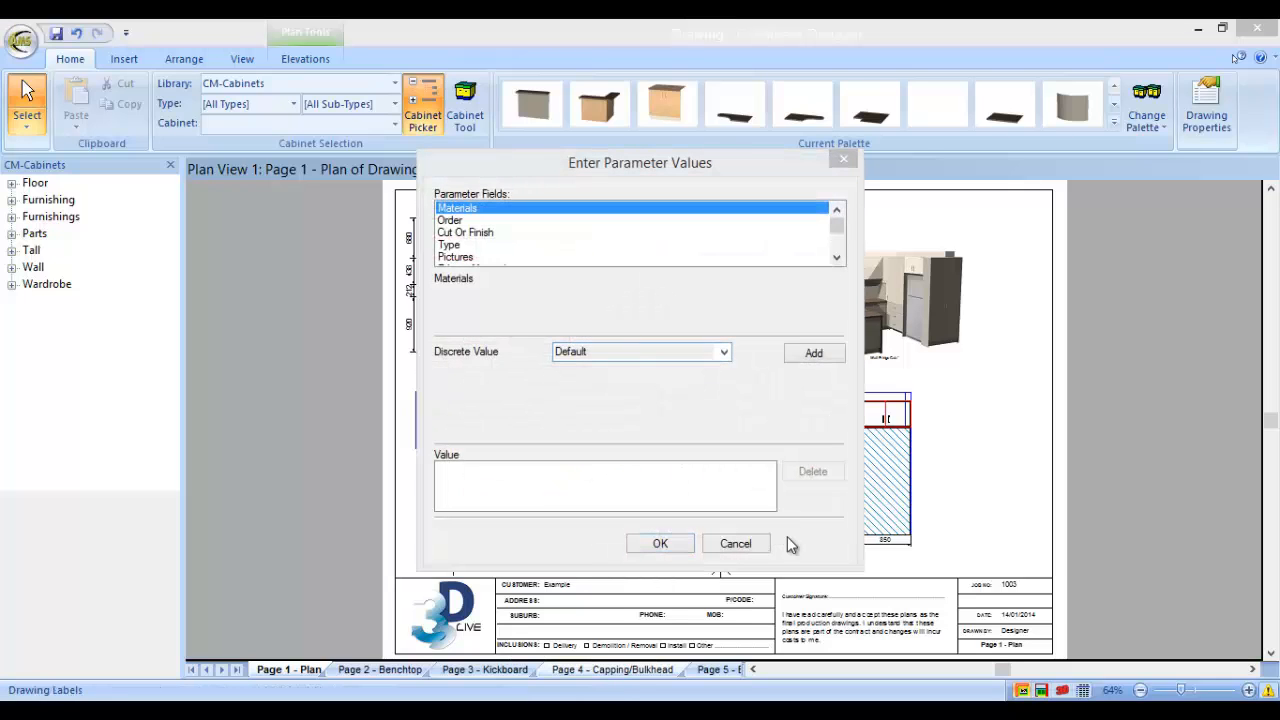
{"action": "left_click", "coordinate": [662, 544]}
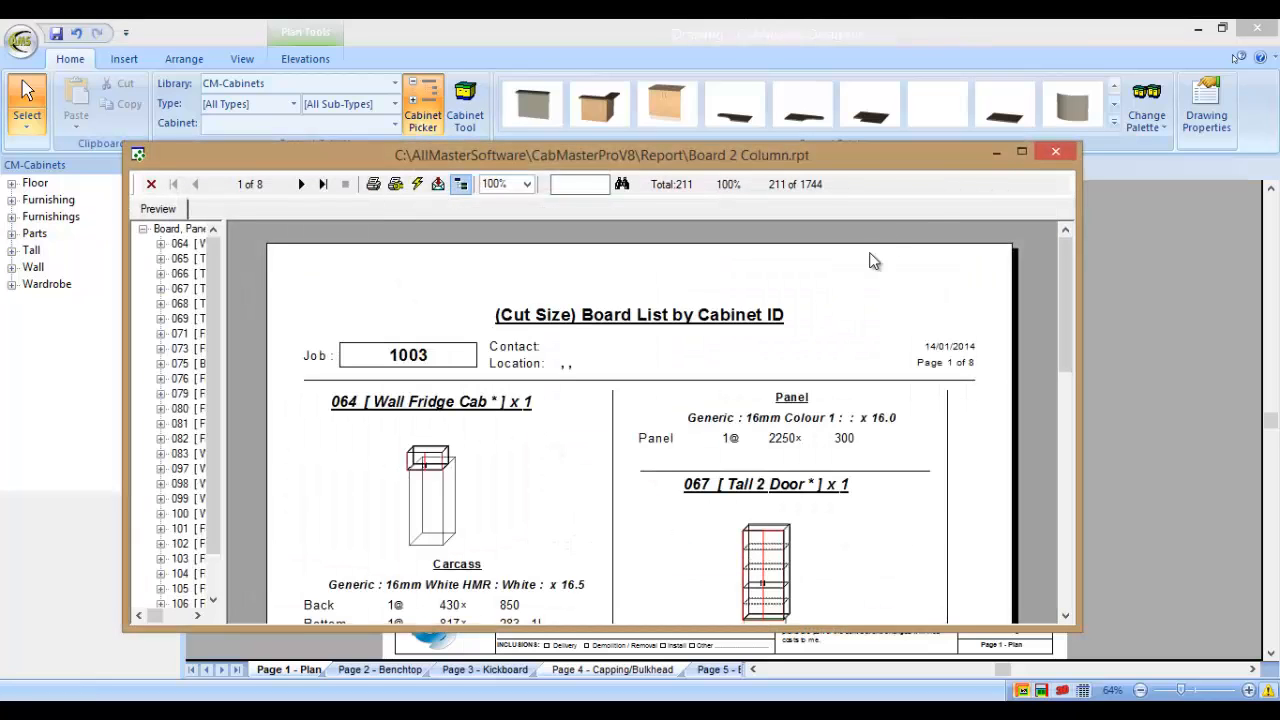
{"action": "left_click", "coordinate": [1021, 152]}
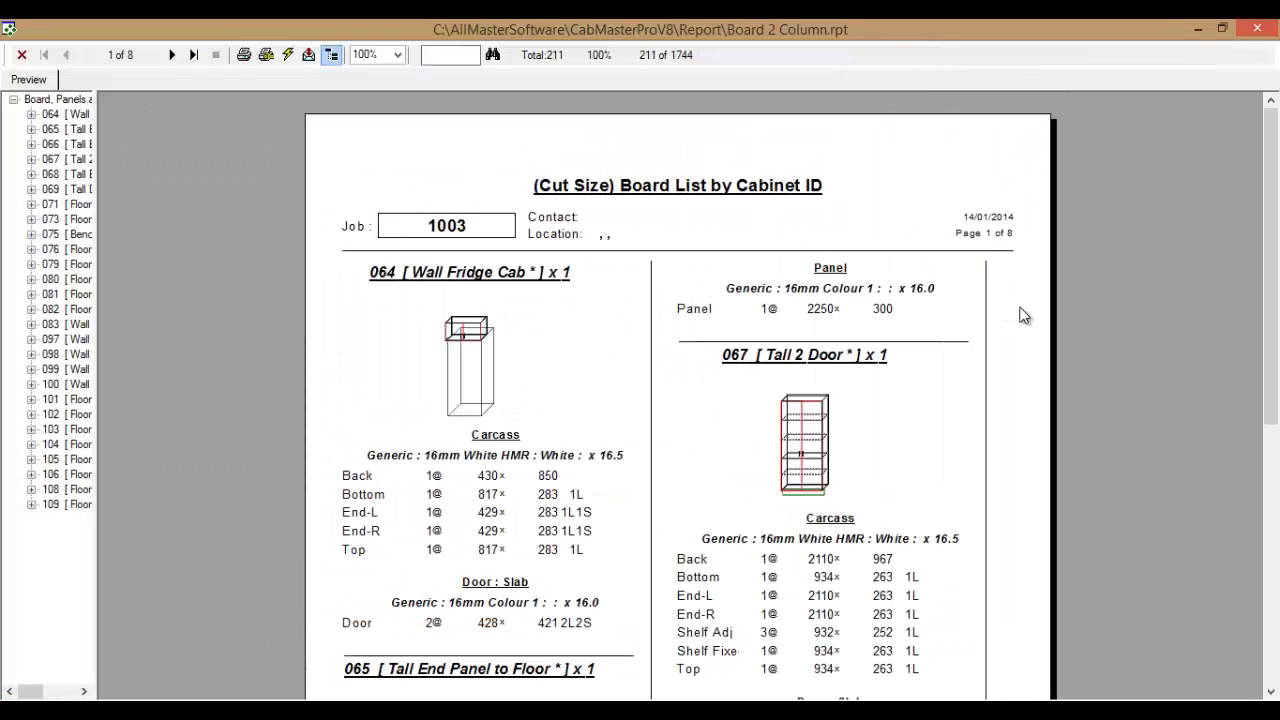
Examine the cut-size board list by cabinet through page 5 and close the report
{"action": "left_click_drag", "start_coordinate": [1268, 290], "coordinate": [1243, 493]}
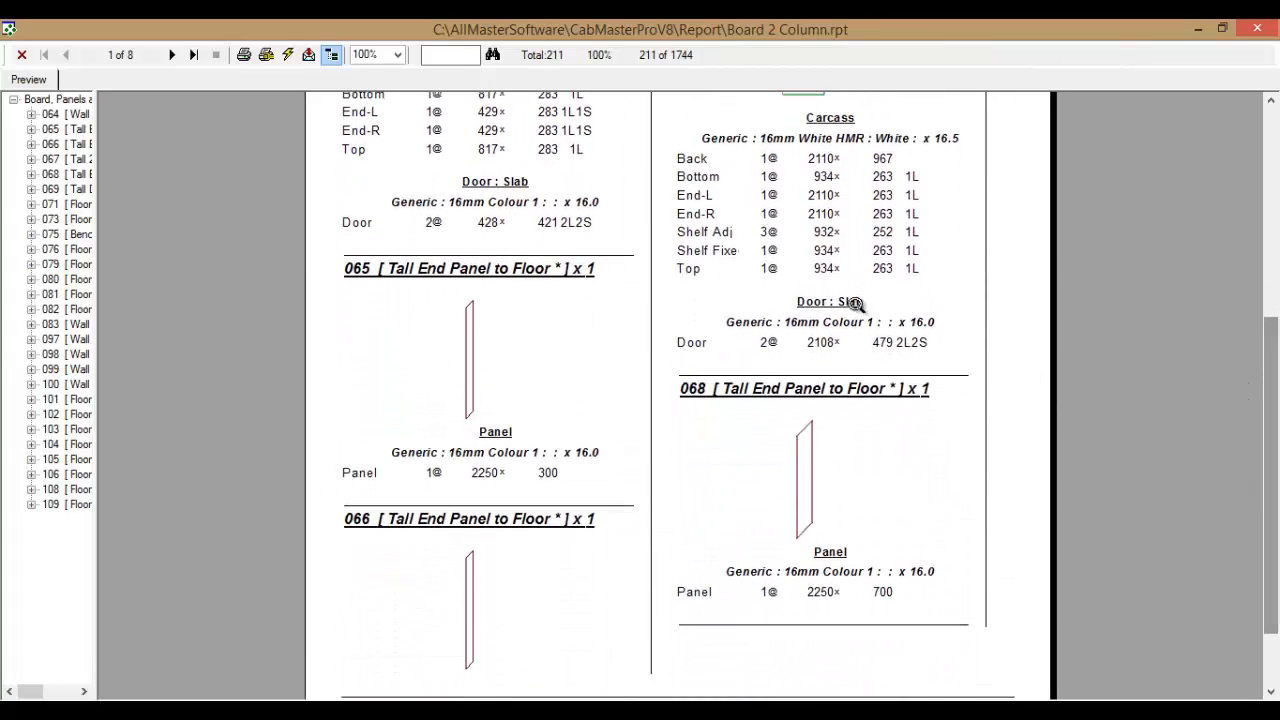
{"action": "left_click", "coordinate": [173, 55]}
{"action": "left_click", "coordinate": [173, 55]}
{"action": "left_click", "coordinate": [174, 55]}
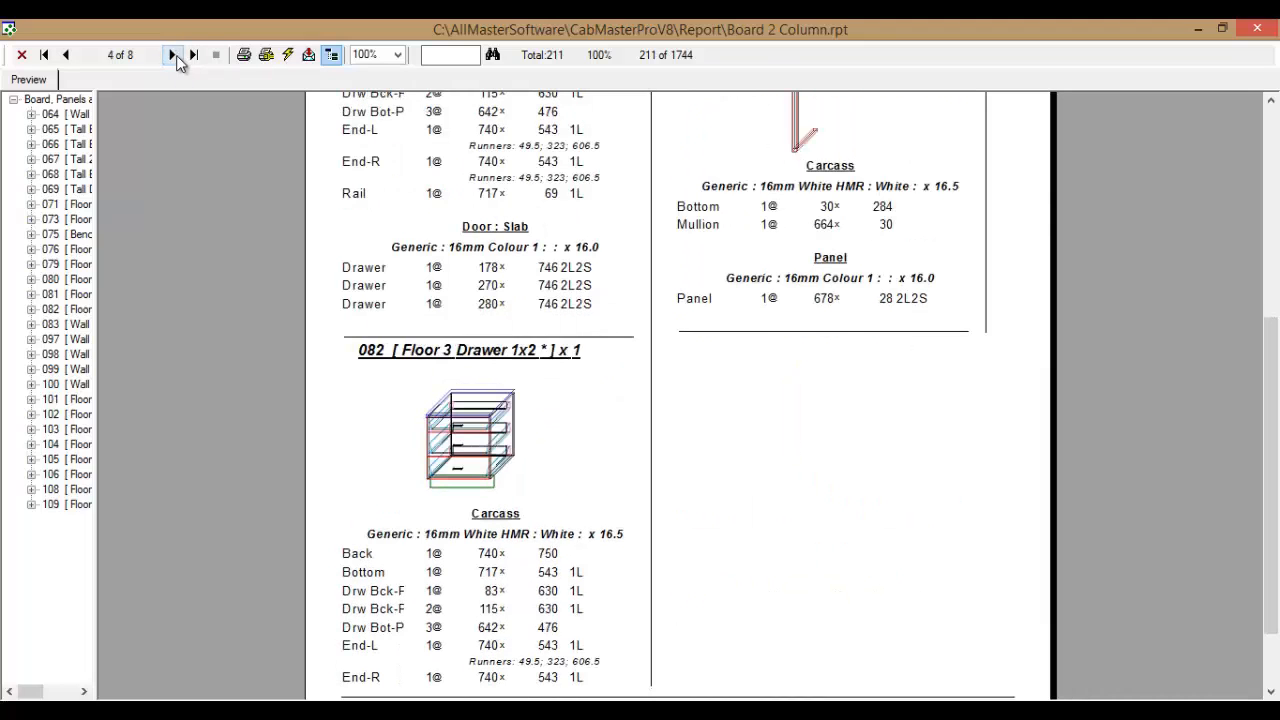
{"action": "left_click", "coordinate": [174, 56]}
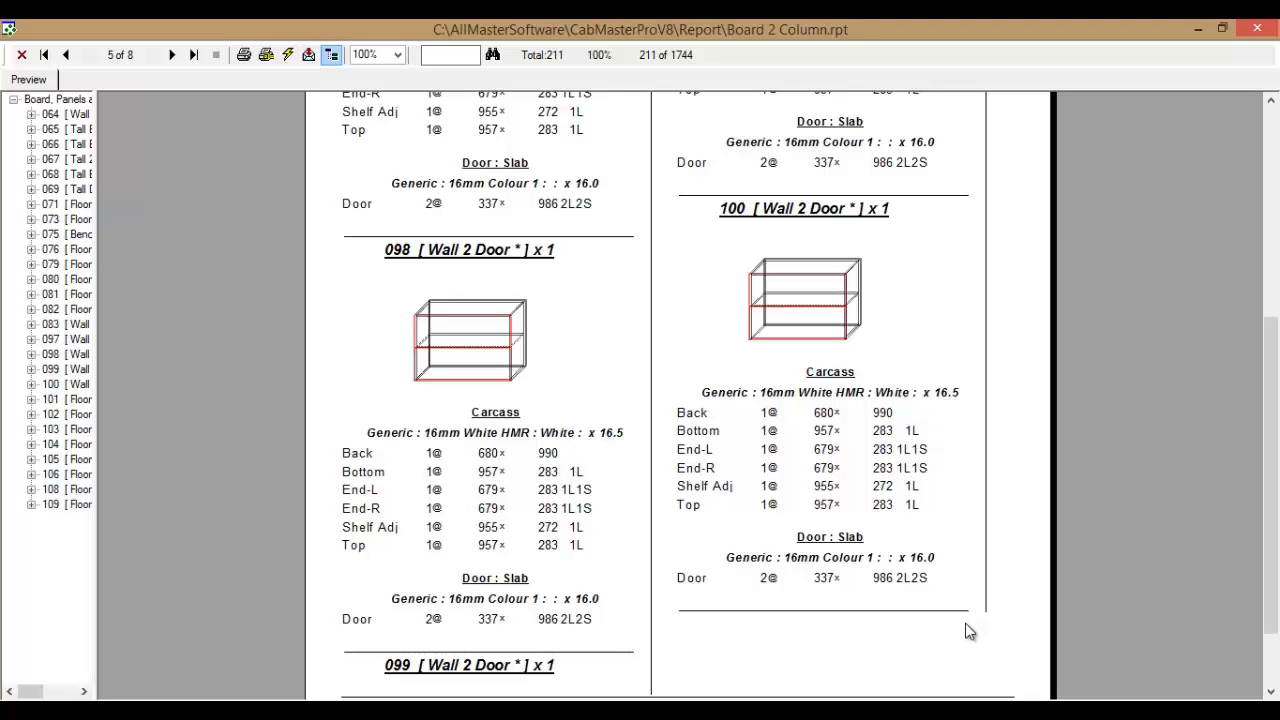
{"action": "left_click", "coordinate": [1257, 30]}
Generate the Doors.rpt report with its default parameter values and read through the finish-size doors list
{"action": "left_click", "coordinate": [20, 40]}
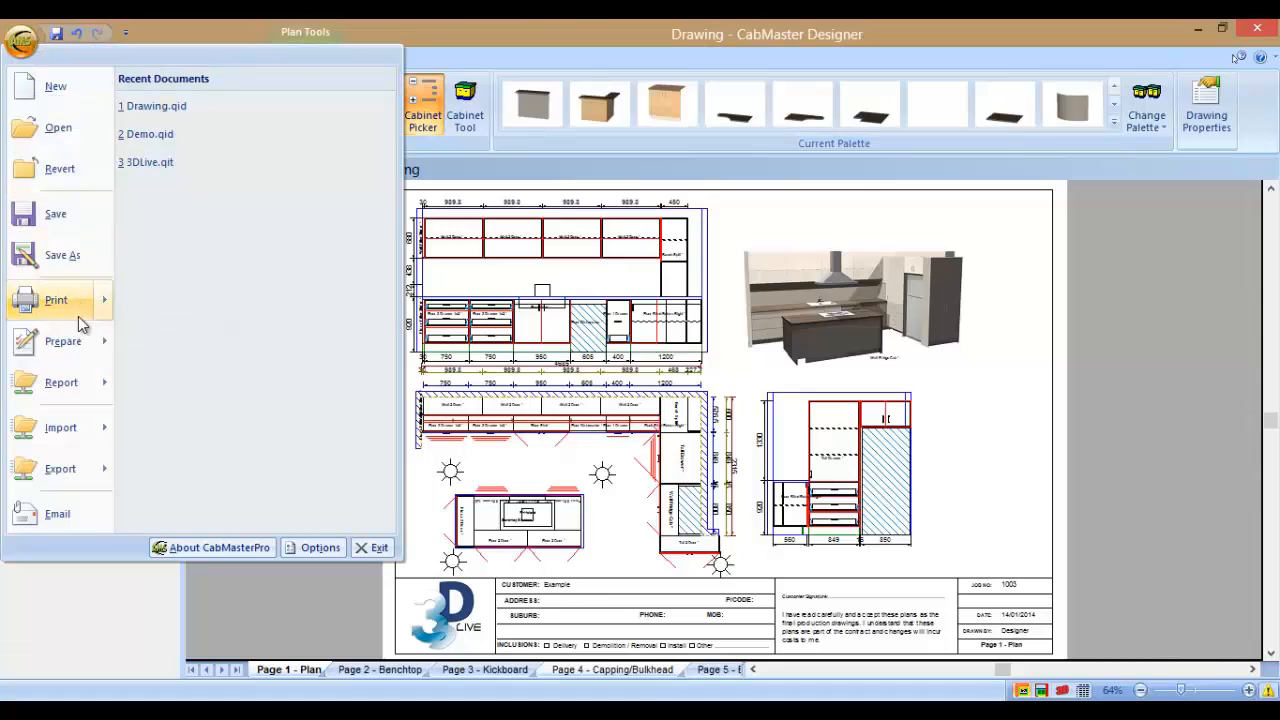
{"action": "mouse_move", "coordinate": [61, 382]}
{"action": "left_click", "coordinate": [270, 92]}
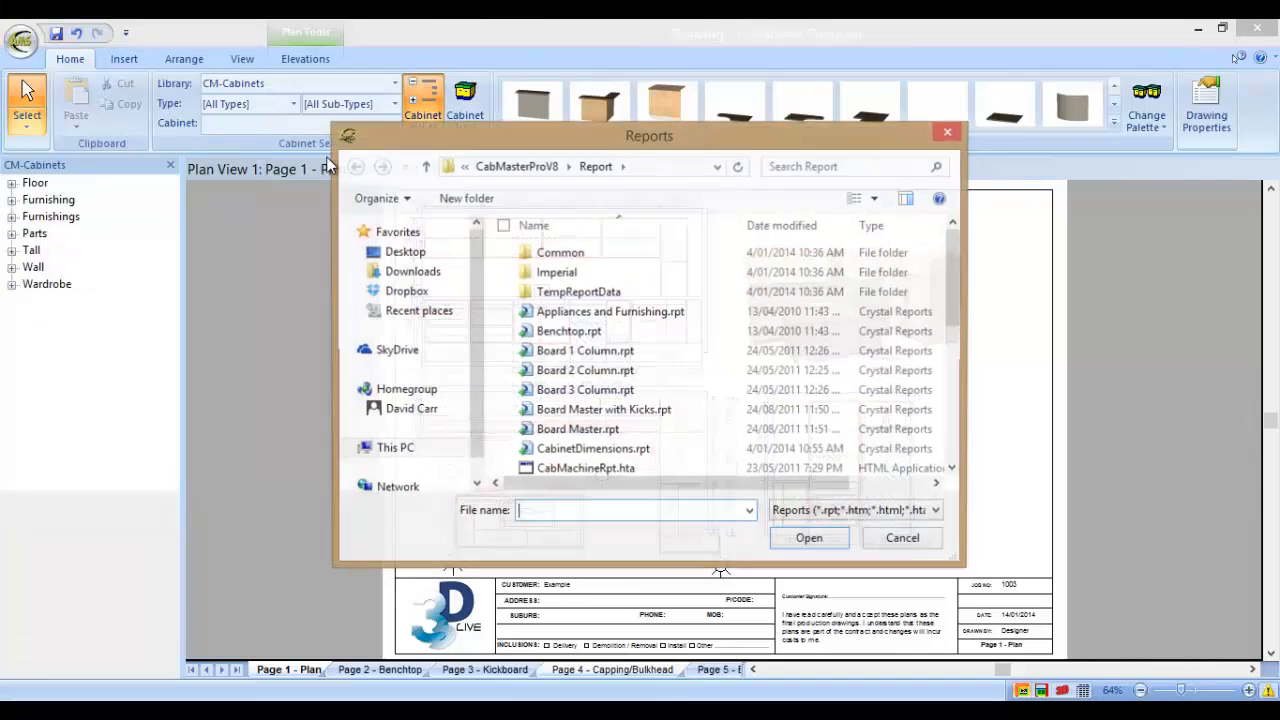
{"action": "left_click", "coordinate": [565, 427]}
{"action": "scroll", "coordinate": [560, 430], "scroll_direction": "down", "scroll_amount": 4}
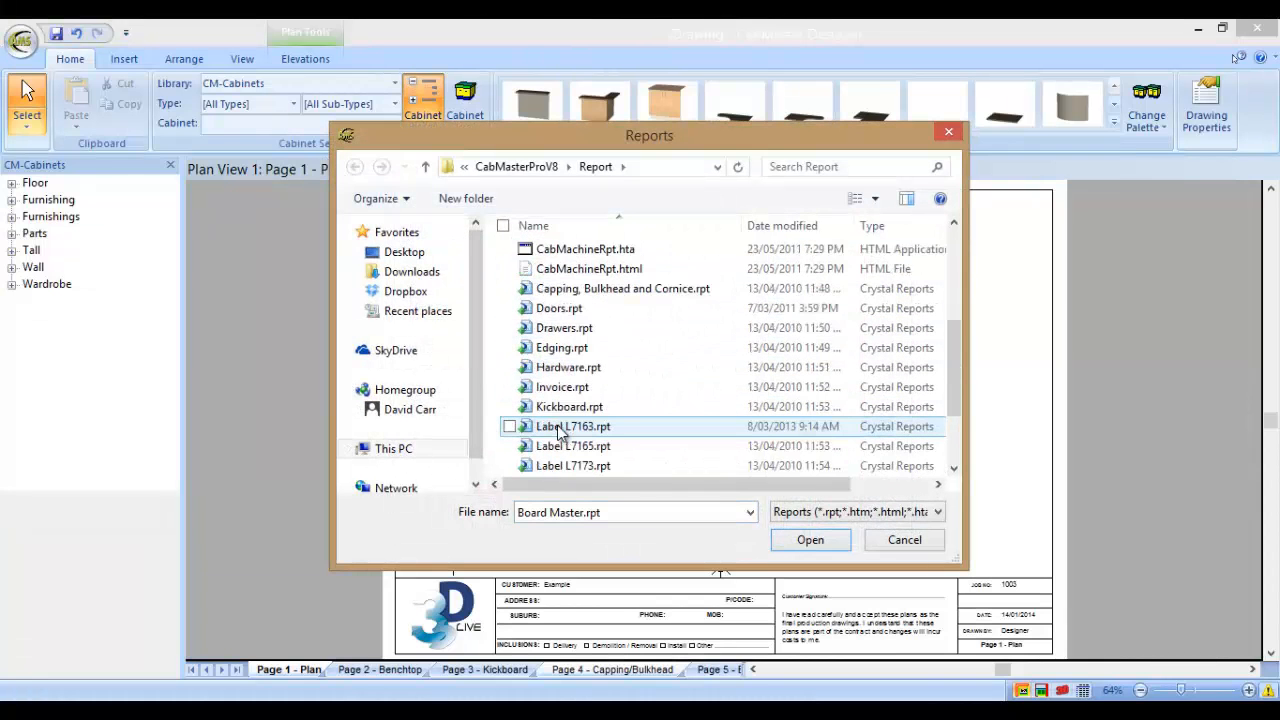
{"action": "left_click", "coordinate": [560, 309]}
{"action": "left_click", "coordinate": [784, 541]}
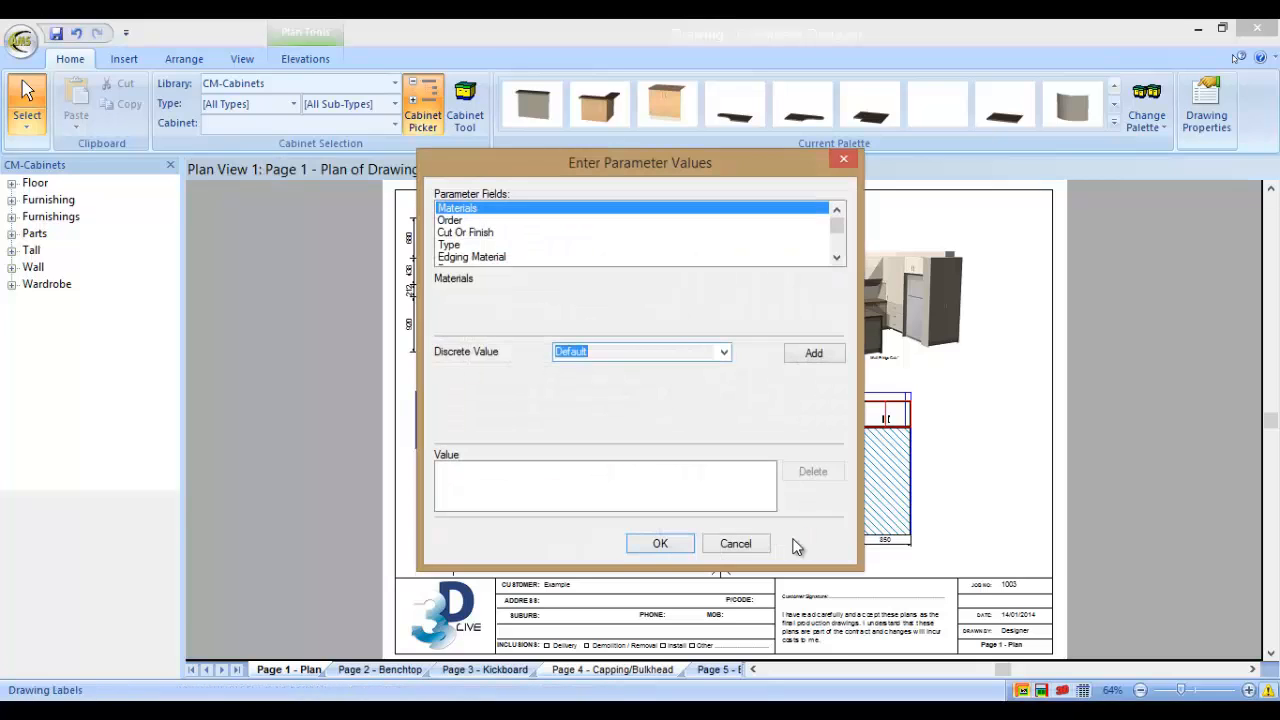
{"action": "left_click", "coordinate": [687, 545]}
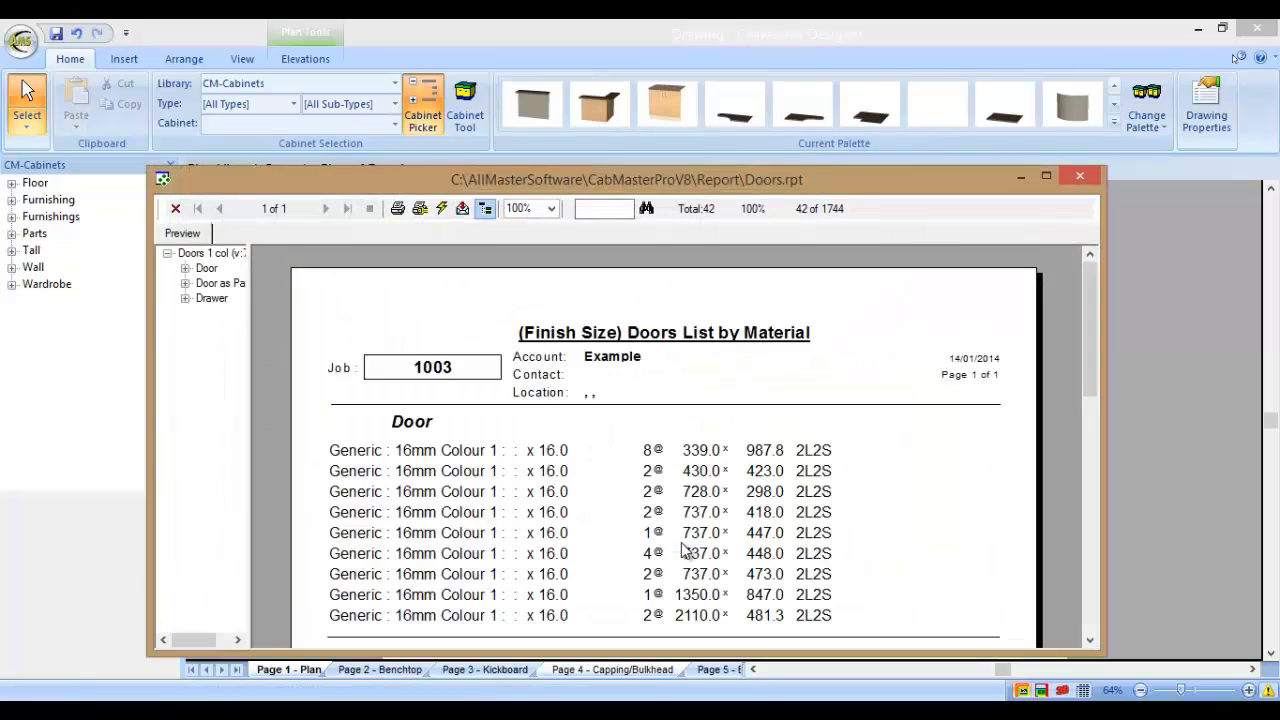
{"action": "left_click", "coordinate": [1045, 177]}
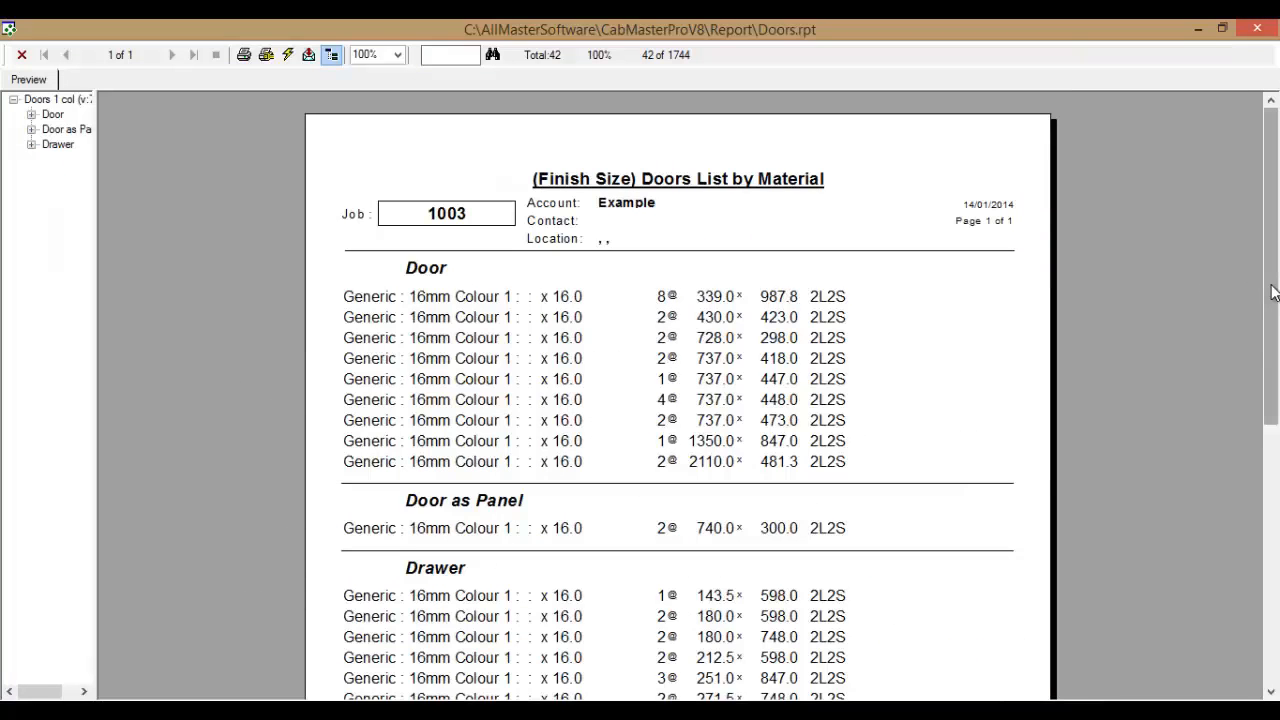
{"action": "left_click_drag", "start_coordinate": [1273, 291], "coordinate": [1268, 342]}
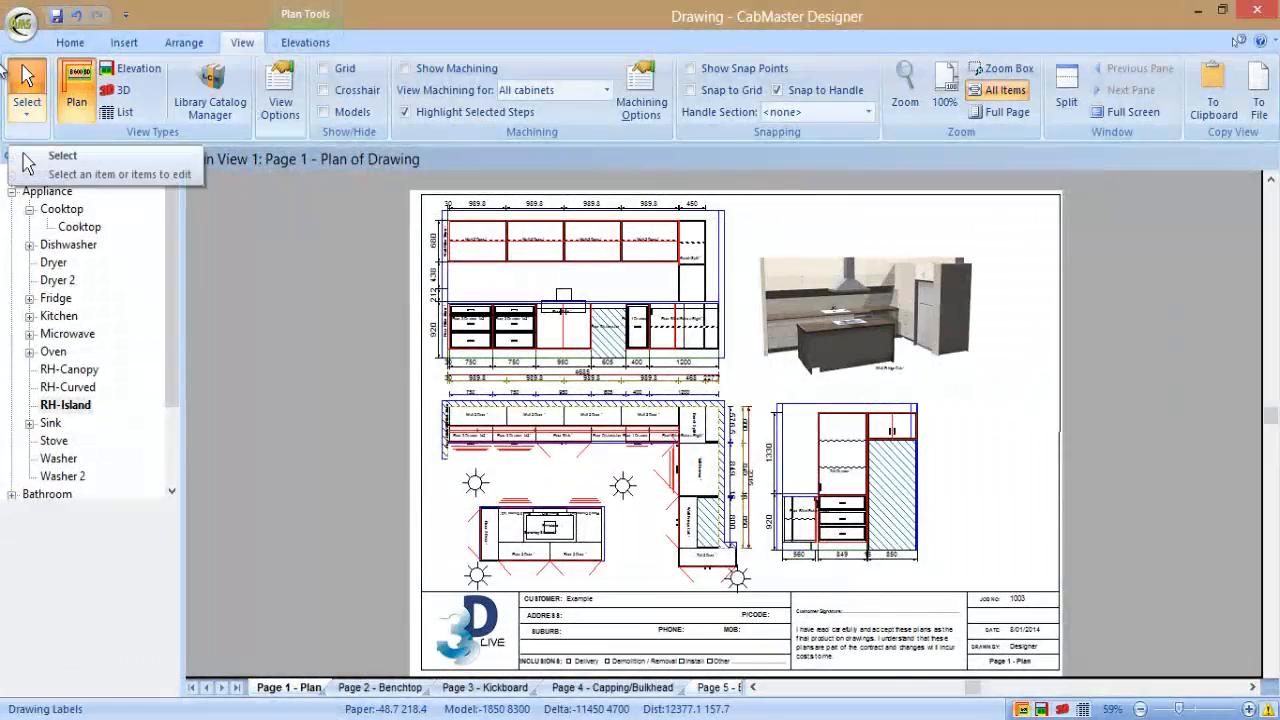
Export the drawing's machining data files as DXFs
{"action": "left_click", "coordinate": [22, 26]}
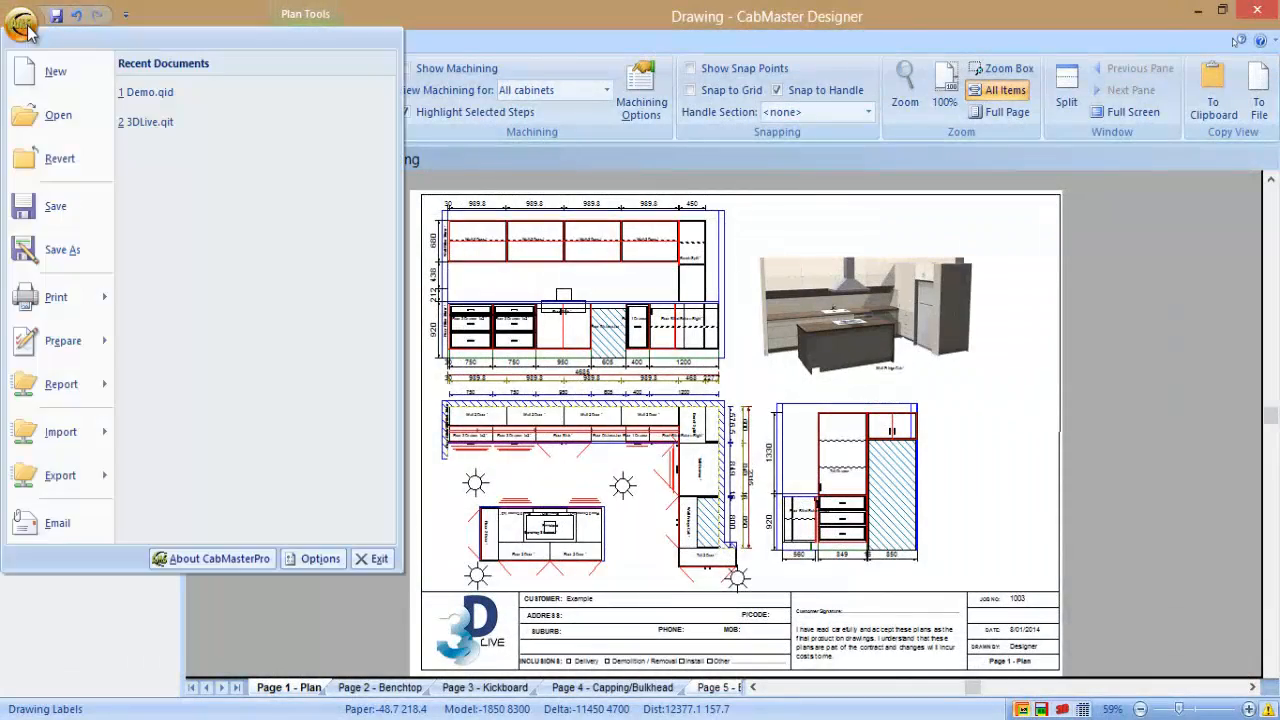
{"action": "mouse_move", "coordinate": [90, 476]}
{"action": "mouse_move", "coordinate": [230, 248]}
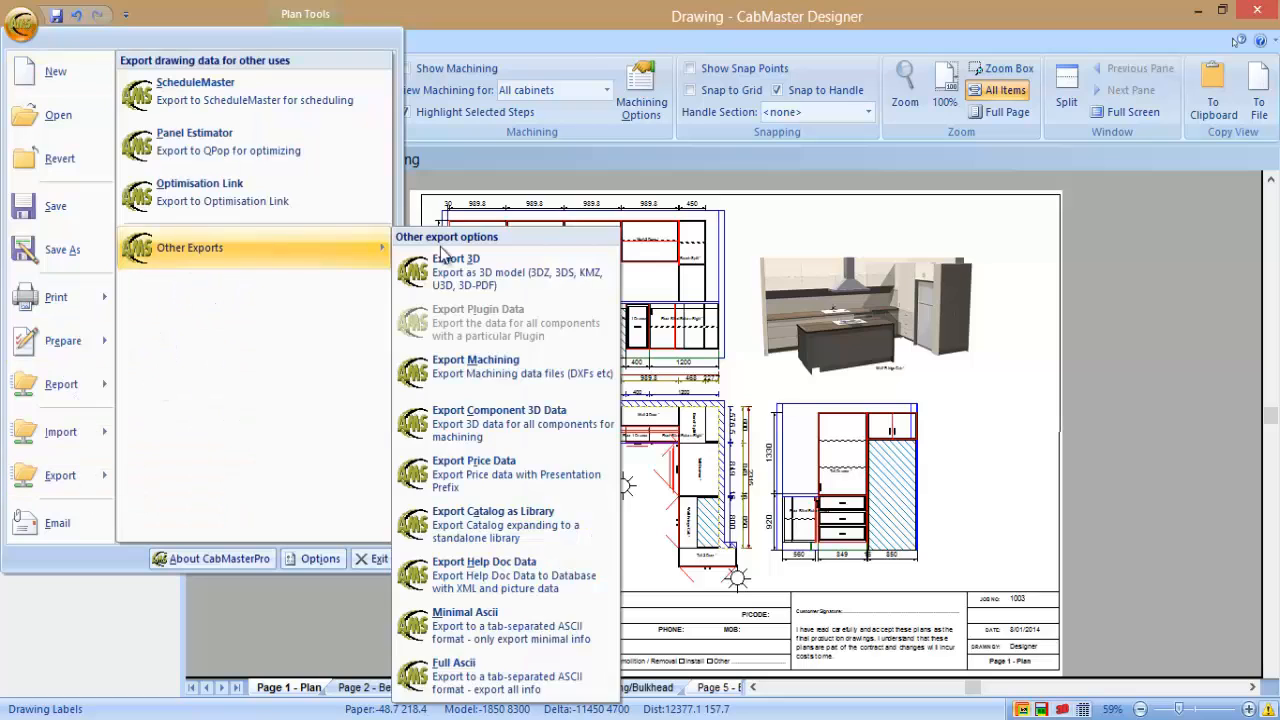
{"action": "left_click", "coordinate": [536, 363]}
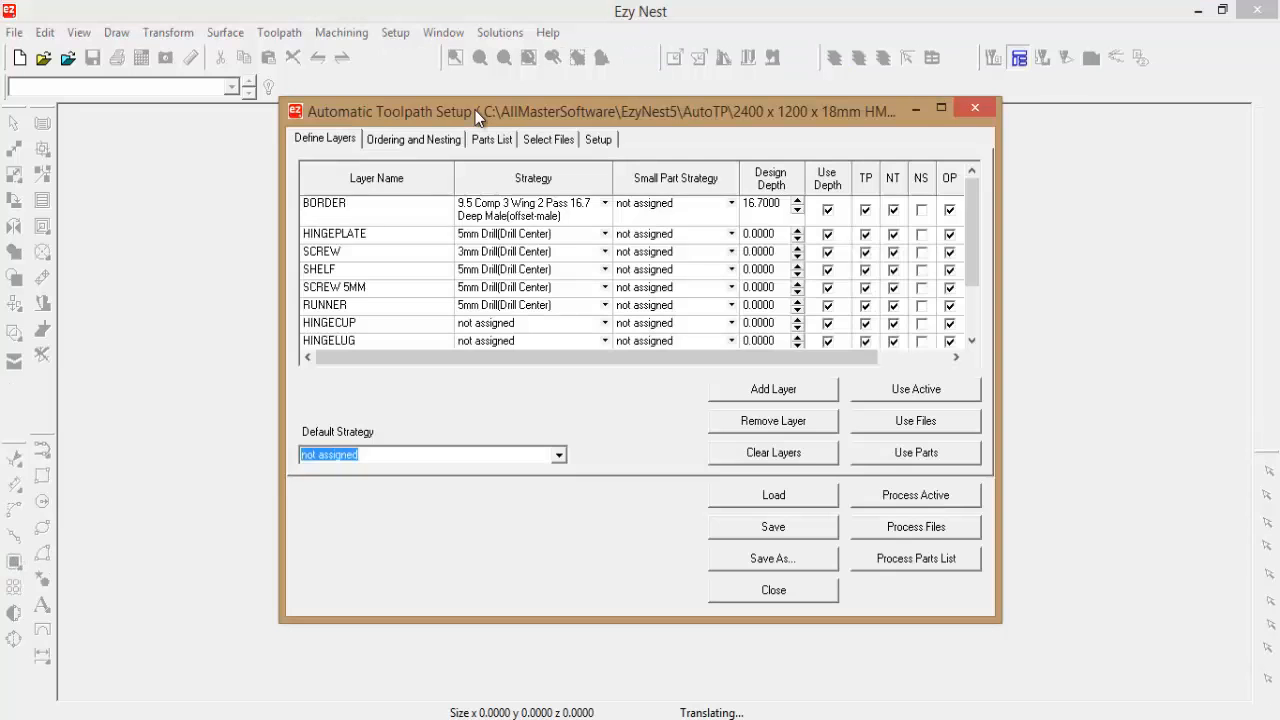
In Ezy Nest's automatic toolpath setup, set the nesting plate thickness to 16.5 mm
{"action": "left_click", "coordinate": [452, 139]}
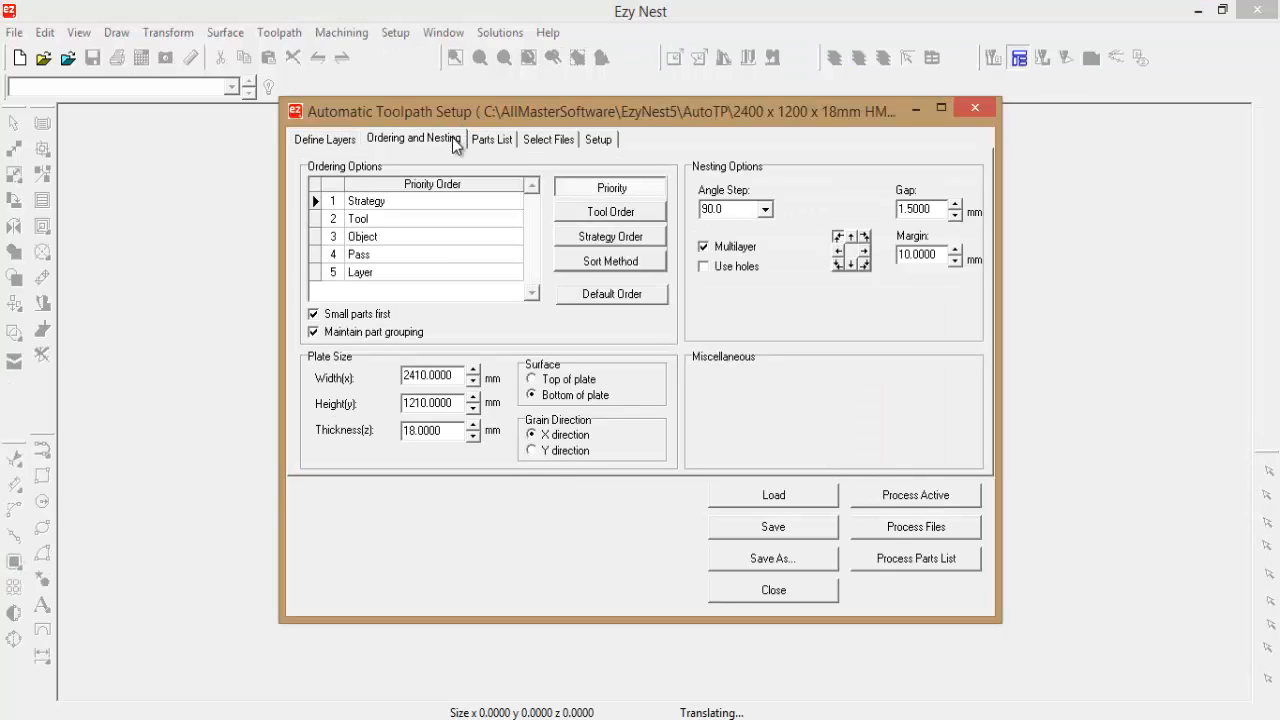
{"action": "double_click", "coordinate": [408, 432]}
{"action": "type", "text": "16.5"}
Add Drawing.dxt from the 16mm White HMR Panel folder to the toolpath setup's parts list
{"action": "left_click", "coordinate": [492, 140]}
{"action": "left_click", "coordinate": [370, 171]}
{"action": "double_click", "coordinate": [544, 236]}
{"action": "double_click", "coordinate": [548, 248]}
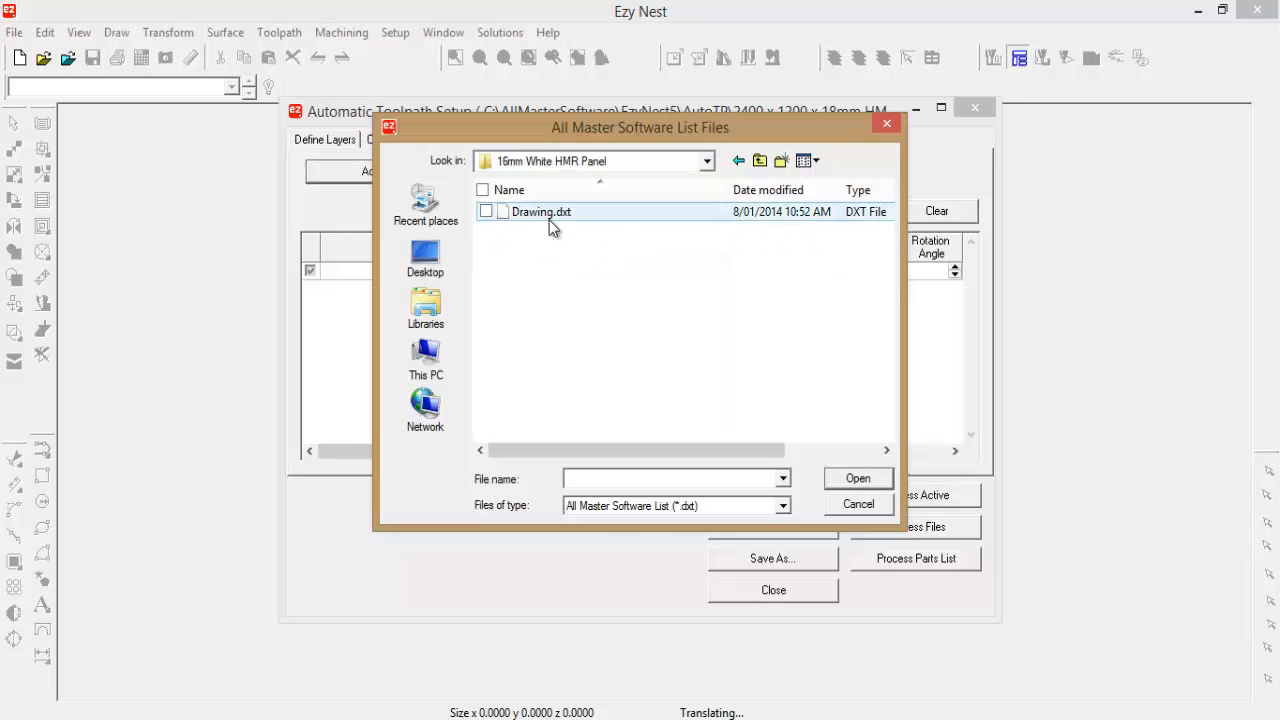
{"action": "double_click", "coordinate": [549, 220]}
Set the output filename to Drawing and process the parts list into nested output files
{"action": "left_click", "coordinate": [604, 142]}
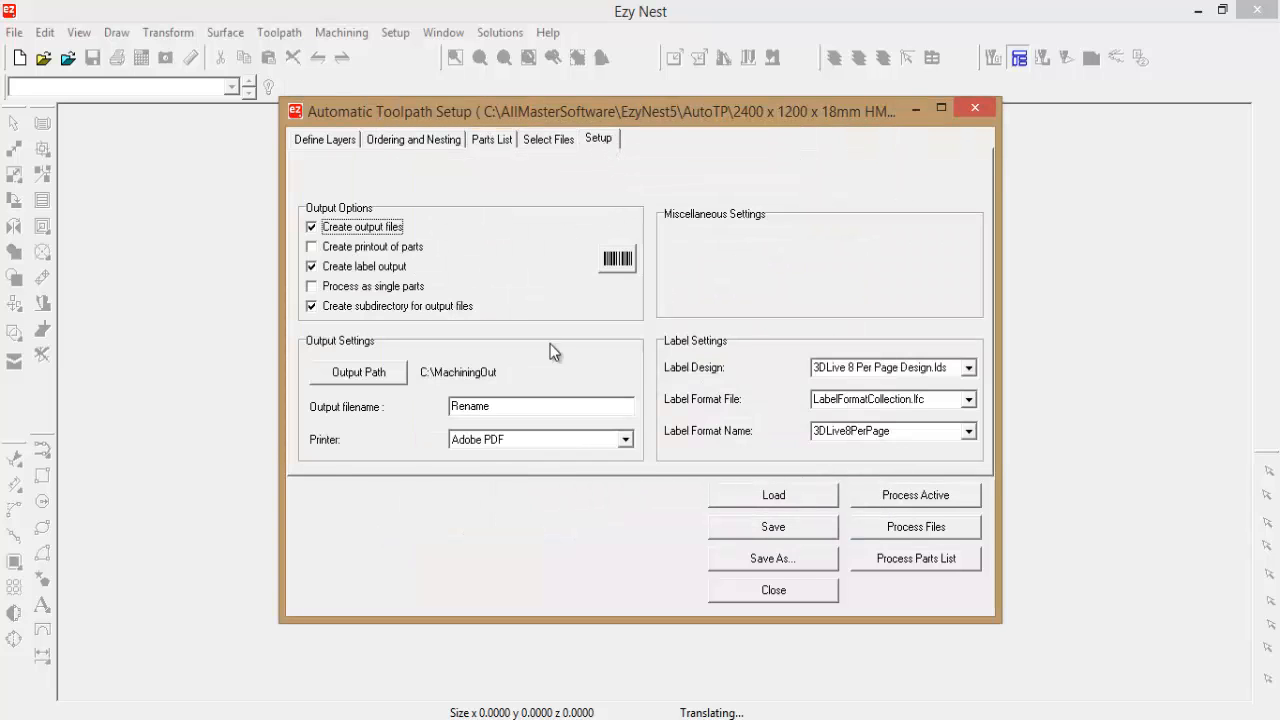
{"action": "left_click_drag", "start_coordinate": [528, 404], "coordinate": [430, 384]}
{"action": "key", "text": "BackSpace"}
{"action": "type", "text": "Drawing"}
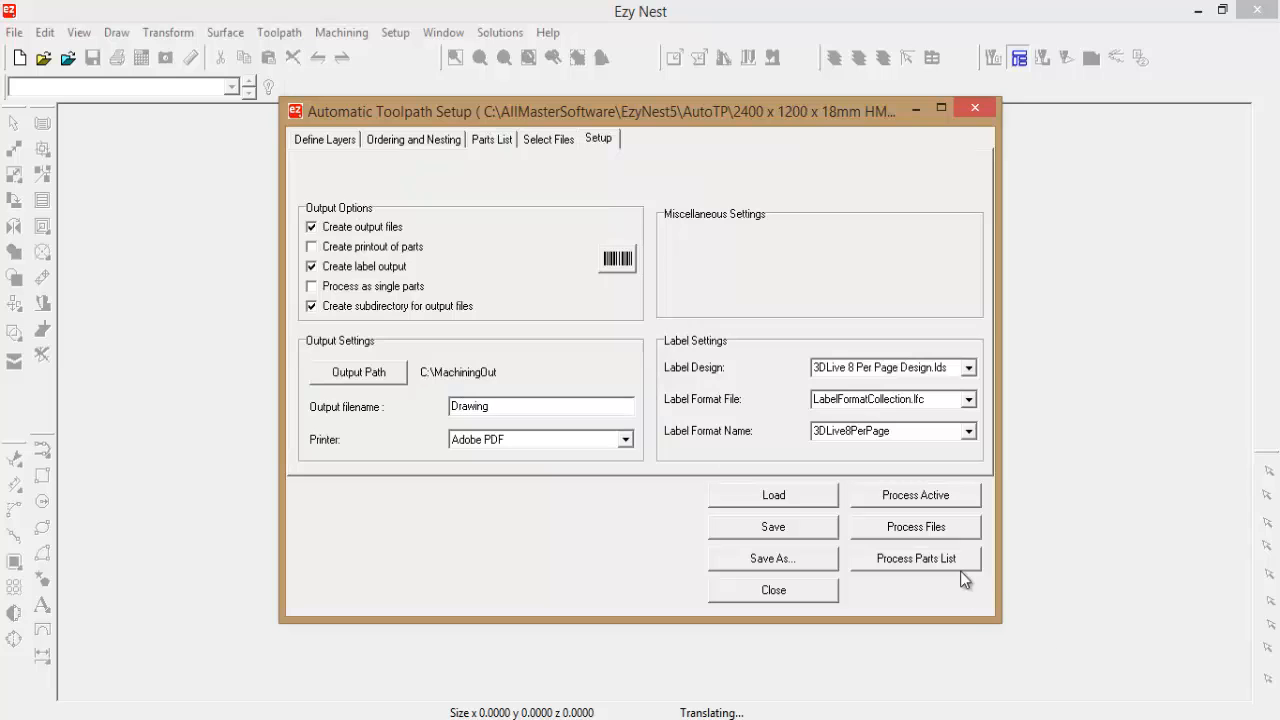
{"action": "left_click", "coordinate": [952, 565]}
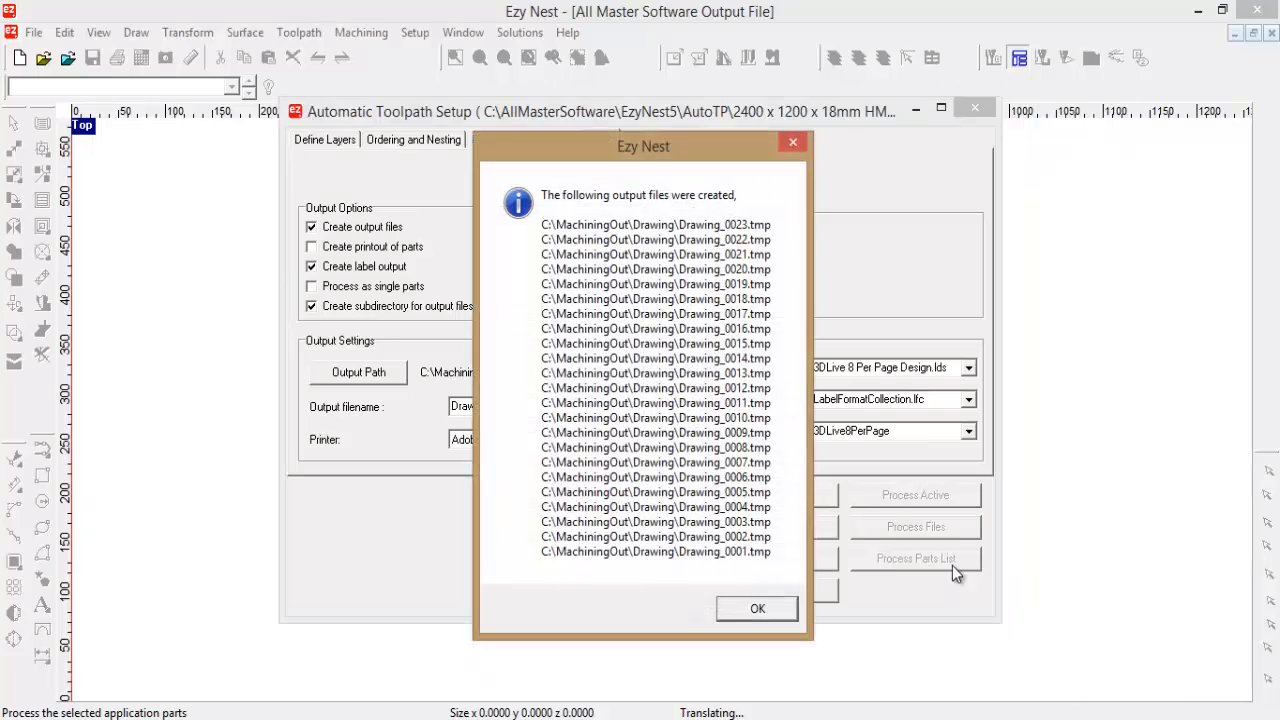
{"action": "left_click", "coordinate": [778, 612]}
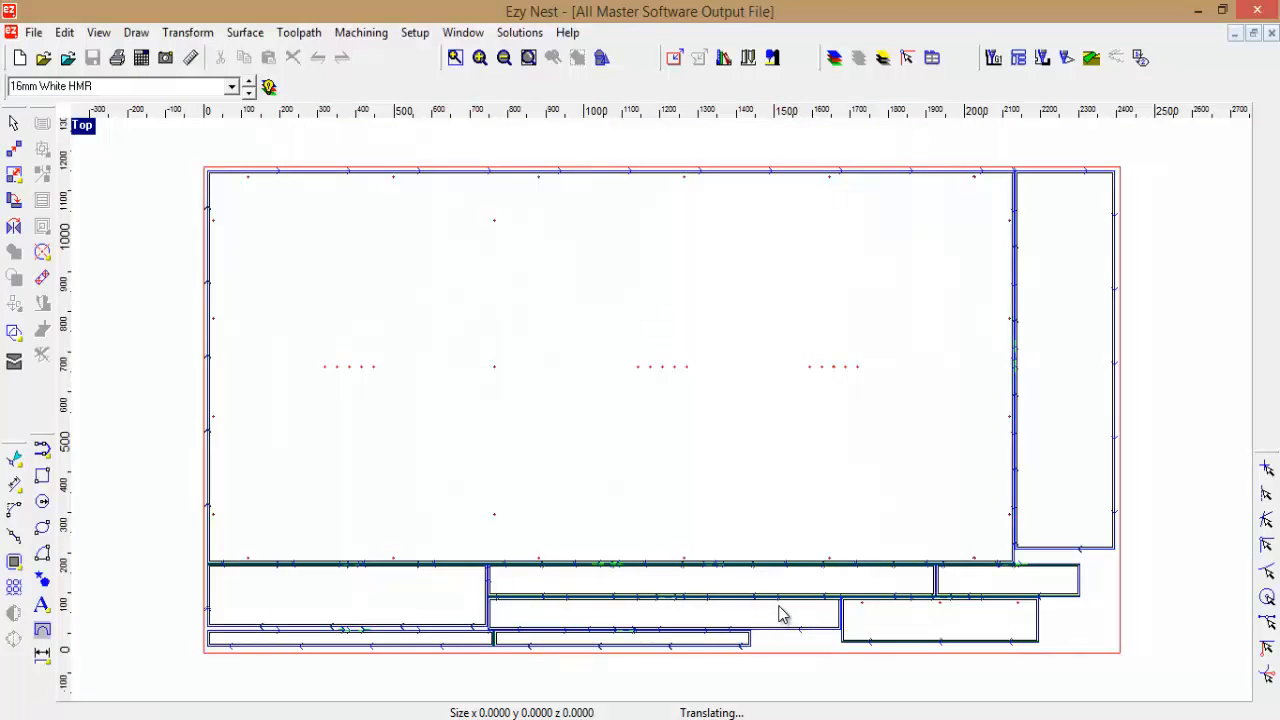
Go through all the nested 16mm White HMR sheets one by one to examine their part layouts and drilling
{"action": "left_click", "coordinate": [249, 87]}
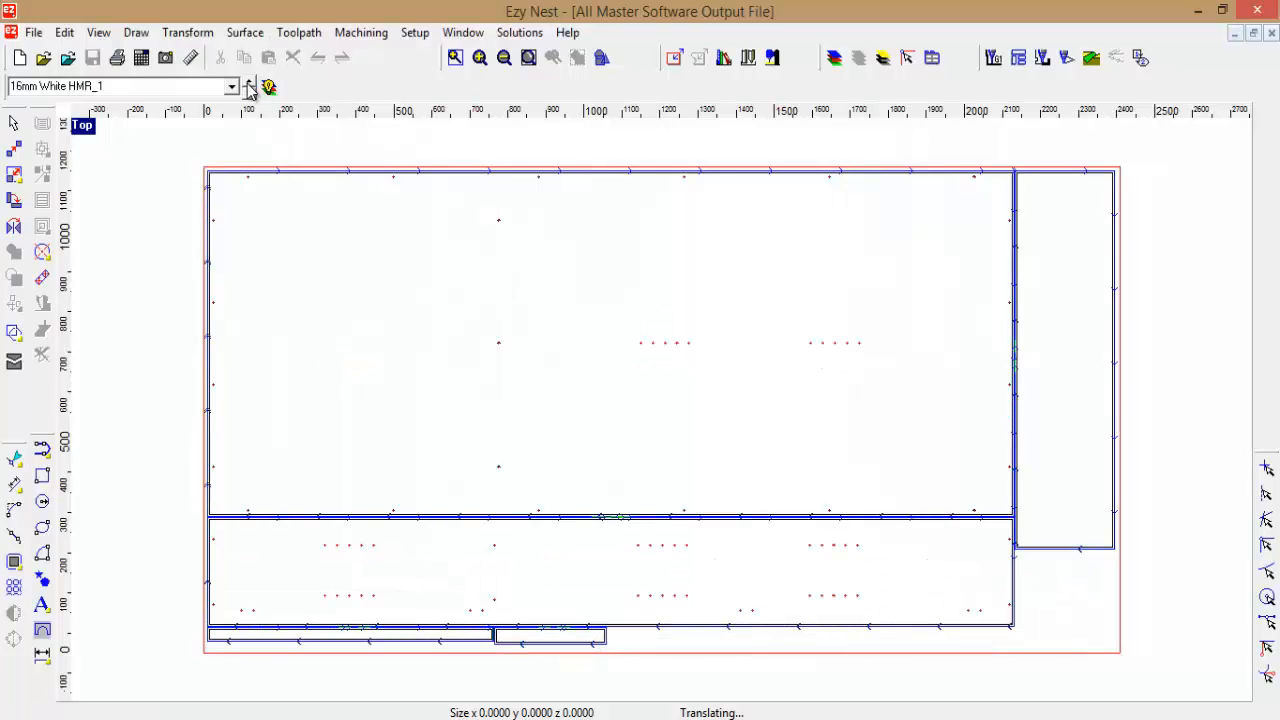
{"action": "left_click", "coordinate": [249, 87]}
{"action": "left_click", "coordinate": [249, 87]}
{"action": "left_click", "coordinate": [249, 87]}
{"action": "left_click", "coordinate": [249, 87]}
{"action": "left_click", "coordinate": [249, 87]}
{"action": "left_click", "coordinate": [249, 87]}
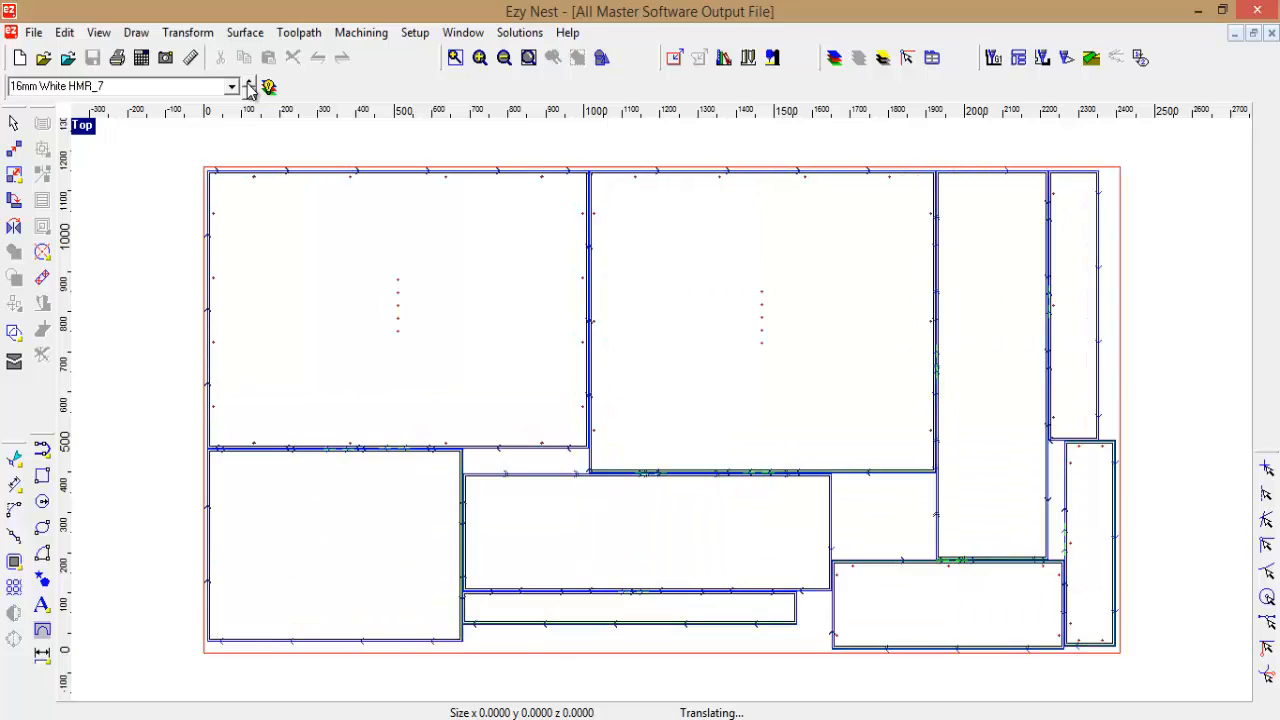
{"action": "left_click", "coordinate": [249, 87]}
{"action": "left_click", "coordinate": [249, 87]}
{"action": "left_click", "coordinate": [249, 87]}
{"action": "left_click", "coordinate": [249, 87]}
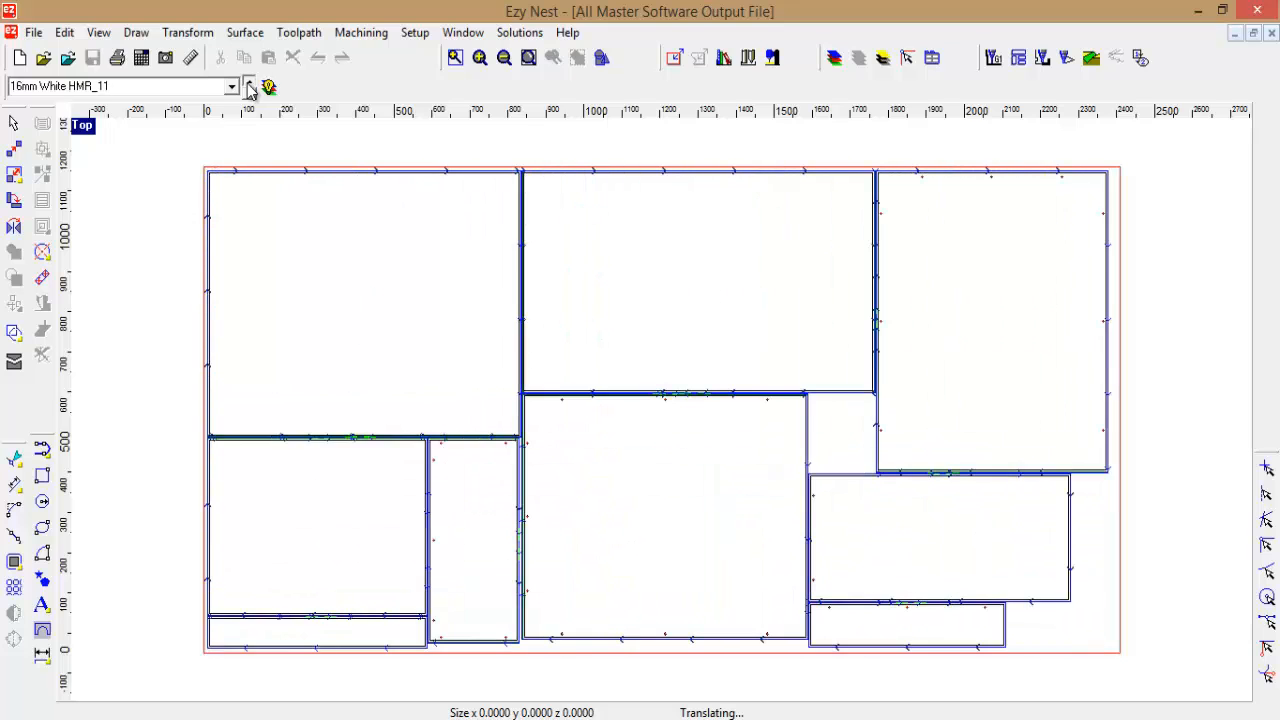
{"action": "left_click", "coordinate": [249, 87]}
{"action": "left_click", "coordinate": [249, 87]}
{"action": "left_click", "coordinate": [249, 87]}
{"action": "left_click", "coordinate": [249, 87]}
{"action": "left_click", "coordinate": [249, 87]}
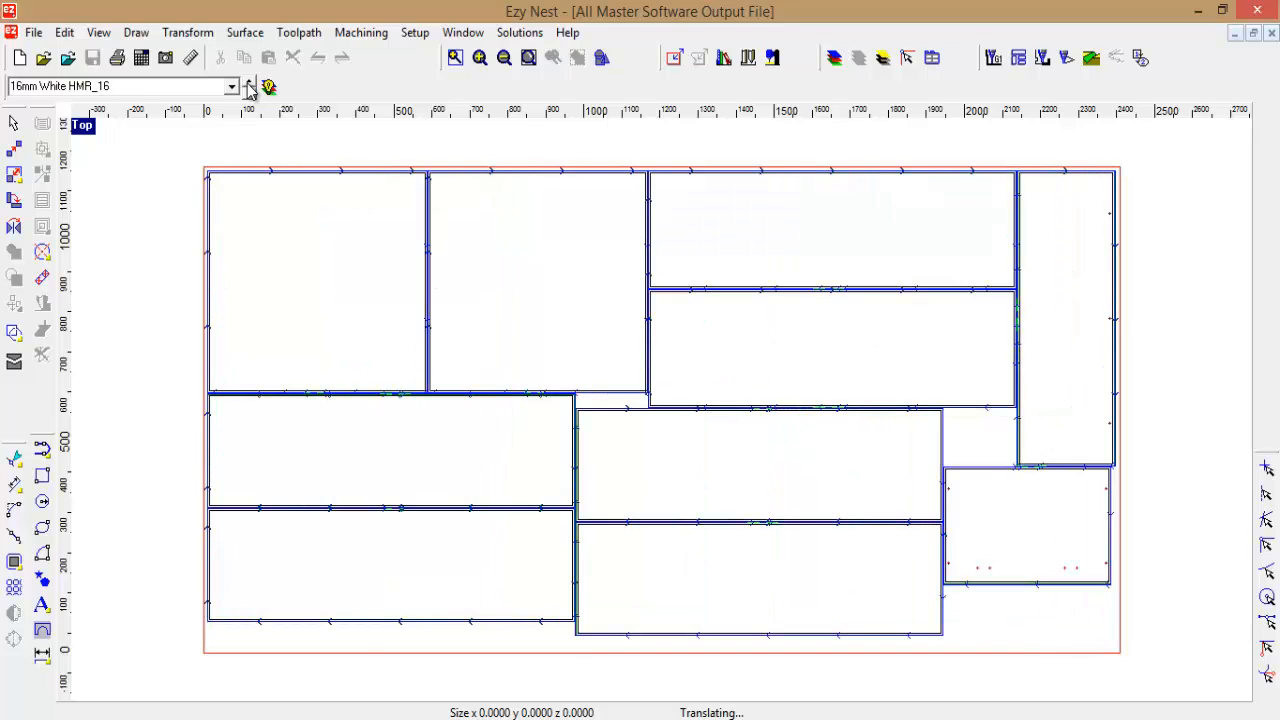
{"action": "left_click", "coordinate": [249, 87]}
{"action": "left_click", "coordinate": [249, 87]}
{"action": "left_click", "coordinate": [249, 87]}
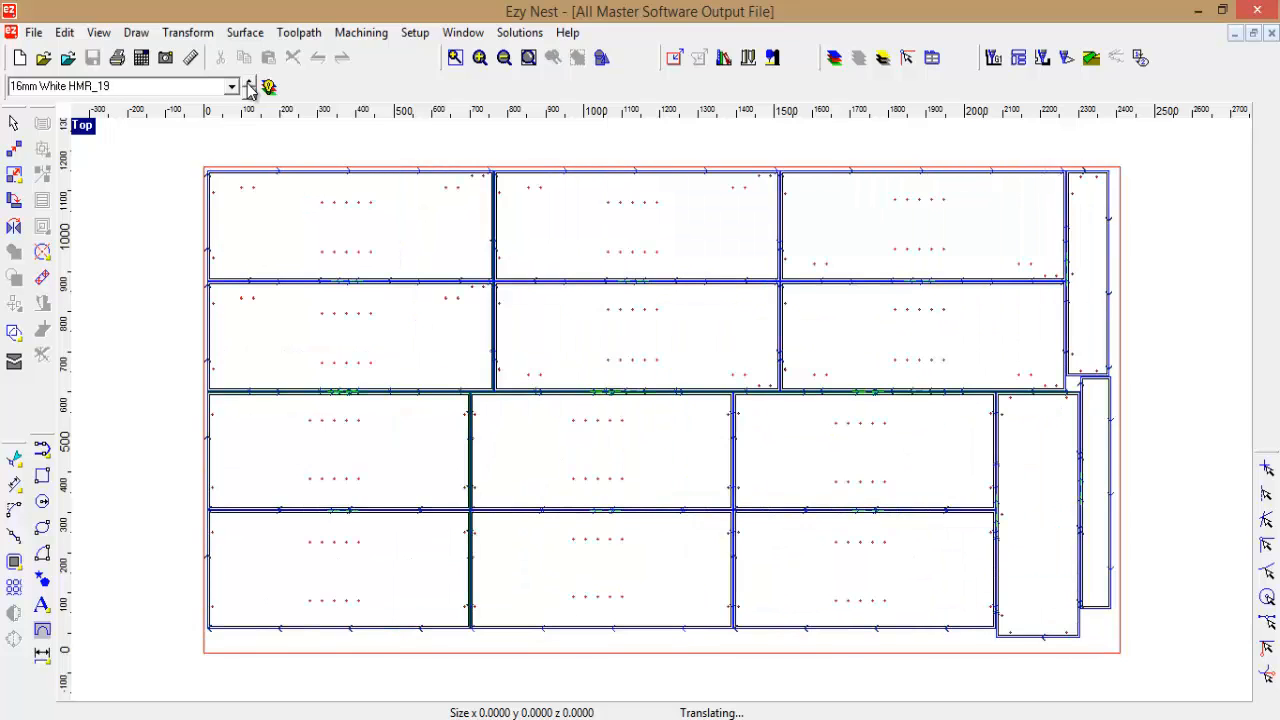
{"action": "left_click", "coordinate": [249, 87]}
{"action": "left_click", "coordinate": [249, 87]}
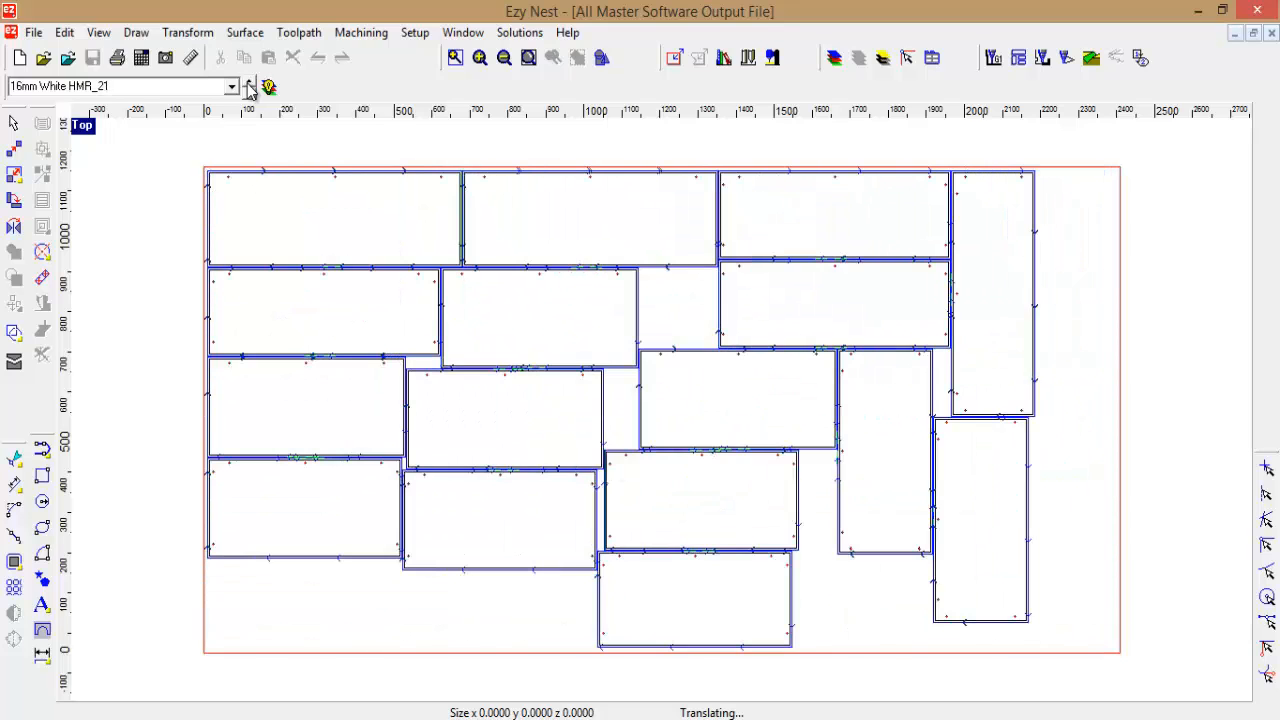
{"action": "left_click", "coordinate": [249, 87]}
{"action": "left_click", "coordinate": [249, 87]}
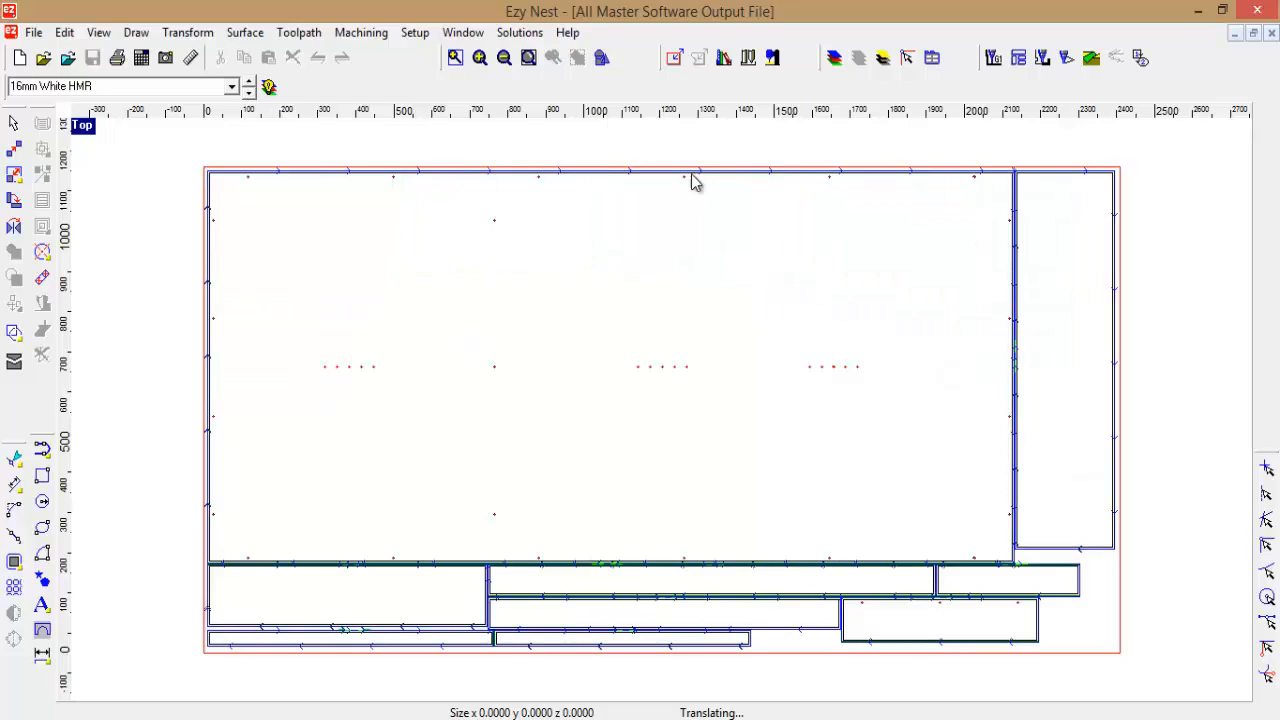